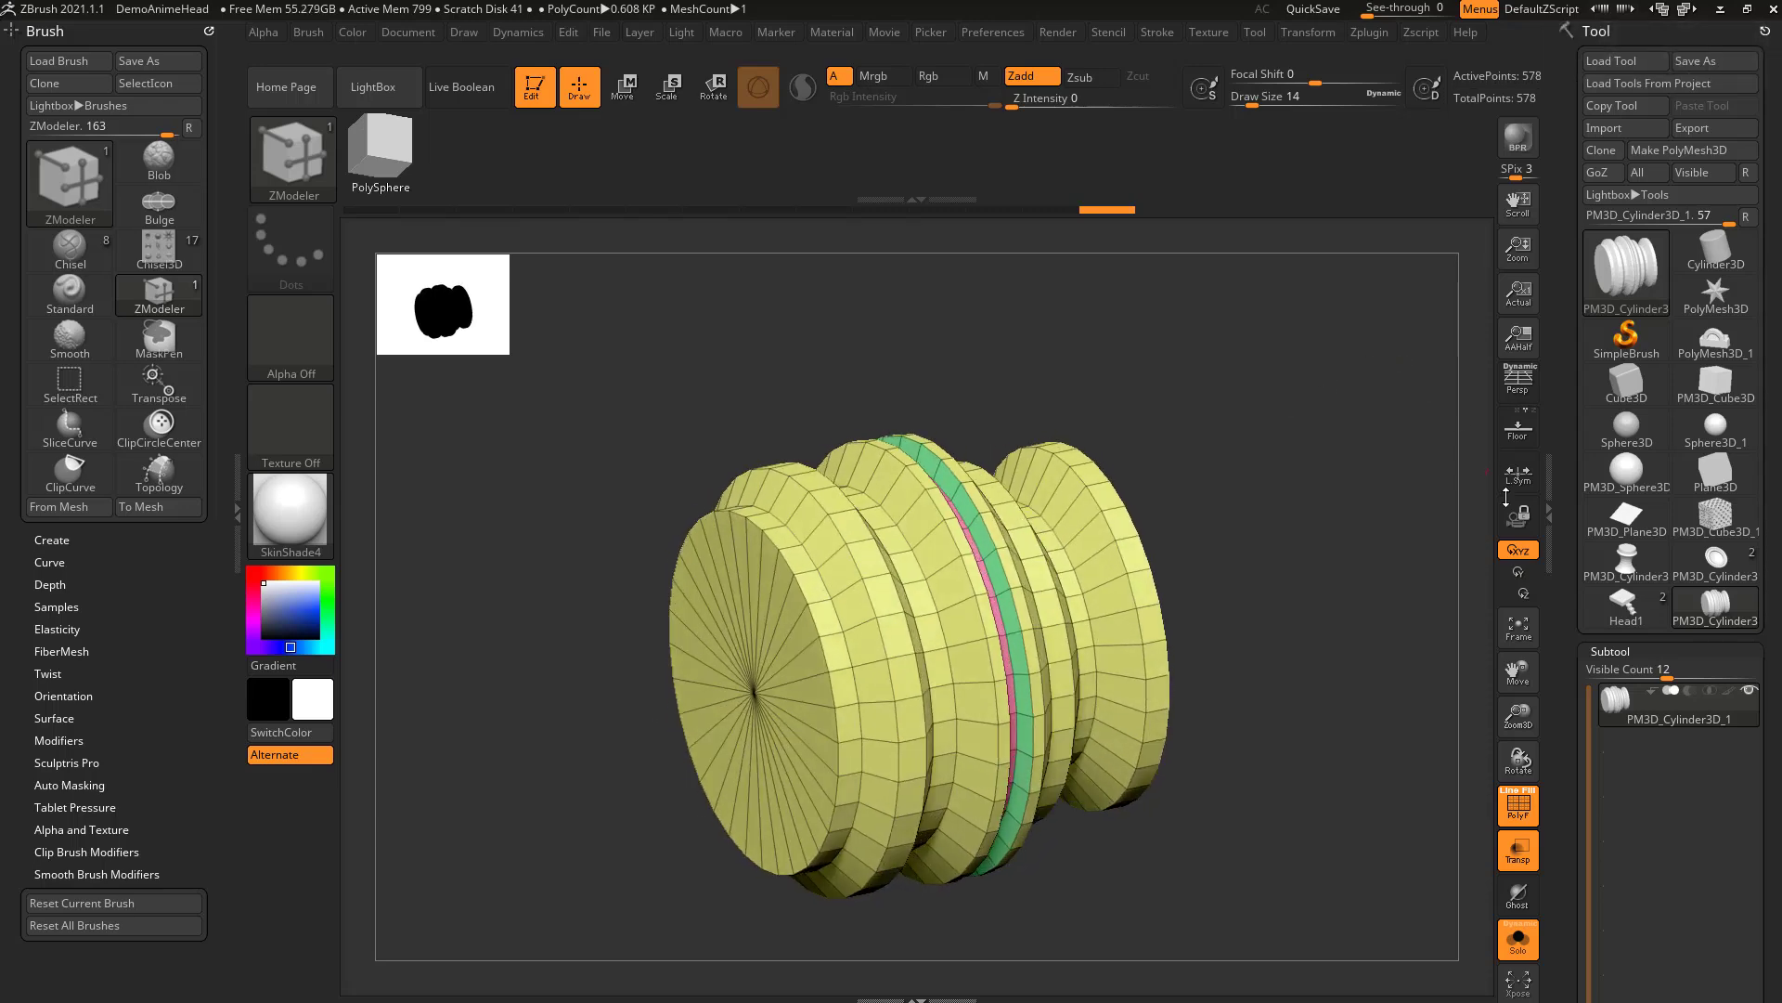
Initialize the mesh as a QCube with X, Y and Z resolution 2.
drag(1567, 665, 1596, 368)
click(1615, 584)
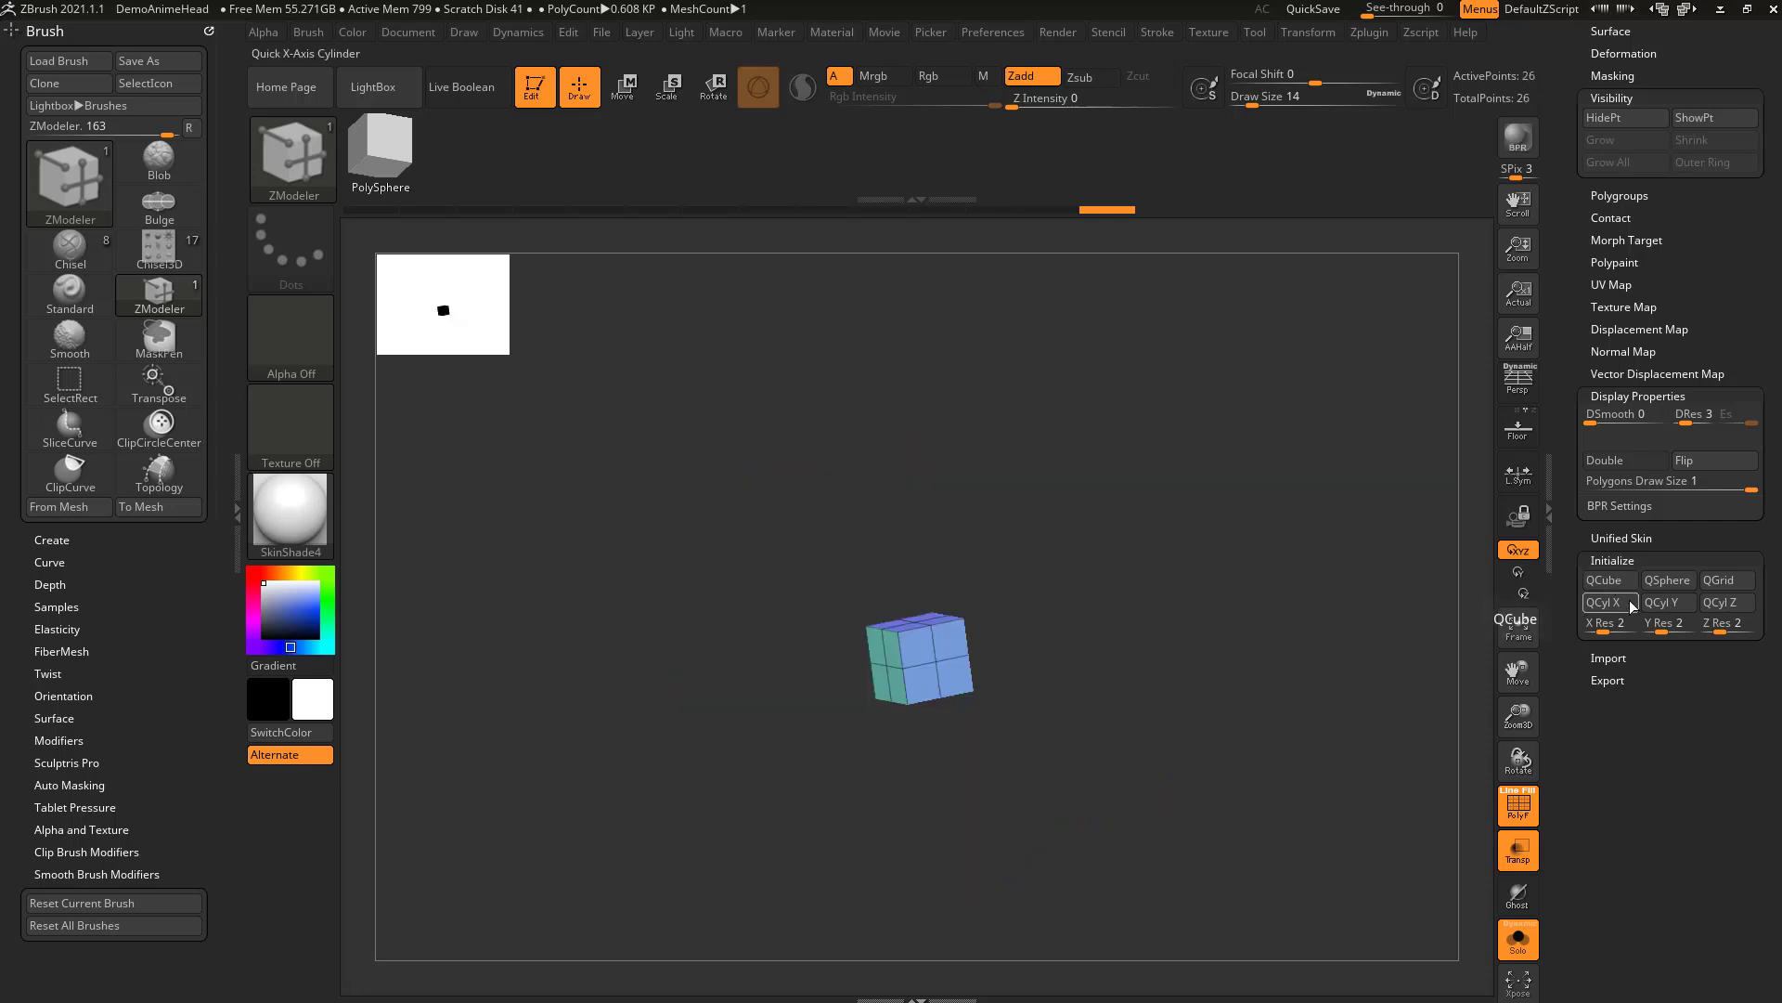
ctrl+right_drag(1222, 500, 1287, 655)
drag(1234, 521, 1307, 543)
ctrl+right_drag(1307, 543, 1266, 587)
Set the point action to Bridge Two Points and add diagonals from the blue face's centre to its upper-left and lower-right corners.
right_click(1024, 550)
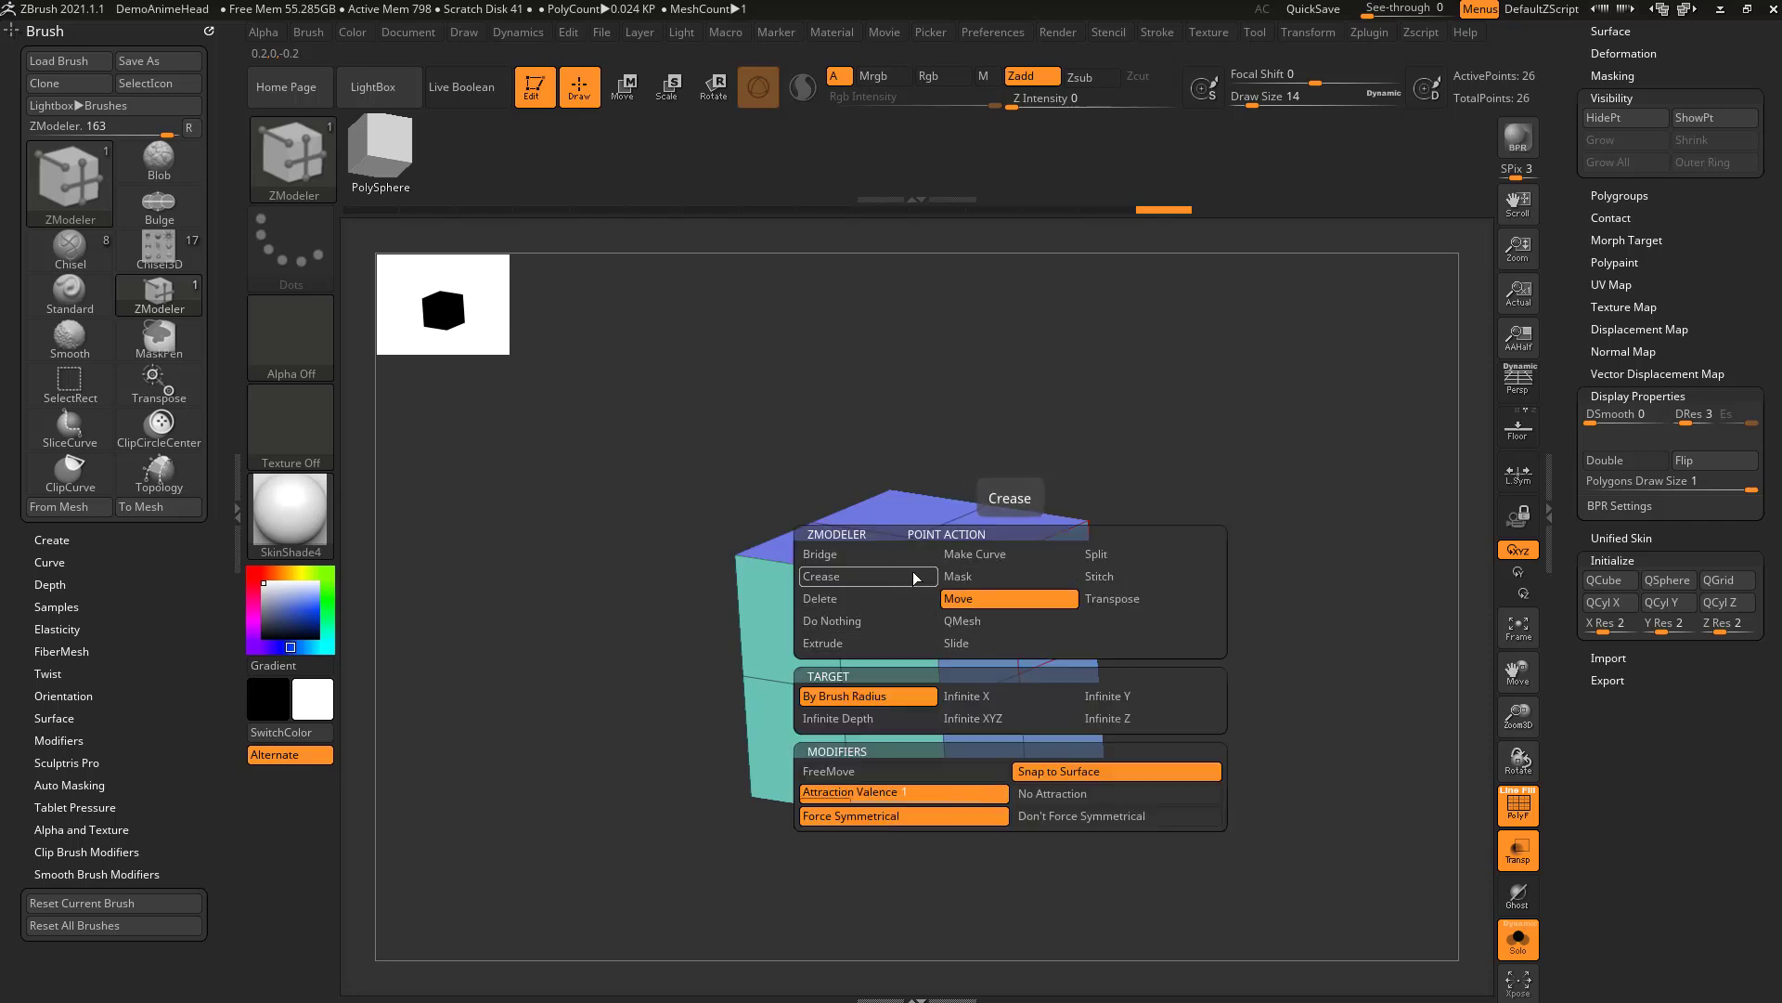
click(874, 557)
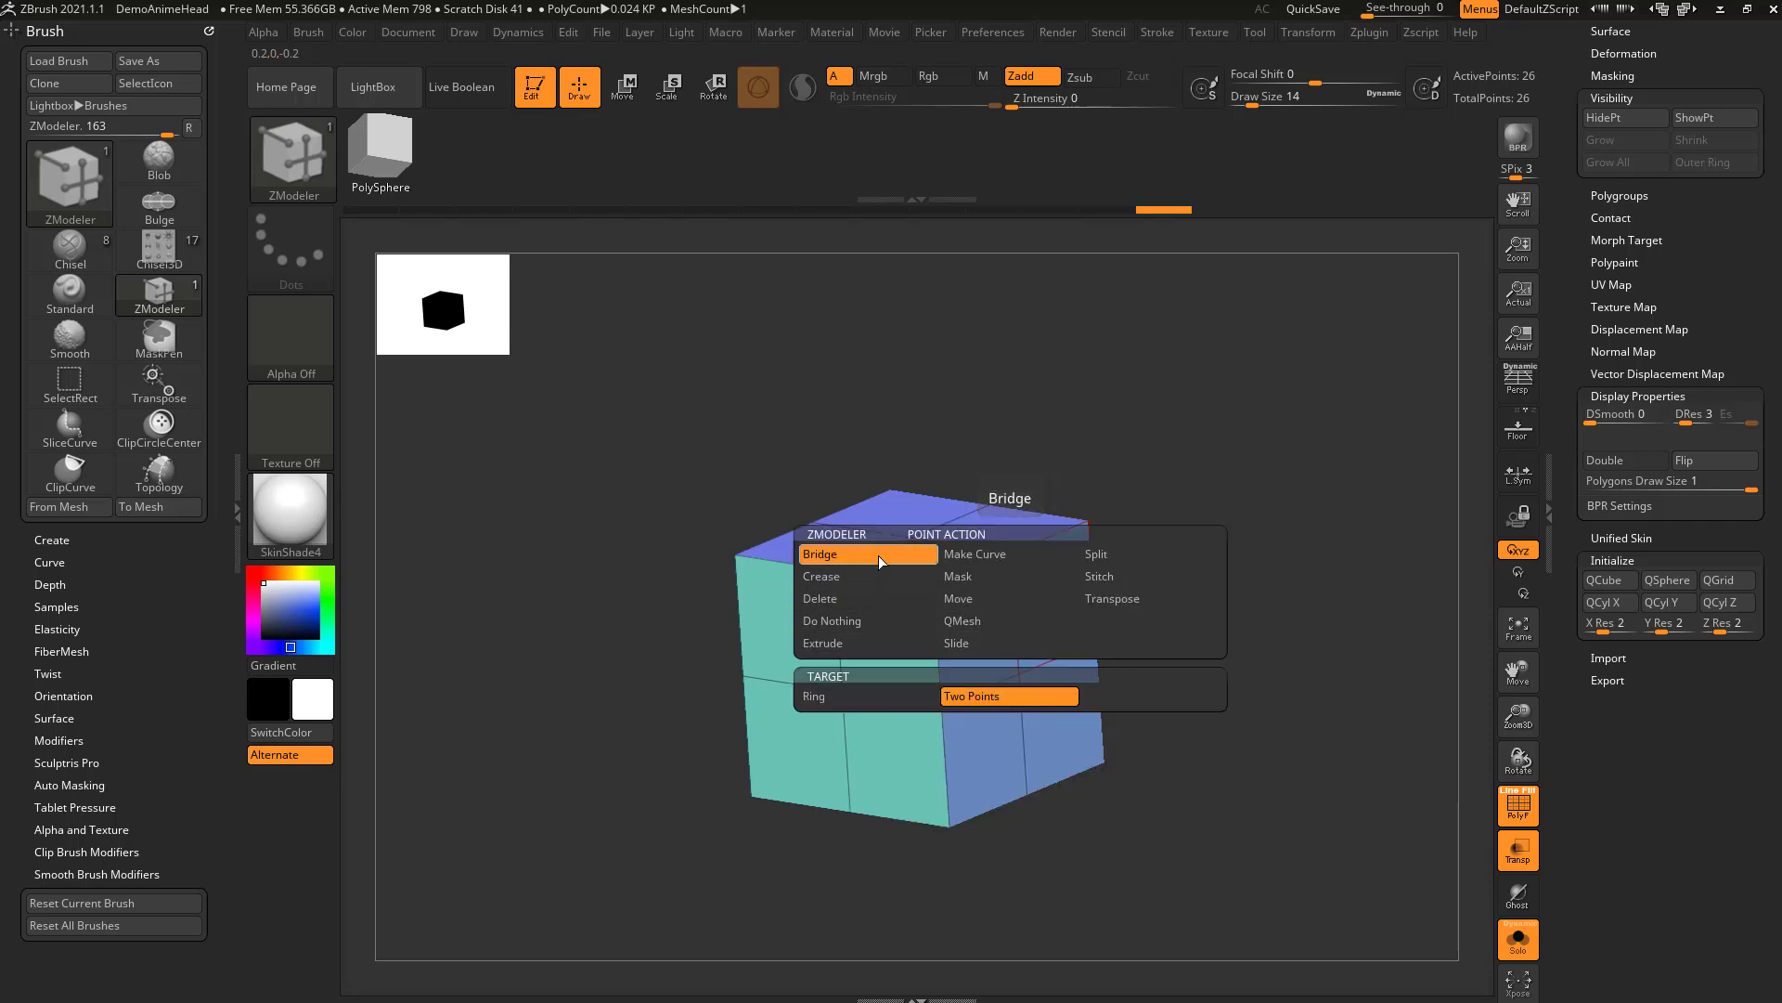
drag(1207, 529, 1161, 560)
ctrl+right_drag(1162, 560, 1114, 603)
click(844, 585)
drag(1224, 680, 975, 637)
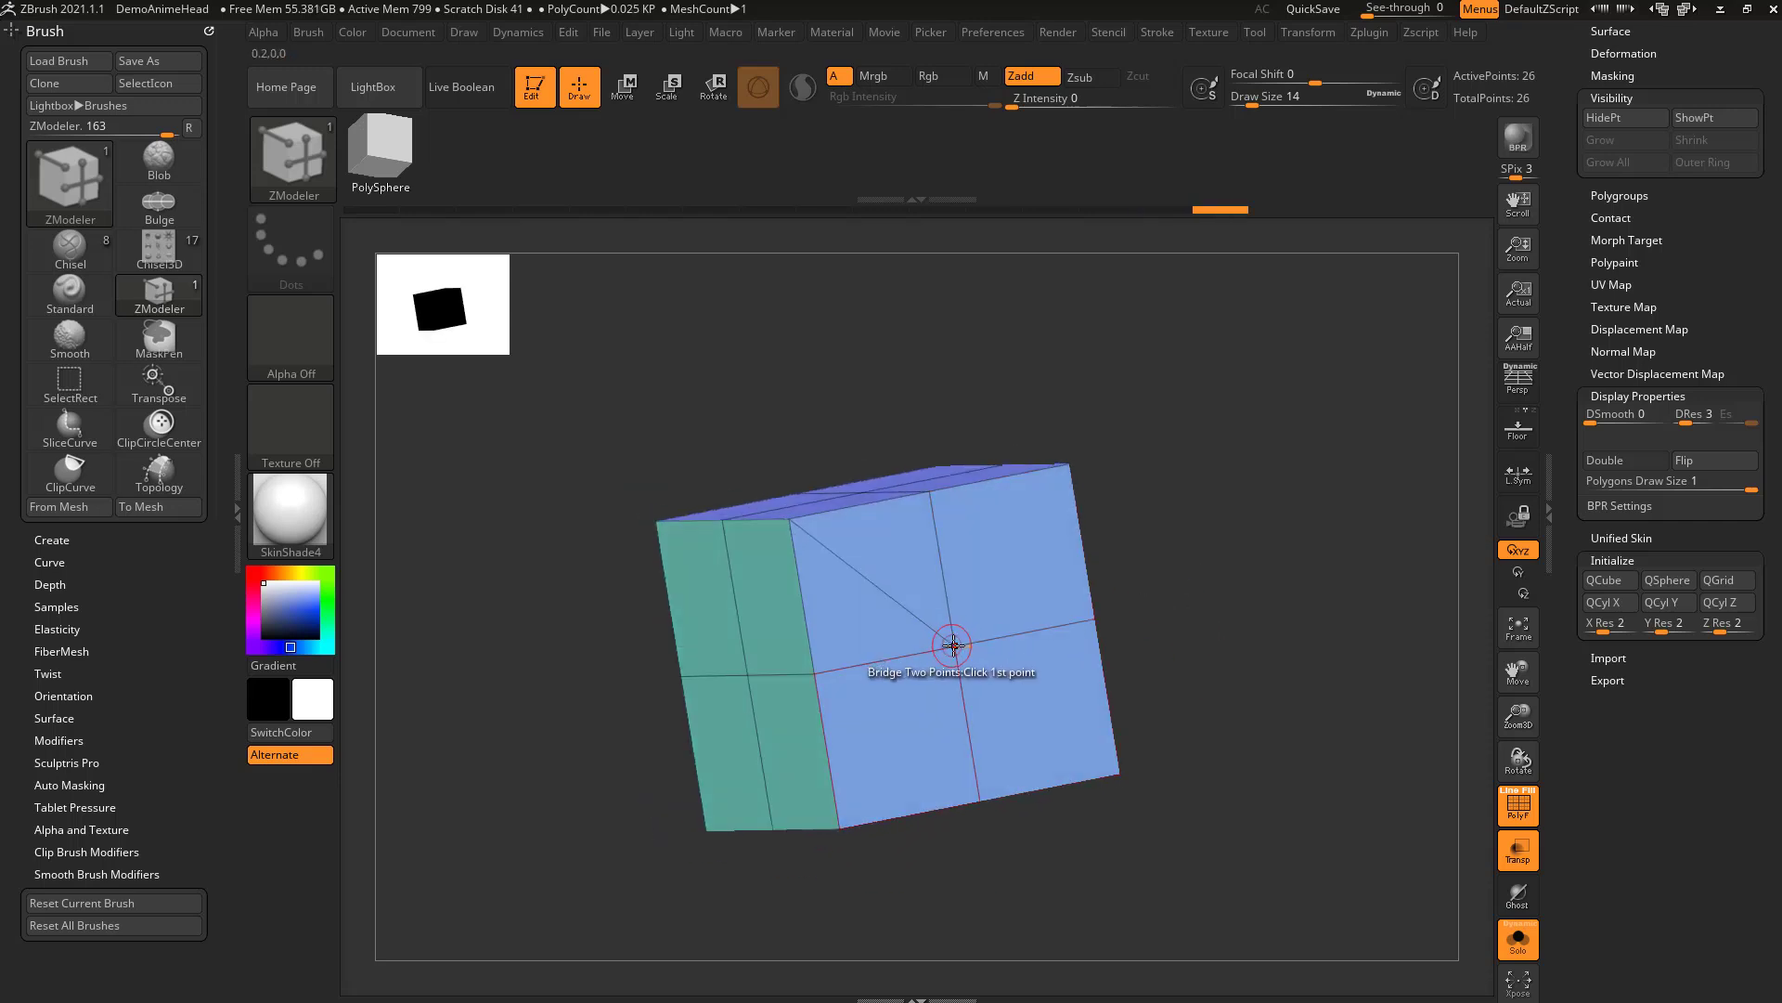
mouse_move(1199, 739)
mouse_down()
mouse_move(1182, 744)
mouse_move(1227, 735)
mouse_up()
key(space)
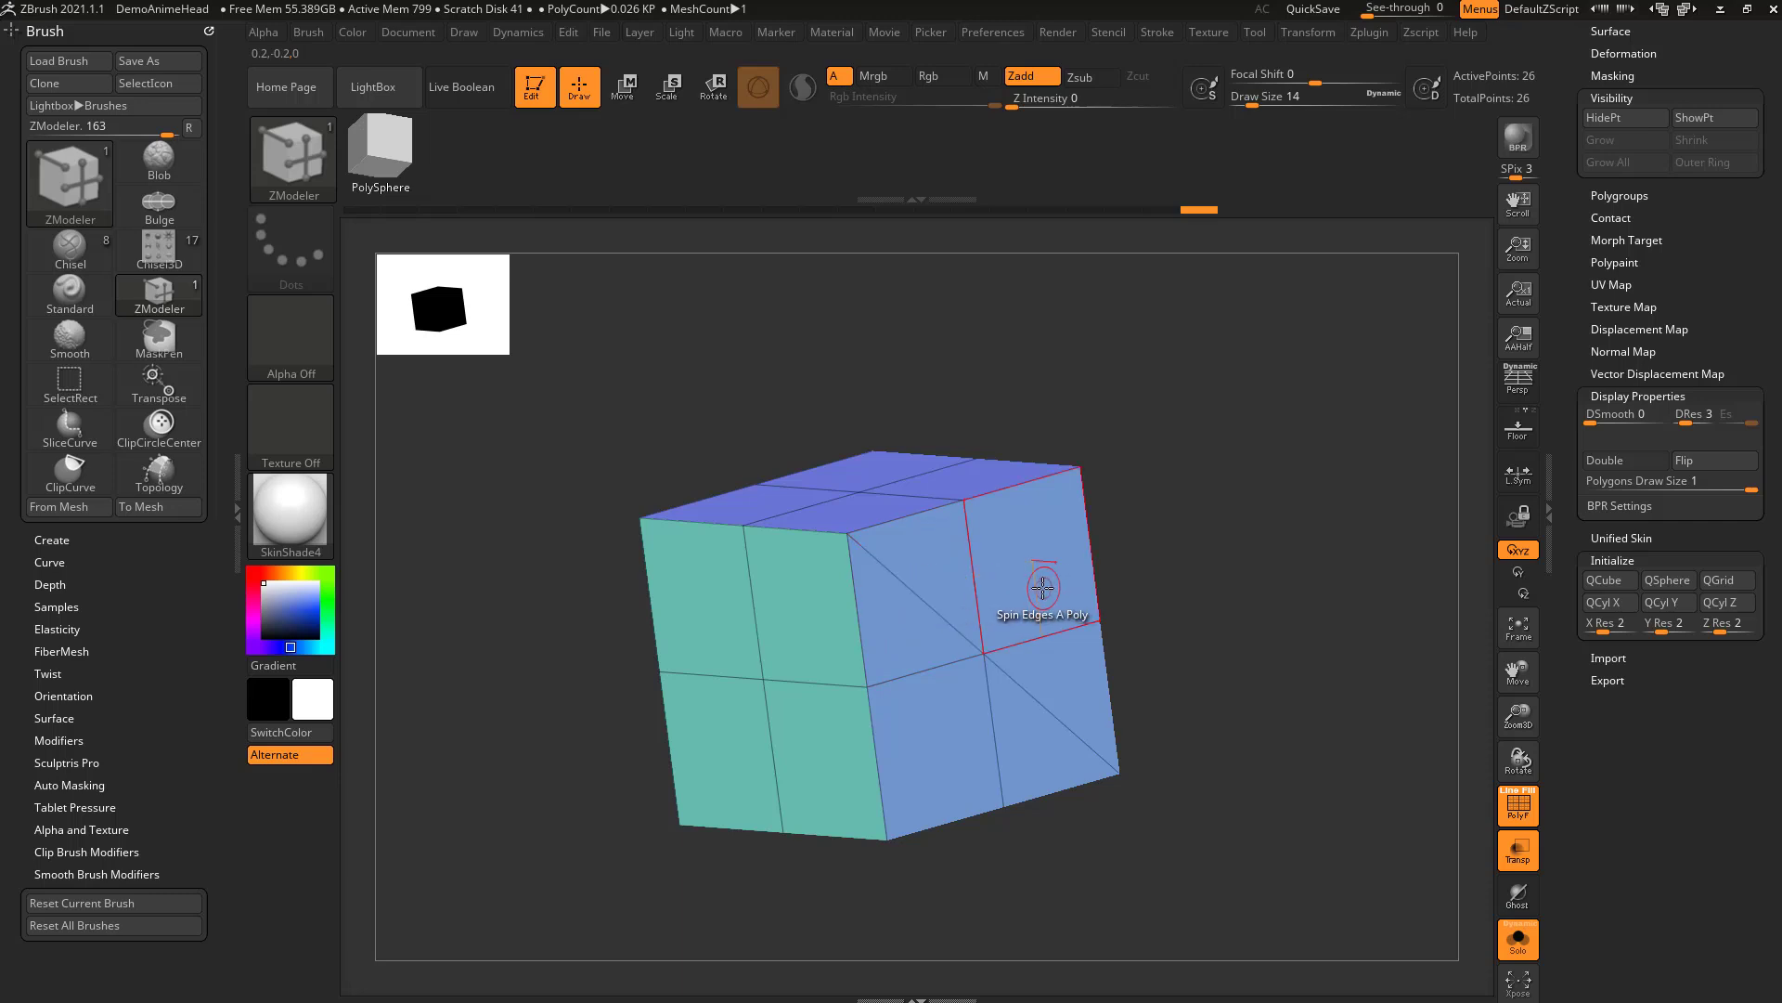
Set the edge action to Delete and remove the diagonal edges from the blue face.
key(space)
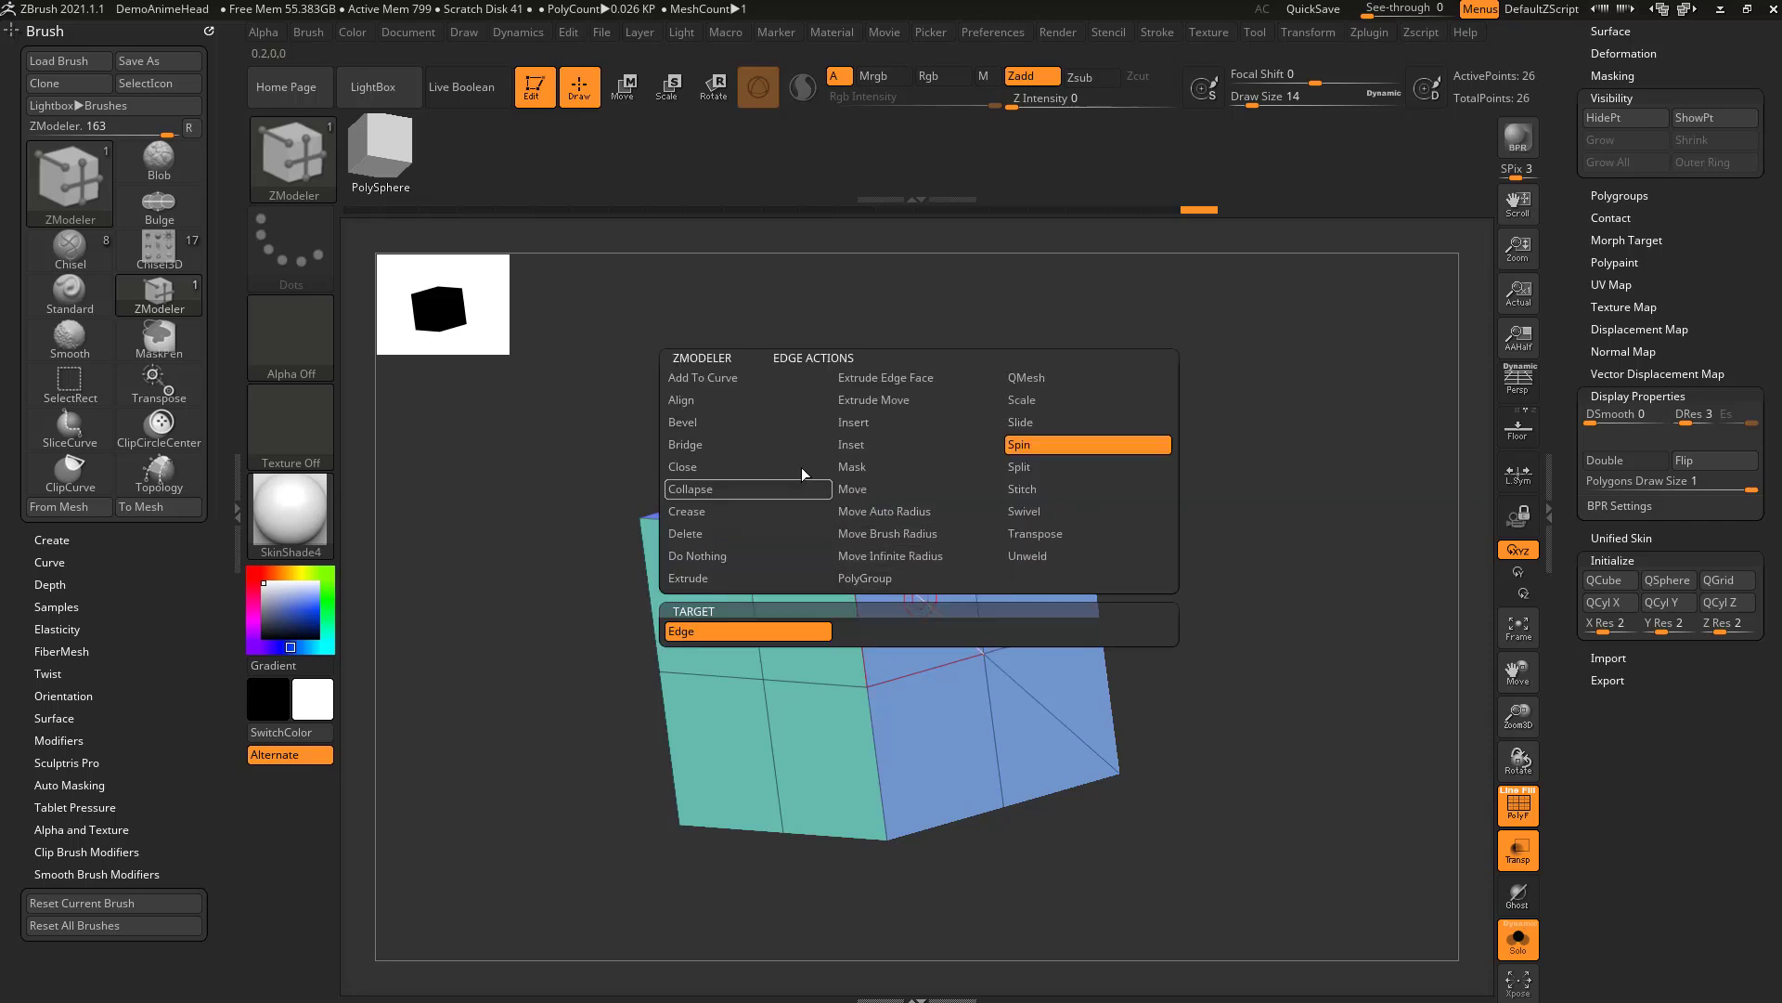
click(729, 517)
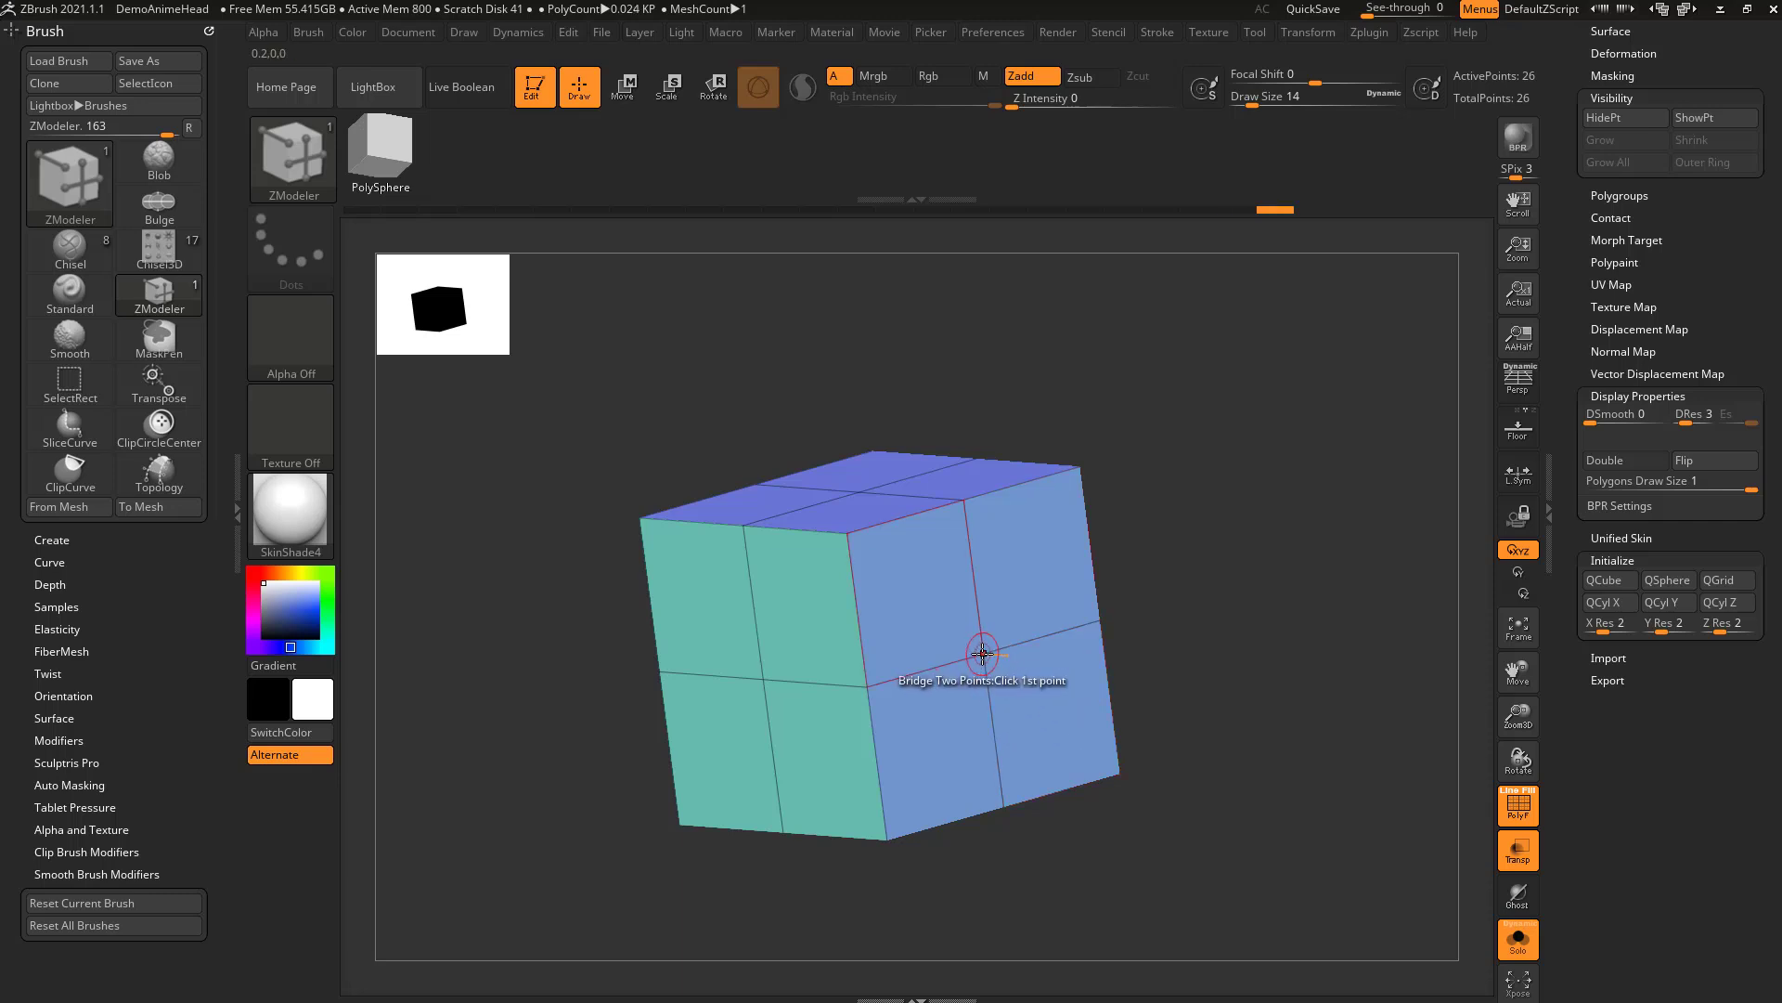
Set the point Bridge target to Ring and bridge a ring around the blue face's centre point.
key(space)
click(824, 765)
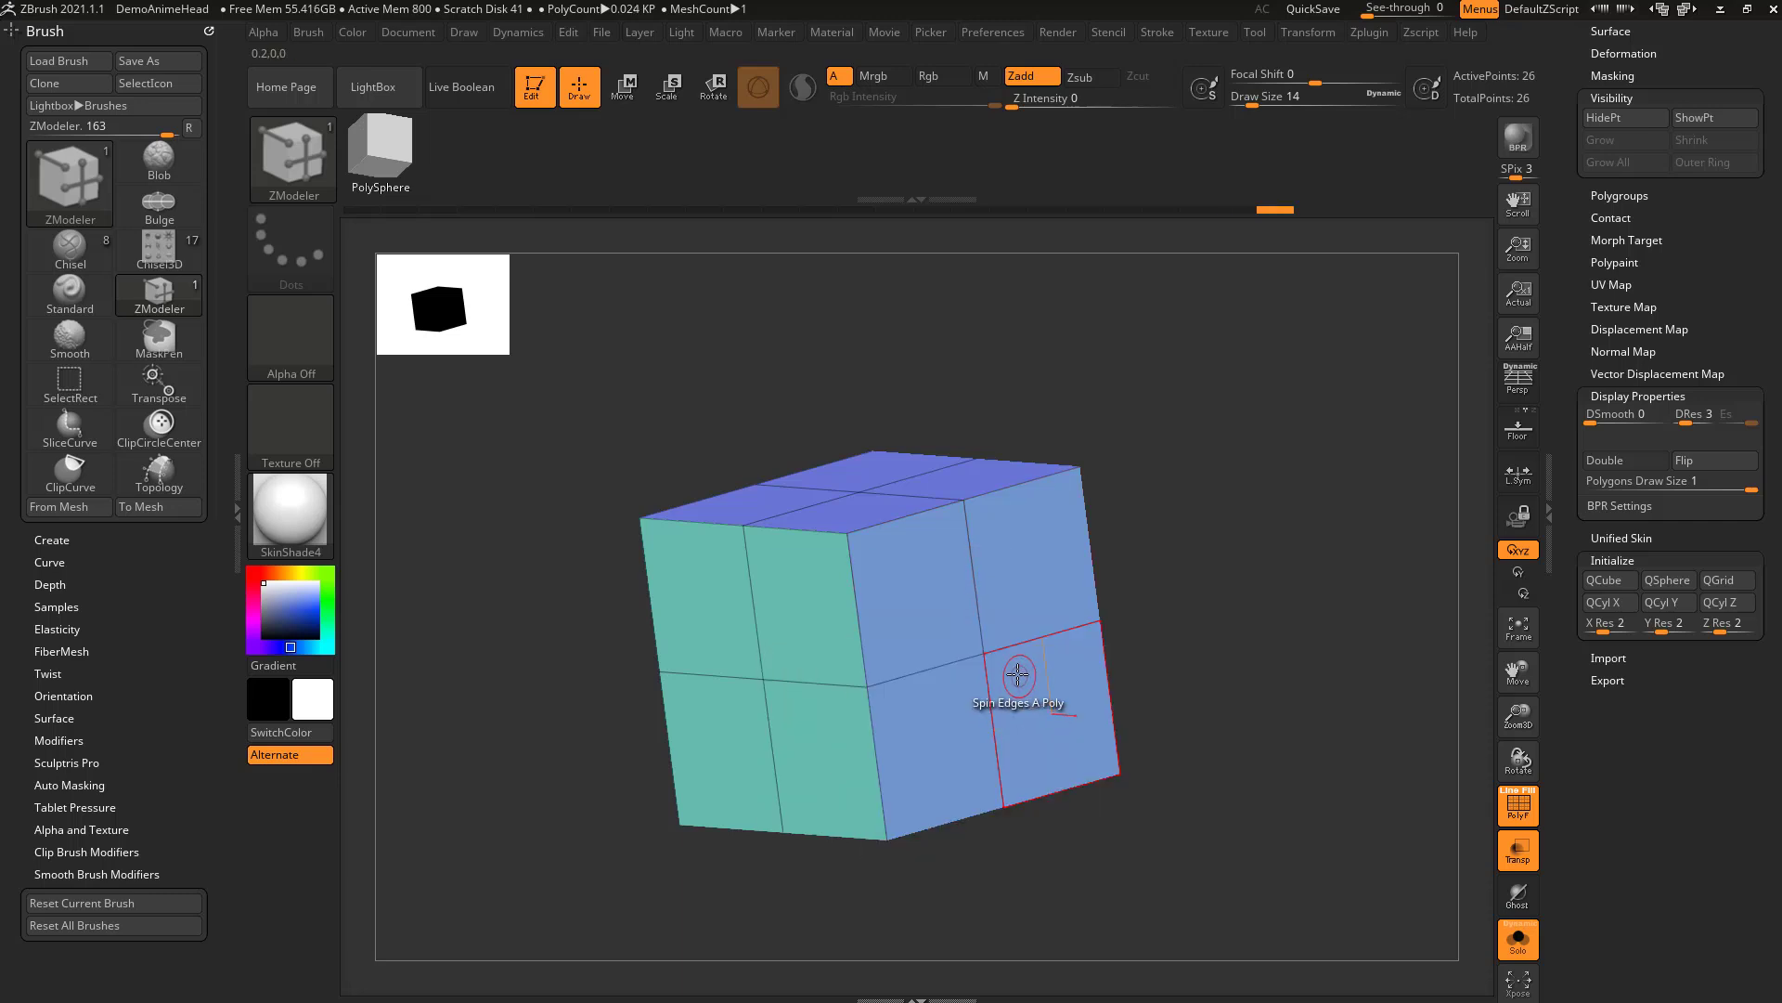
key(ctrl)
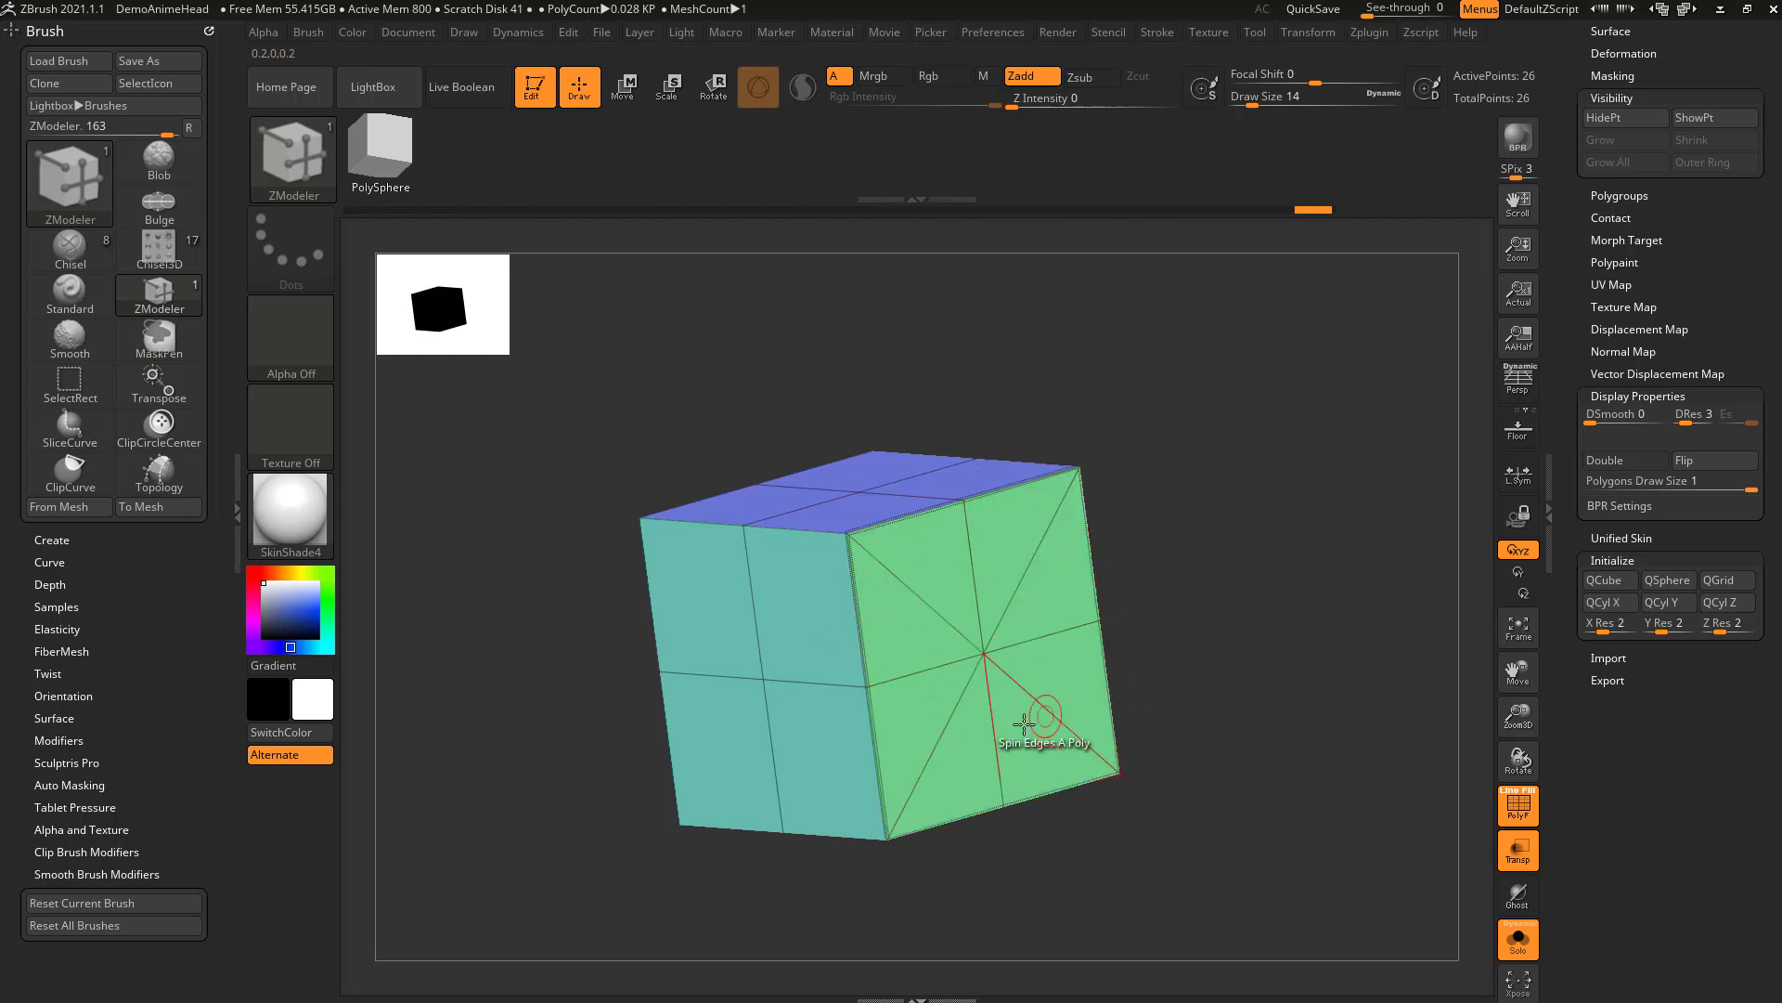
Divide the cube once with smoothing off and delete the lower subdivision level.
drag(1239, 613, 1255, 578)
drag(1568, 356, 1564, 594)
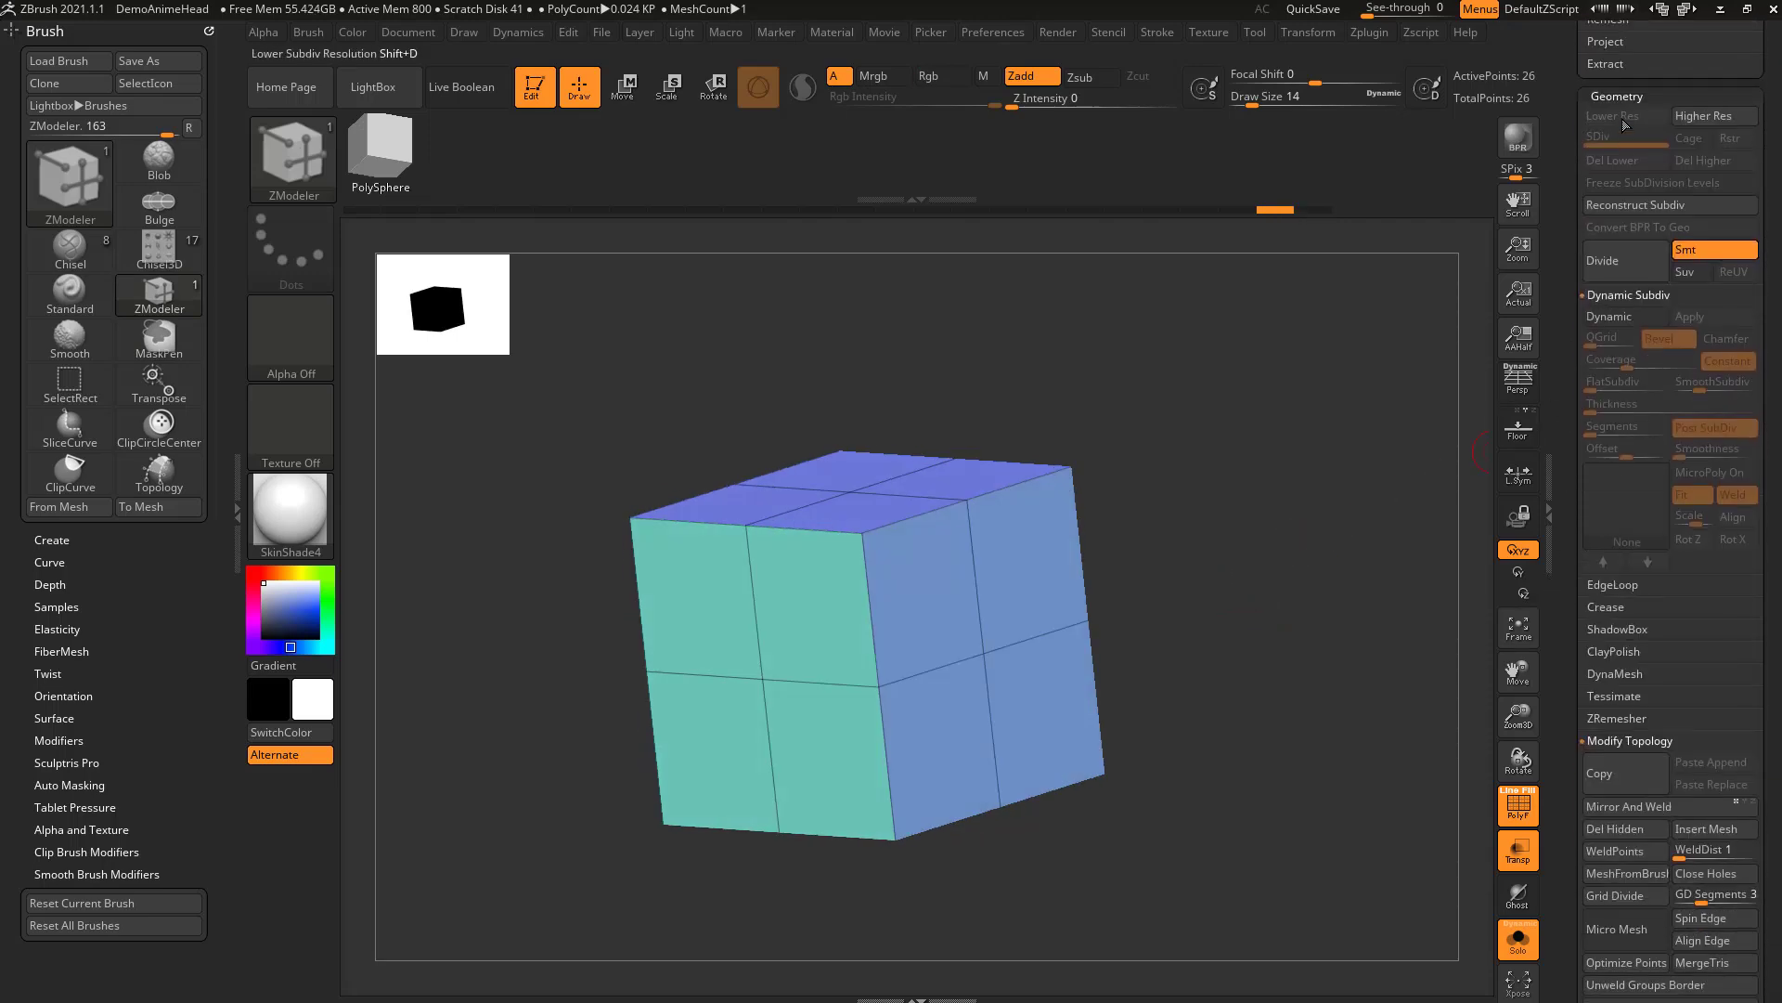
click(1619, 262)
click(1623, 163)
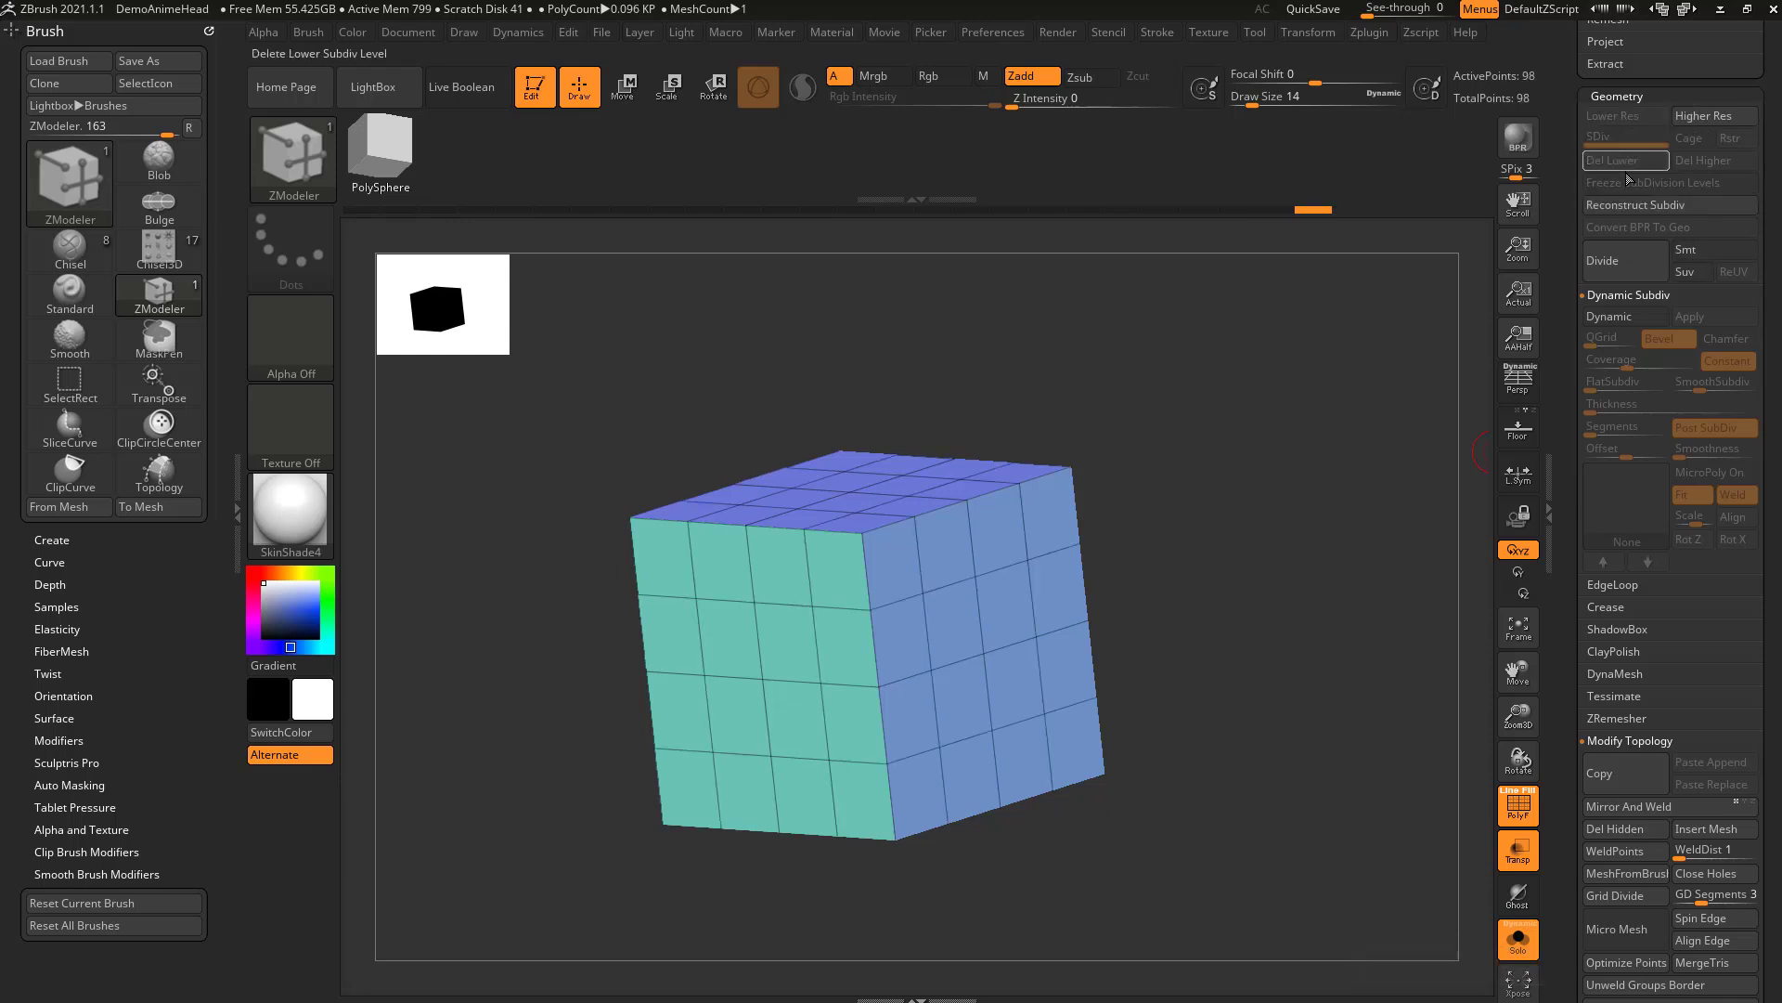
Bridge a ring around the centre point of the divided blue face and undo it.
click(986, 652)
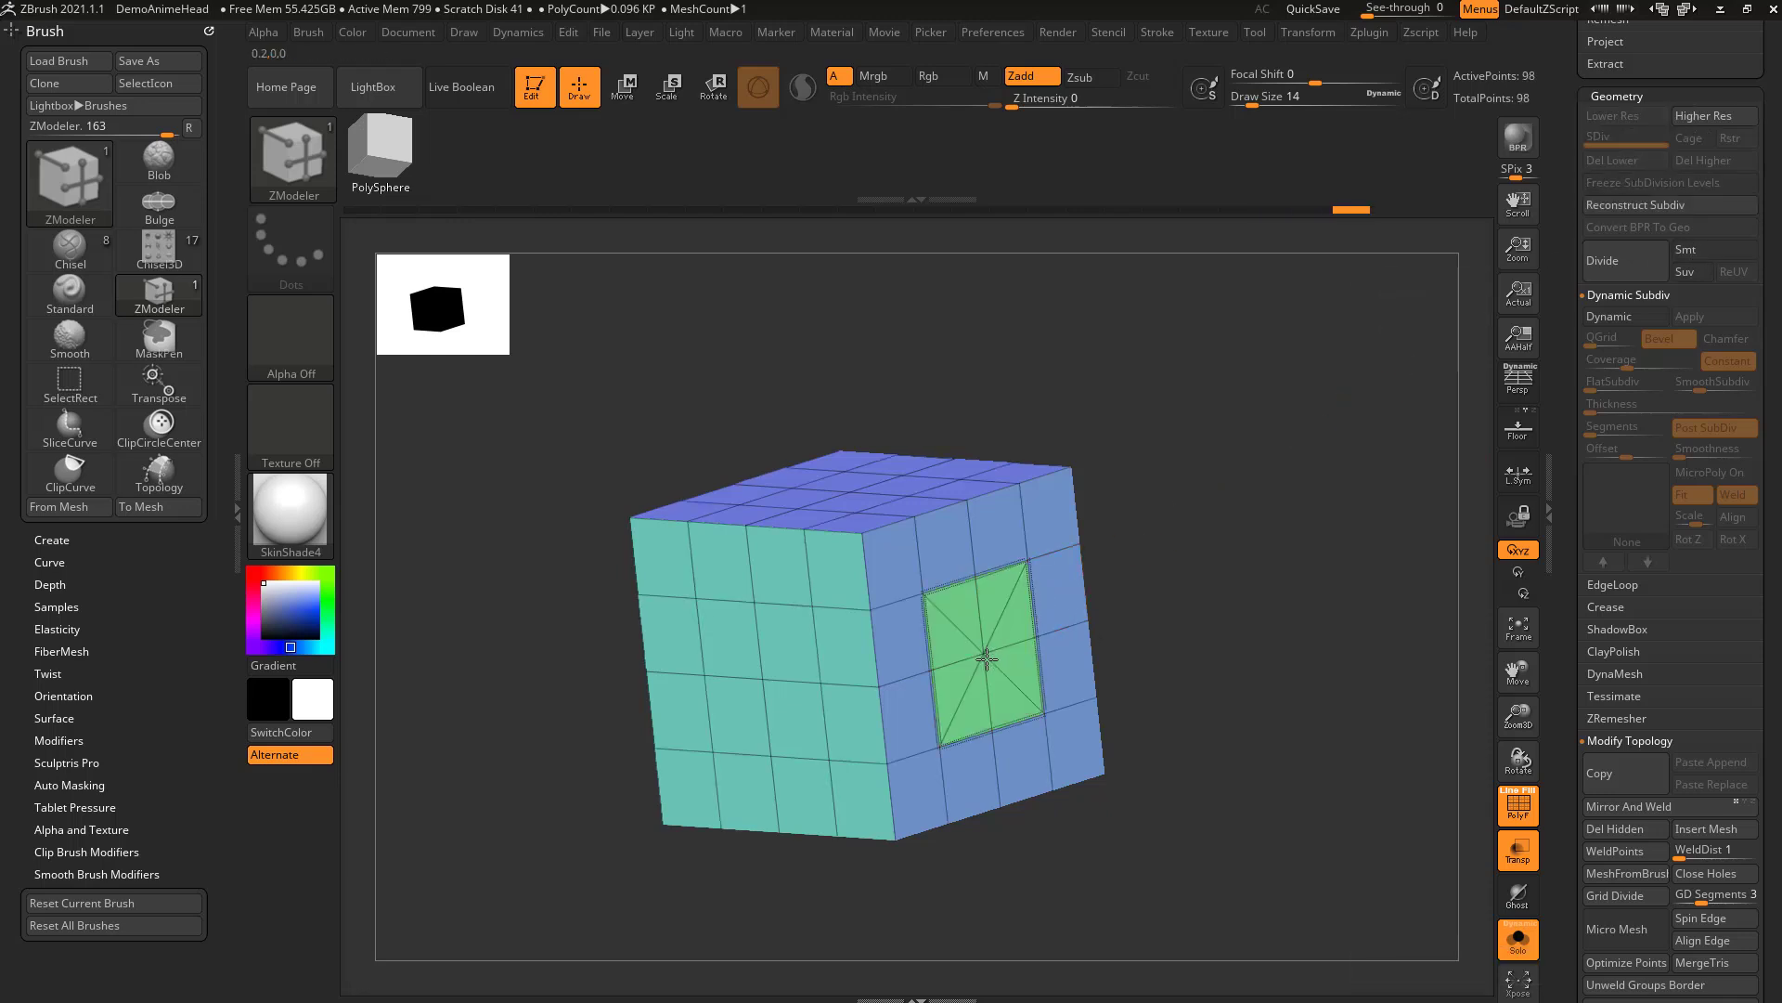
key(space)
click(987, 657)
drag(986, 654, 990, 659)
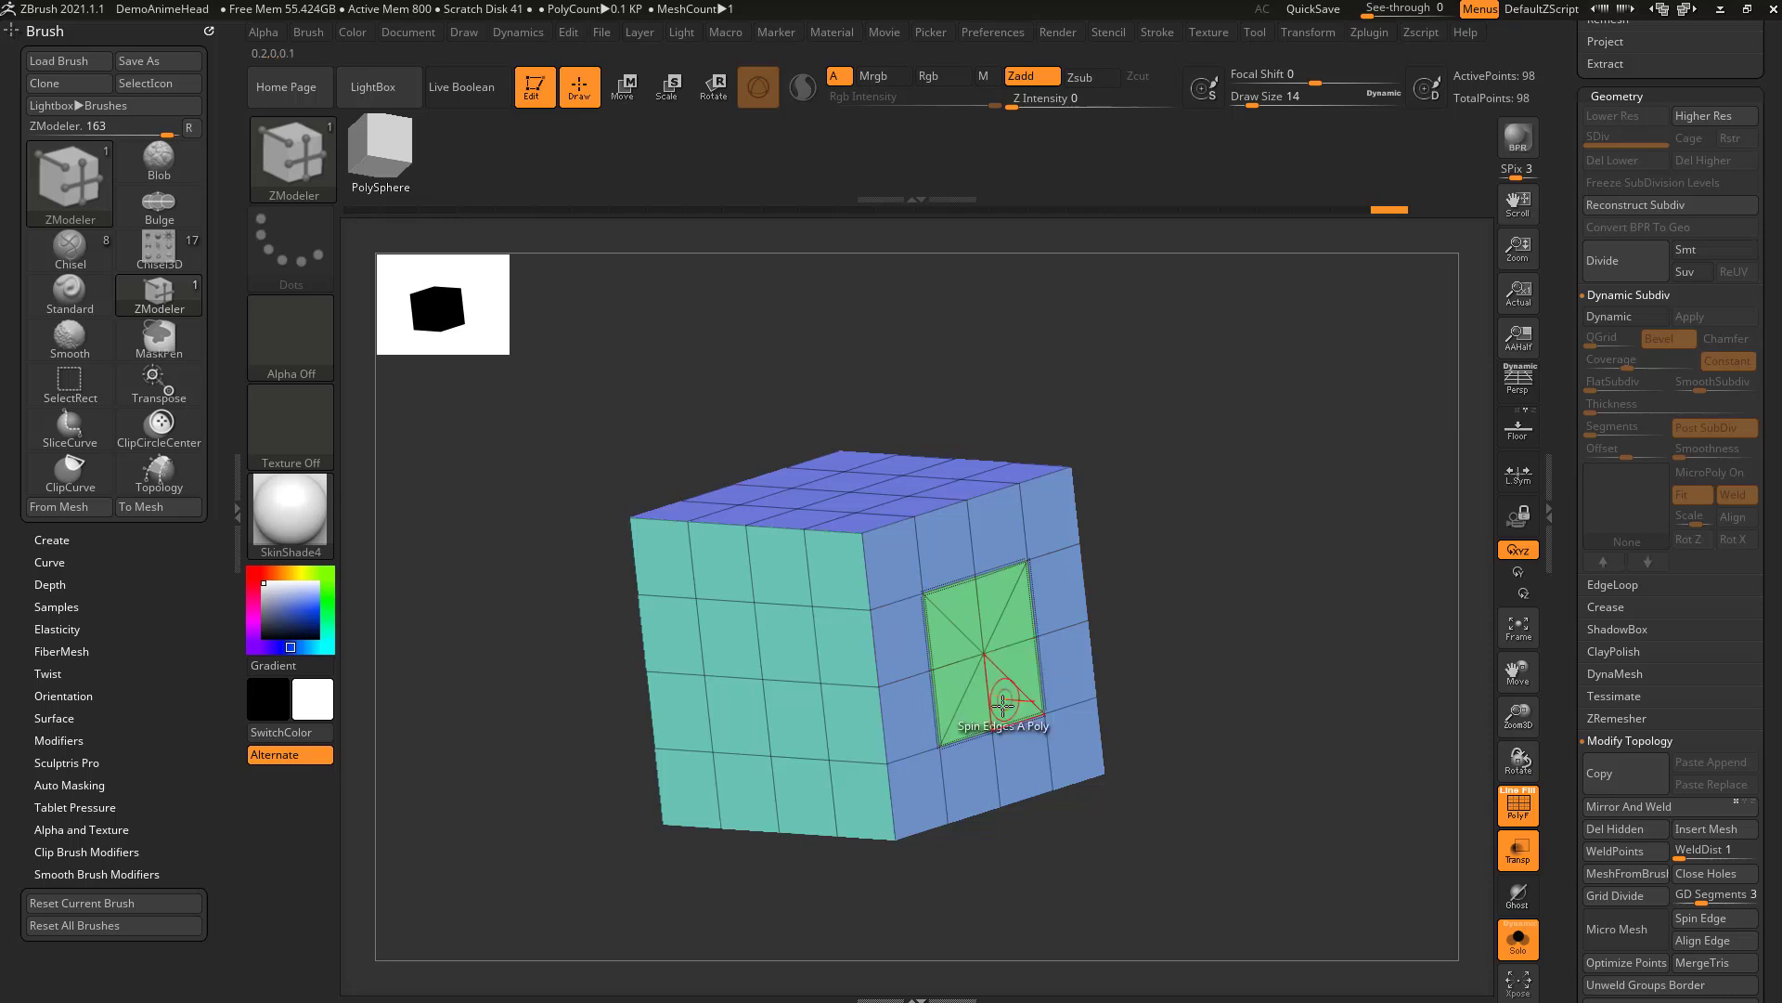
key(ctrl+z)
Try Do Nothing as the point action and replace it with Extrude.
key(space)
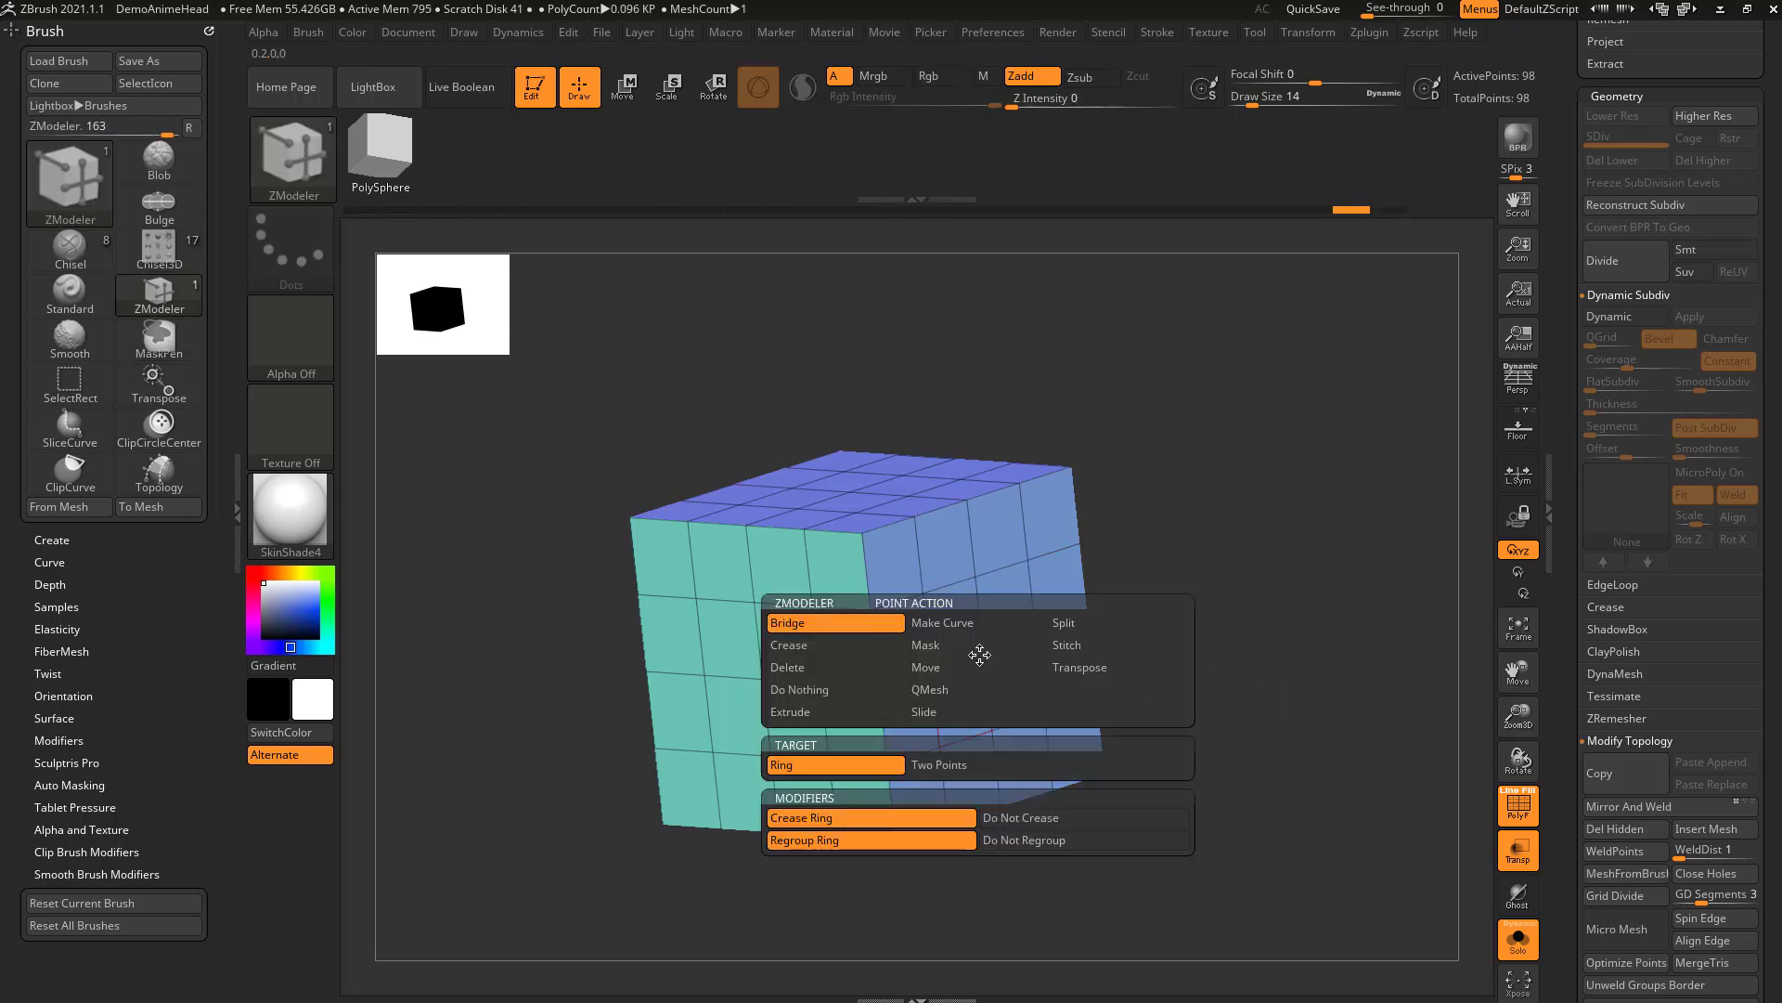
click(856, 688)
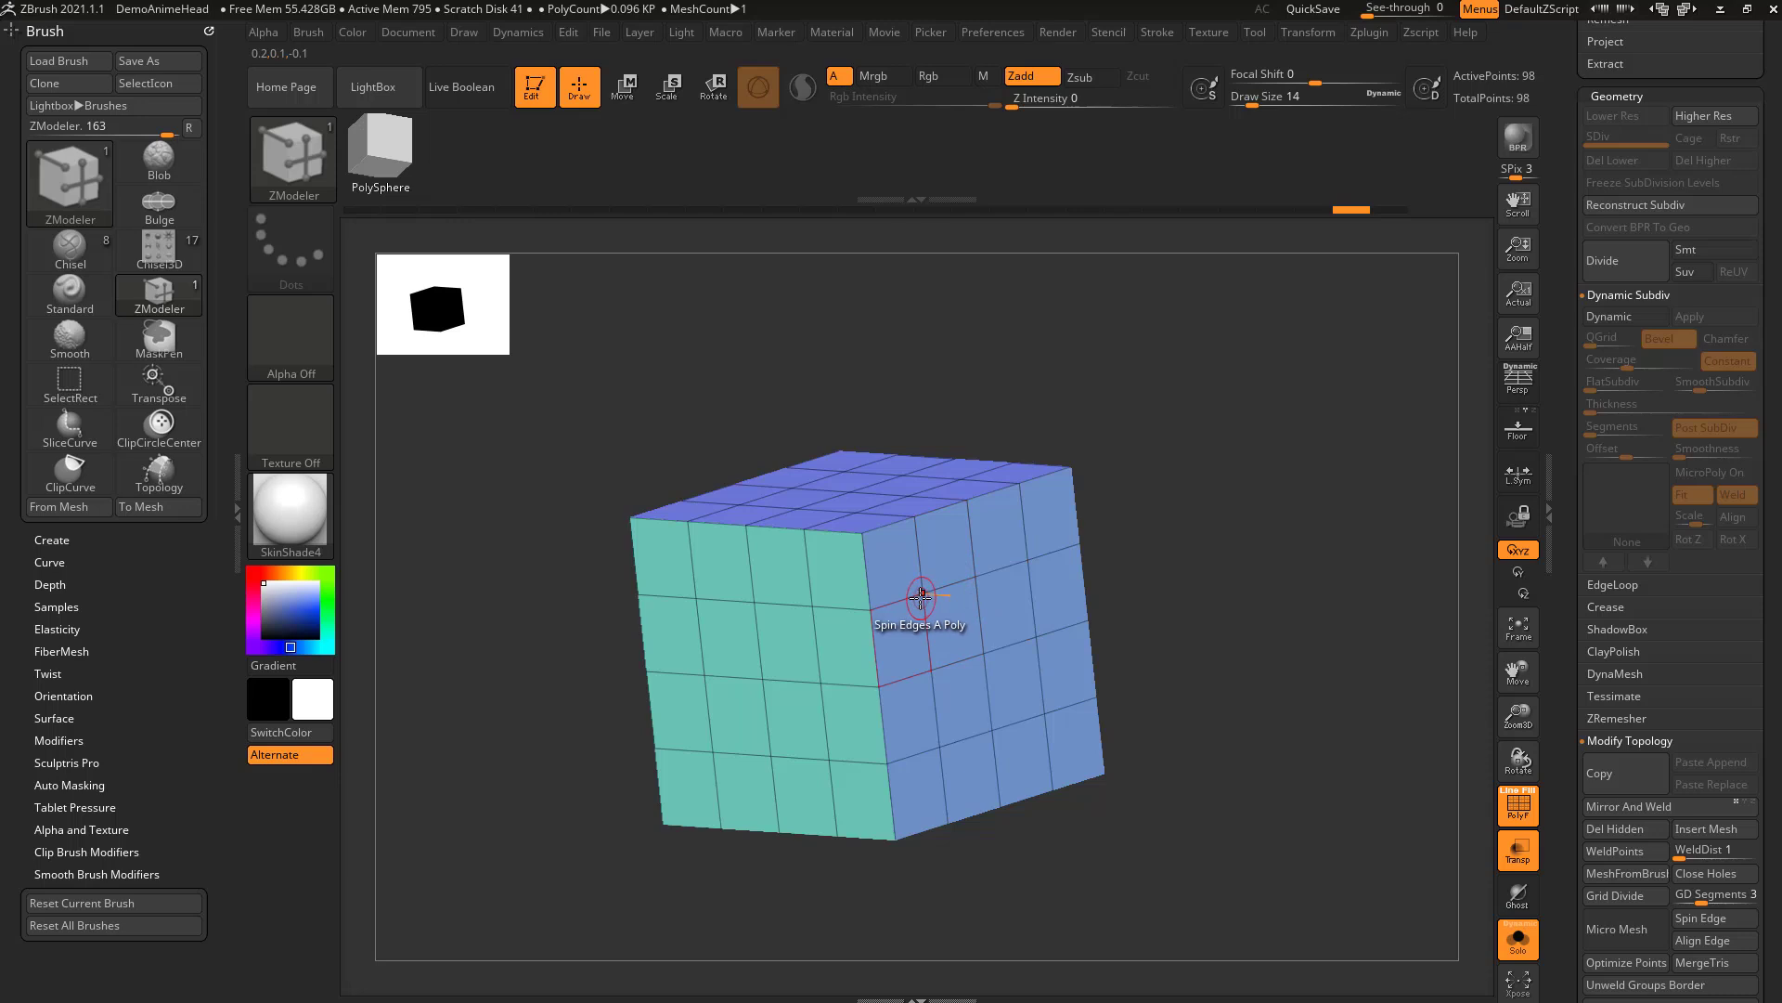
key(space)
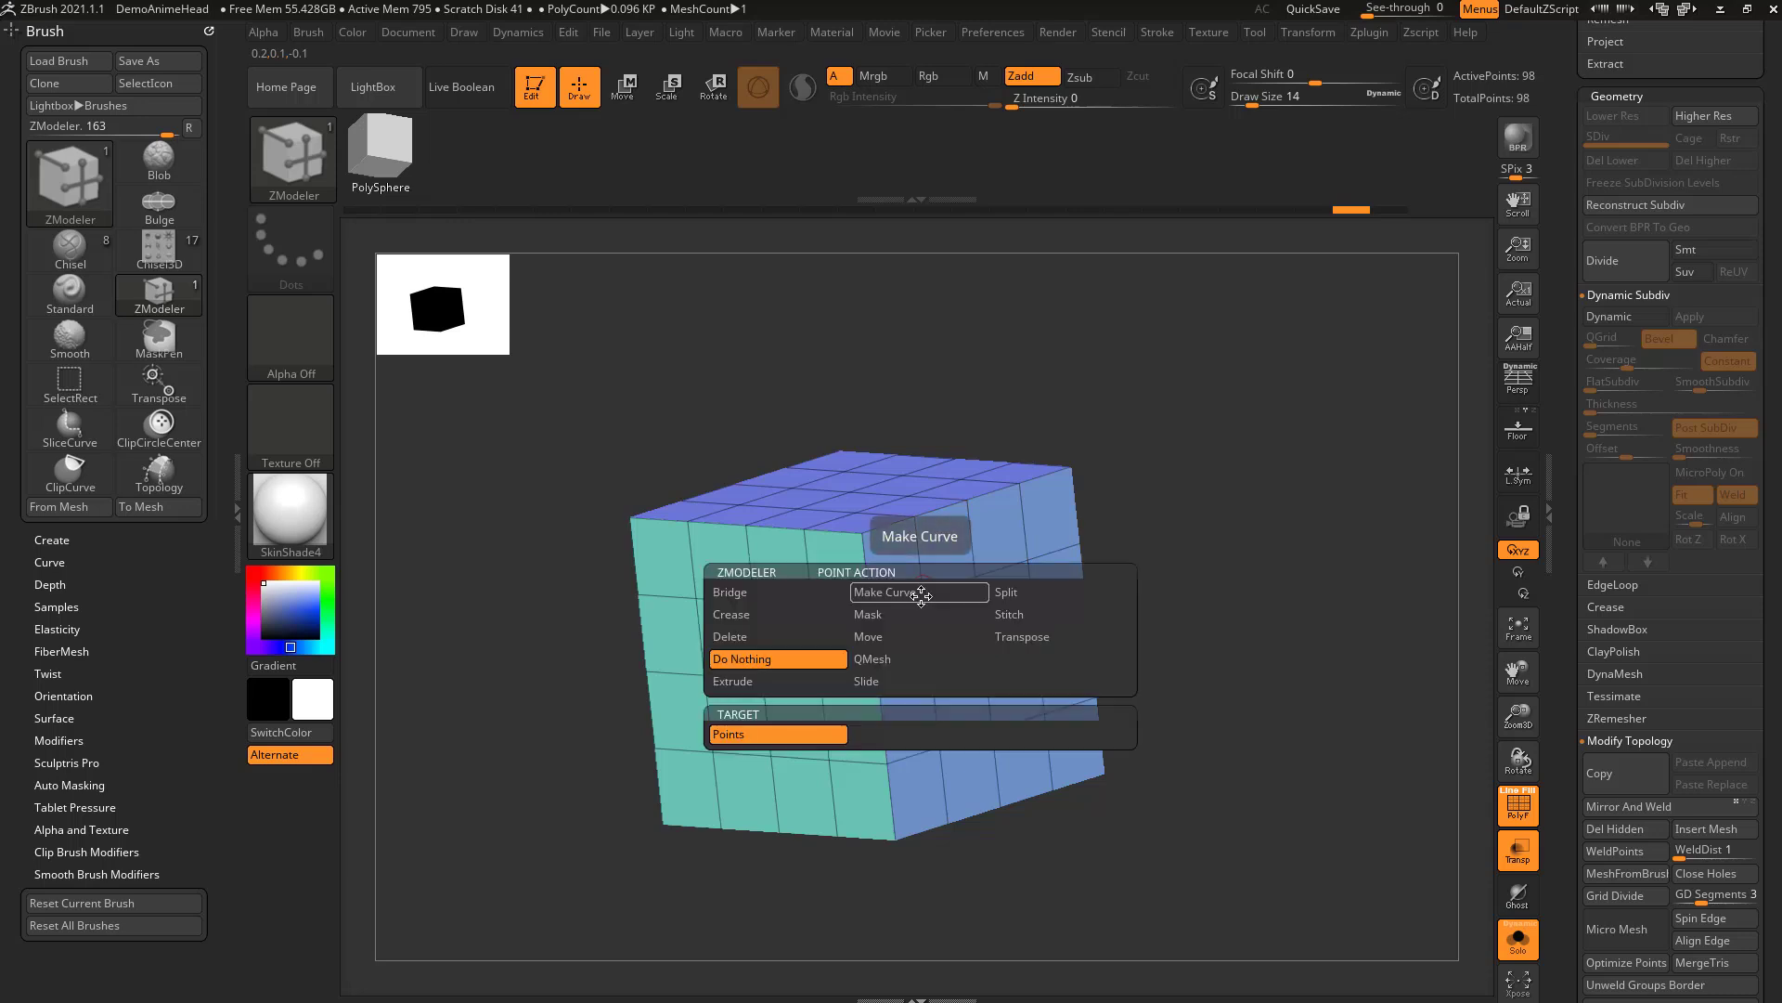
click(776, 679)
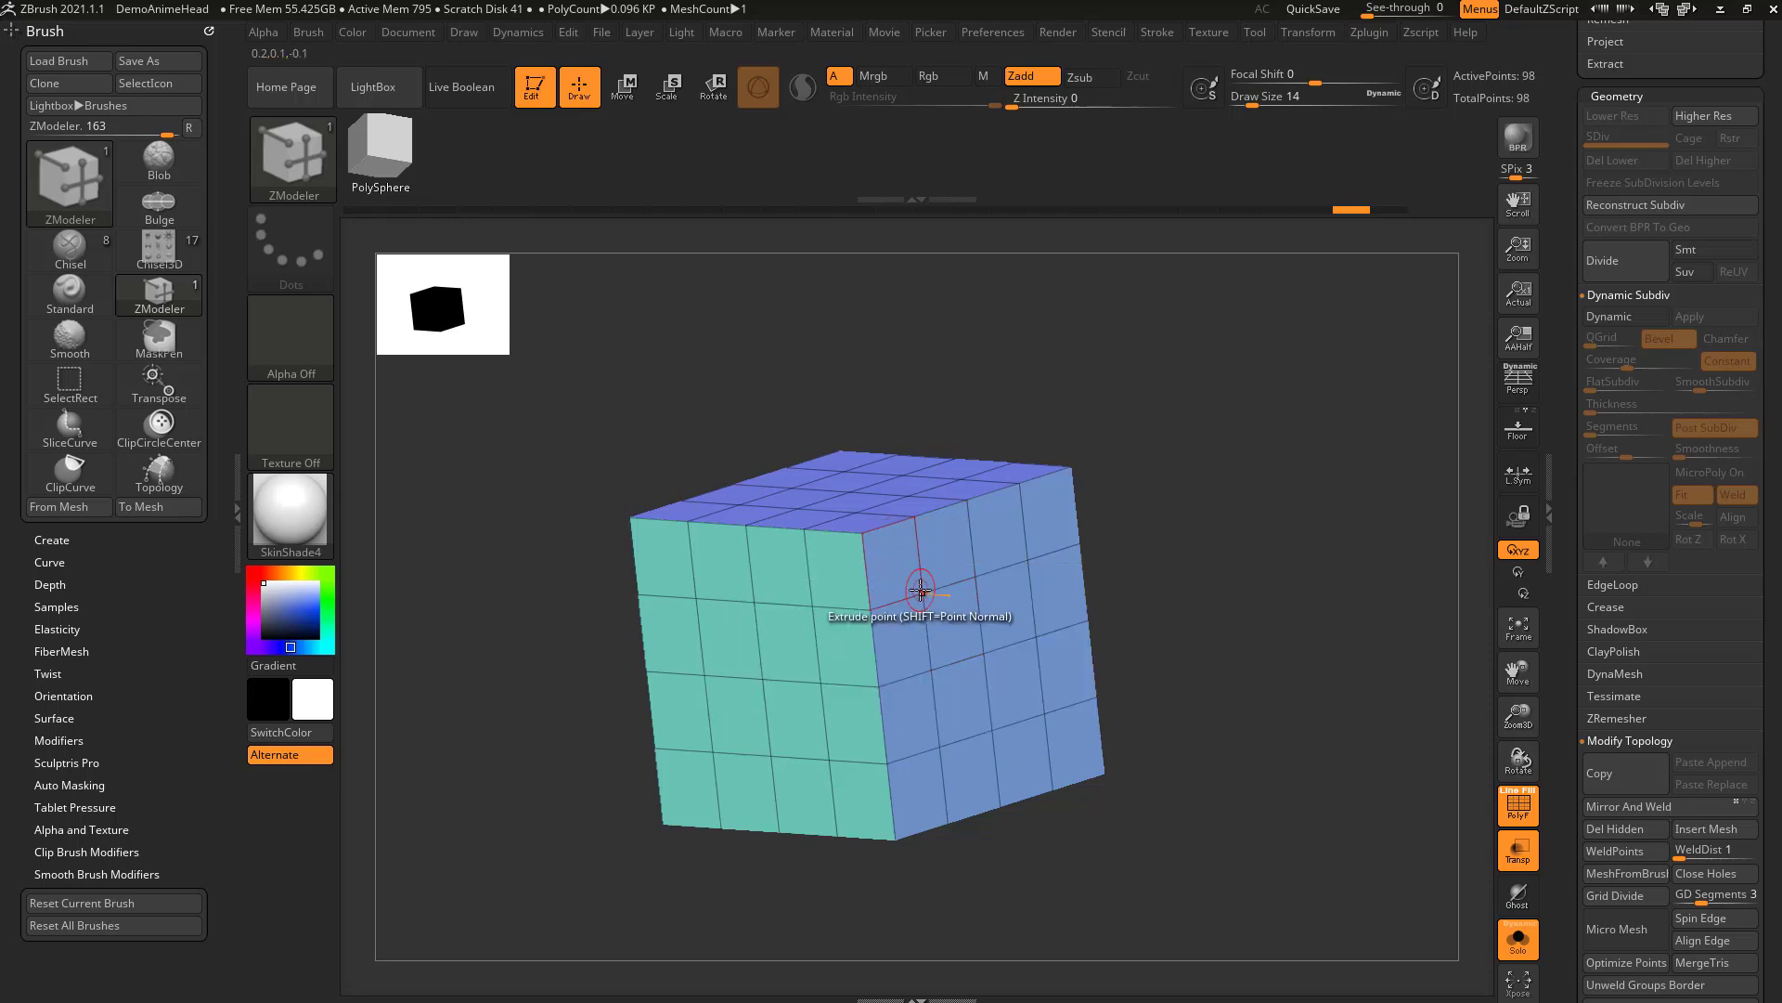
Extrude several separate points on the blue face into raised wedges.
drag(927, 592, 1007, 597)
mouse_move(1234, 585)
mouse_down()
mouse_move(1190, 557)
mouse_move(1186, 521)
mouse_move(1208, 527)
mouse_move(1011, 543)
mouse_up()
key(ctrl+z)
drag(924, 583, 904, 535)
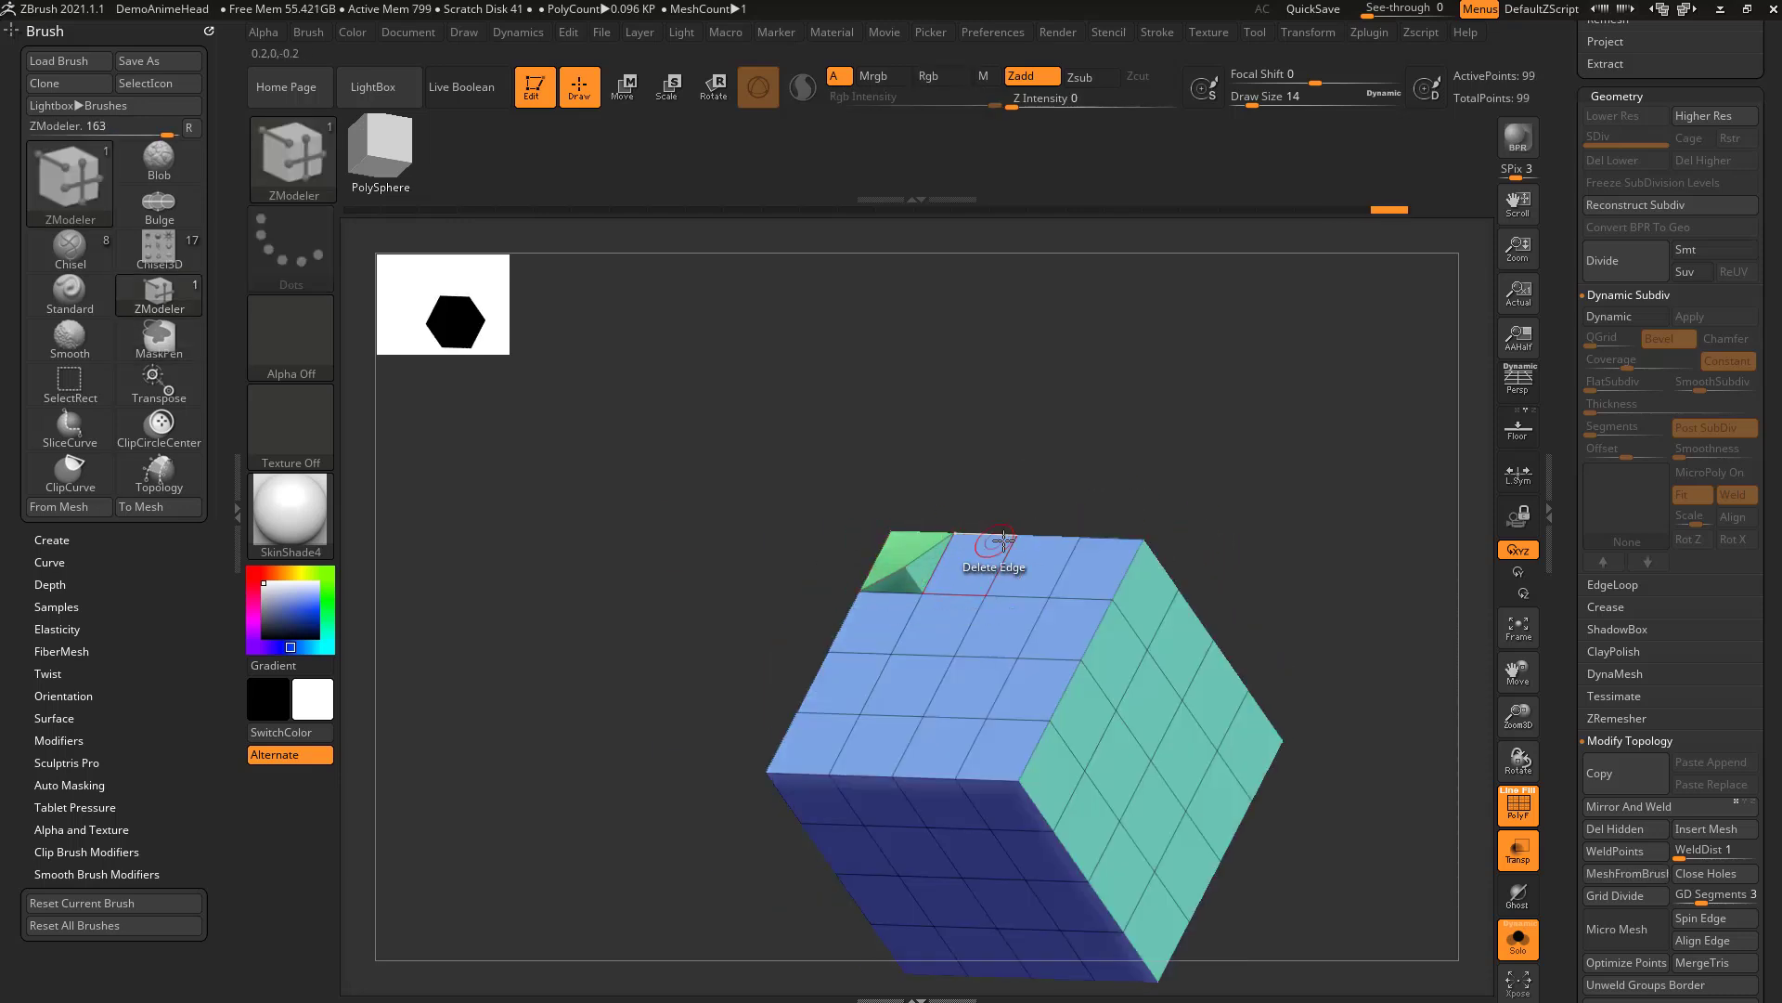
drag(1047, 531, 1095, 535)
drag(1075, 594, 1066, 573)
drag(1040, 717, 1034, 693)
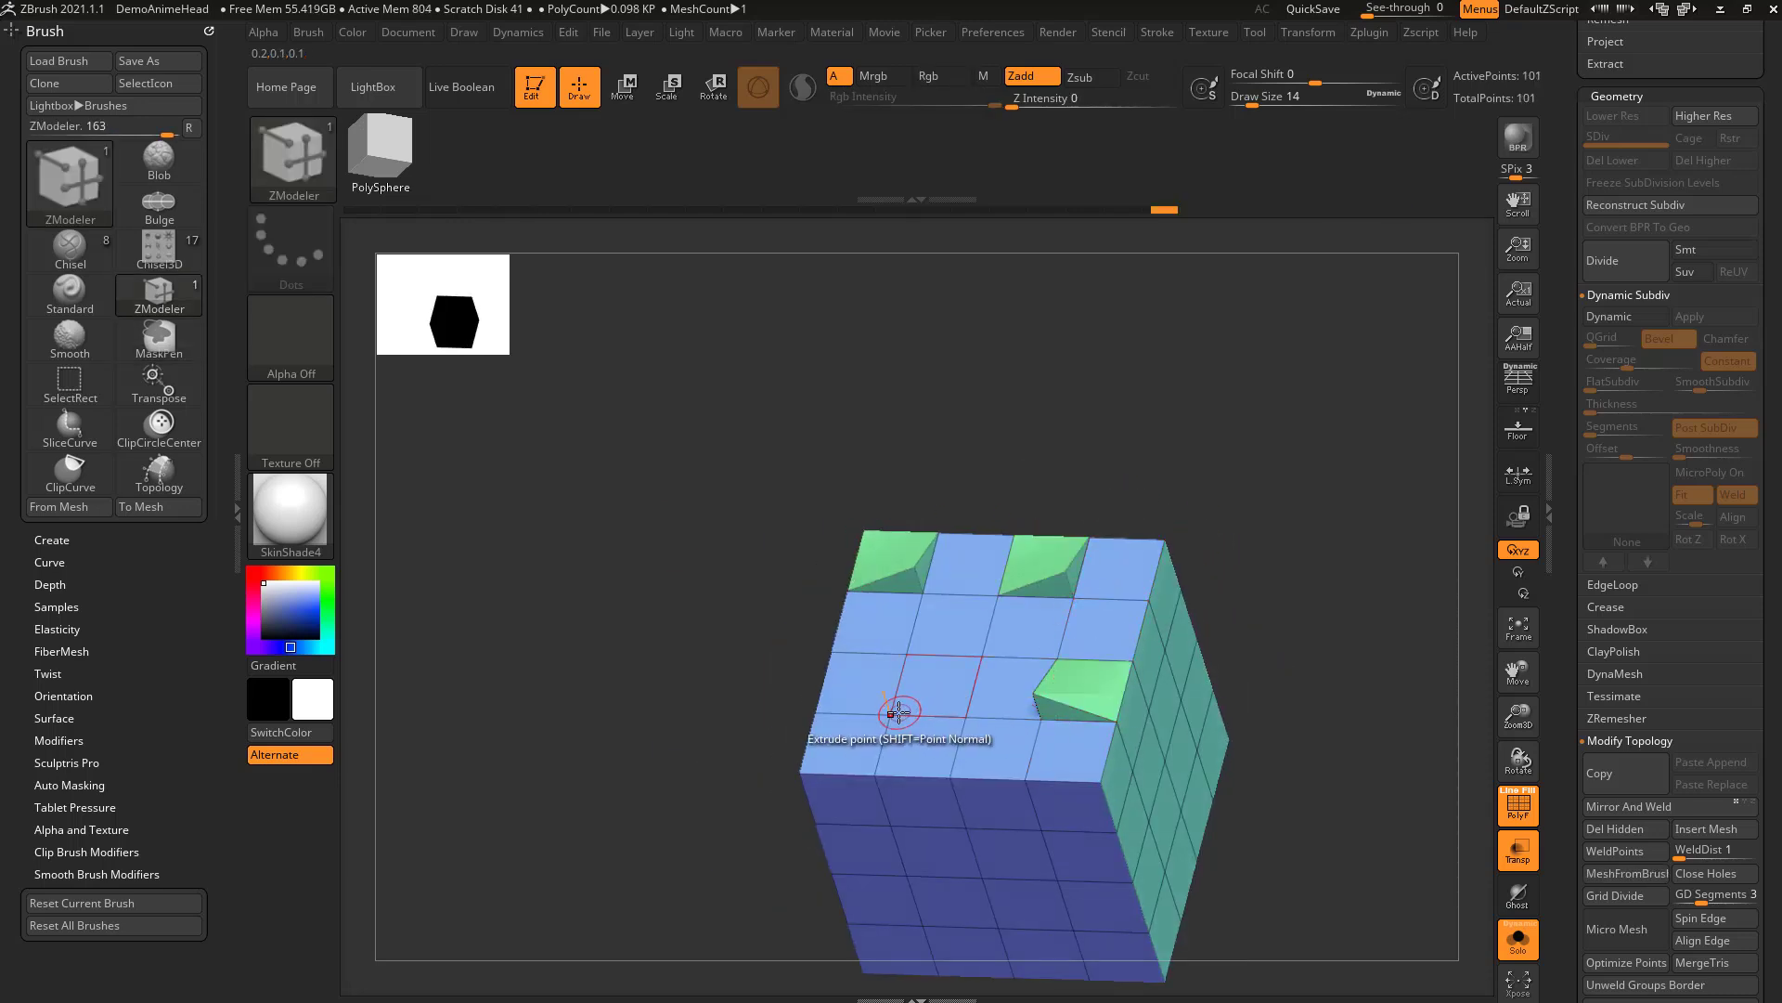
Undo all the point extrusions on the blue face.
drag(1205, 569, 1234, 541)
key(ctrl+z)
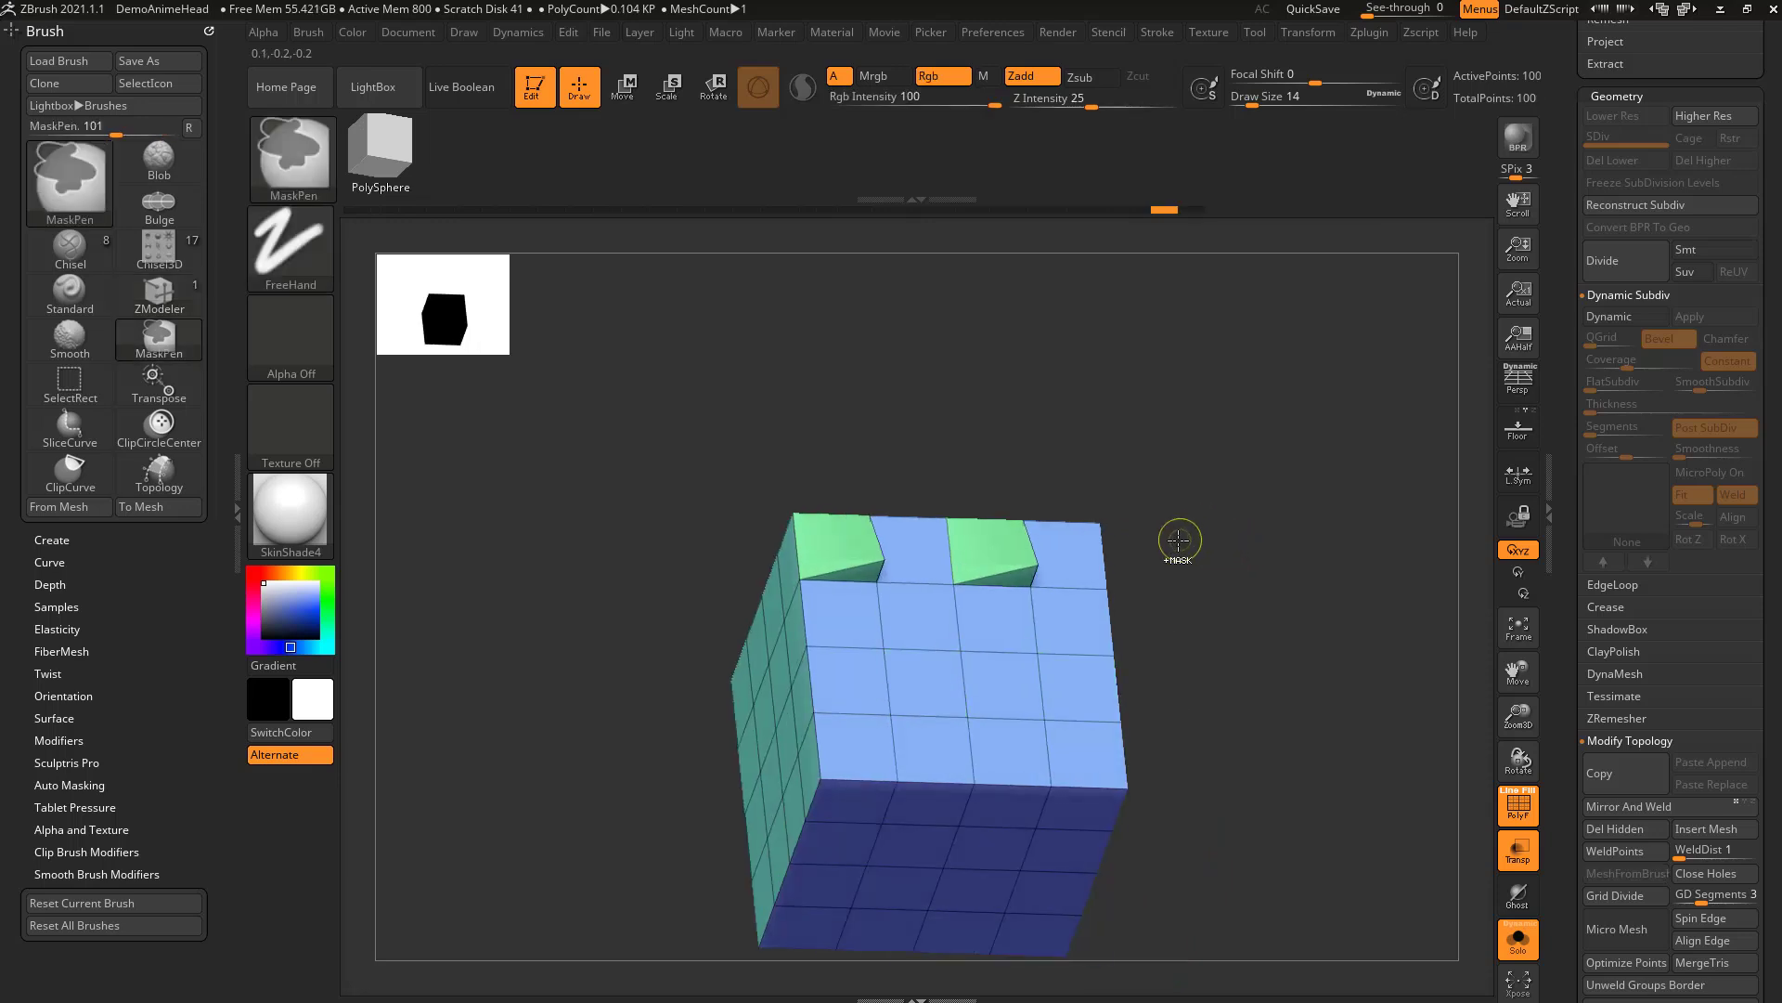
key(ctrl+z)
key(ctrl+z)
Set the point action to Transpose and apply it to points on the blue face, pulling one away with the gizmo.
key(space)
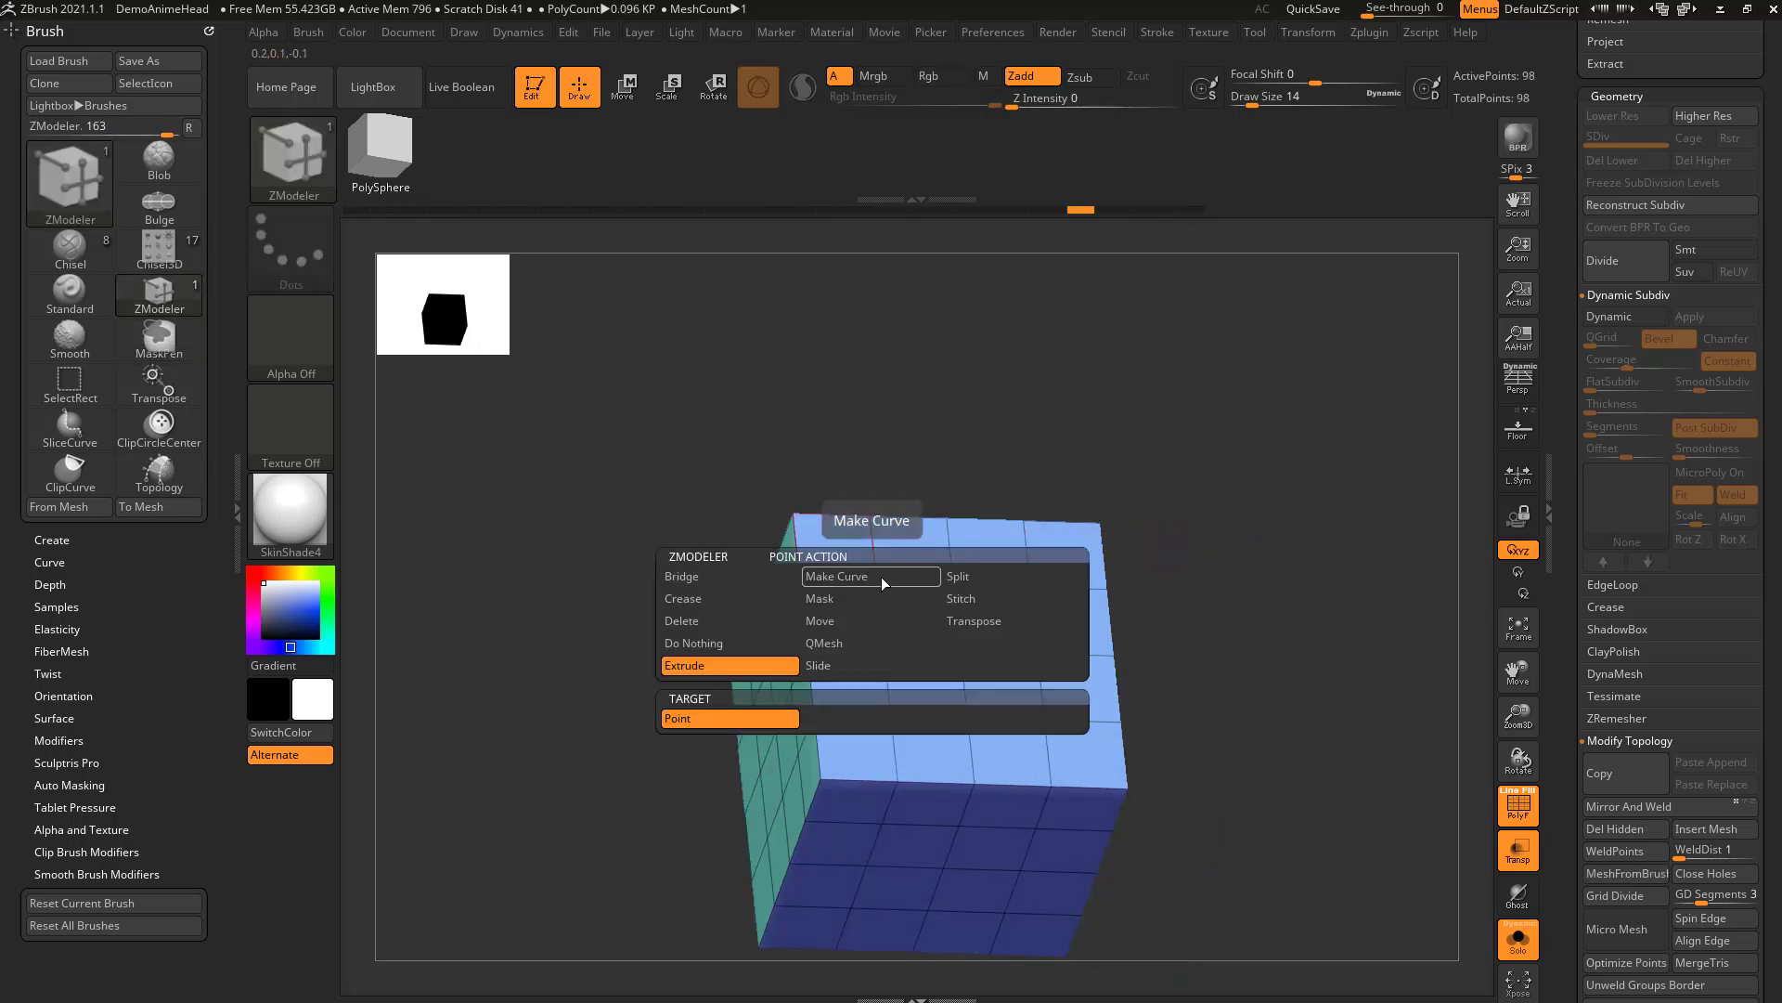
click(986, 621)
click(961, 649)
drag(1199, 640, 1225, 603)
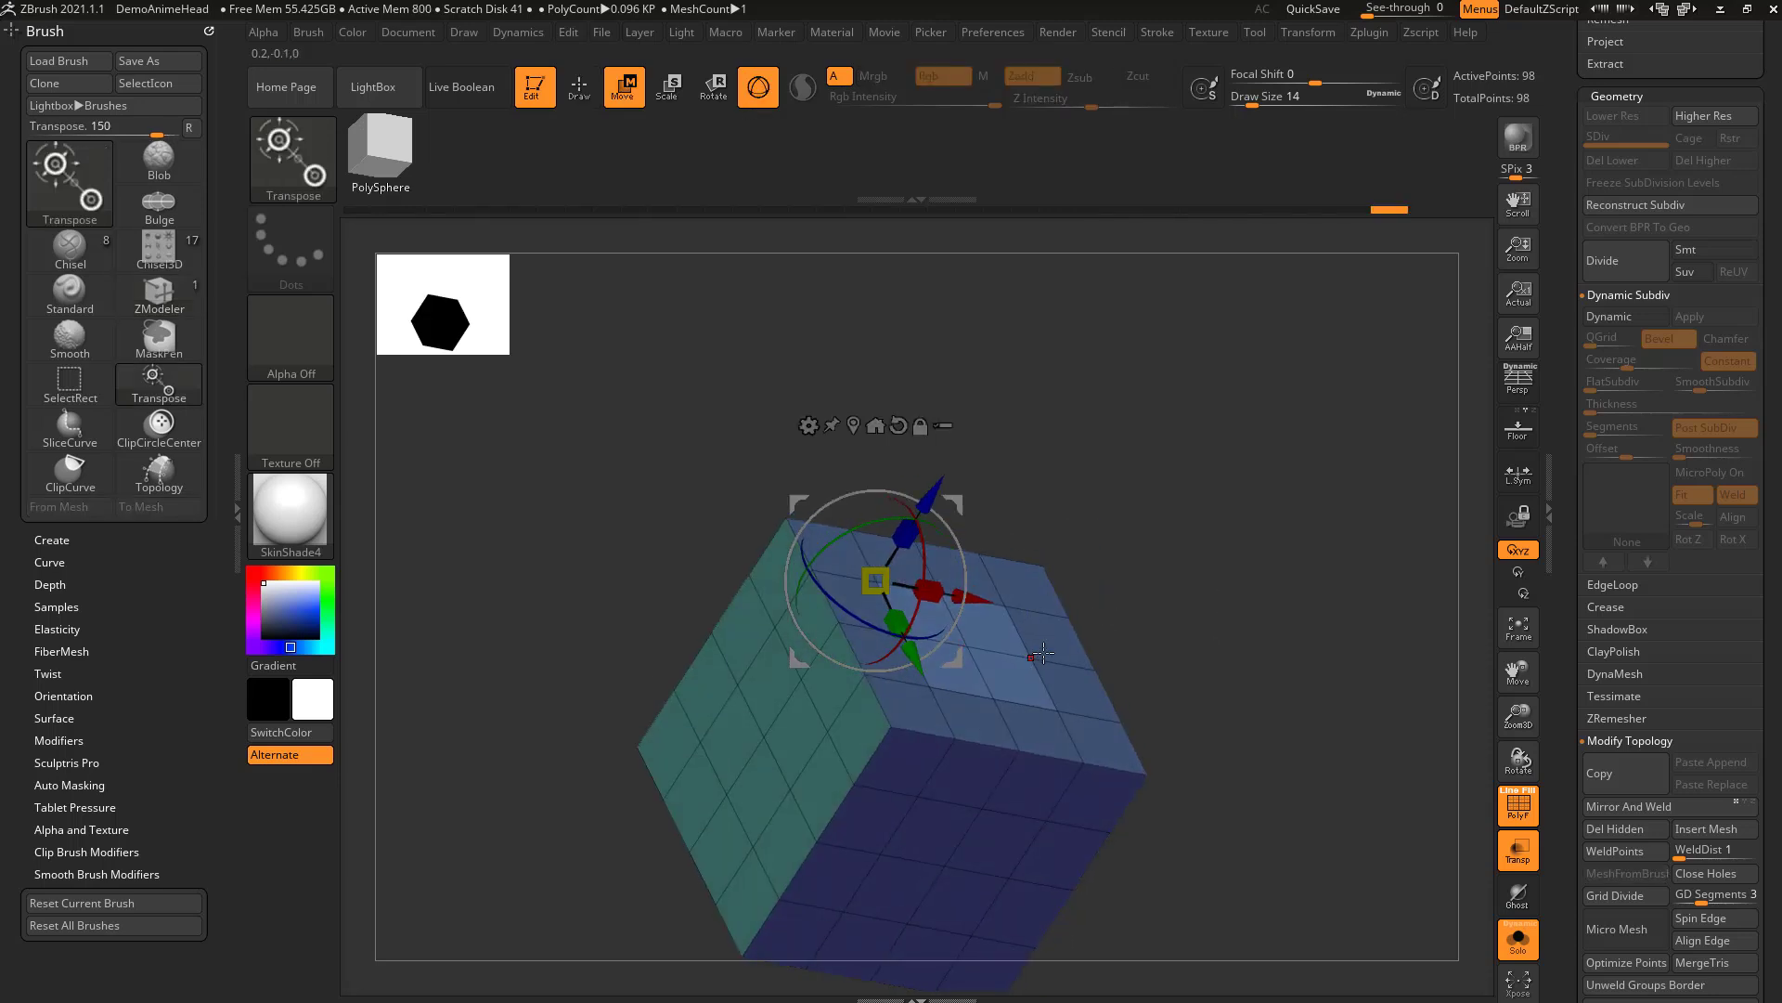
key(q)
click(1010, 711)
key(ctrl)
key(w)
Undo the Transpose point moves and the masking on the cube.
key(ctrl+z)
key(ctrl+z)
key(ctrl+z)
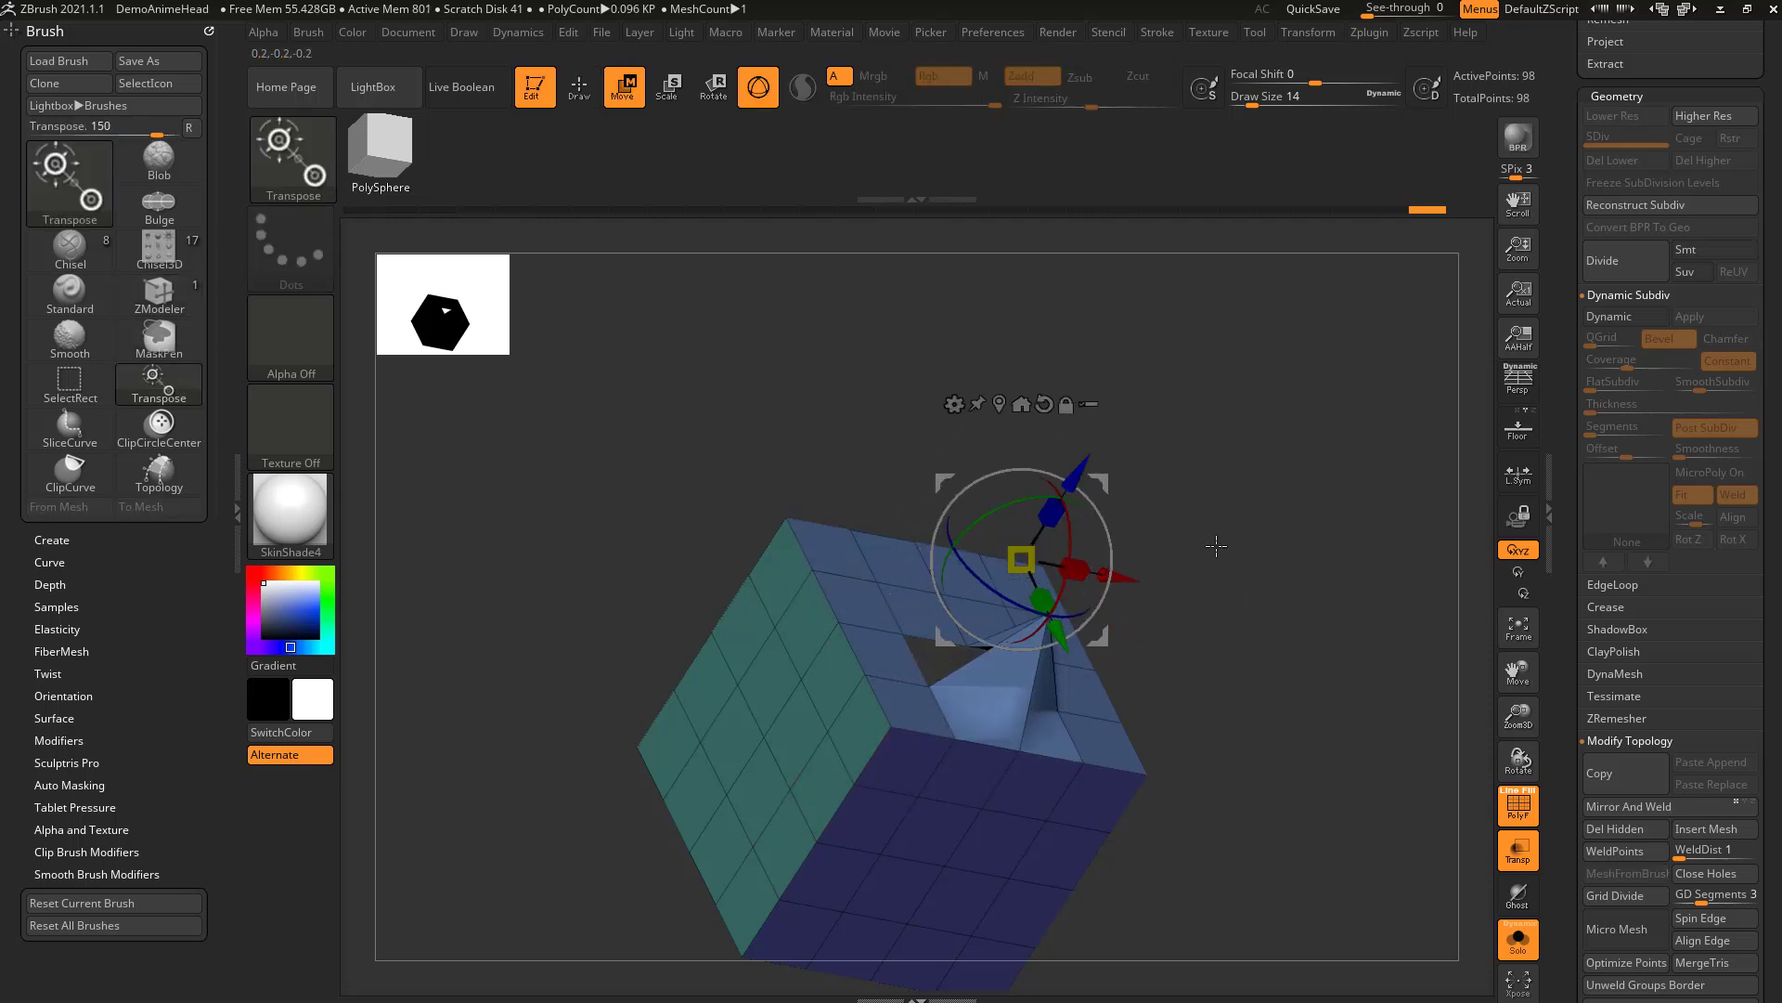
key(ctrl+shift+z)
key(ctrl+shift+z)
key(ctrl+shift+z)
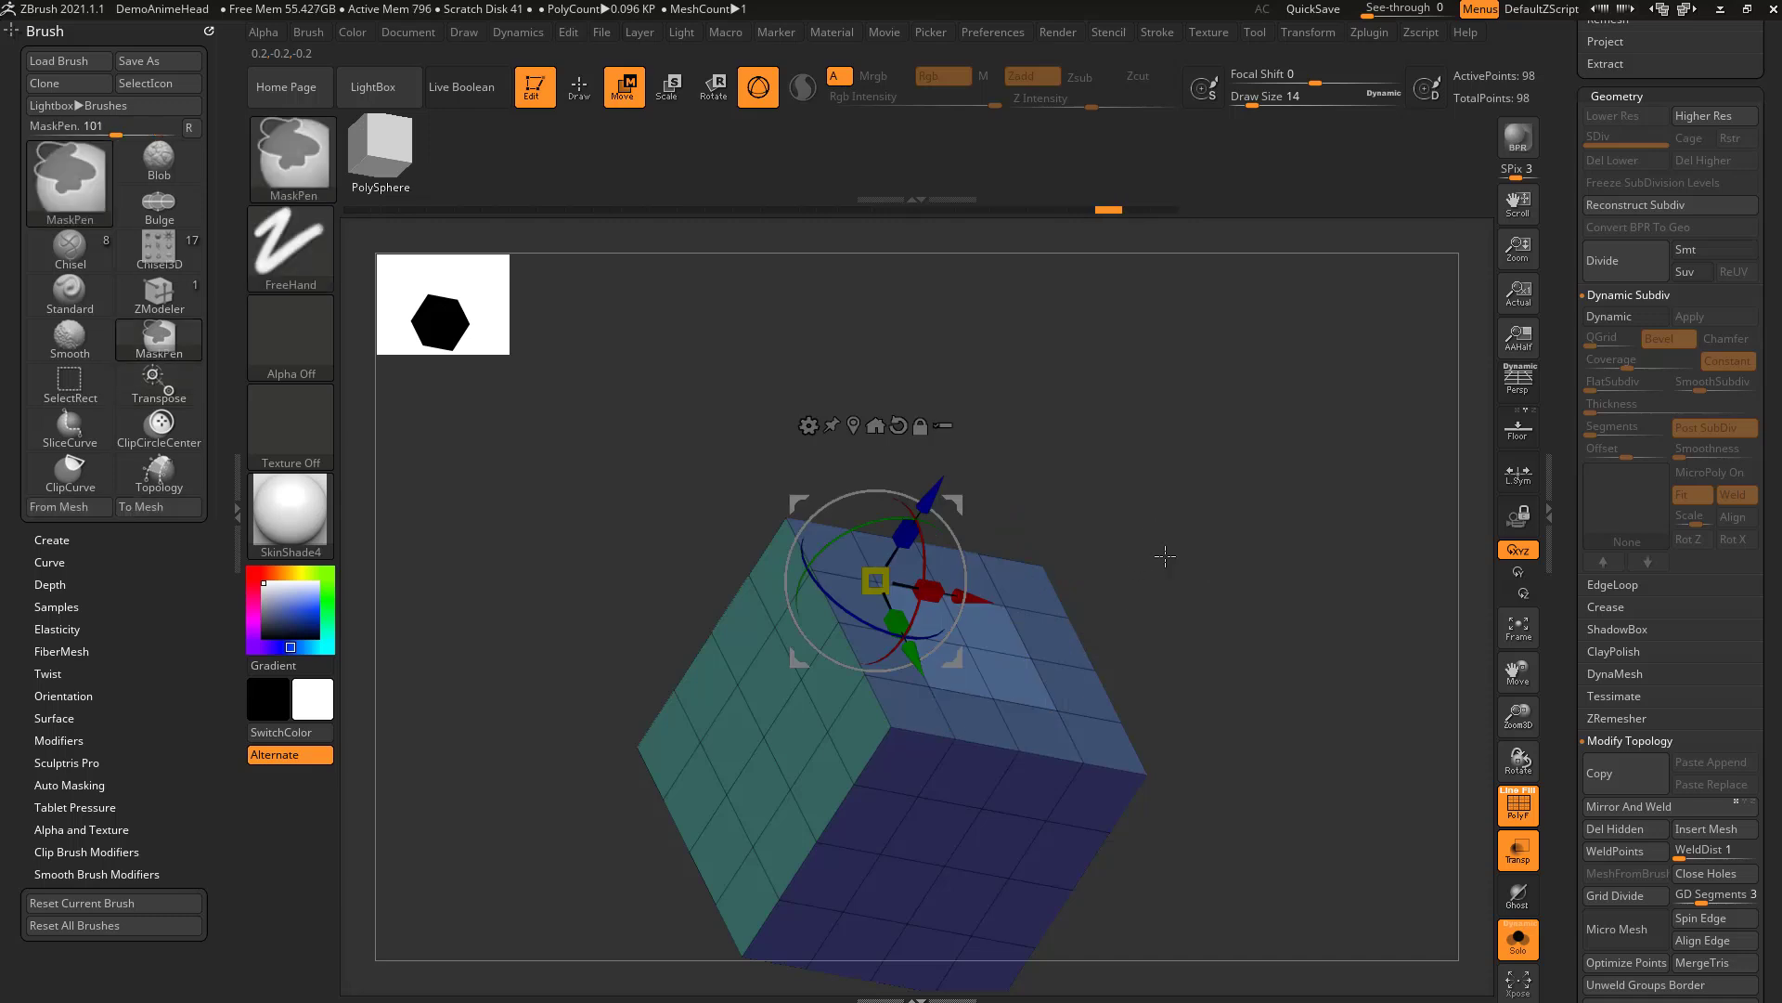
drag(1162, 652, 1072, 624)
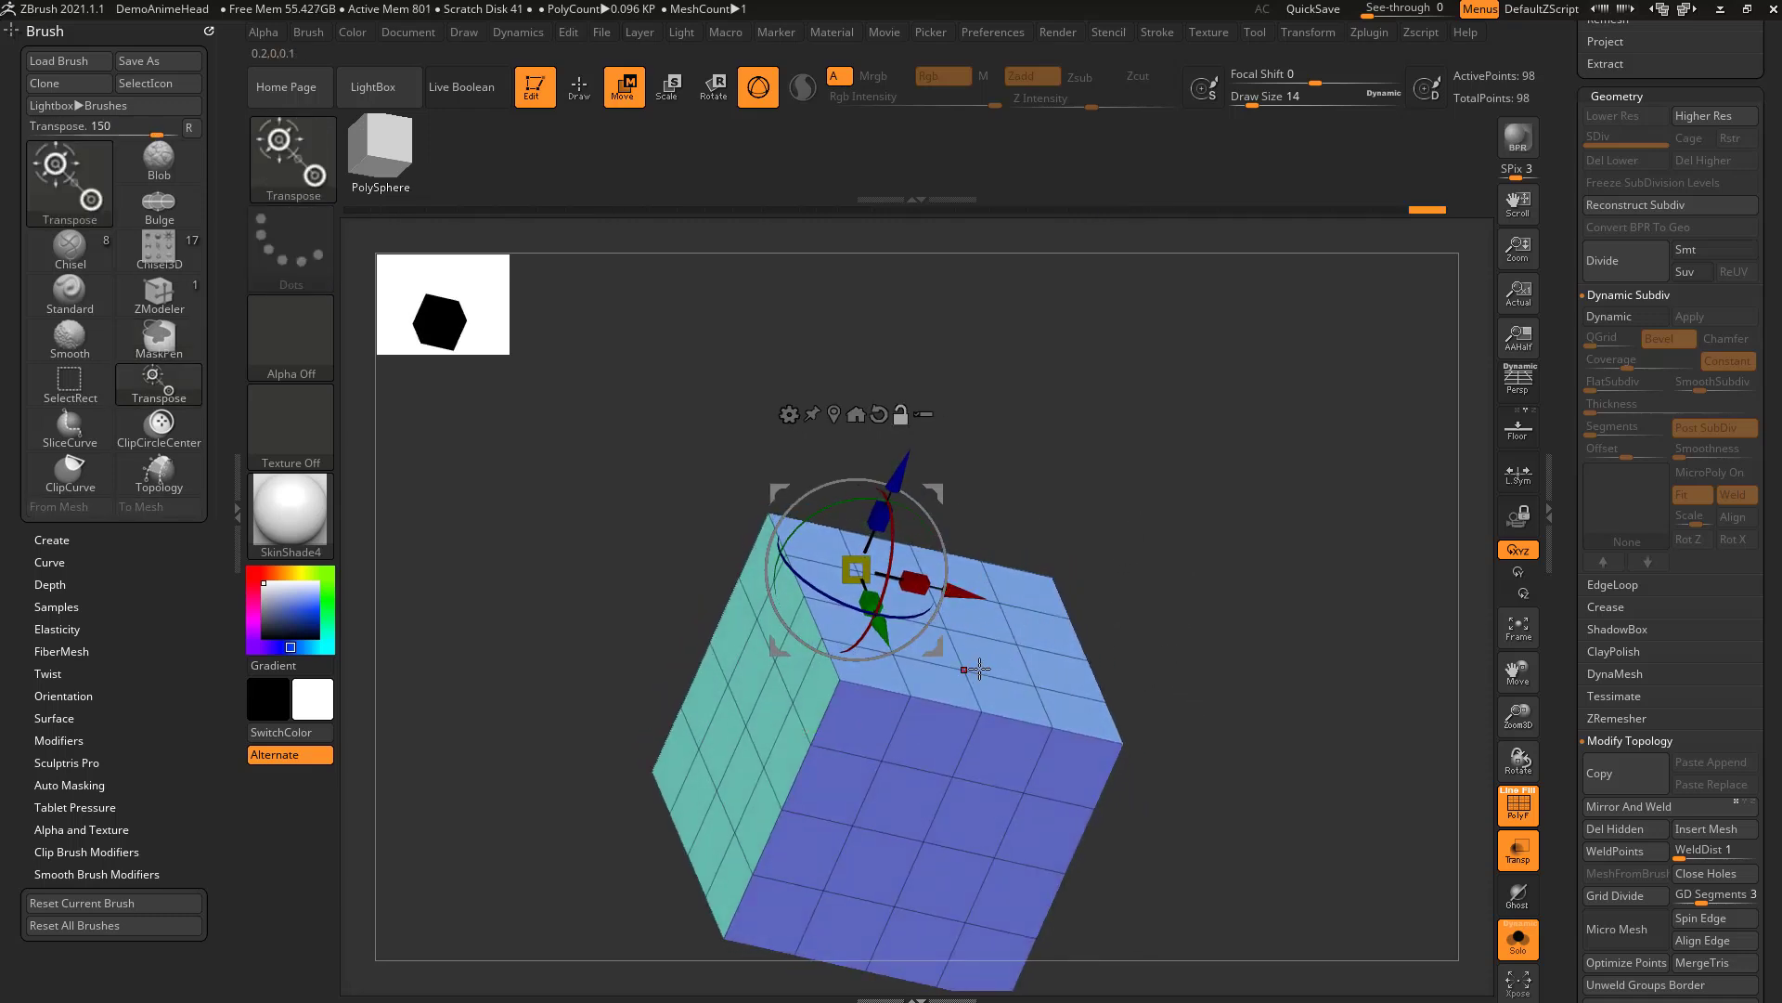
Return to drawing with ZModeler and set the polygon action to QMesh with the Polygroup All target.
key(q)
key(space)
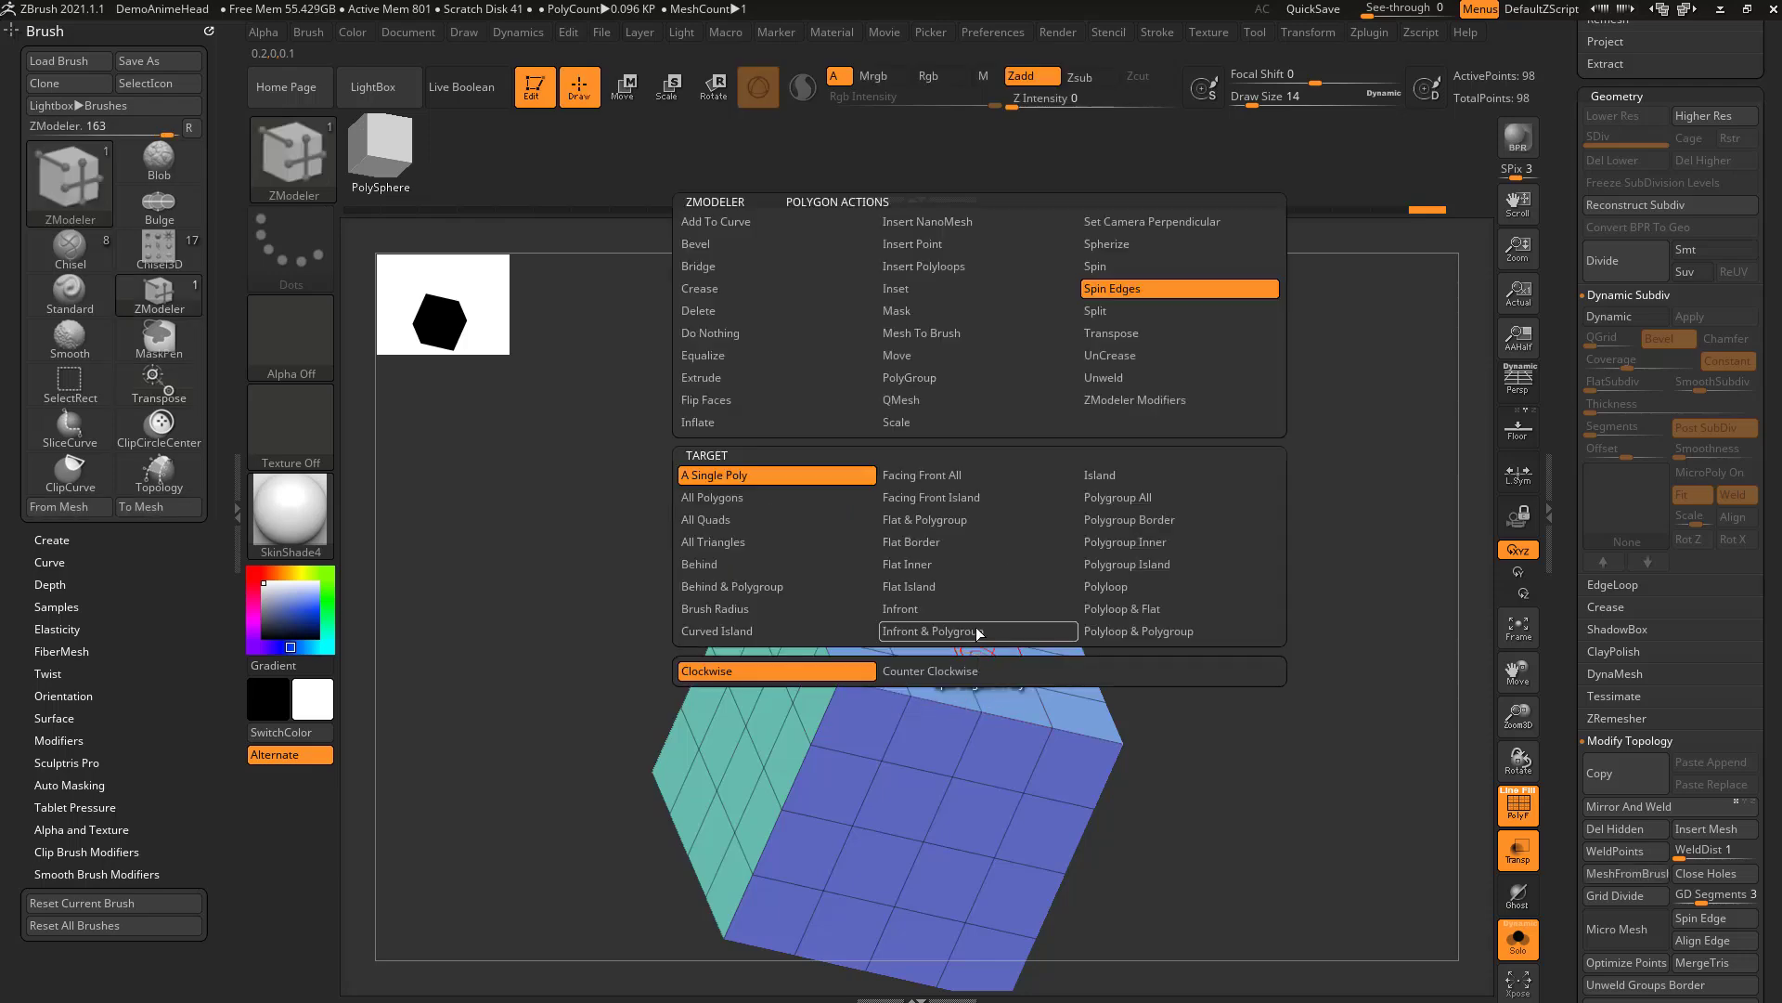
click(916, 405)
click(1114, 503)
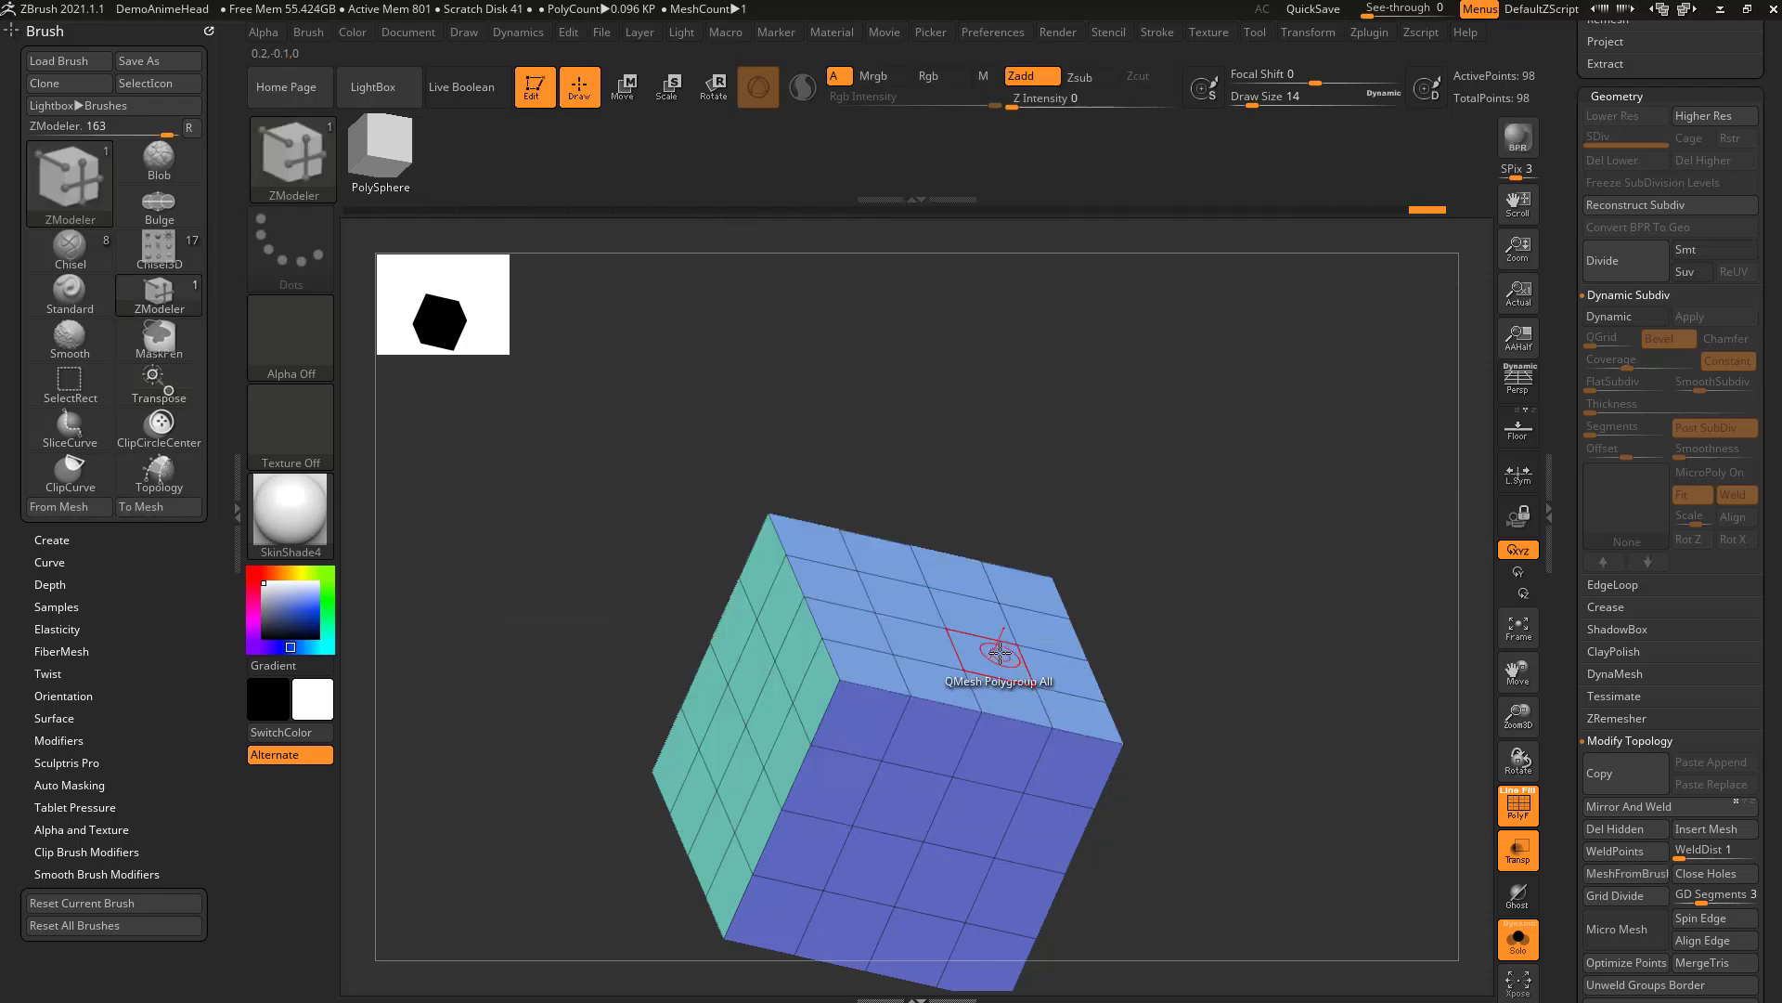
Try QMesh Polygroup All by pulling cube faces in and out, undoing each pull.
drag(993, 641, 1019, 597)
key(ctrl+z)
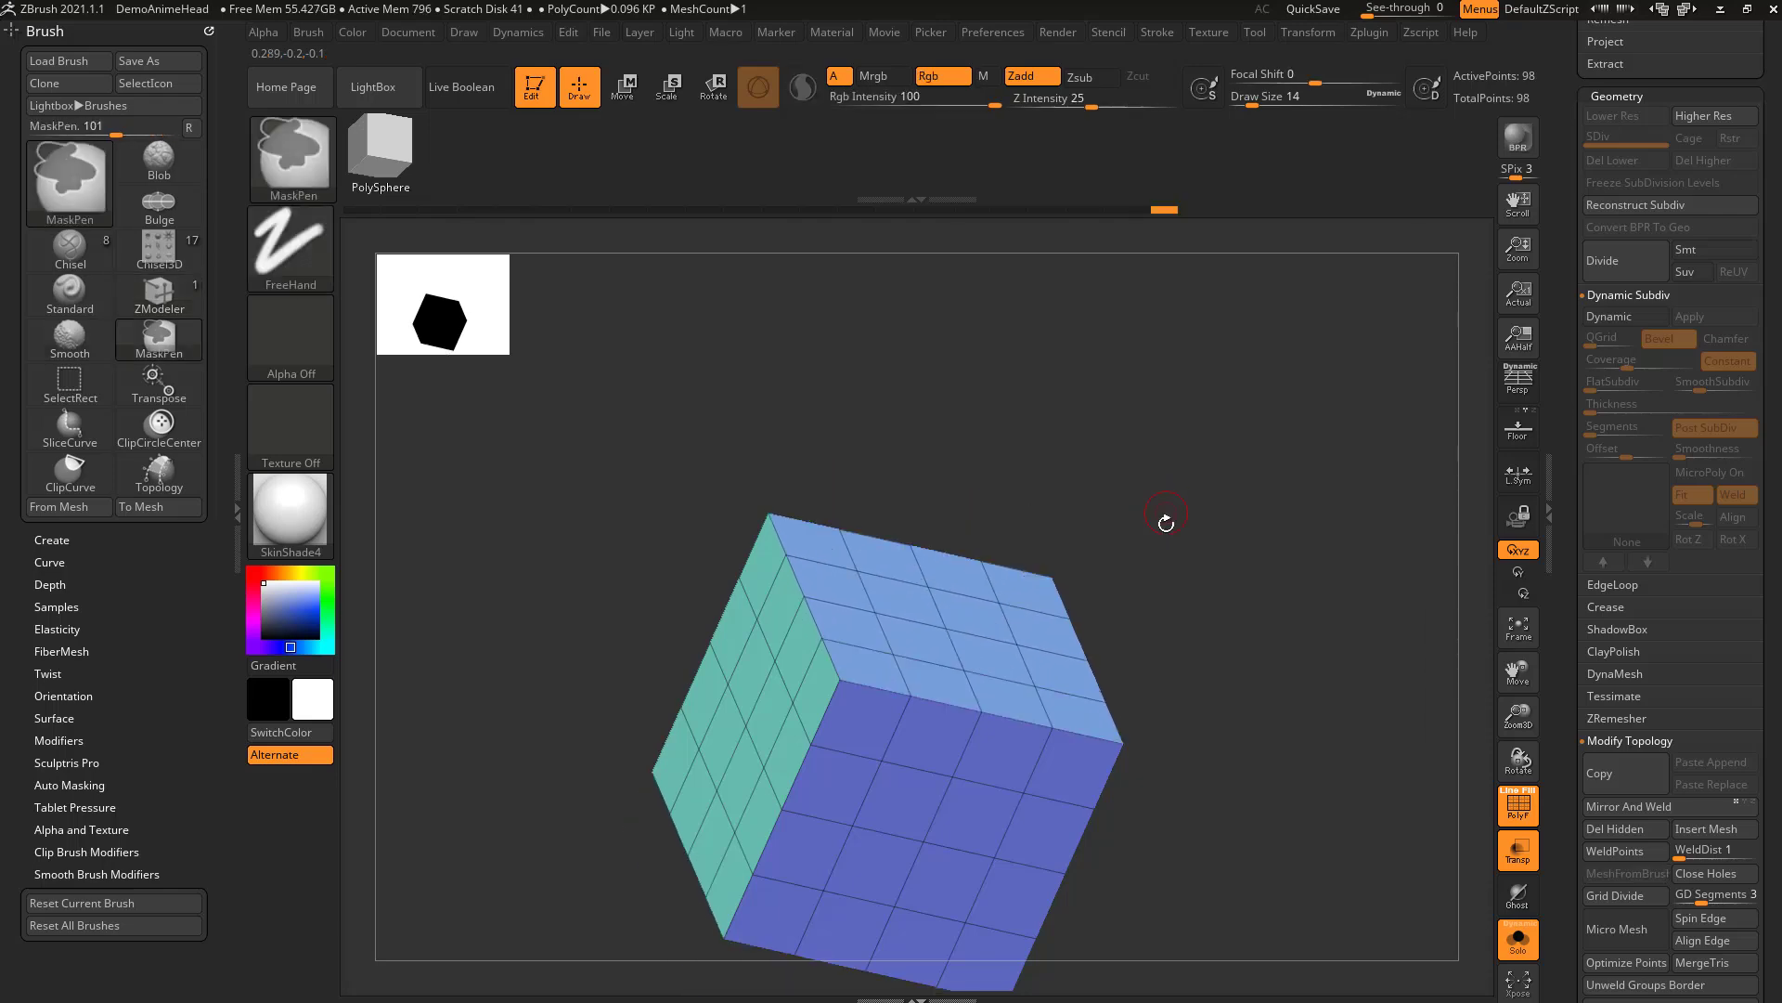
mouse_move(1158, 600)
mouse_down()
mouse_move(1169, 616)
mouse_move(1189, 594)
mouse_up()
drag(991, 565, 1094, 601)
key(ctrl+z)
mouse_move(916, 569)
right_down()
mouse_move(1111, 517)
mouse_move(1183, 546)
mouse_move(1090, 553)
right_up()
drag(991, 561, 1068, 620)
key(ctrl+z)
Set the QMesh target to Polygroup Island, testing it with a pull on the blue face and undoing that pull.
key(space)
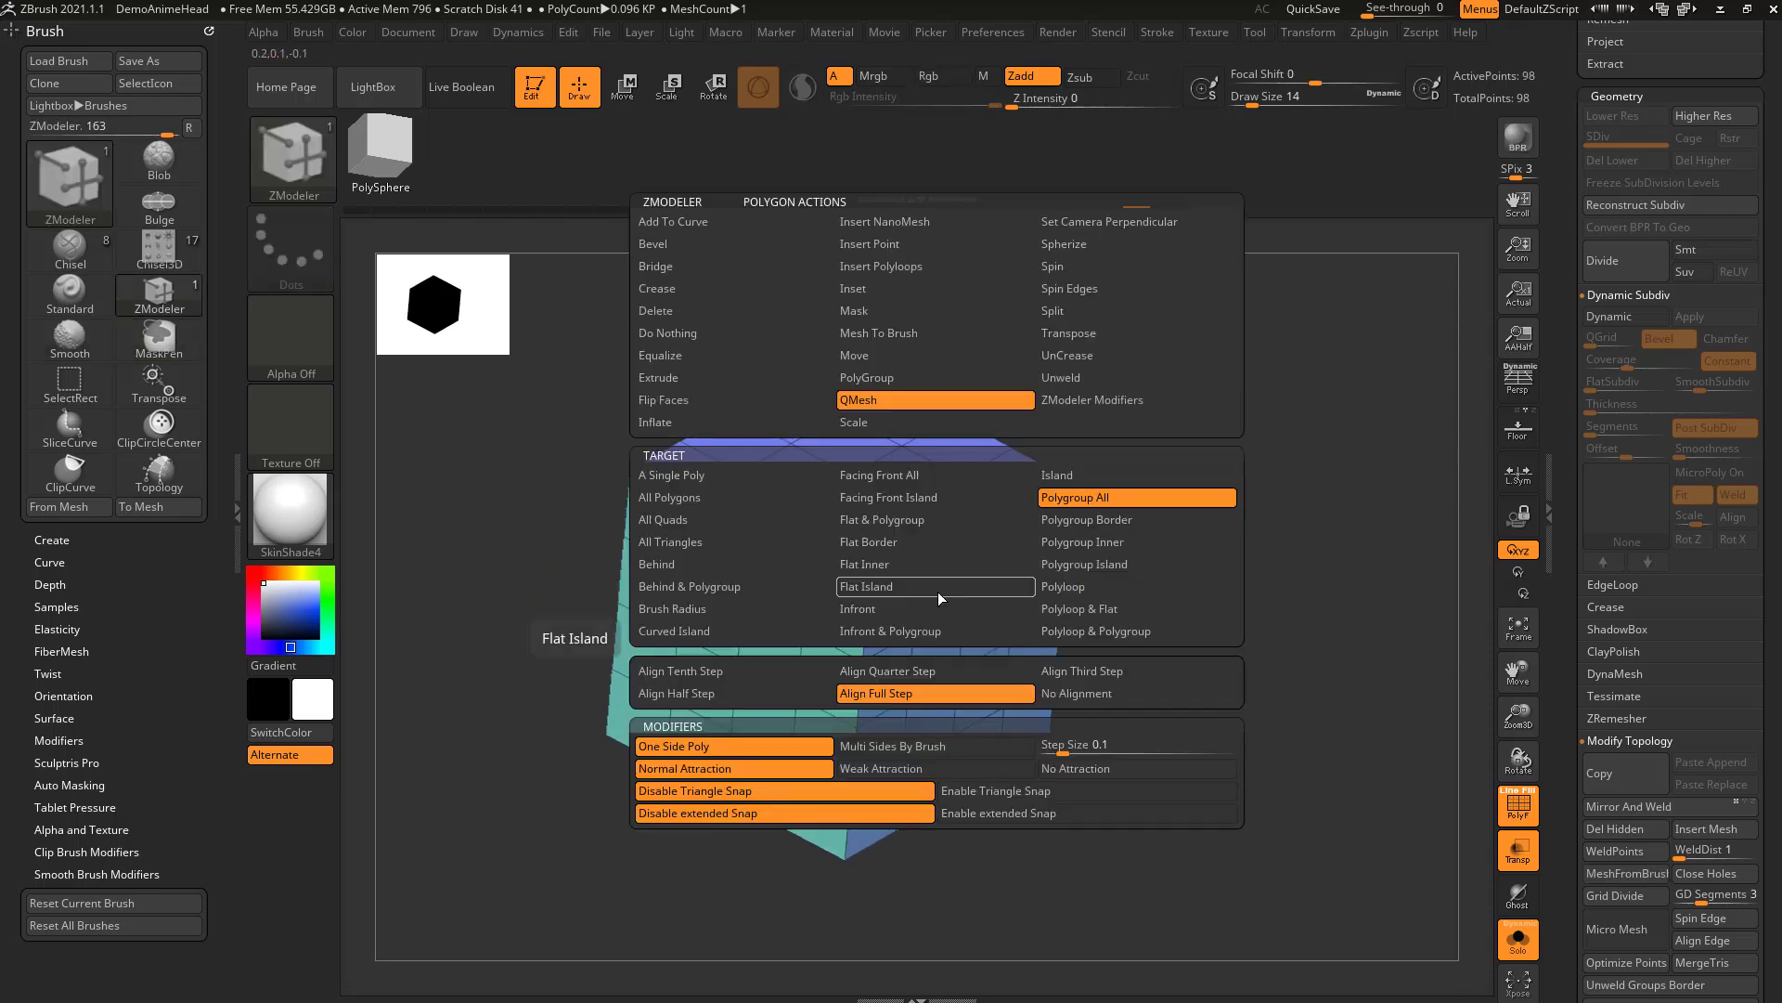
click(1087, 568)
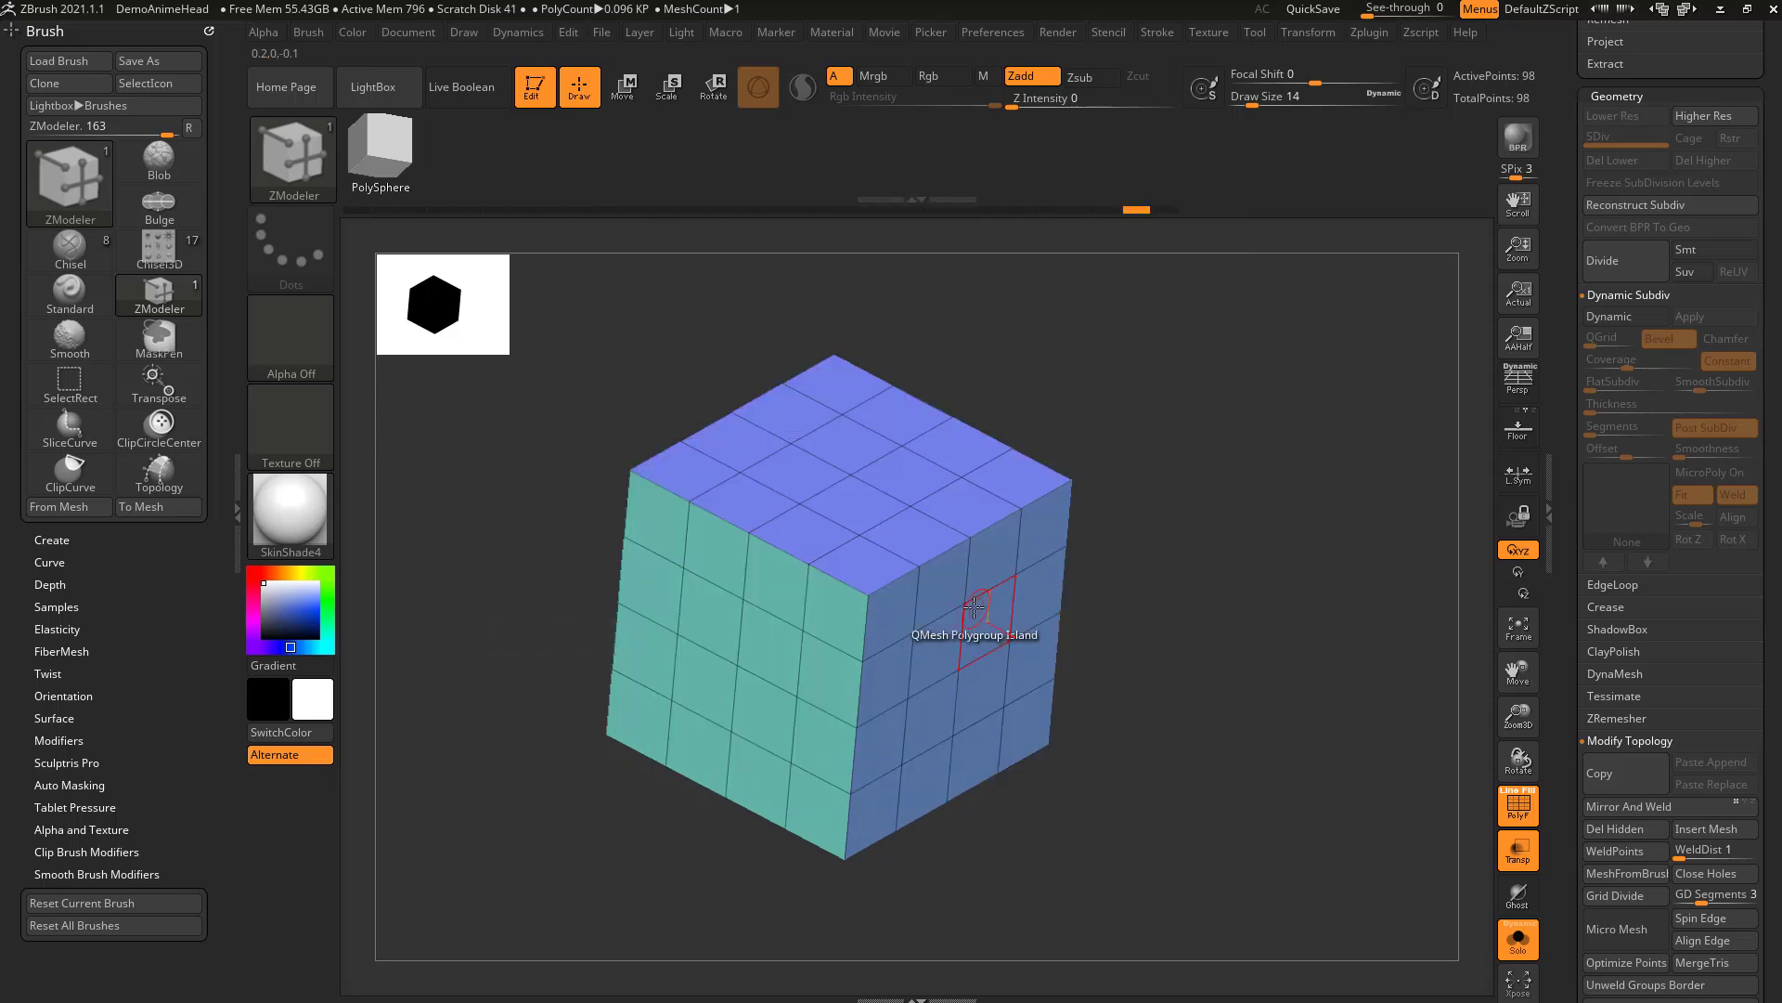
drag(1026, 597, 1118, 652)
key(ctrl+z)
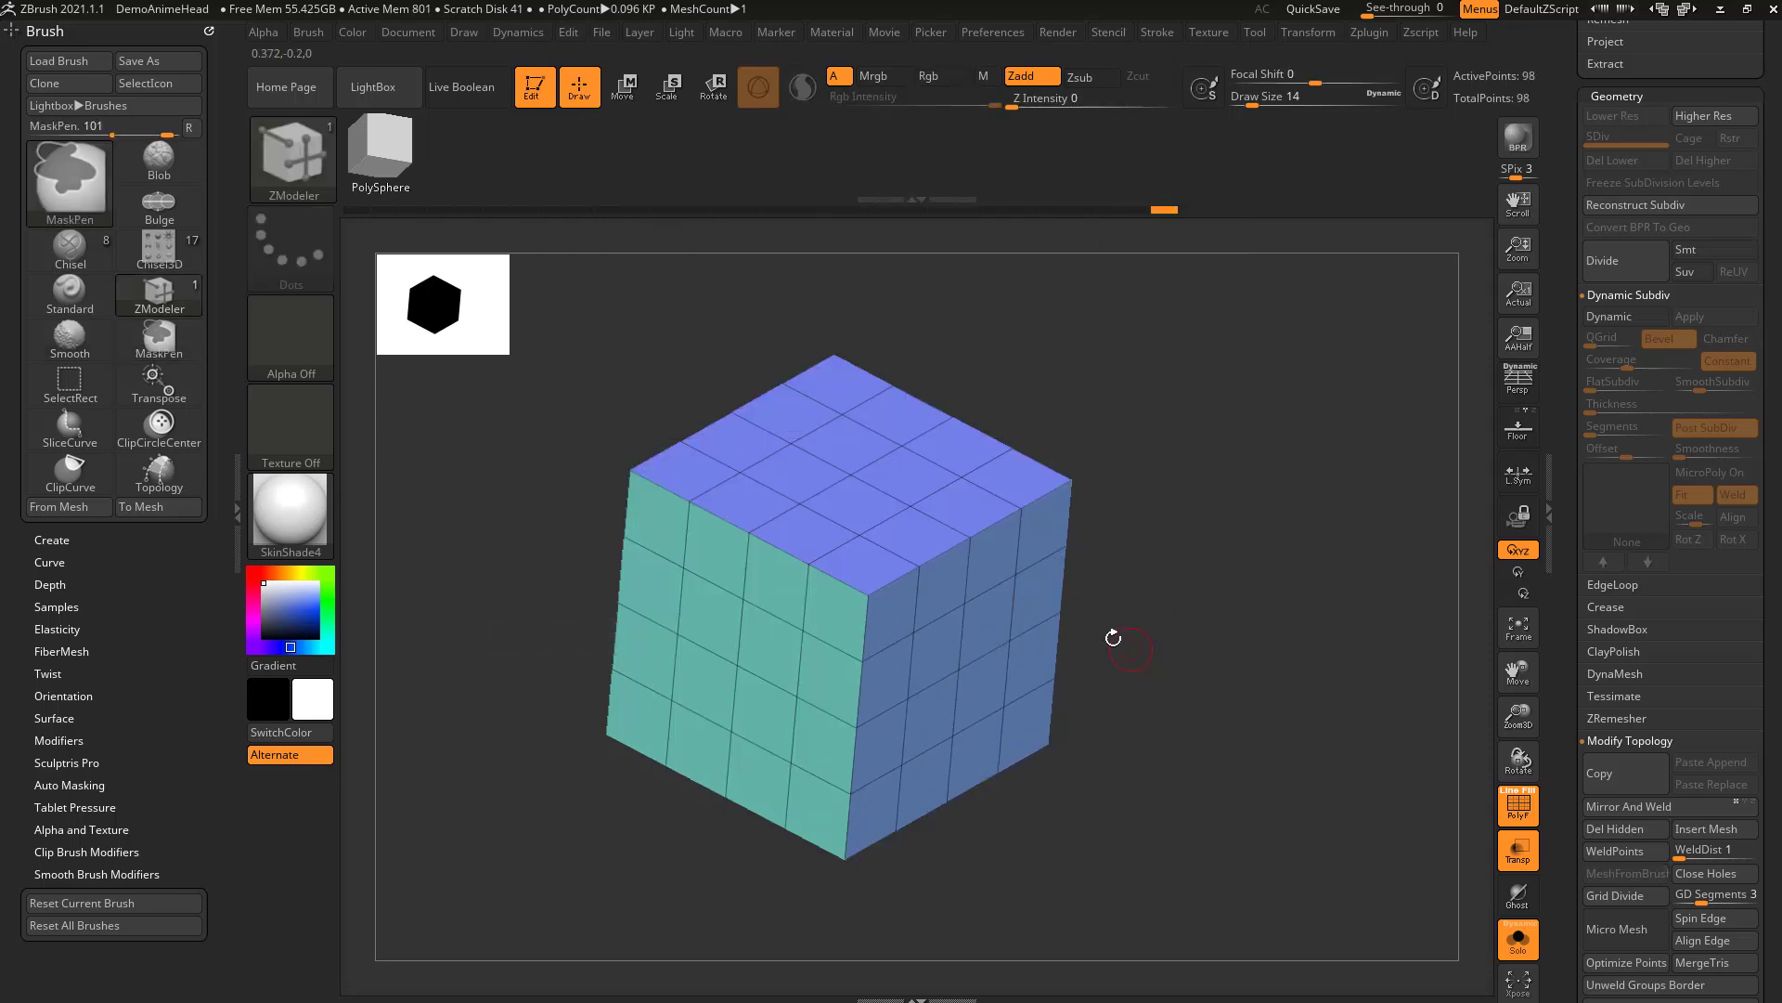
Set the point action to QMesh and pull out a point near the blue face's upper edge.
key(space)
right_drag(956, 609, 1039, 620)
key(space)
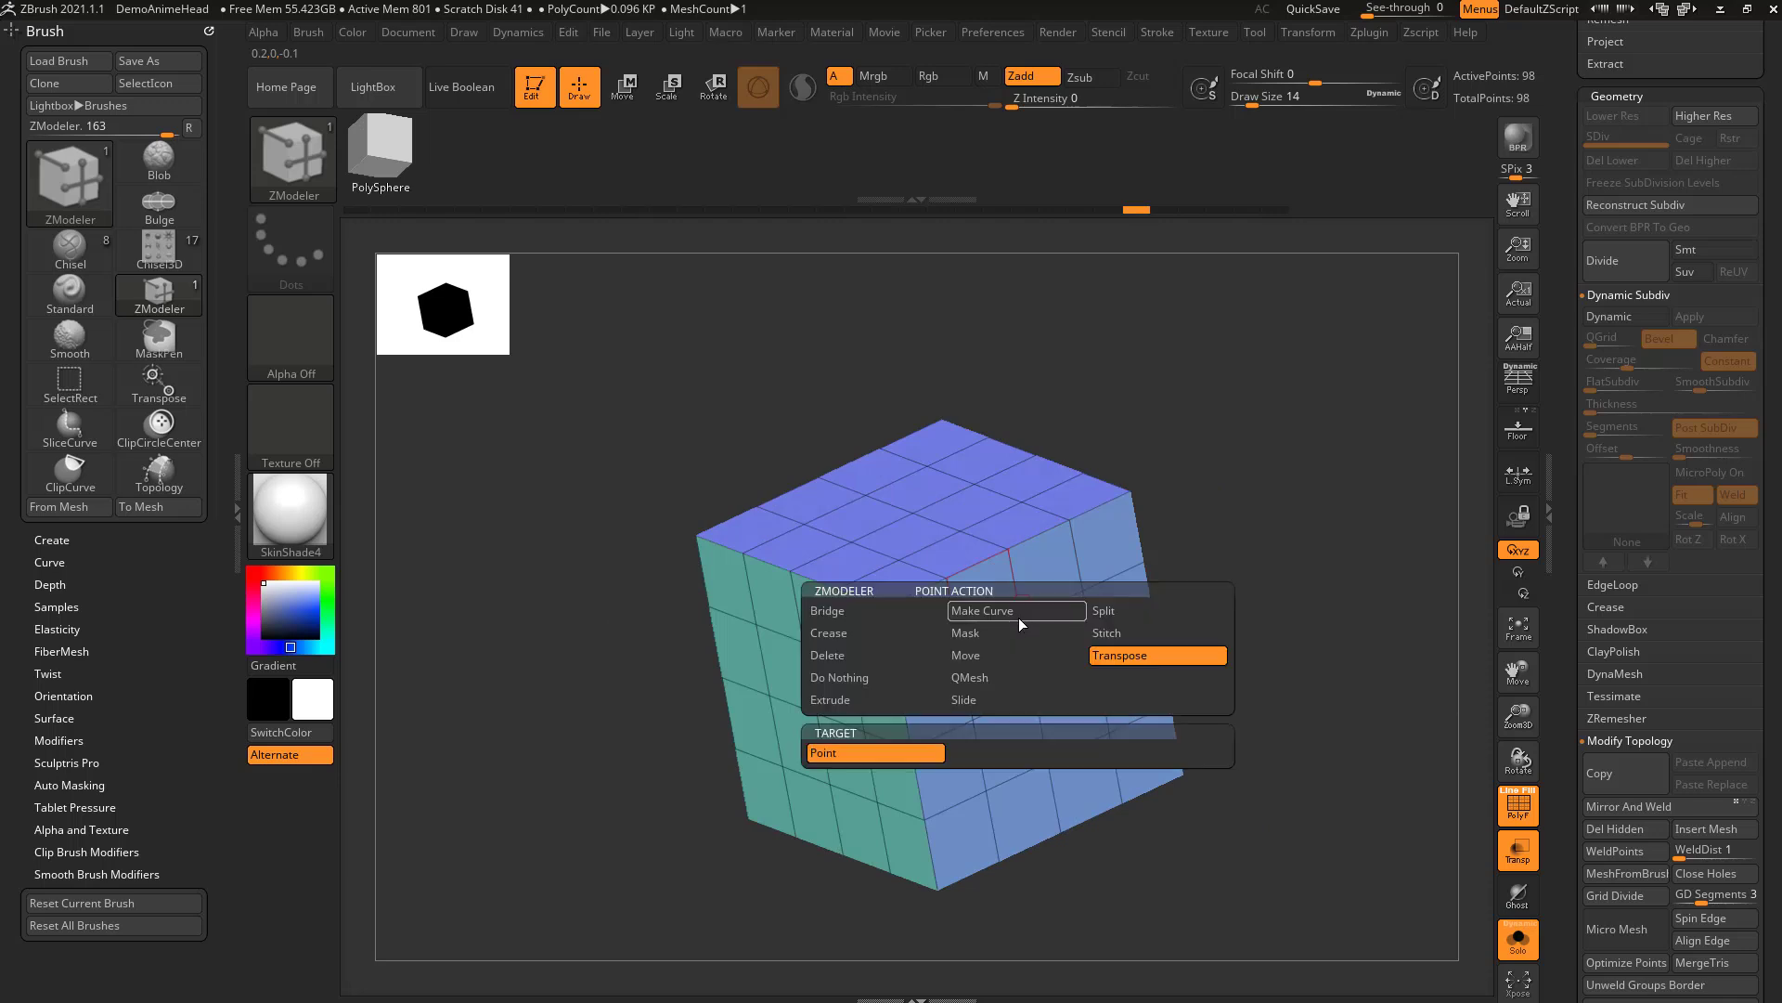
click(986, 677)
right_drag(987, 682, 1171, 599)
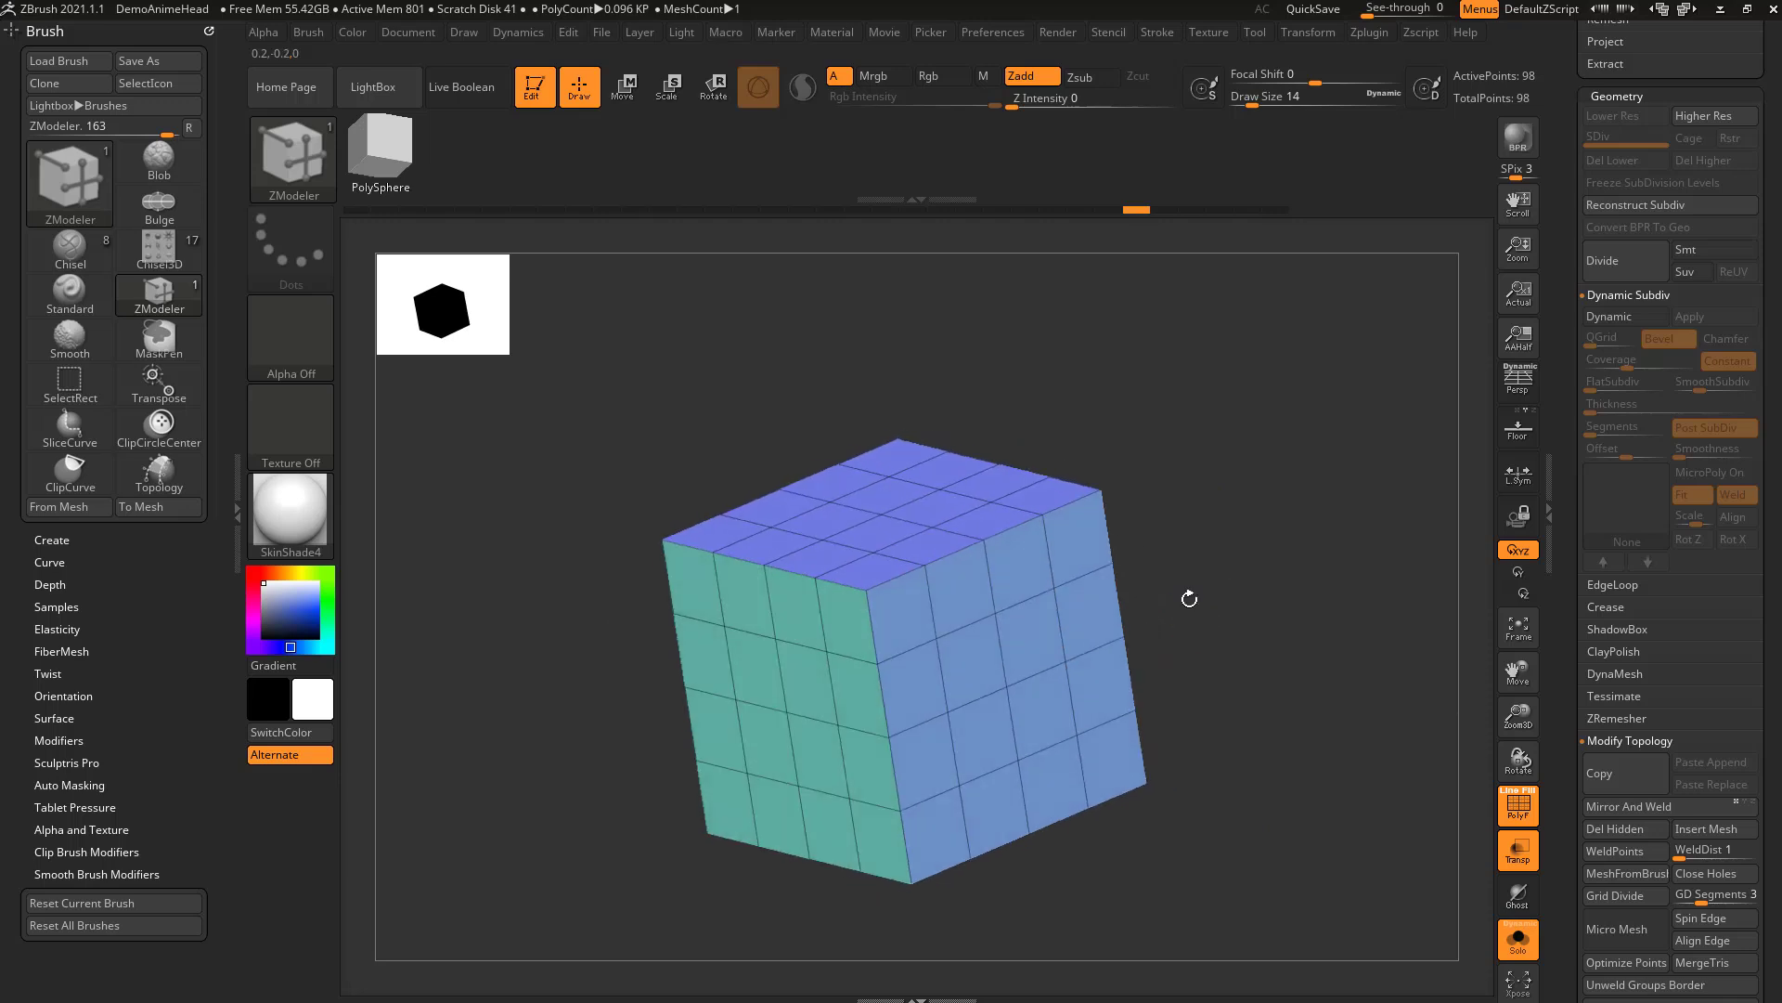
drag(994, 609, 1056, 630)
right_drag(1171, 604, 1219, 451)
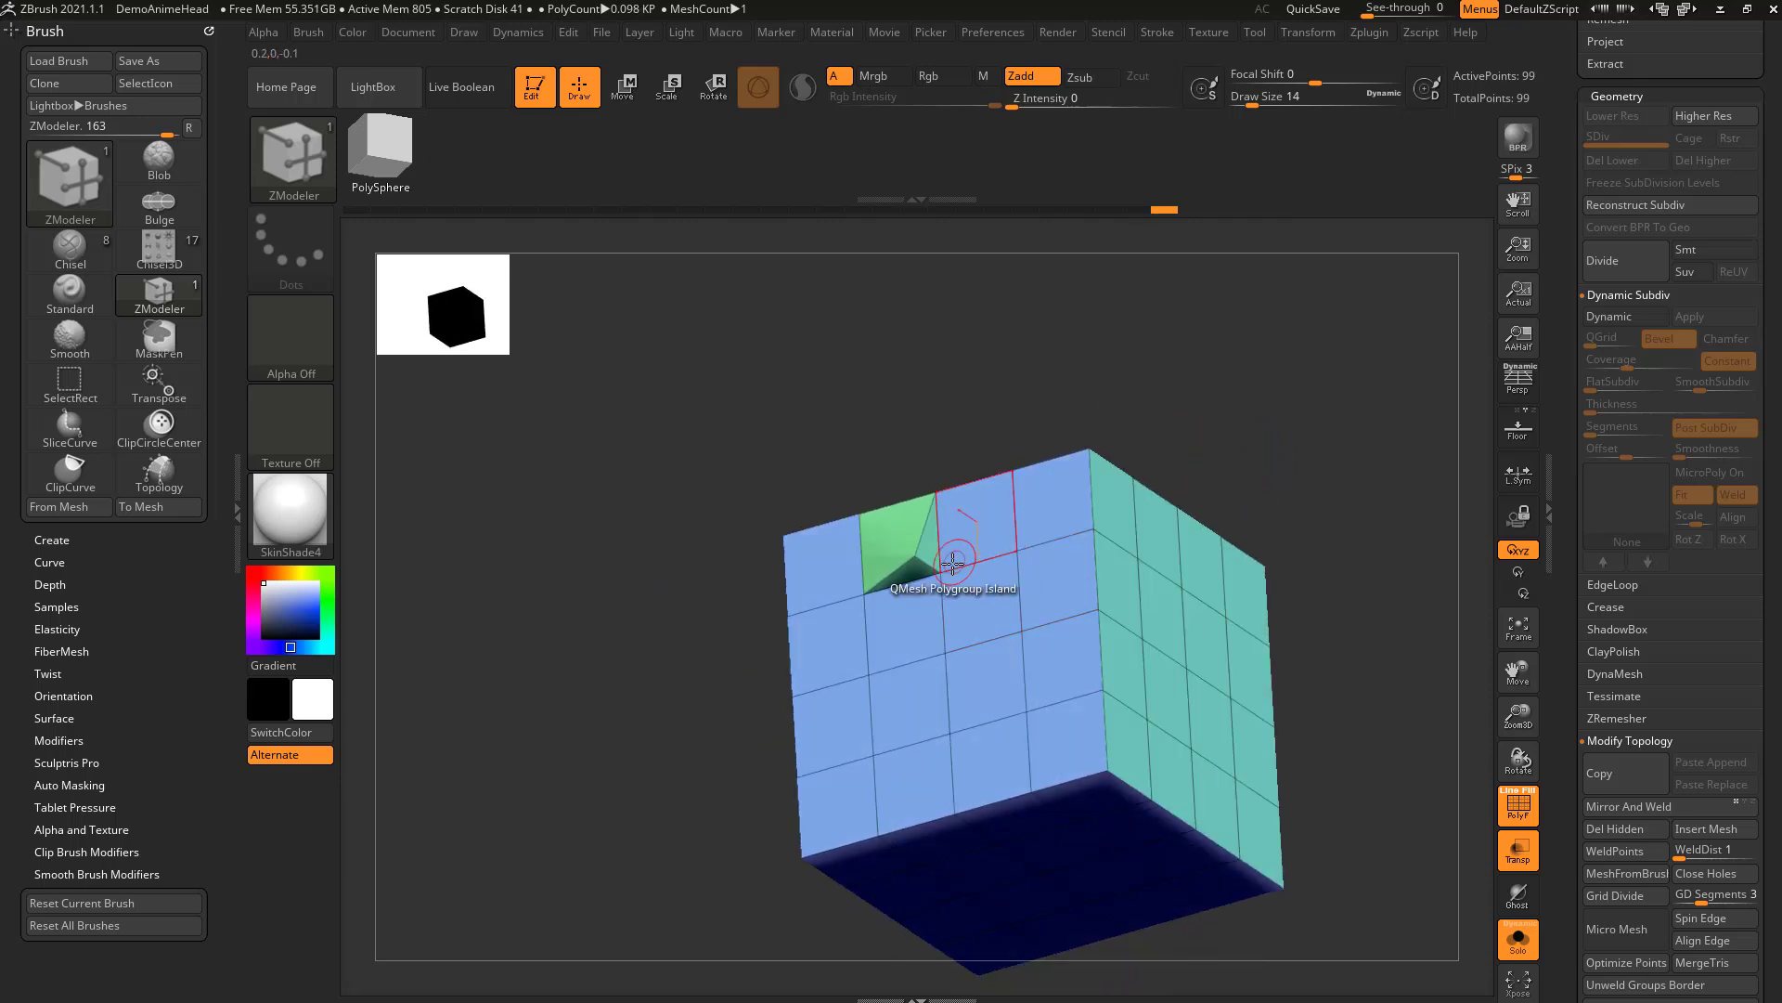
Adjust the pulled QMesh point from several angles, working the green patch back level with the blue face.
drag(938, 564, 958, 584)
right_drag(1095, 517, 1198, 502)
drag(956, 576, 936, 557)
mouse_move(1150, 517)
mouse_down()
mouse_move(1206, 517)
mouse_move(1091, 518)
mouse_up()
drag(949, 573, 919, 560)
mouse_move(1322, 497)
right_down()
mouse_move(1346, 515)
mouse_move(1335, 477)
mouse_move(1289, 517)
mouse_move(1216, 510)
right_up()
shift+drag(955, 573, 925, 598)
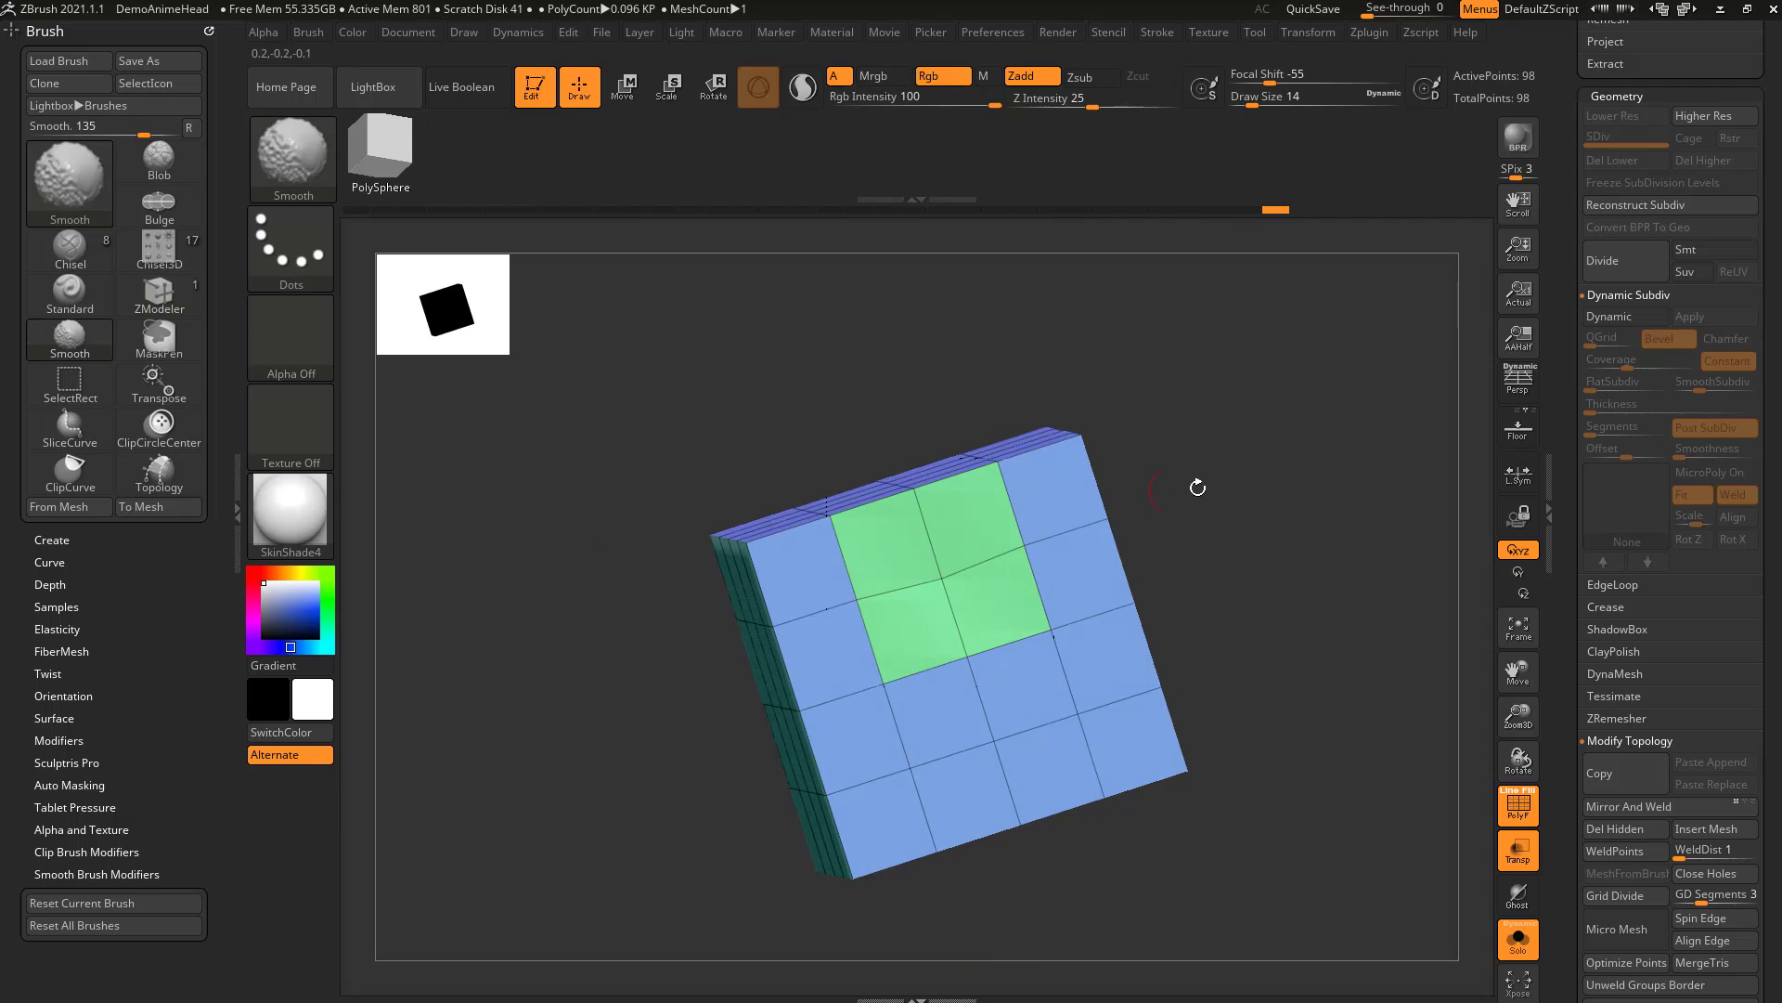
Undo the QMesh point changes on the blue face.
right_drag(1210, 498, 1257, 545)
key(ctrl+z)
key(ctrl+z)
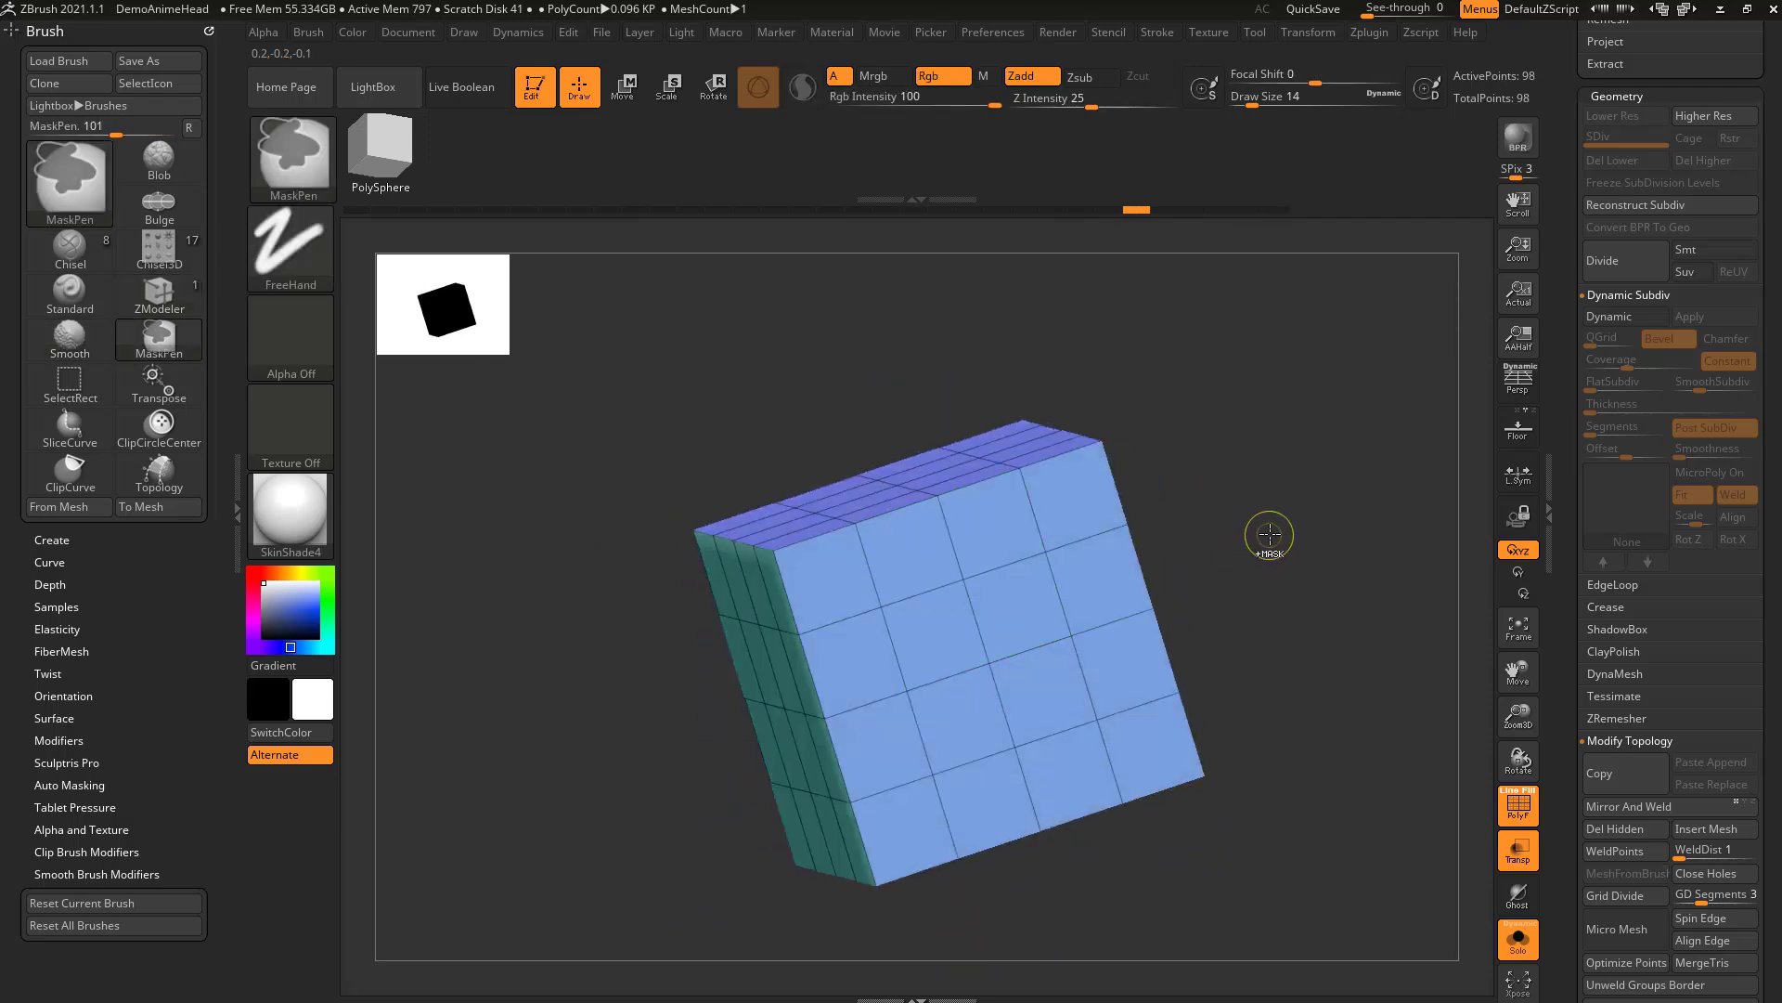
Set the point action to Slide, try sliding several points across the blue face, and undo the slides.
key(space)
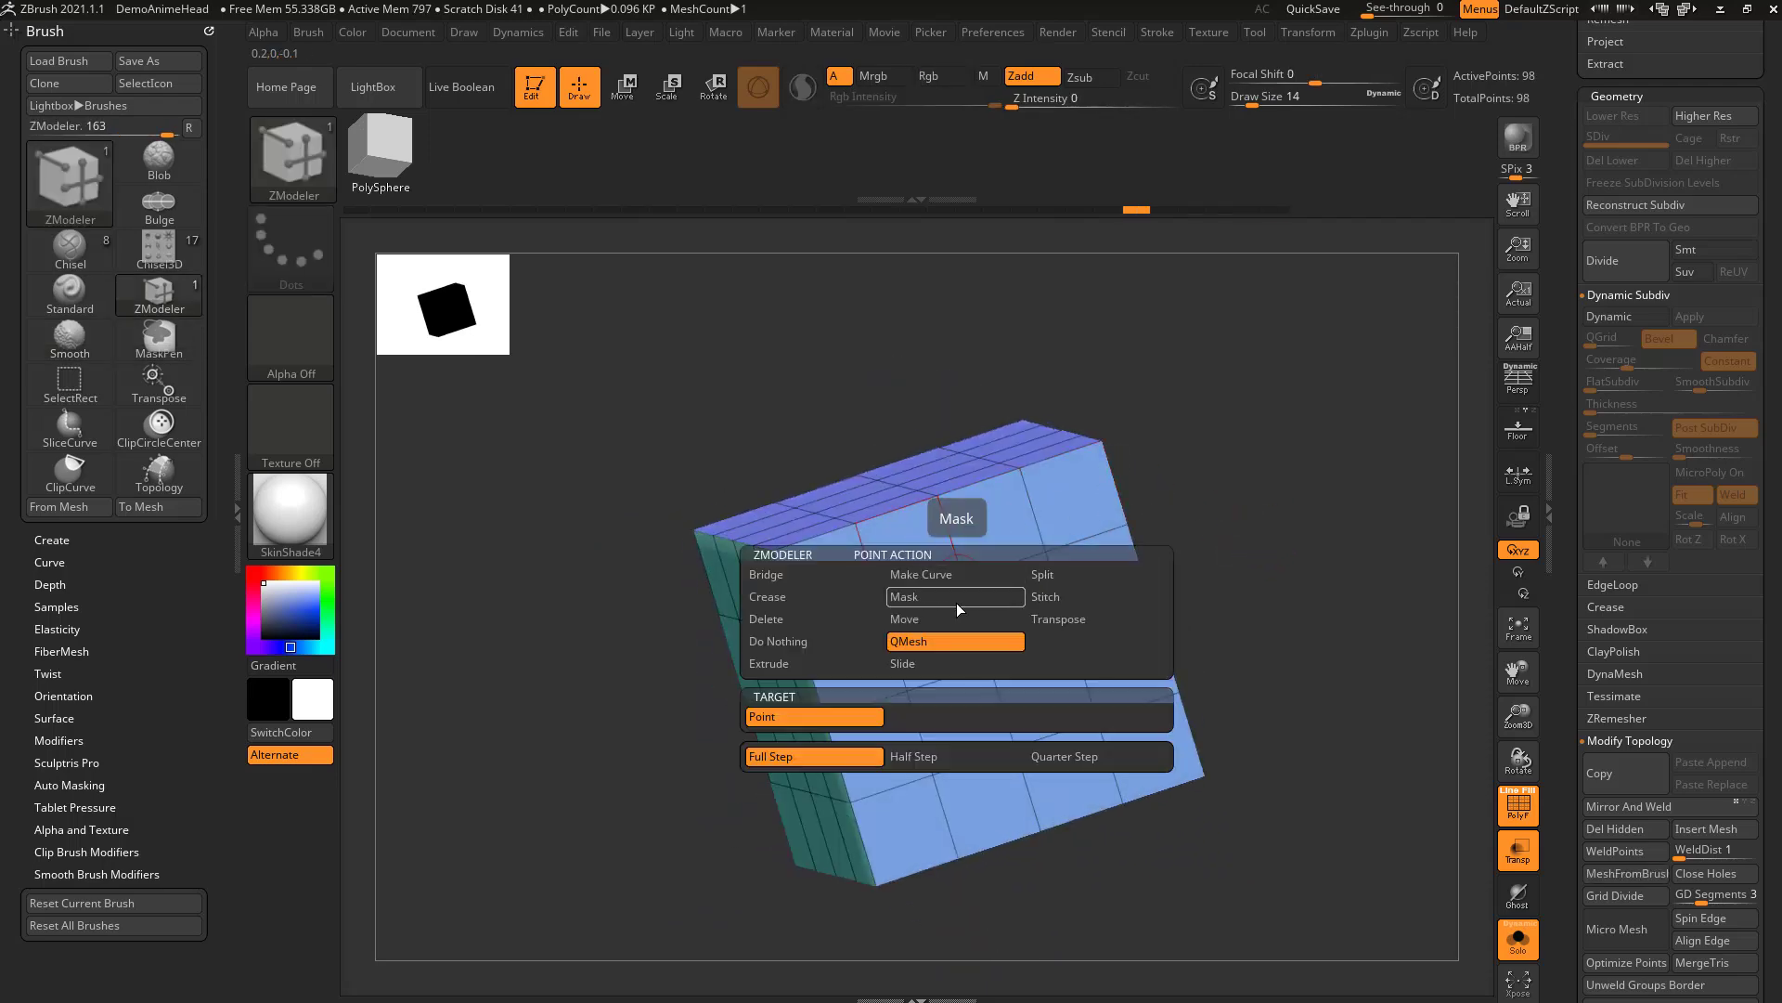
click(939, 665)
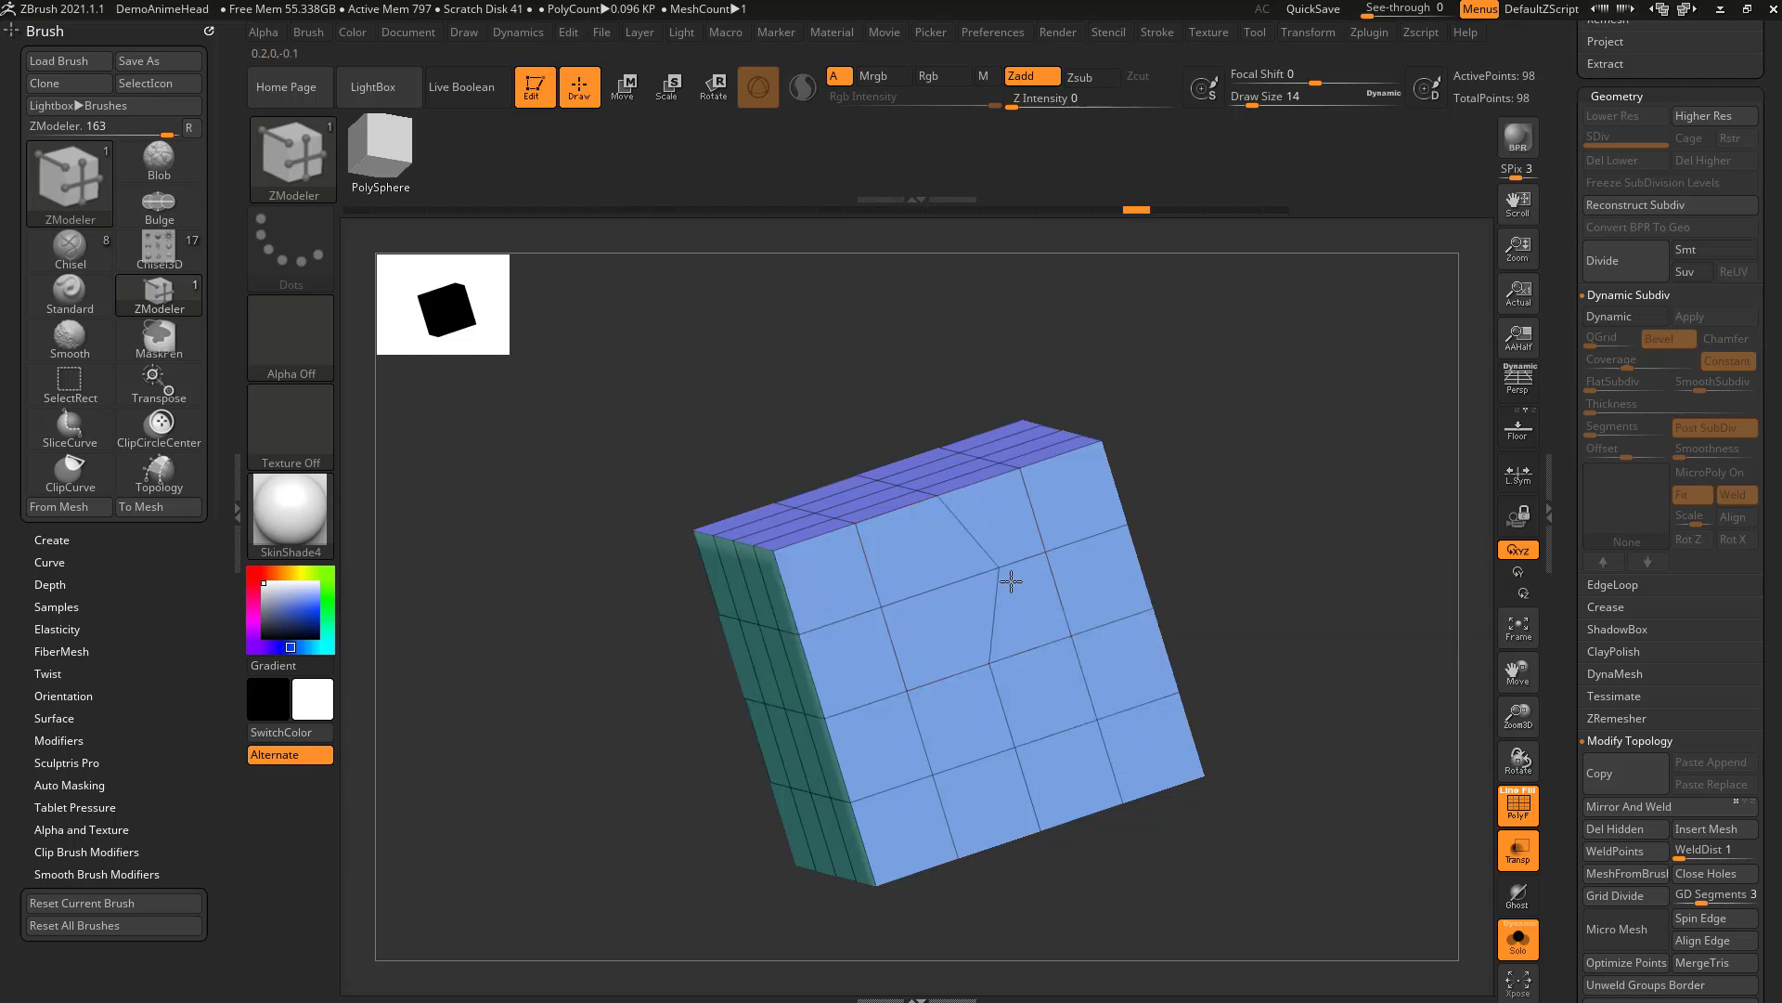
drag(1011, 588, 968, 517)
mouse_move(1033, 605)
mouse_down()
mouse_move(1047, 555)
mouse_move(1079, 598)
mouse_move(1056, 587)
mouse_up()
drag(990, 664, 1000, 698)
click(910, 701)
right_drag(806, 632, 1223, 546)
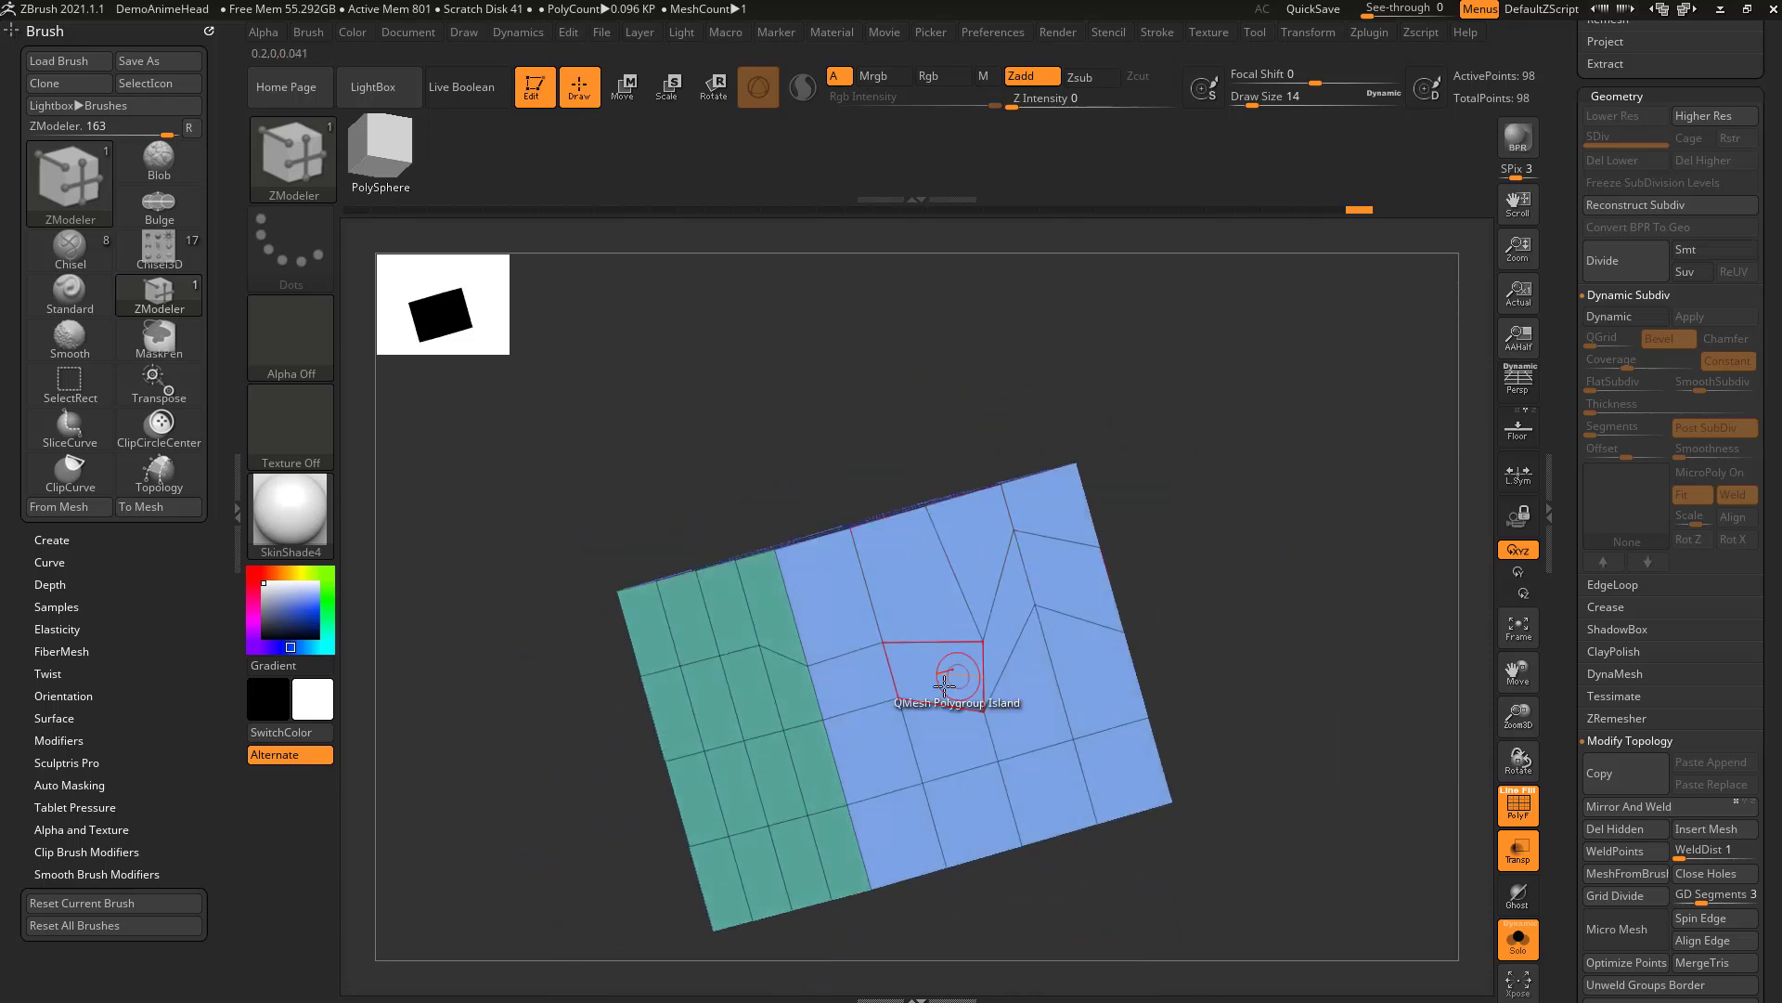
drag(983, 641, 963, 635)
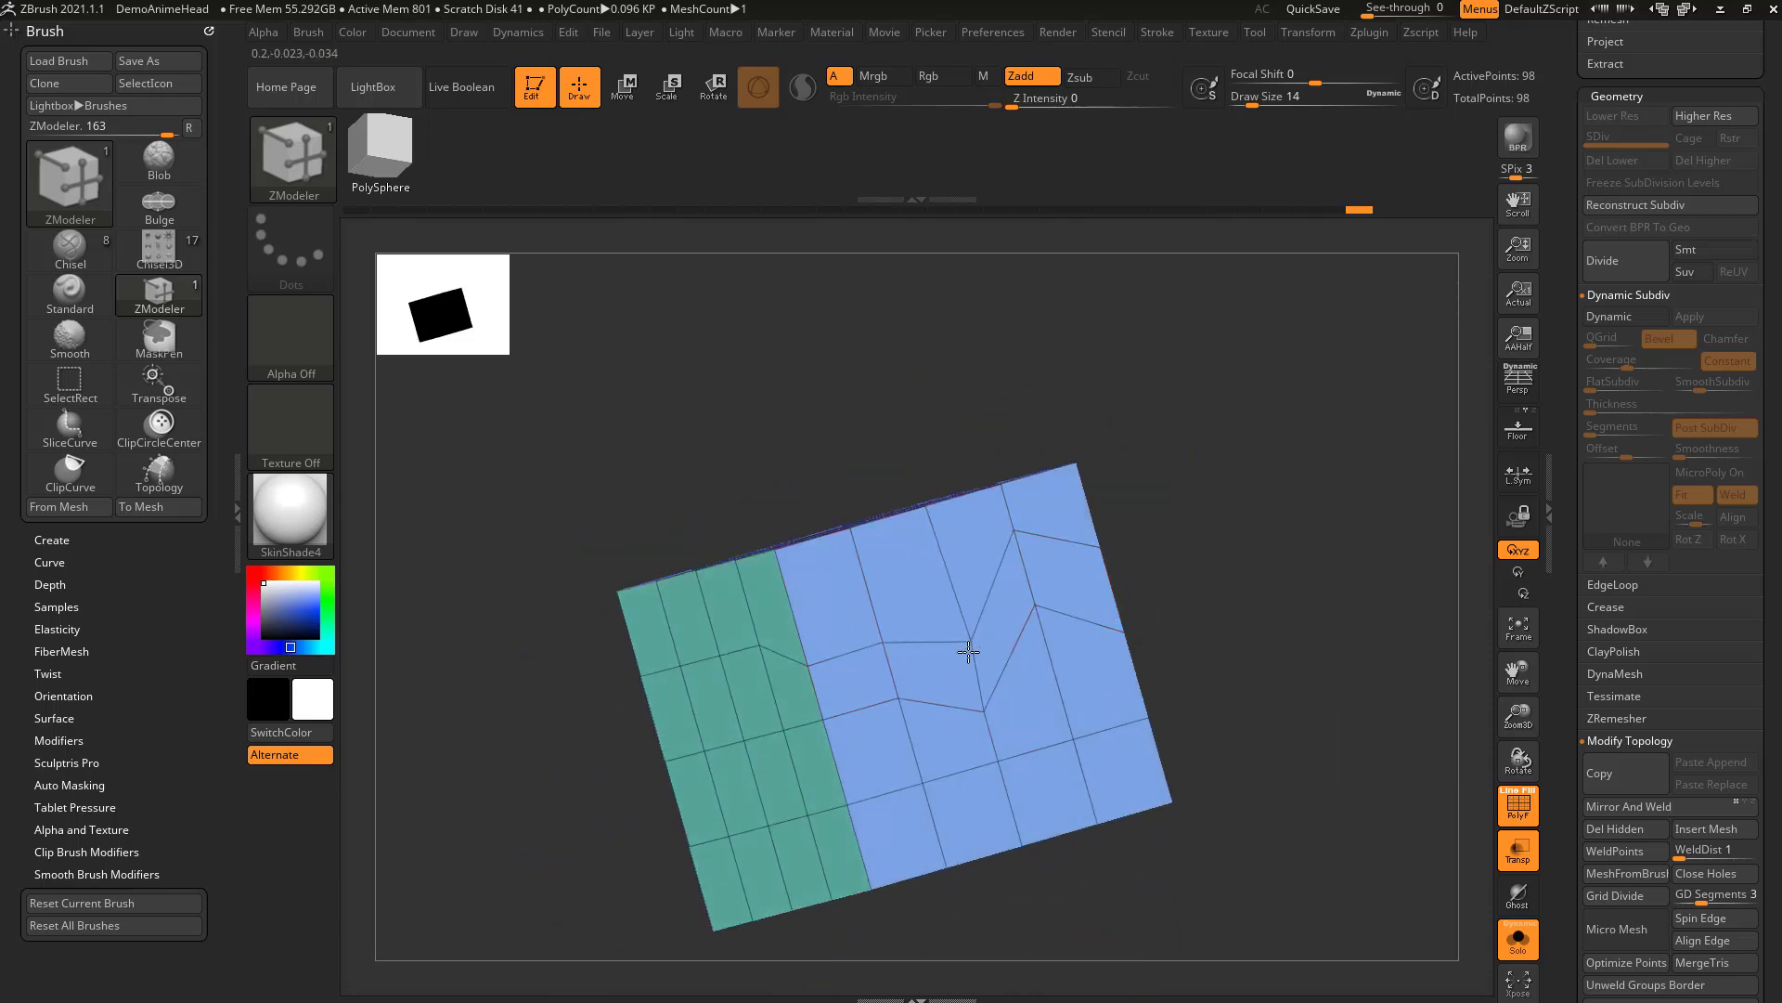
key(ctrl)
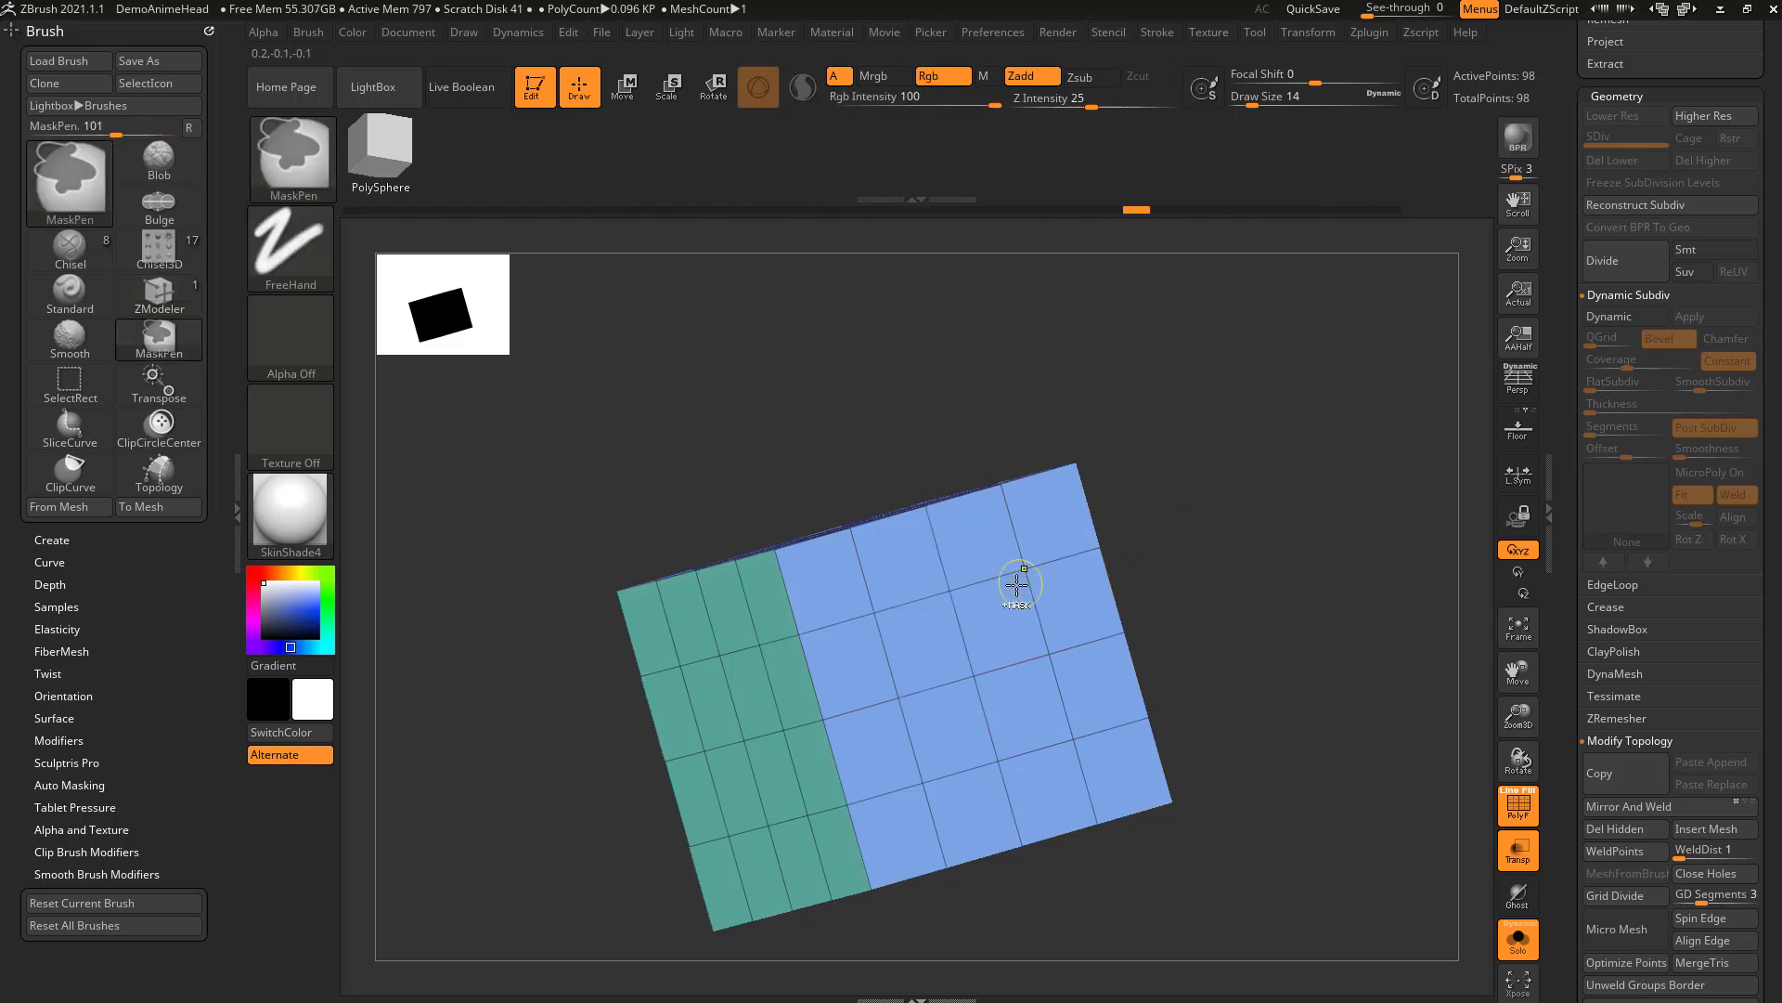
Set the point action to Split and split a point near the blue face's upper edge into an octagonal patch.
key(space)
click(1072, 585)
right_drag(1072, 587, 1025, 594)
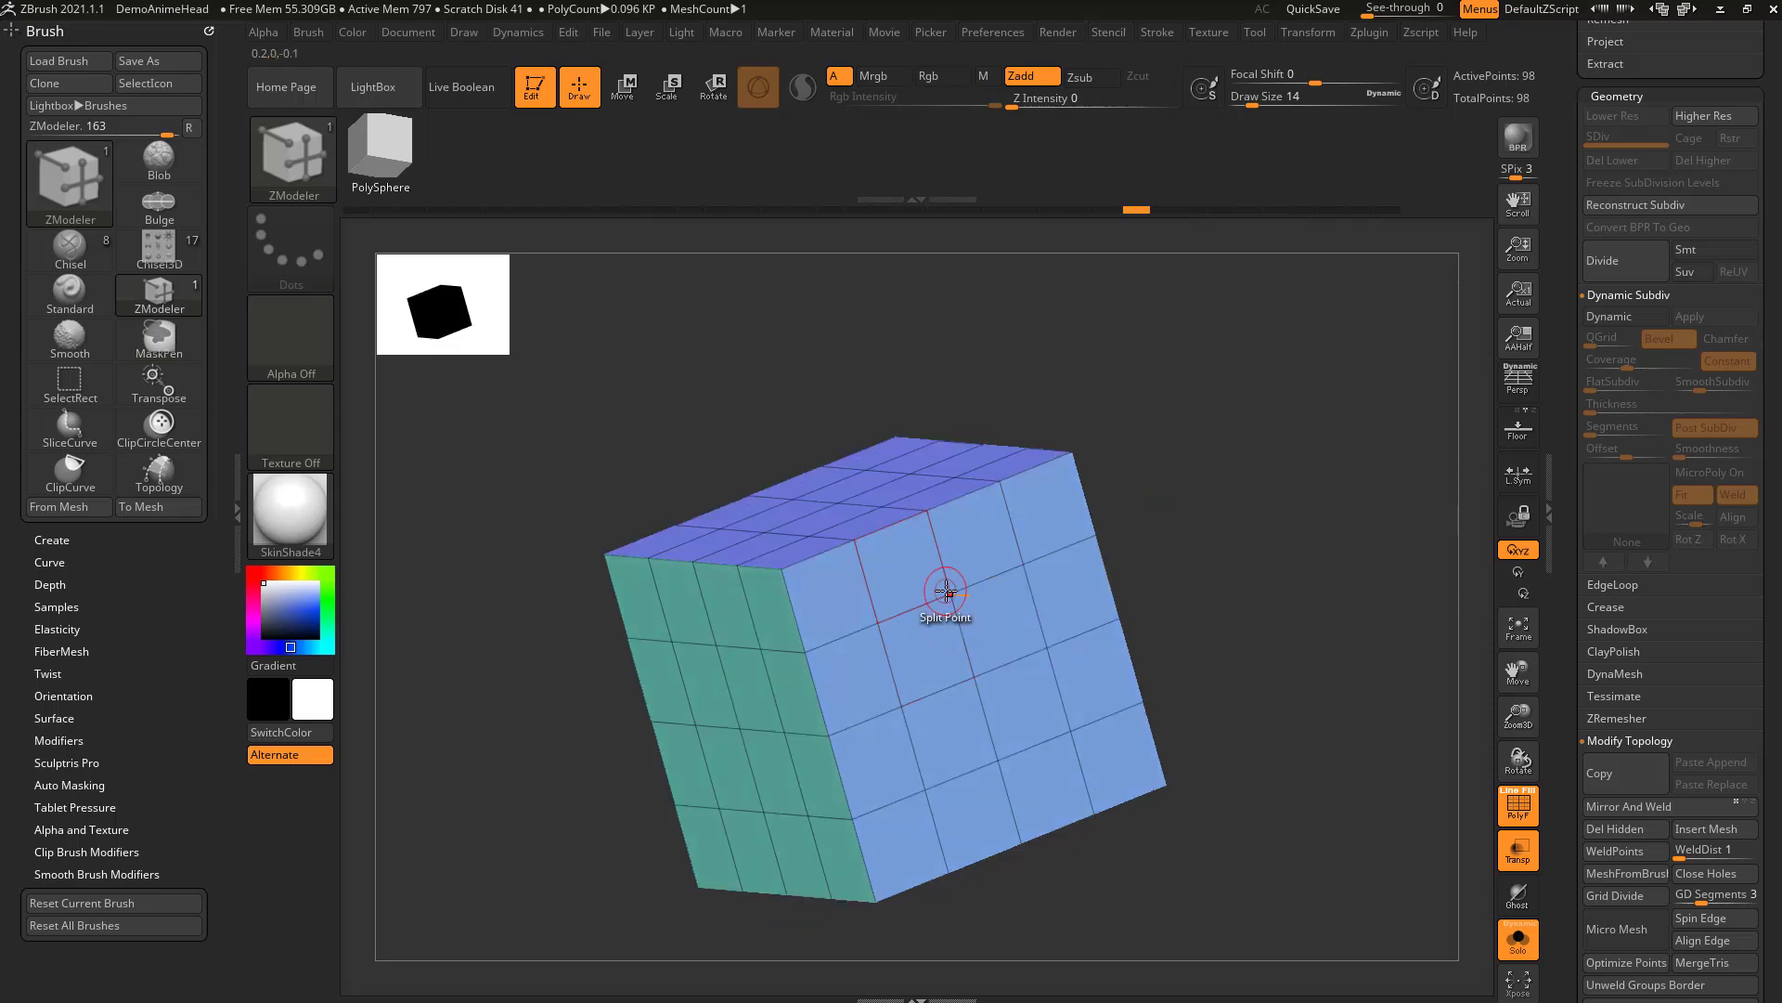
click(967, 618)
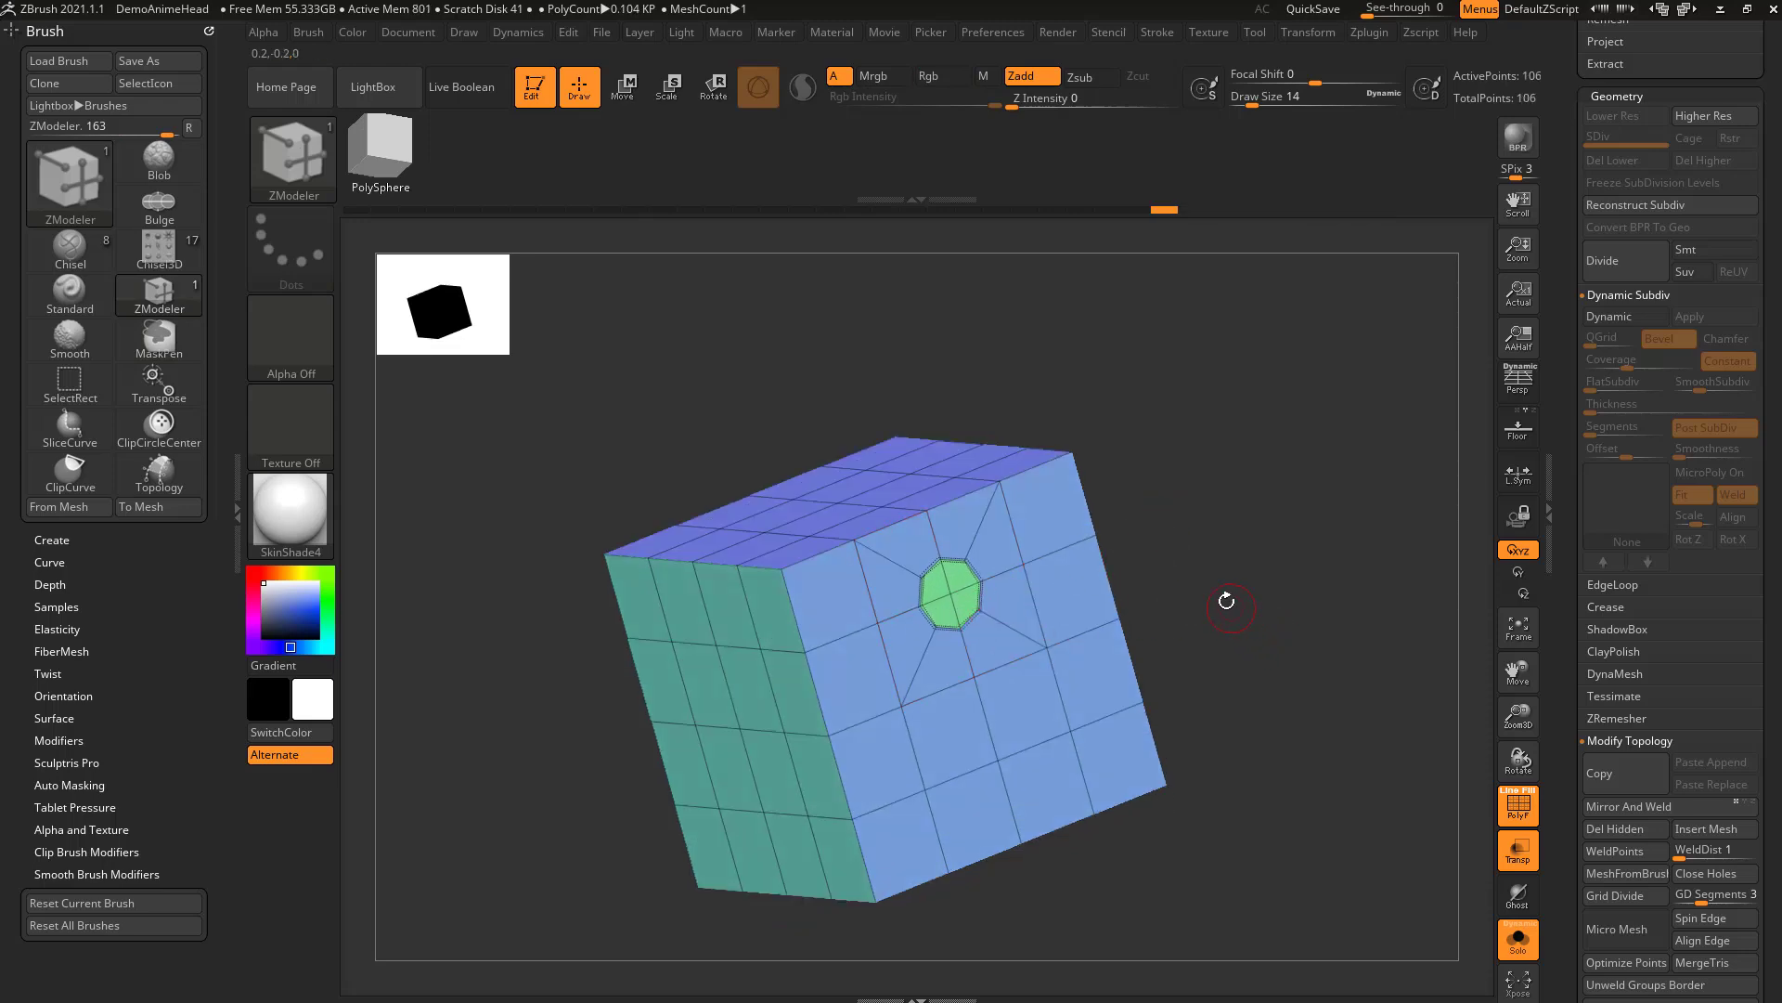
Push the green octagonal patch into the cube as a hole using QMesh with the Polygroup Island target.
drag(1219, 592, 1082, 580)
key(space)
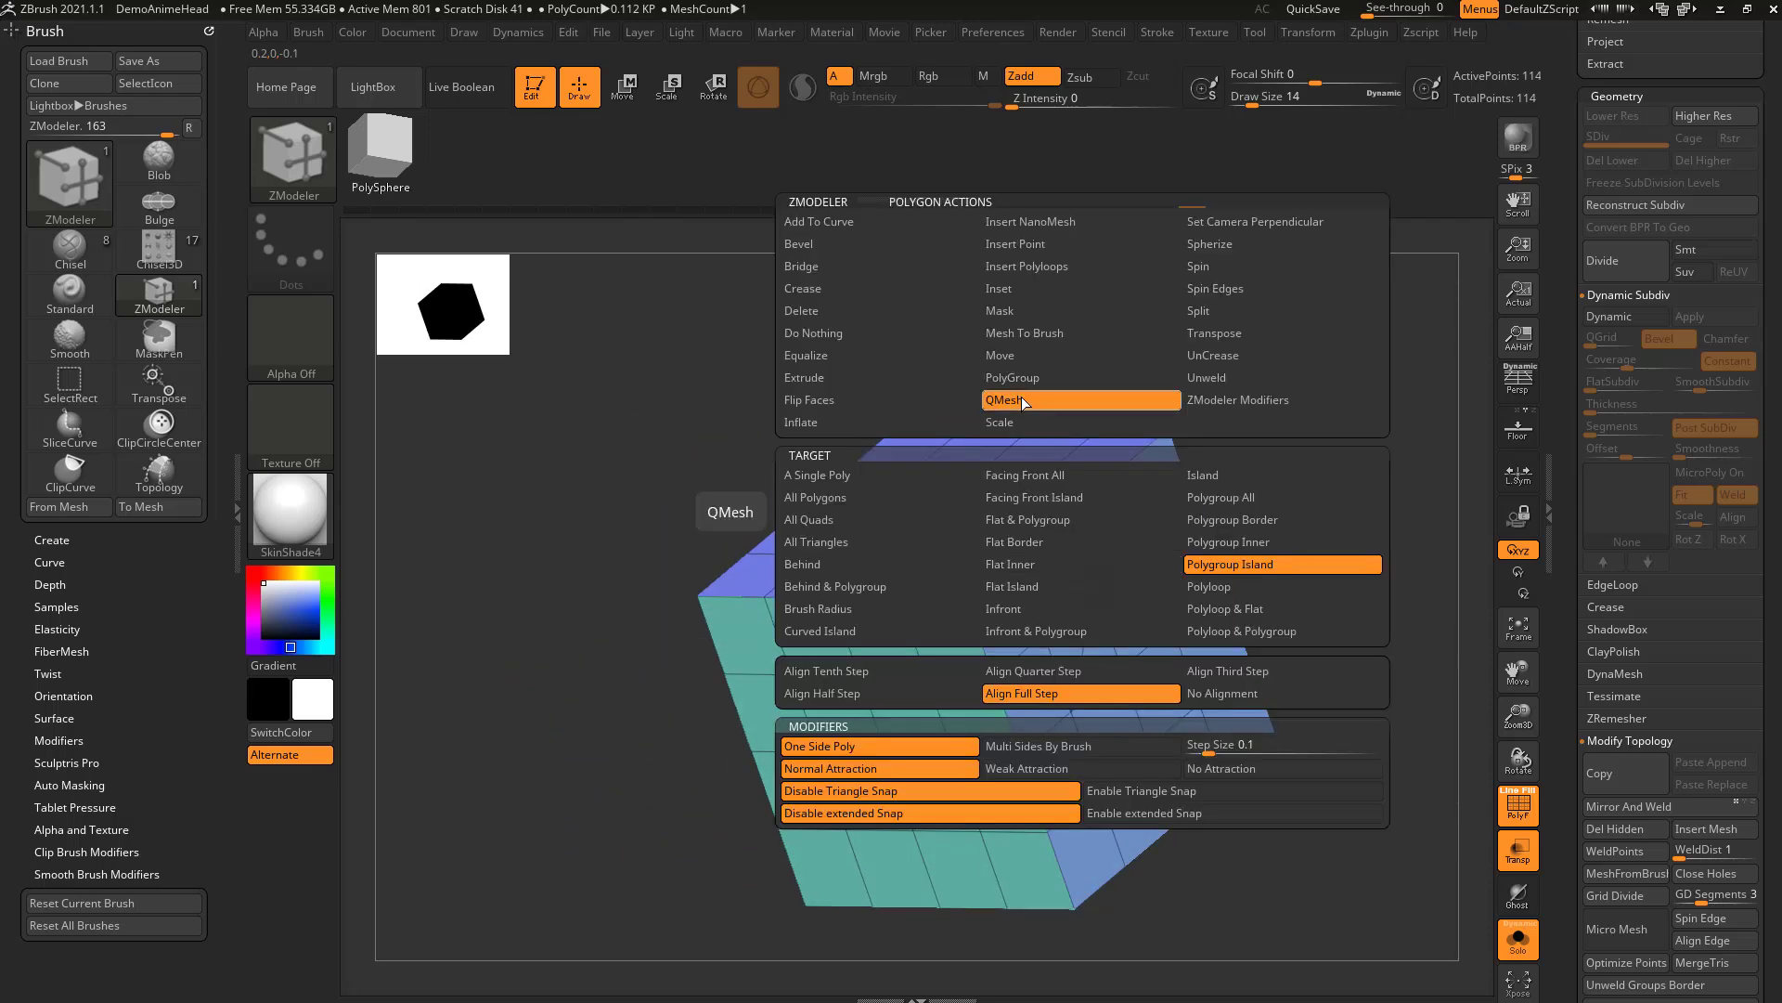
click(1193, 568)
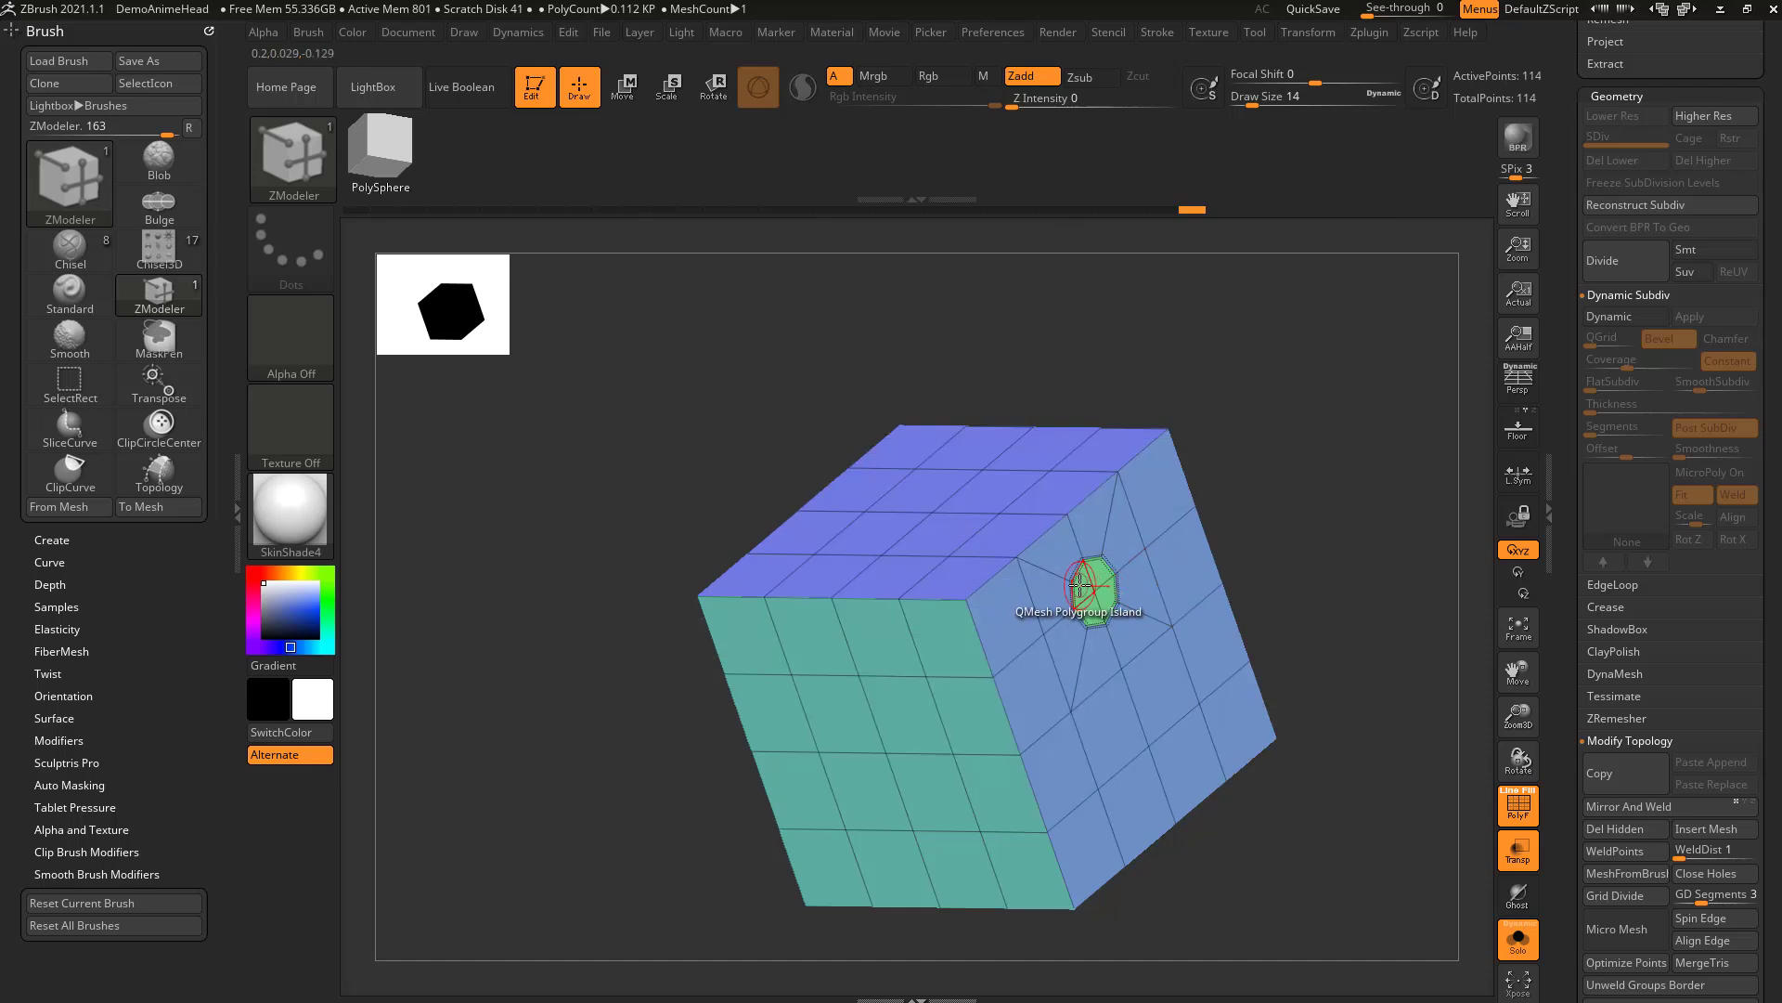
drag(1271, 428, 1313, 459)
Set the edge action to Bevel with the EdgeLoop Complete target and bevel the rim of the octagonal hole.
key(space)
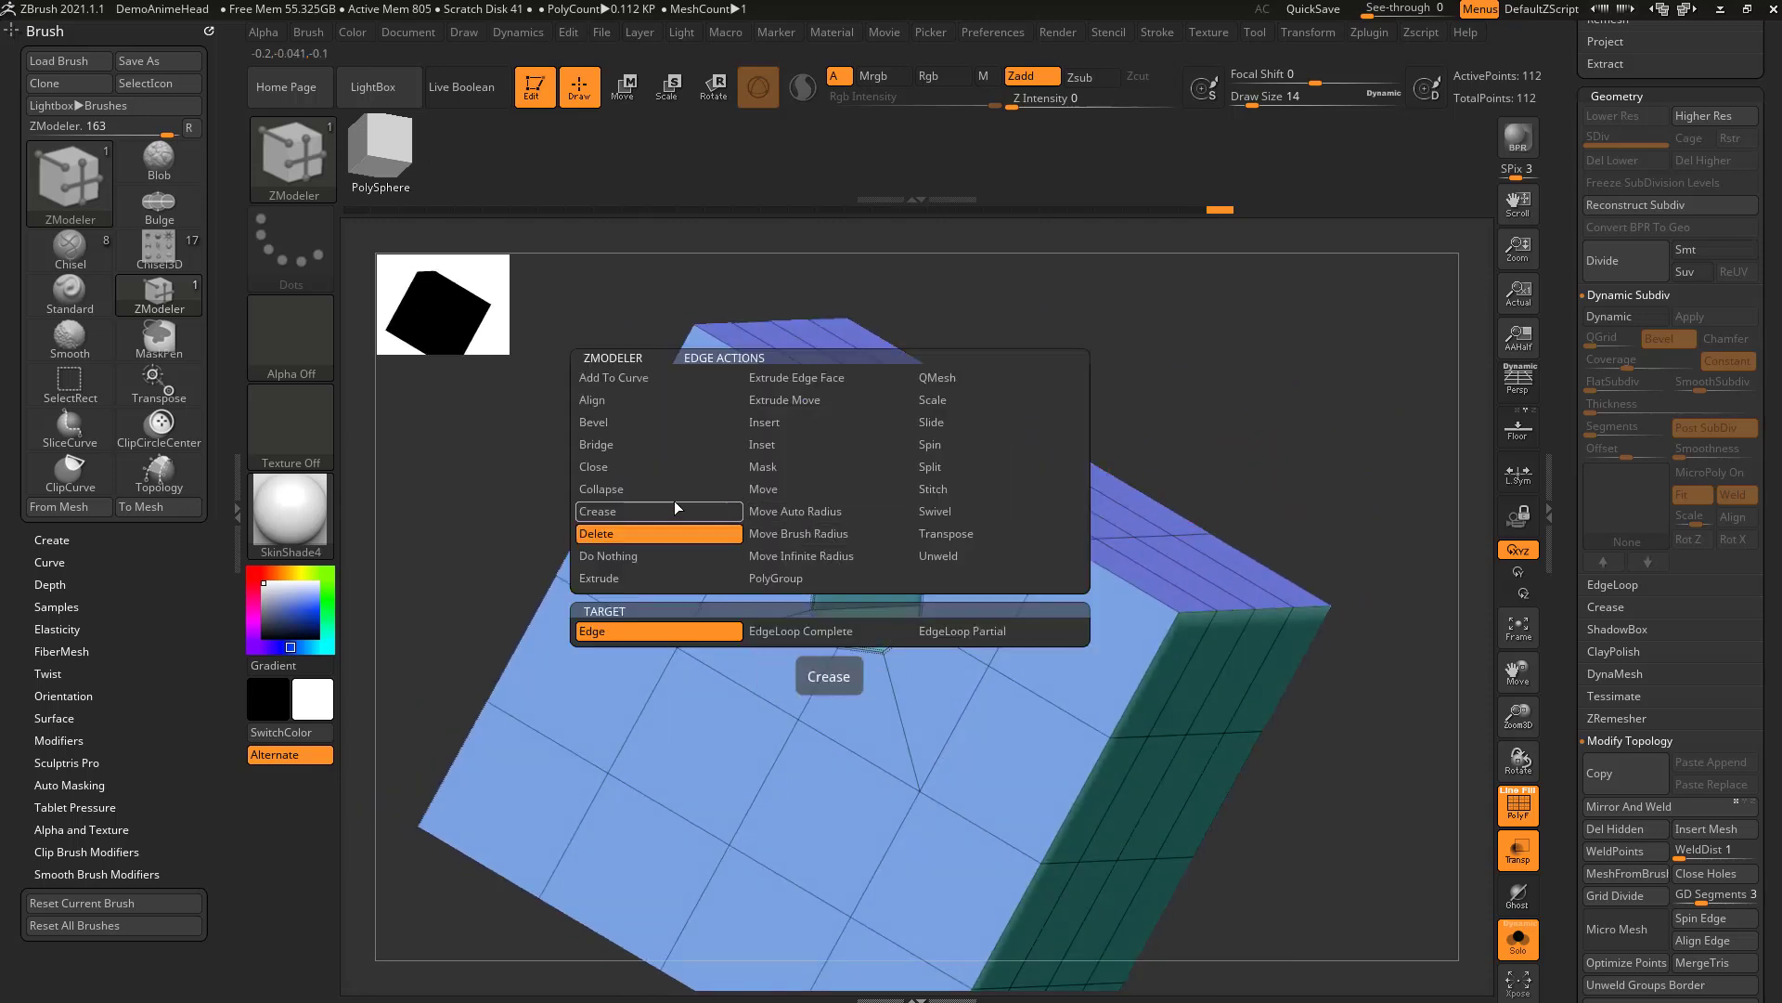
click(633, 442)
click(631, 620)
drag(847, 569, 898, 502)
drag(1420, 450, 993, 502)
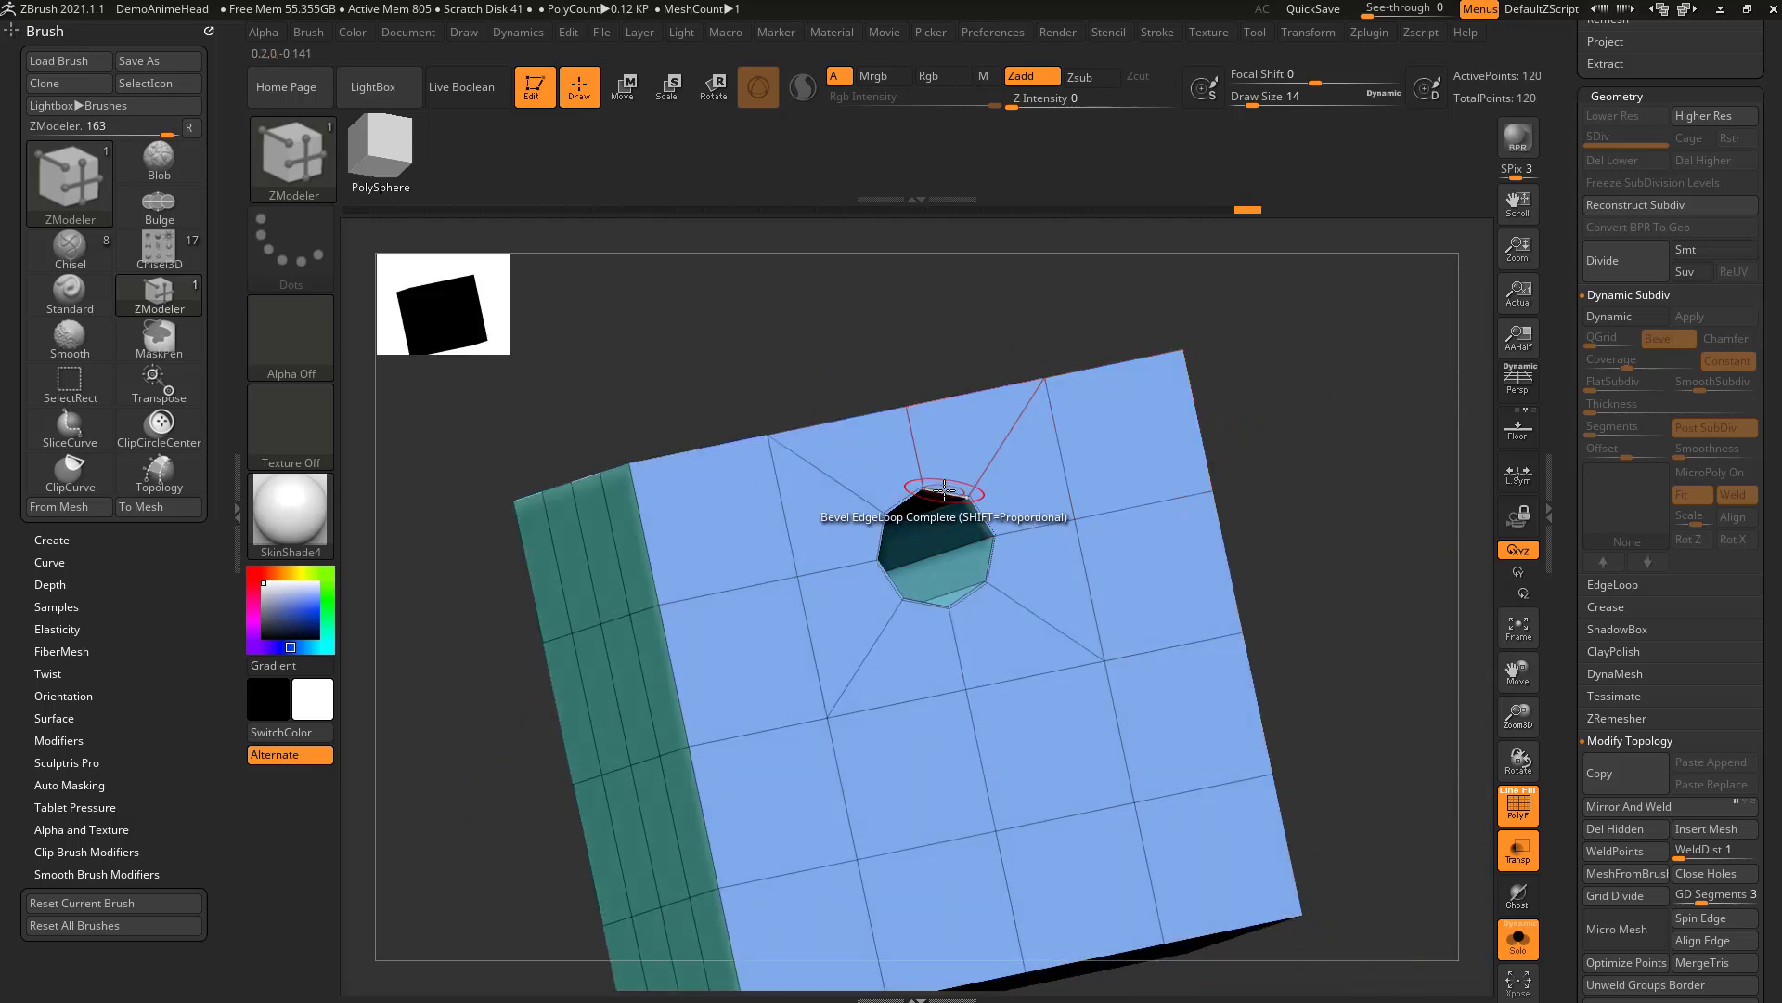
click(965, 506)
Try splitting a point on the adjacent teal face and undo it.
right_drag(1343, 510, 999, 498)
key(space)
click(824, 576)
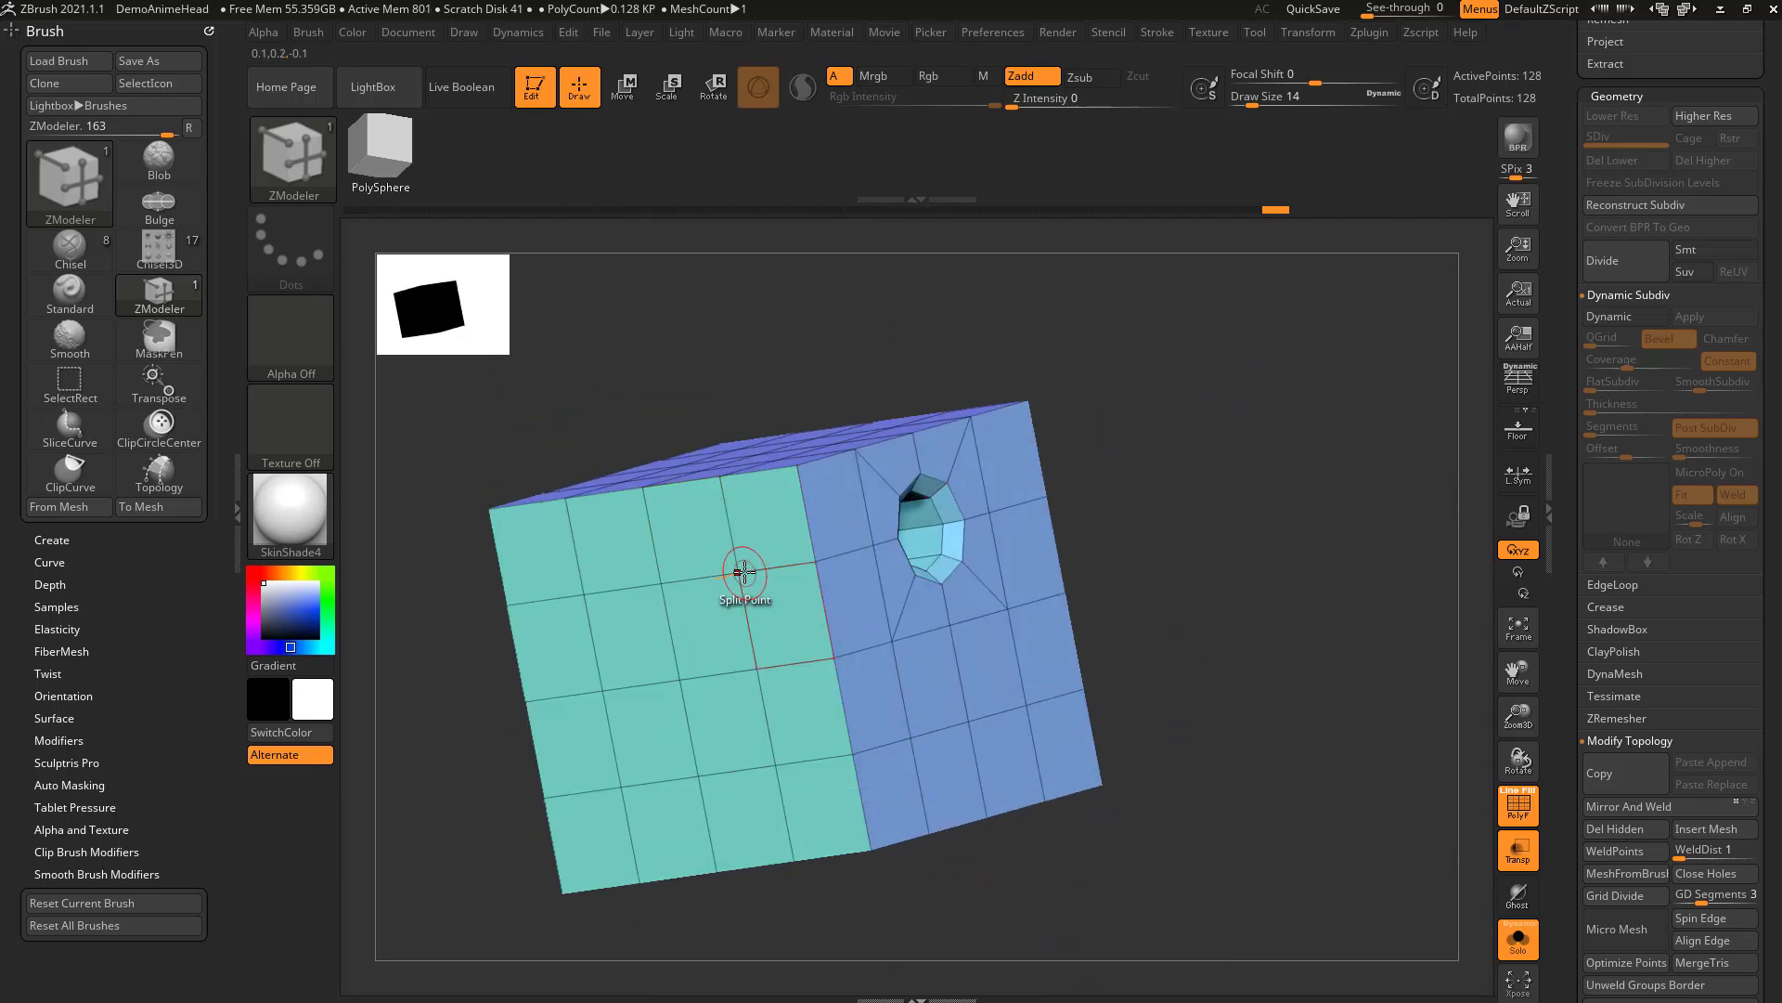
drag(736, 577, 847, 605)
key(ctrl+z)
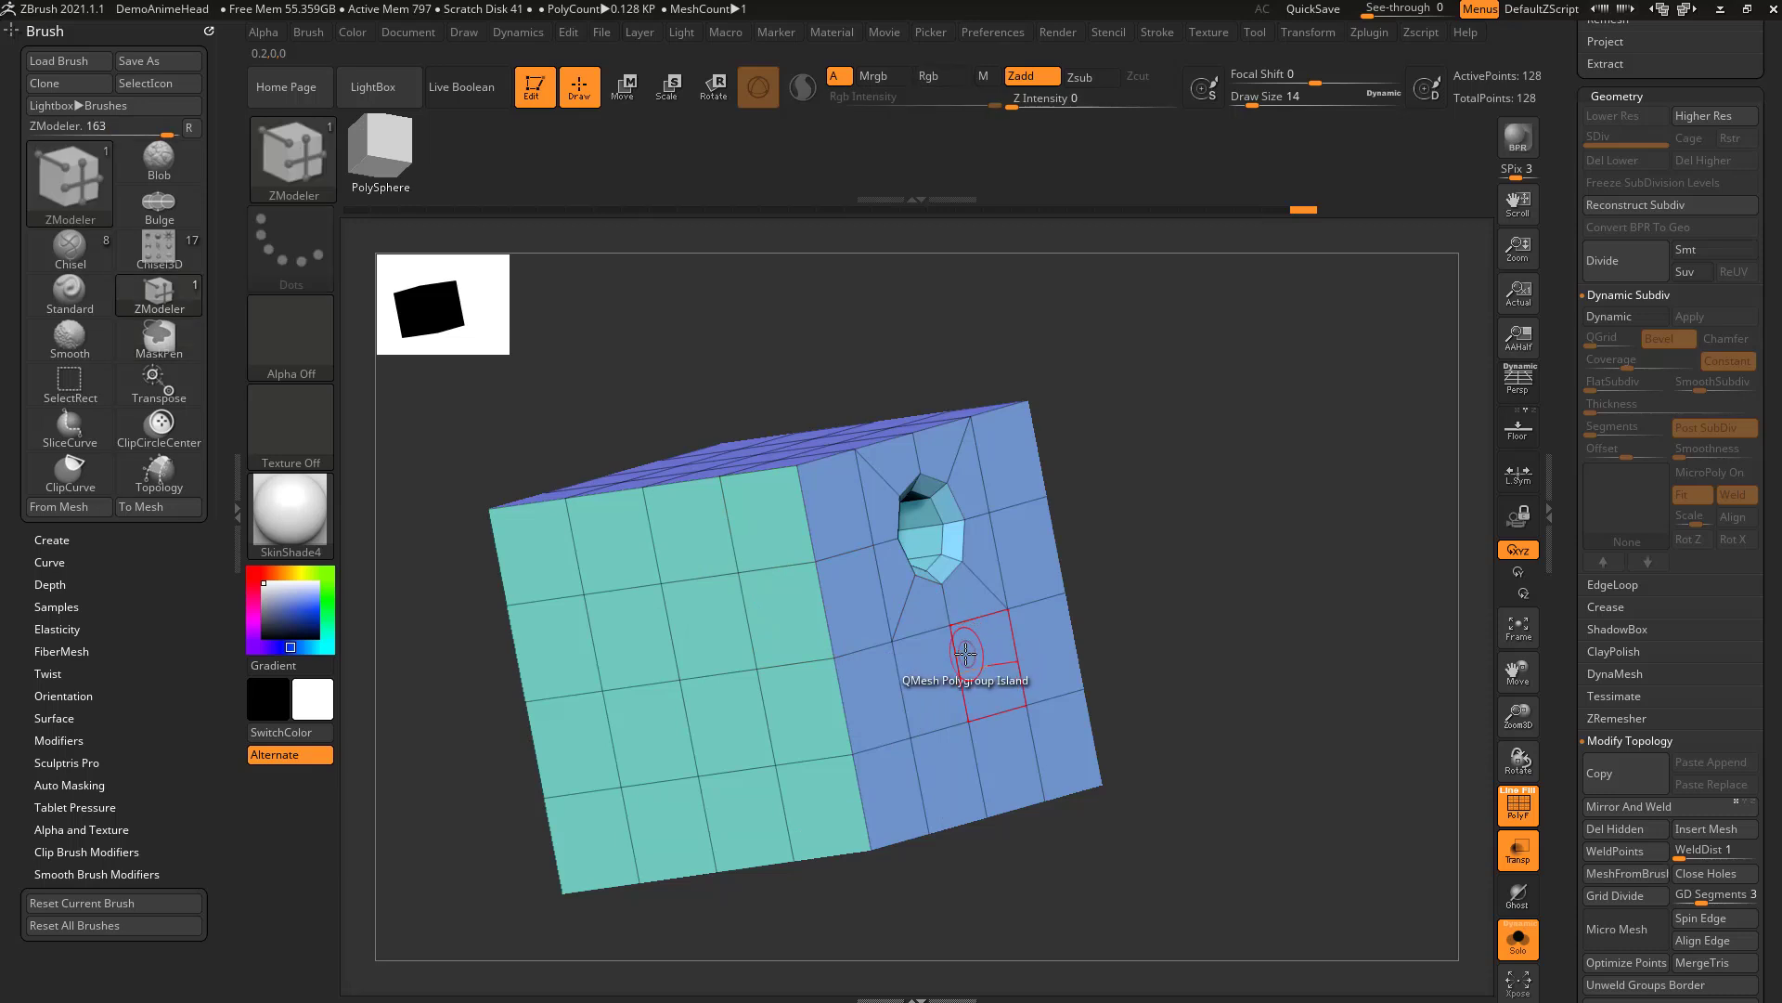
Split four points on the teal face into a two-by-two pattern of octagonal patches.
right_drag(919, 594, 1215, 527)
click(838, 563)
click(650, 592)
key(ctrl+z)
key(ctrl+z)
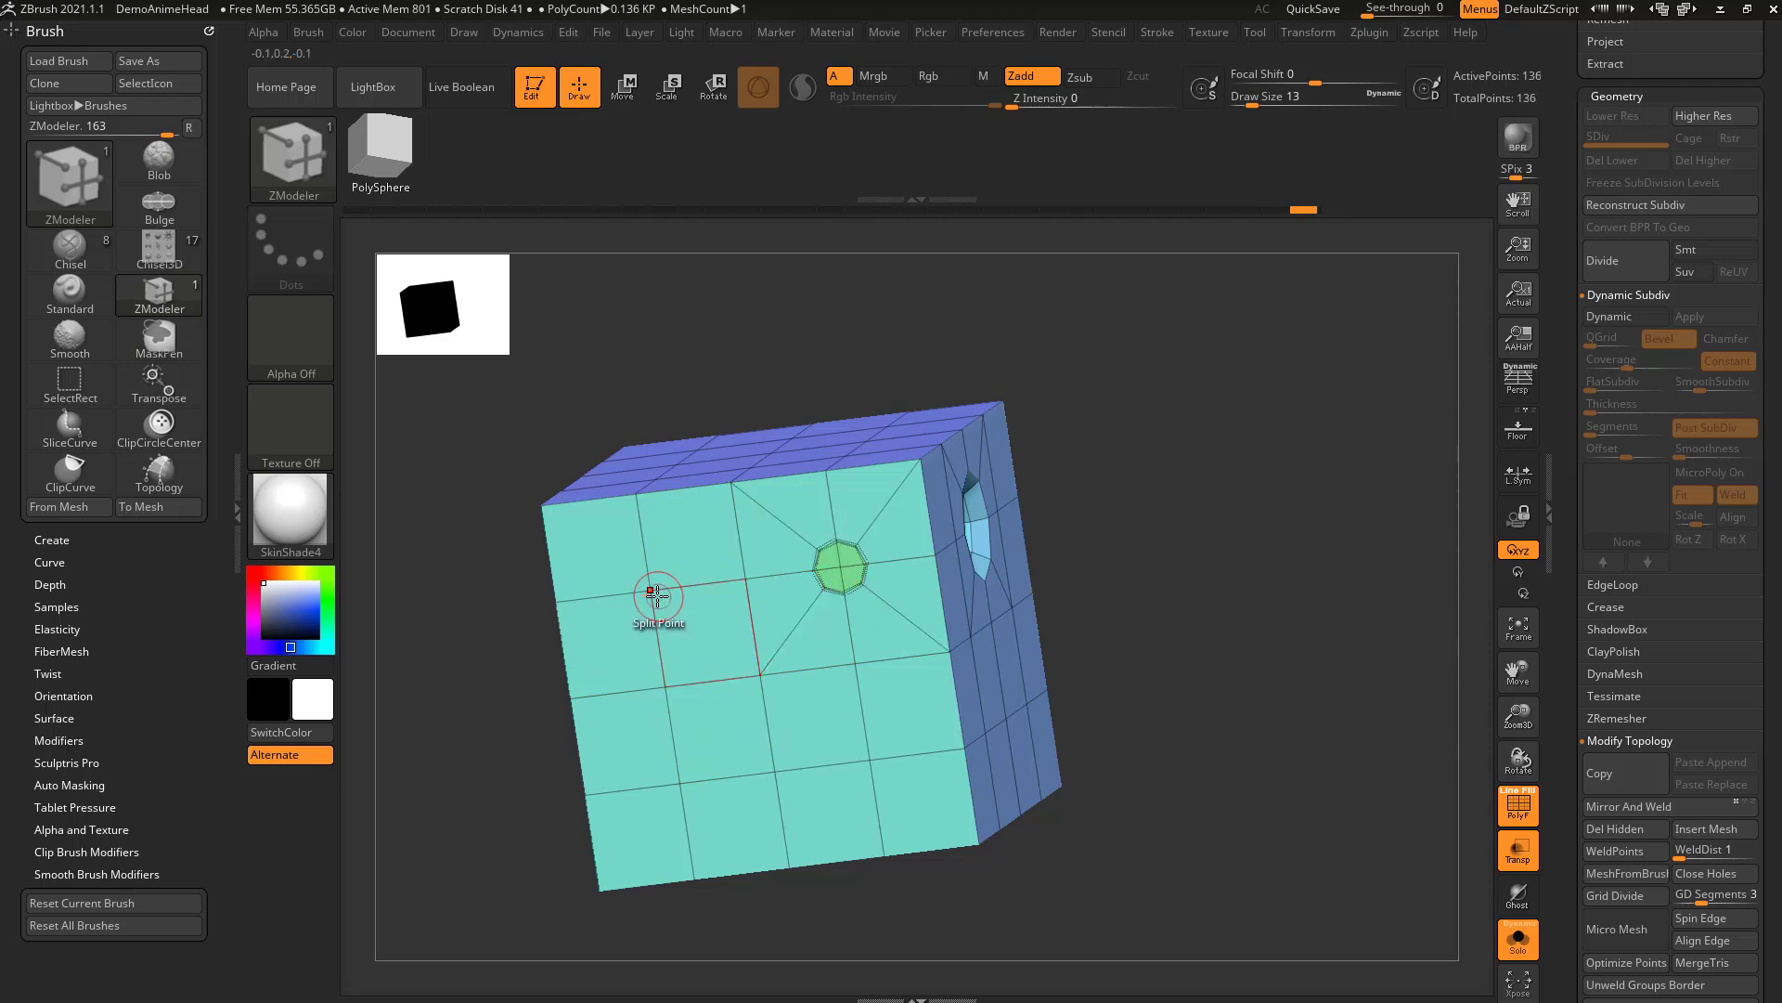
click(651, 588)
click(679, 782)
click(869, 758)
Set the QMesh target to Polygroup All and push all four green octagonal patches into the teal face together.
drag(1077, 664, 1155, 613)
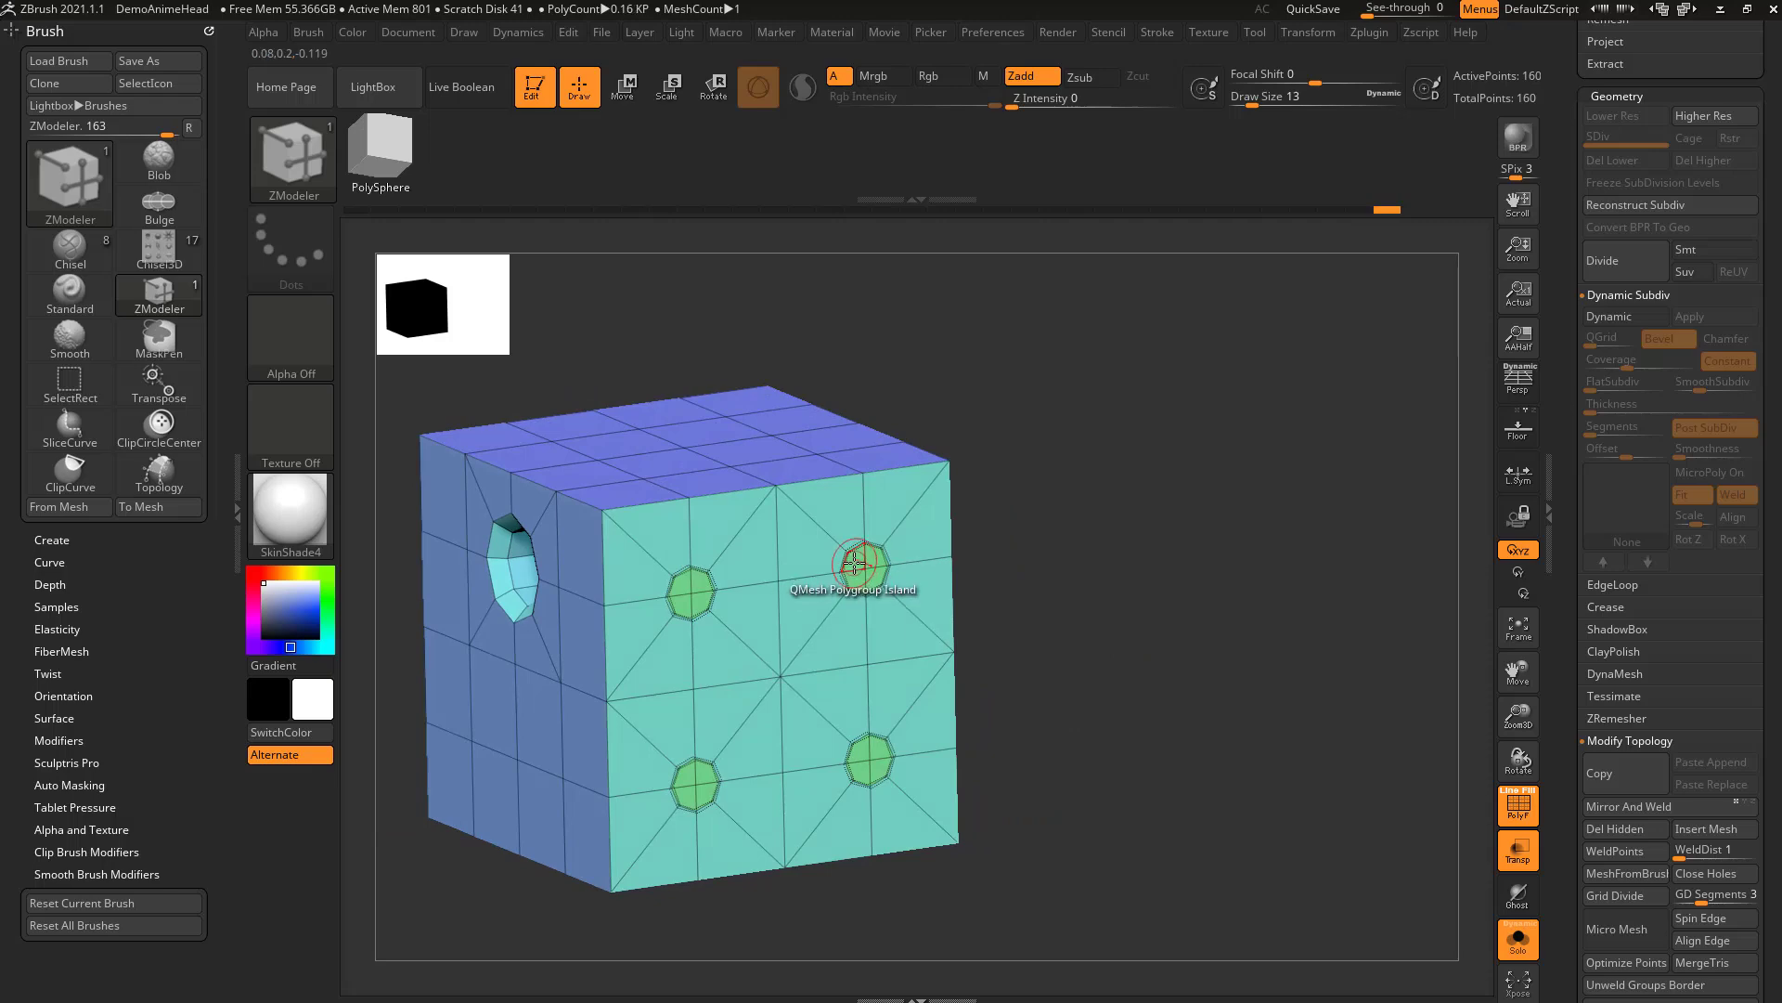
key(space)
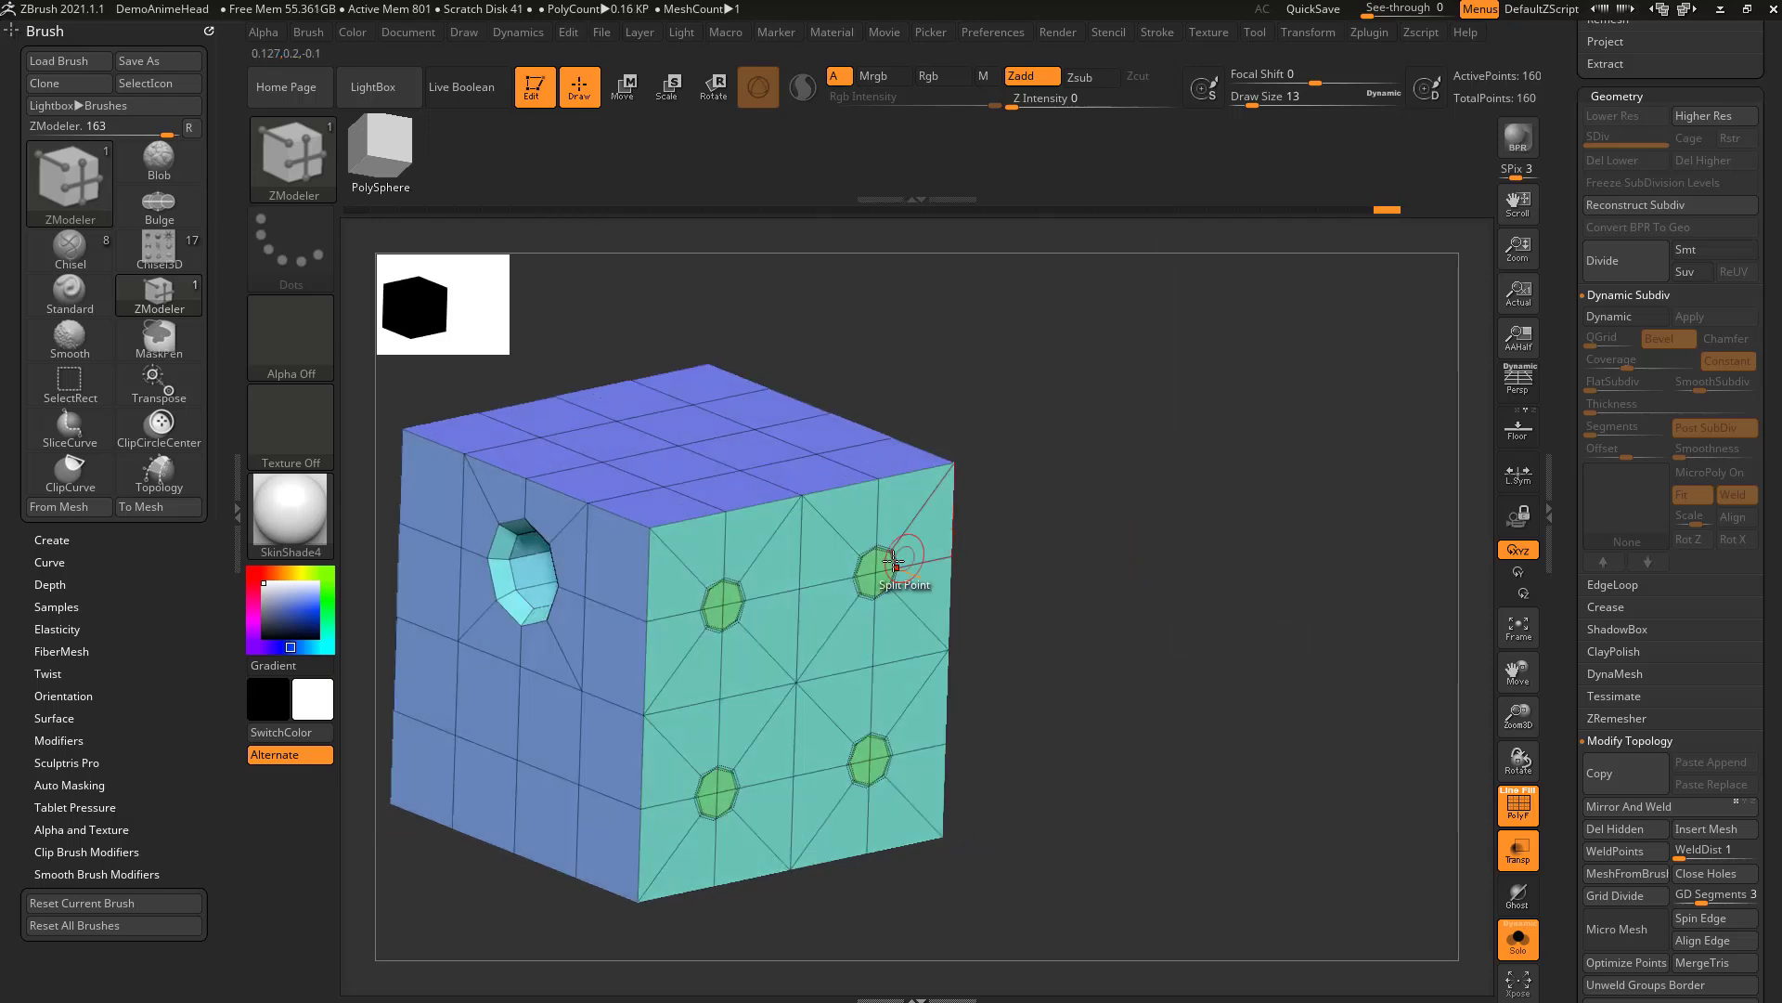
key(space)
click(1018, 520)
drag(903, 560, 832, 554)
drag(1140, 527, 1254, 515)
Set the point action to Stitch, try stitching a blue-face point to a point on the cube's edge, and undo it.
key(space)
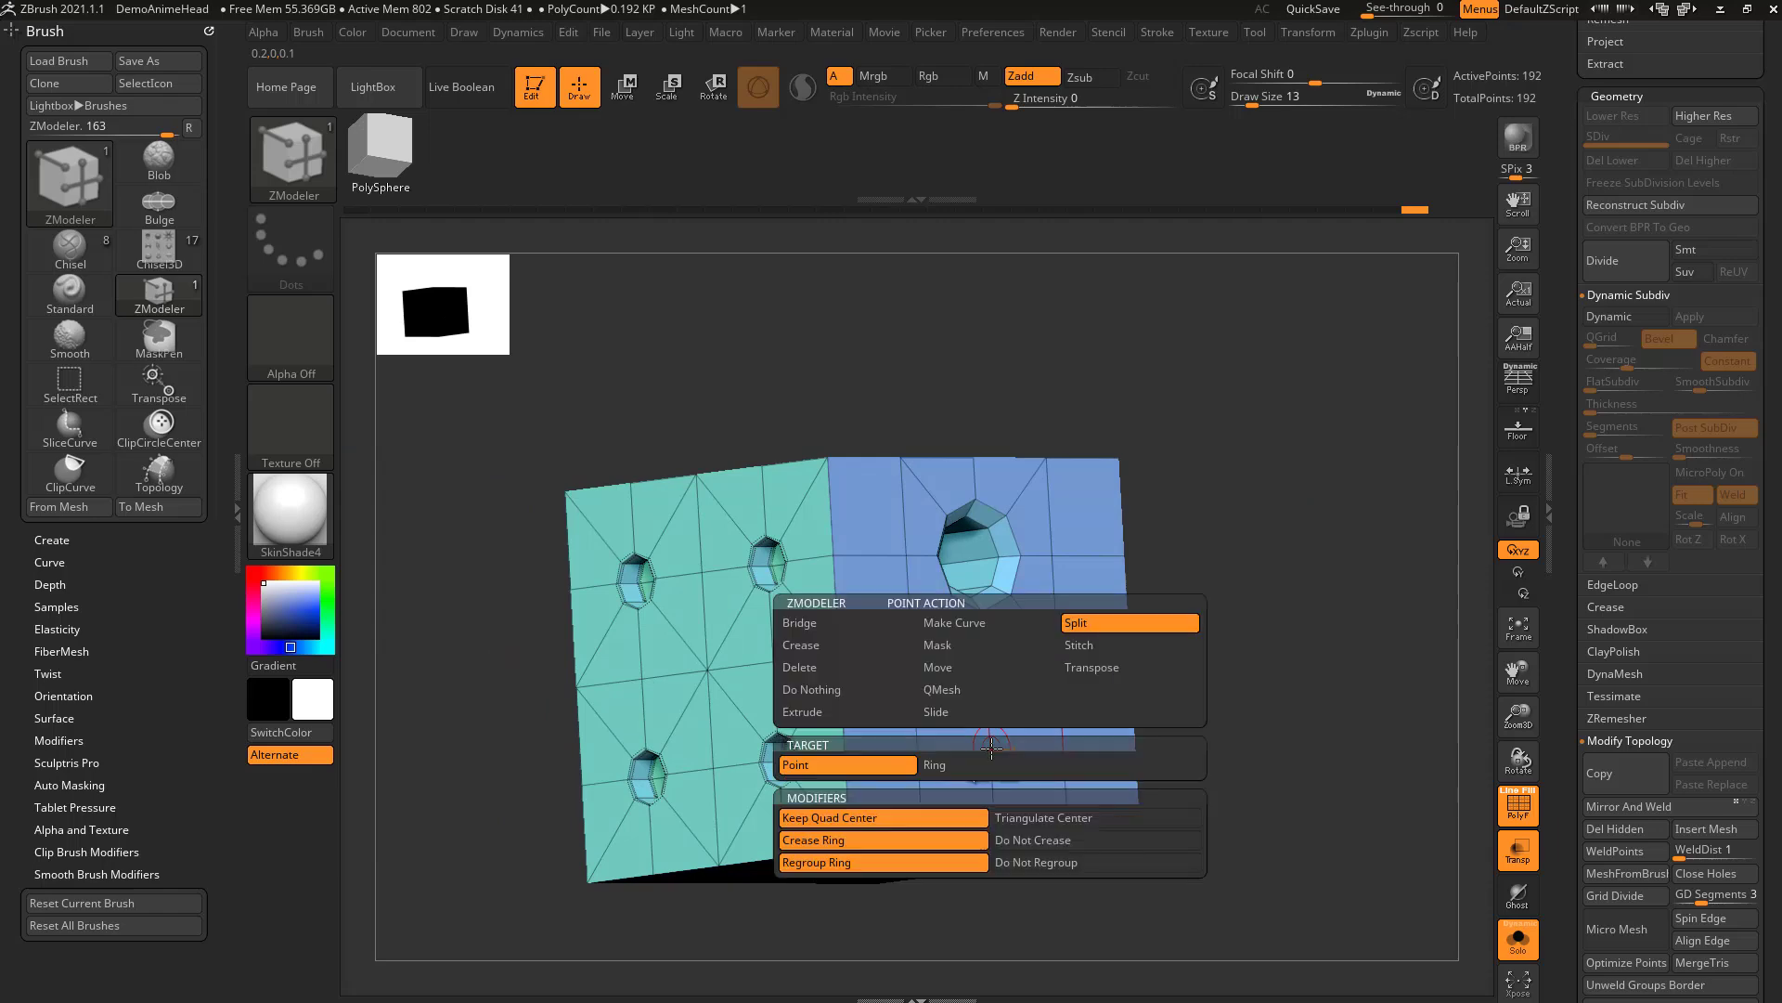
click(1092, 646)
drag(1300, 557, 1114, 629)
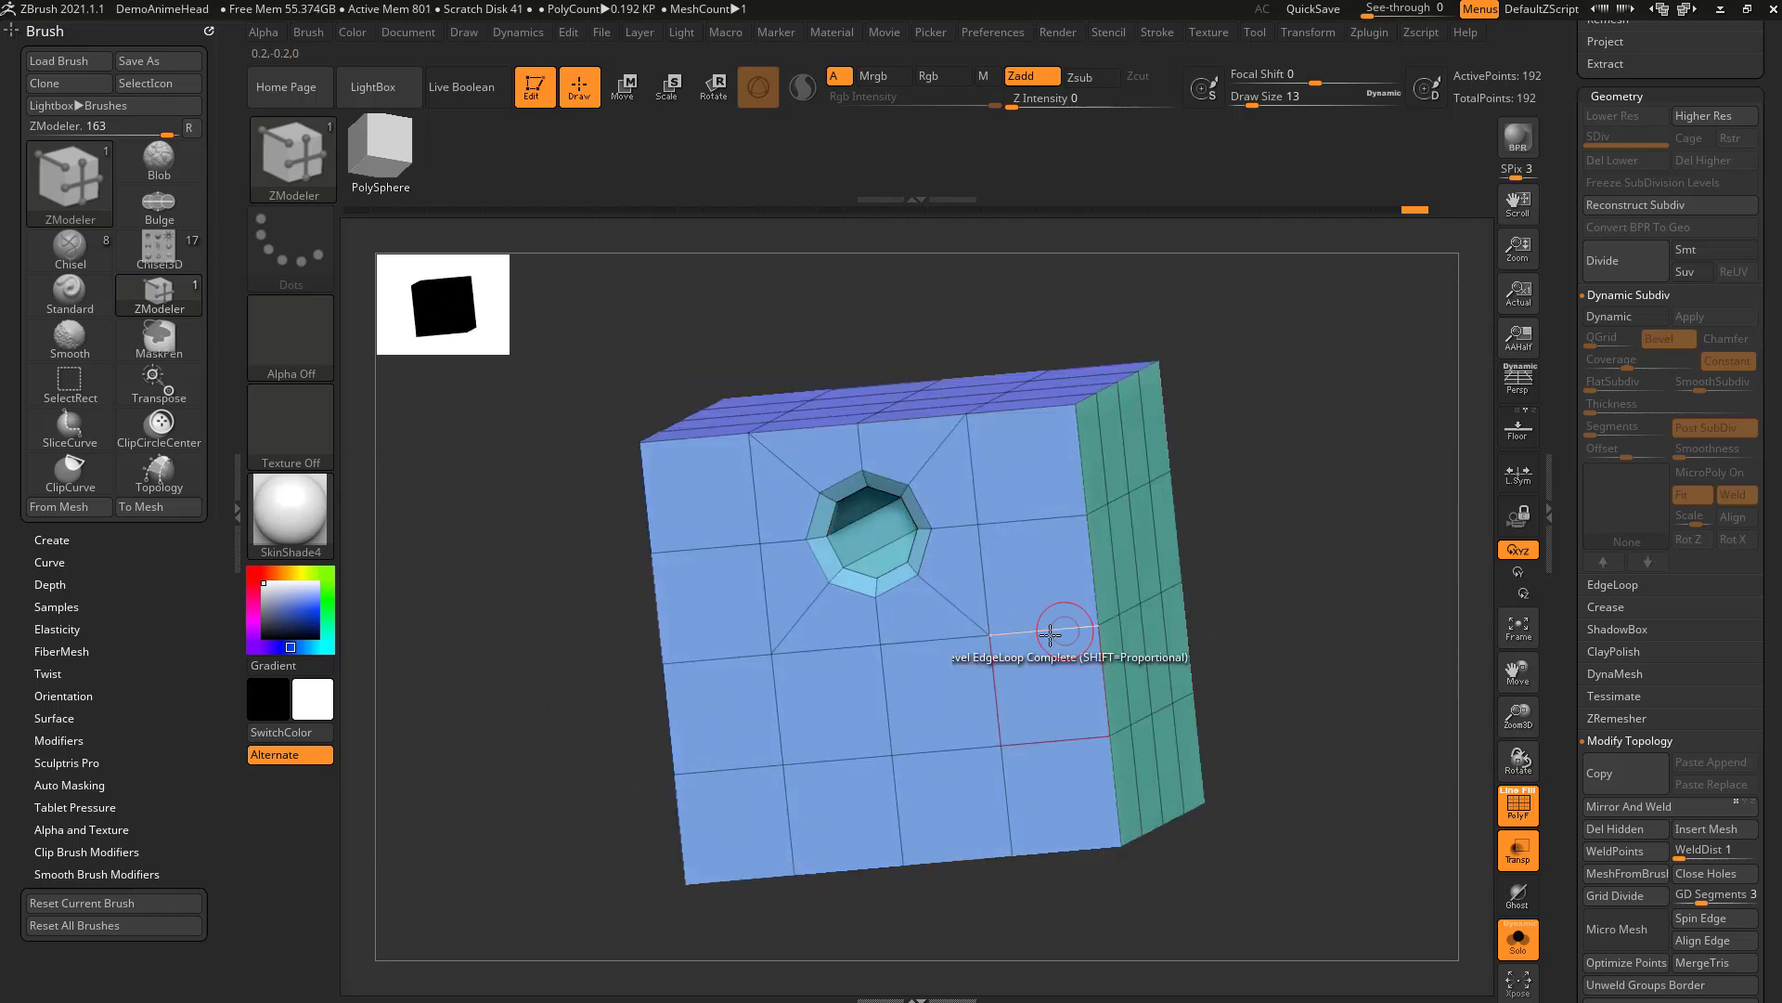
click(1109, 736)
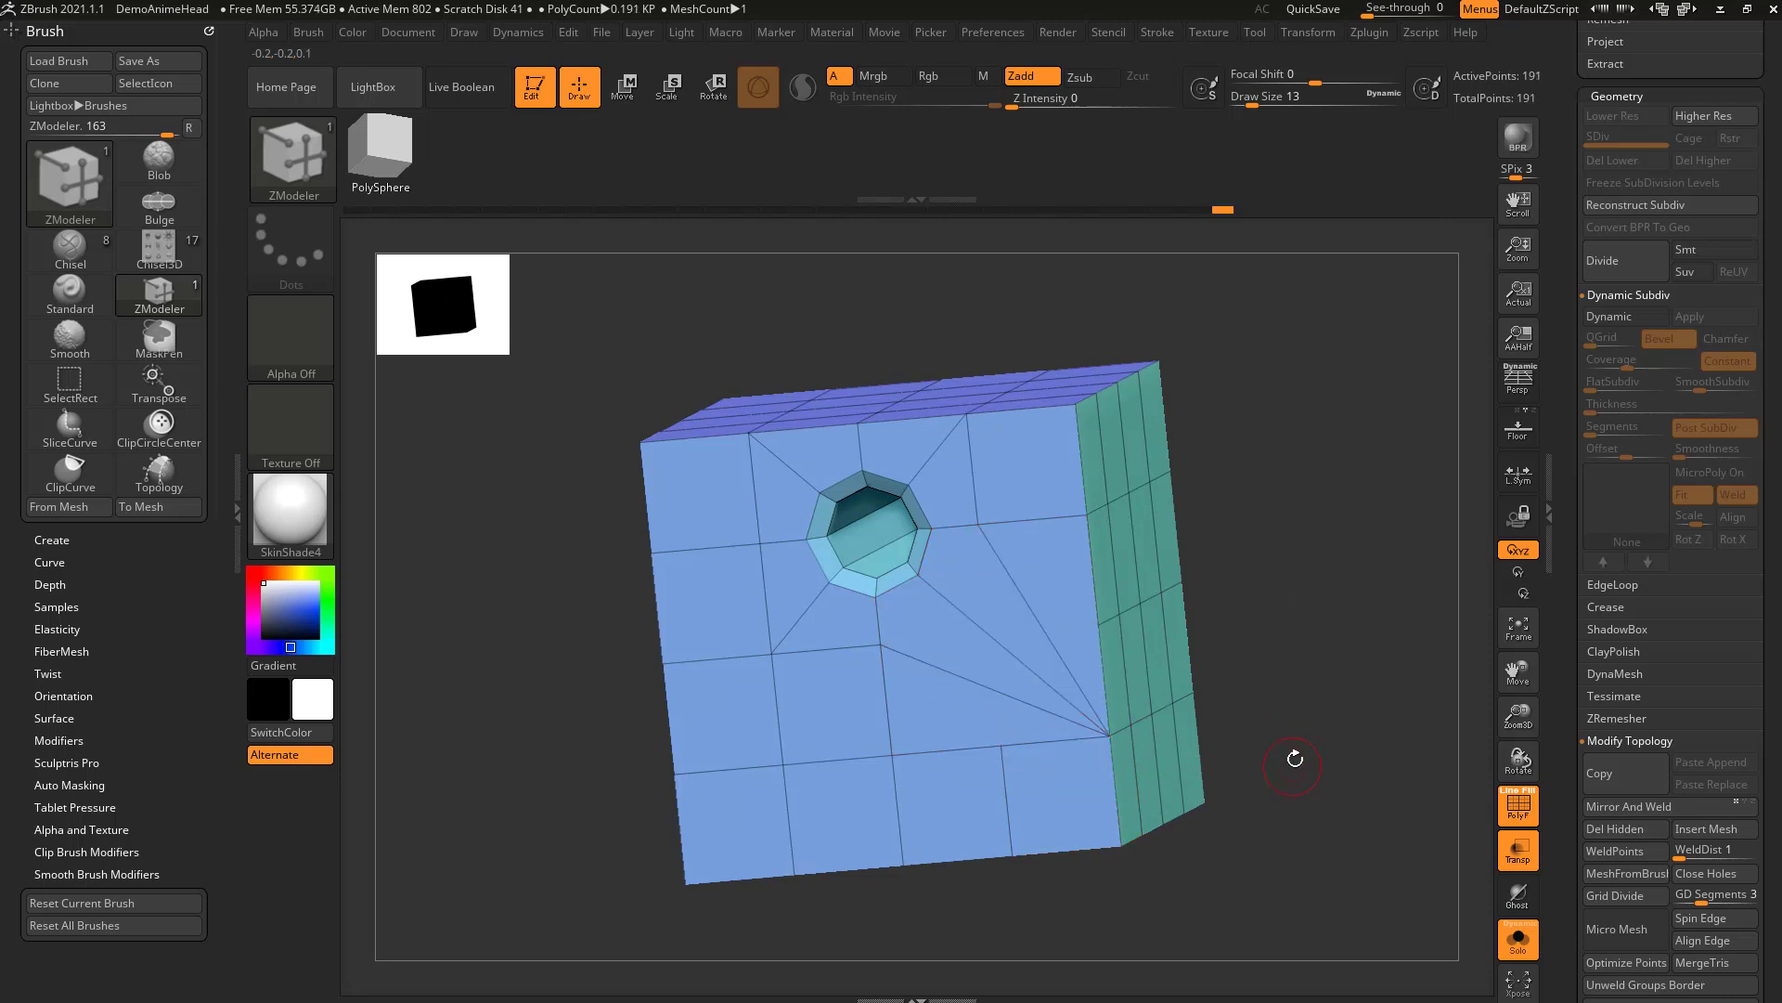
drag(1297, 759, 1027, 616)
click(1049, 676)
alt+drag(1356, 613, 1156, 636)
key(ctrl+z)
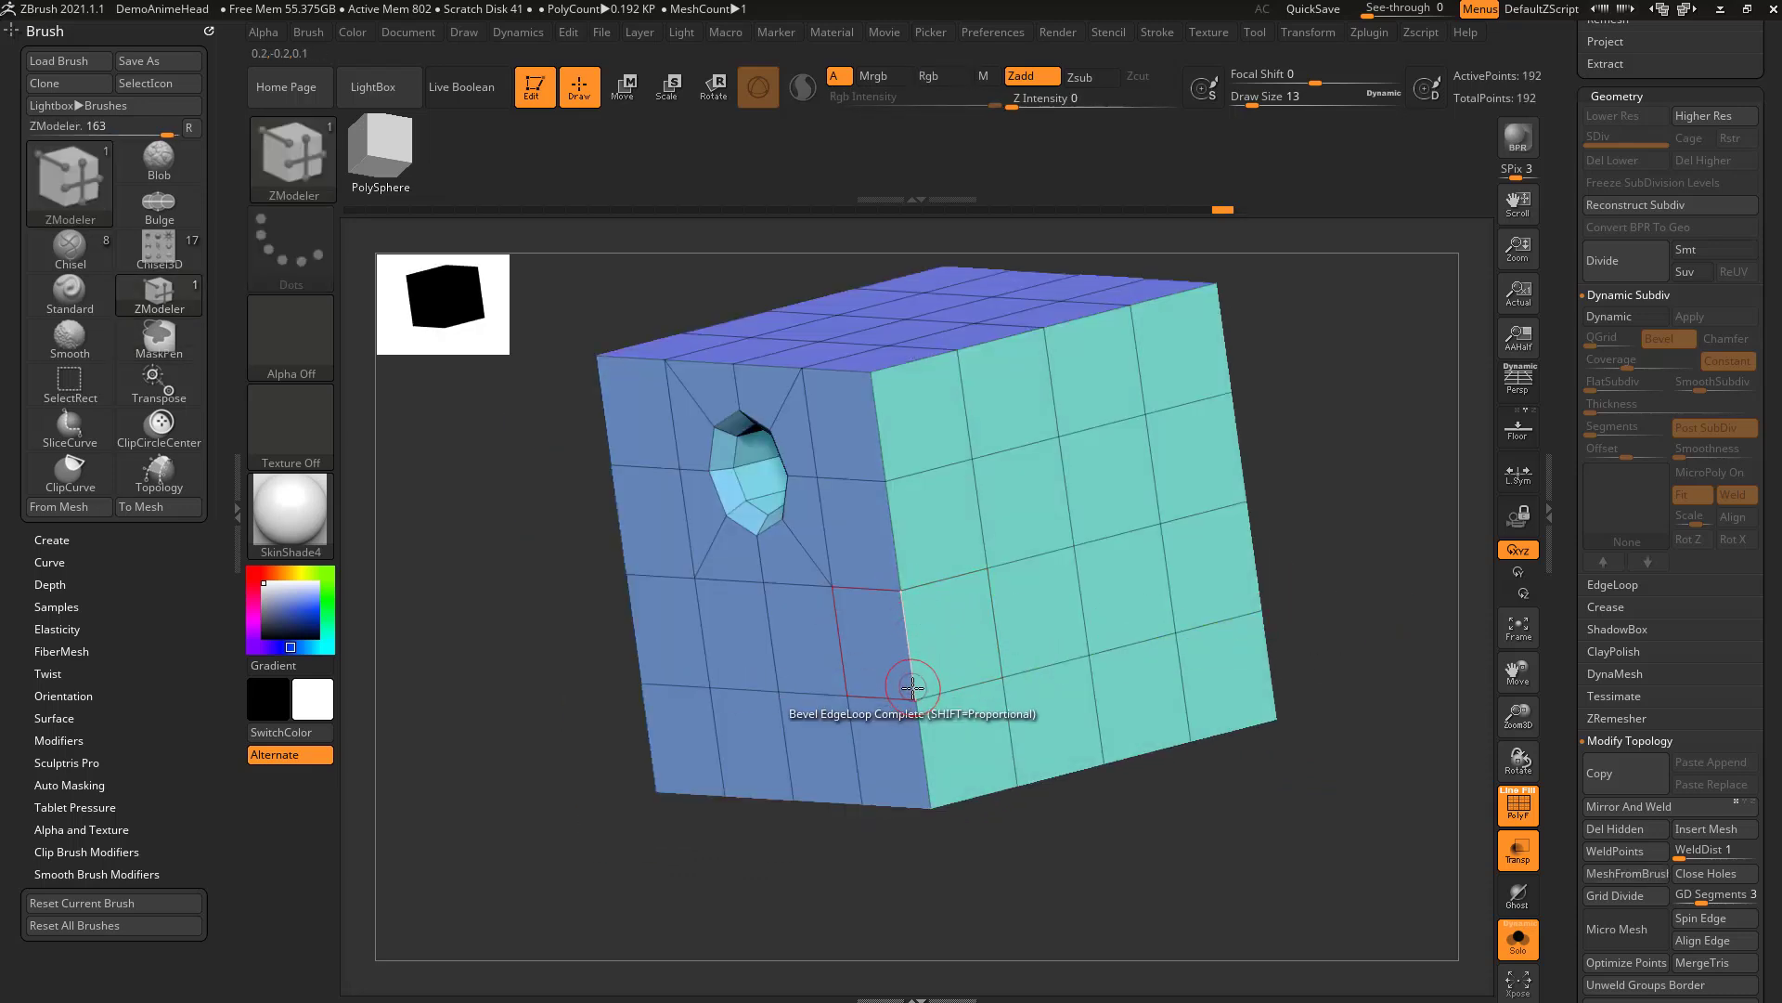
Try stitching pairs of neighbouring points on the teal face that has no holes.
click(987, 570)
key(ctrl+z)
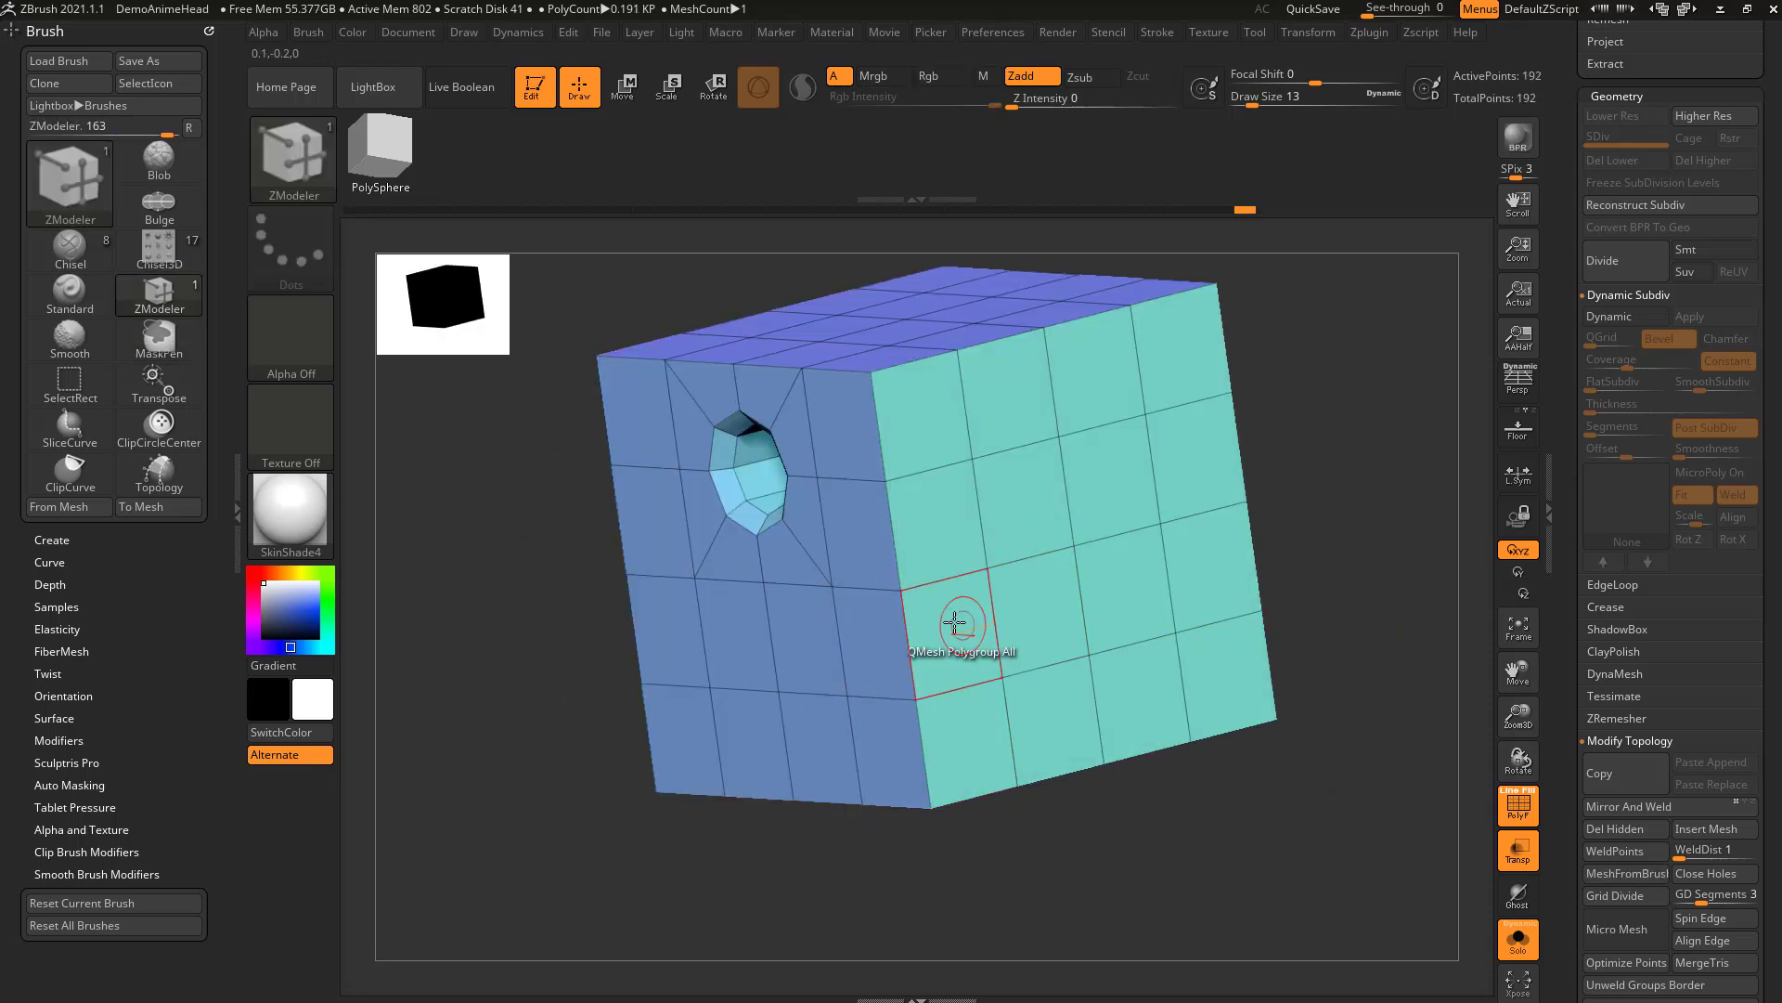
key(ctrl+z)
click(913, 696)
click(986, 570)
click(1074, 544)
click(1058, 436)
drag(1257, 471, 1149, 511)
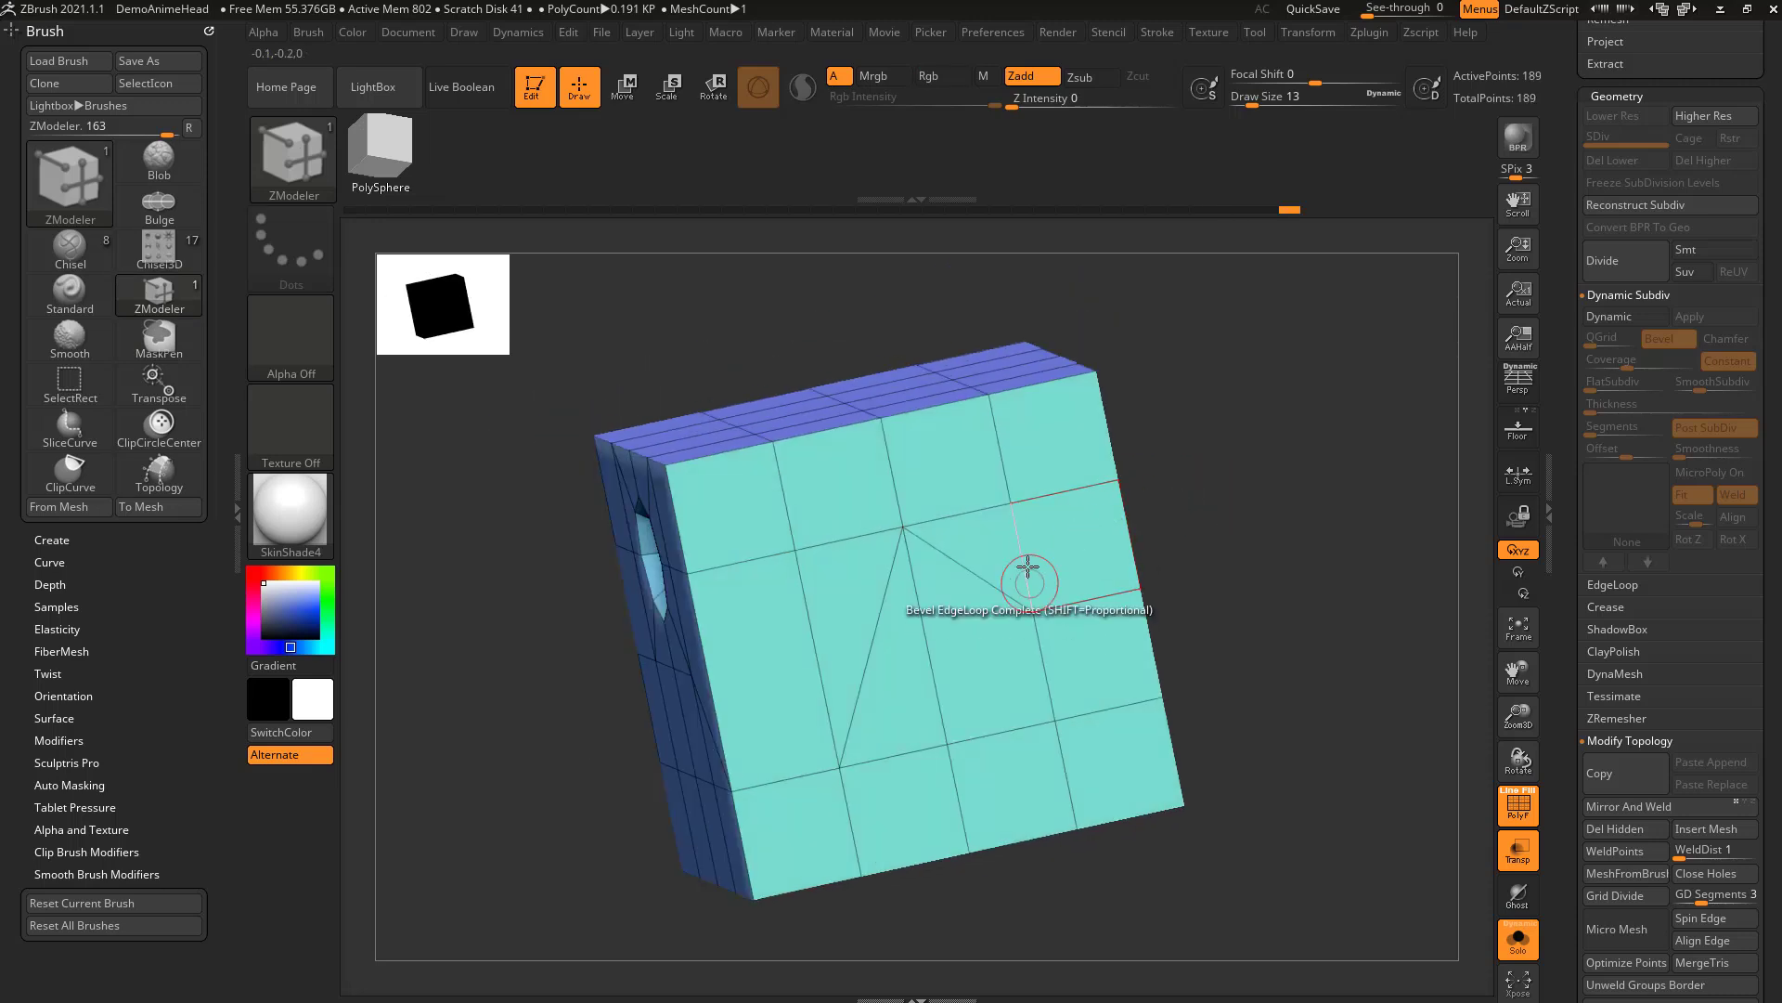
Try further stitches on the same teal face from another angle, and undo all of its stitches.
click(1042, 485)
right_drag(1042, 486, 1136, 543)
click(1119, 586)
click(1093, 480)
drag(656, 732, 1147, 555)
key(ctrl)
mouse_move(1148, 554)
right_down()
mouse_move(1189, 558)
mouse_move(1194, 594)
right_up()
key(ctrl+z)
Mark two adjacent polygons on the teal face and remove them with the Delete polygon action.
alt+drag(872, 700, 945, 684)
key(space)
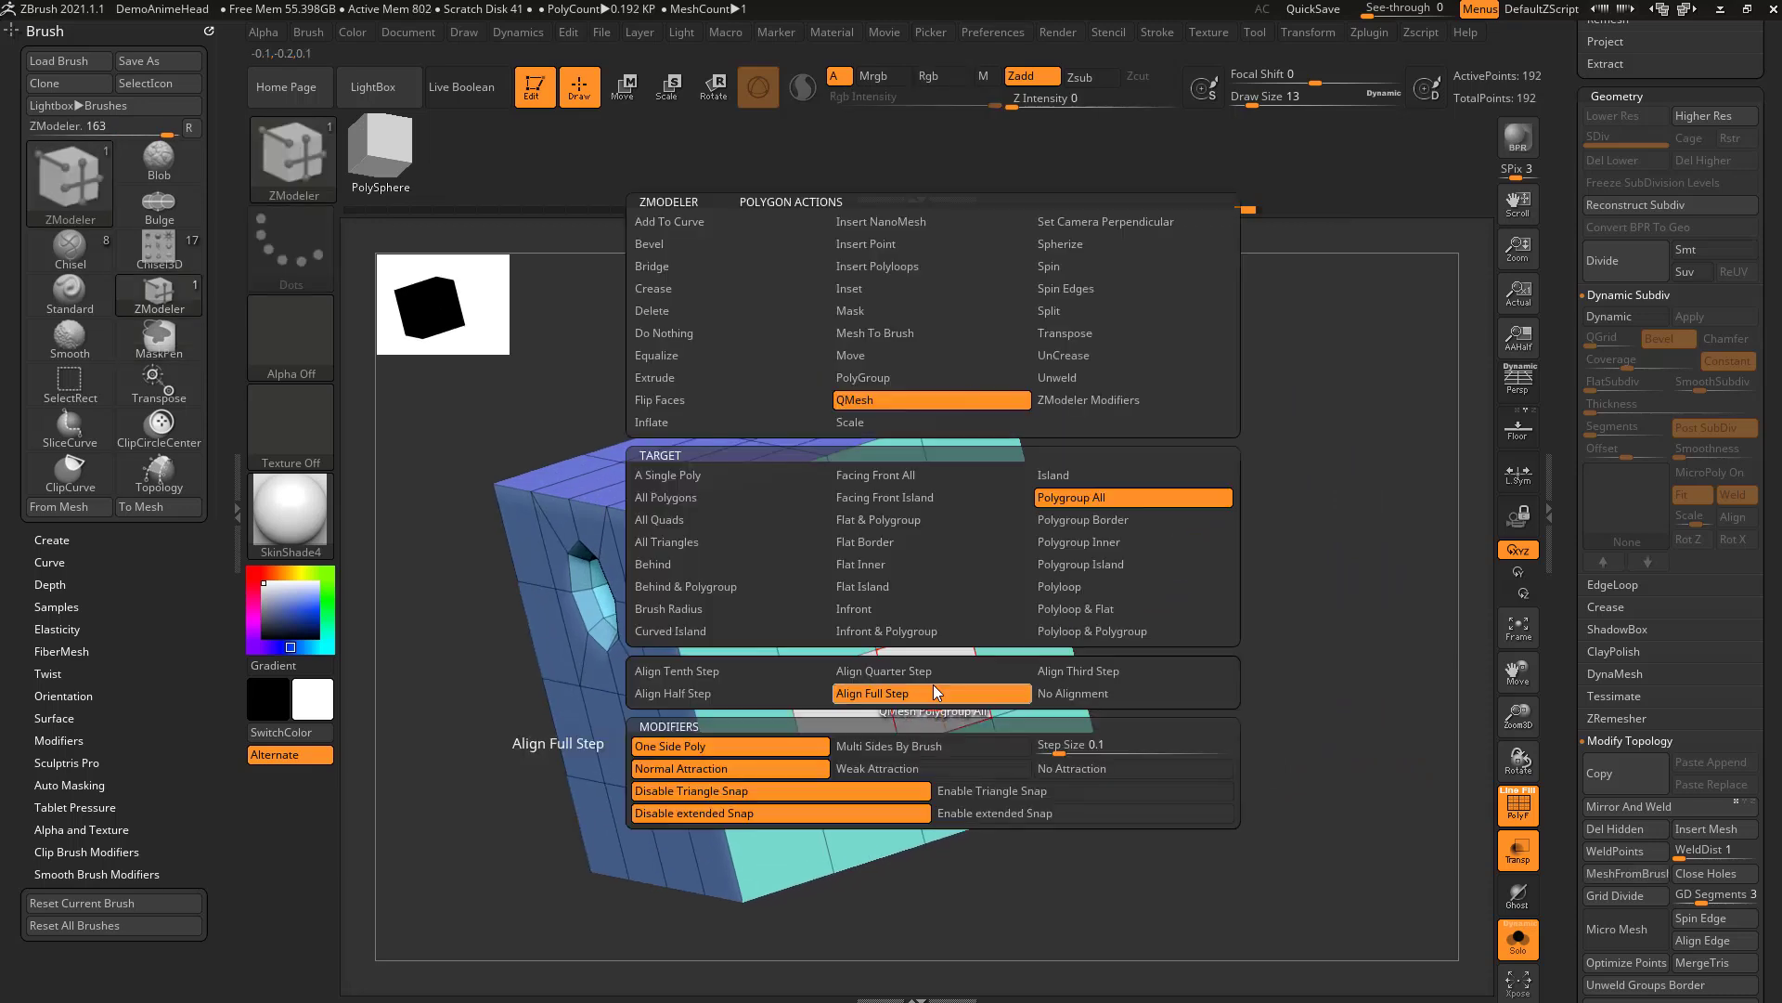
click(684, 314)
click(923, 685)
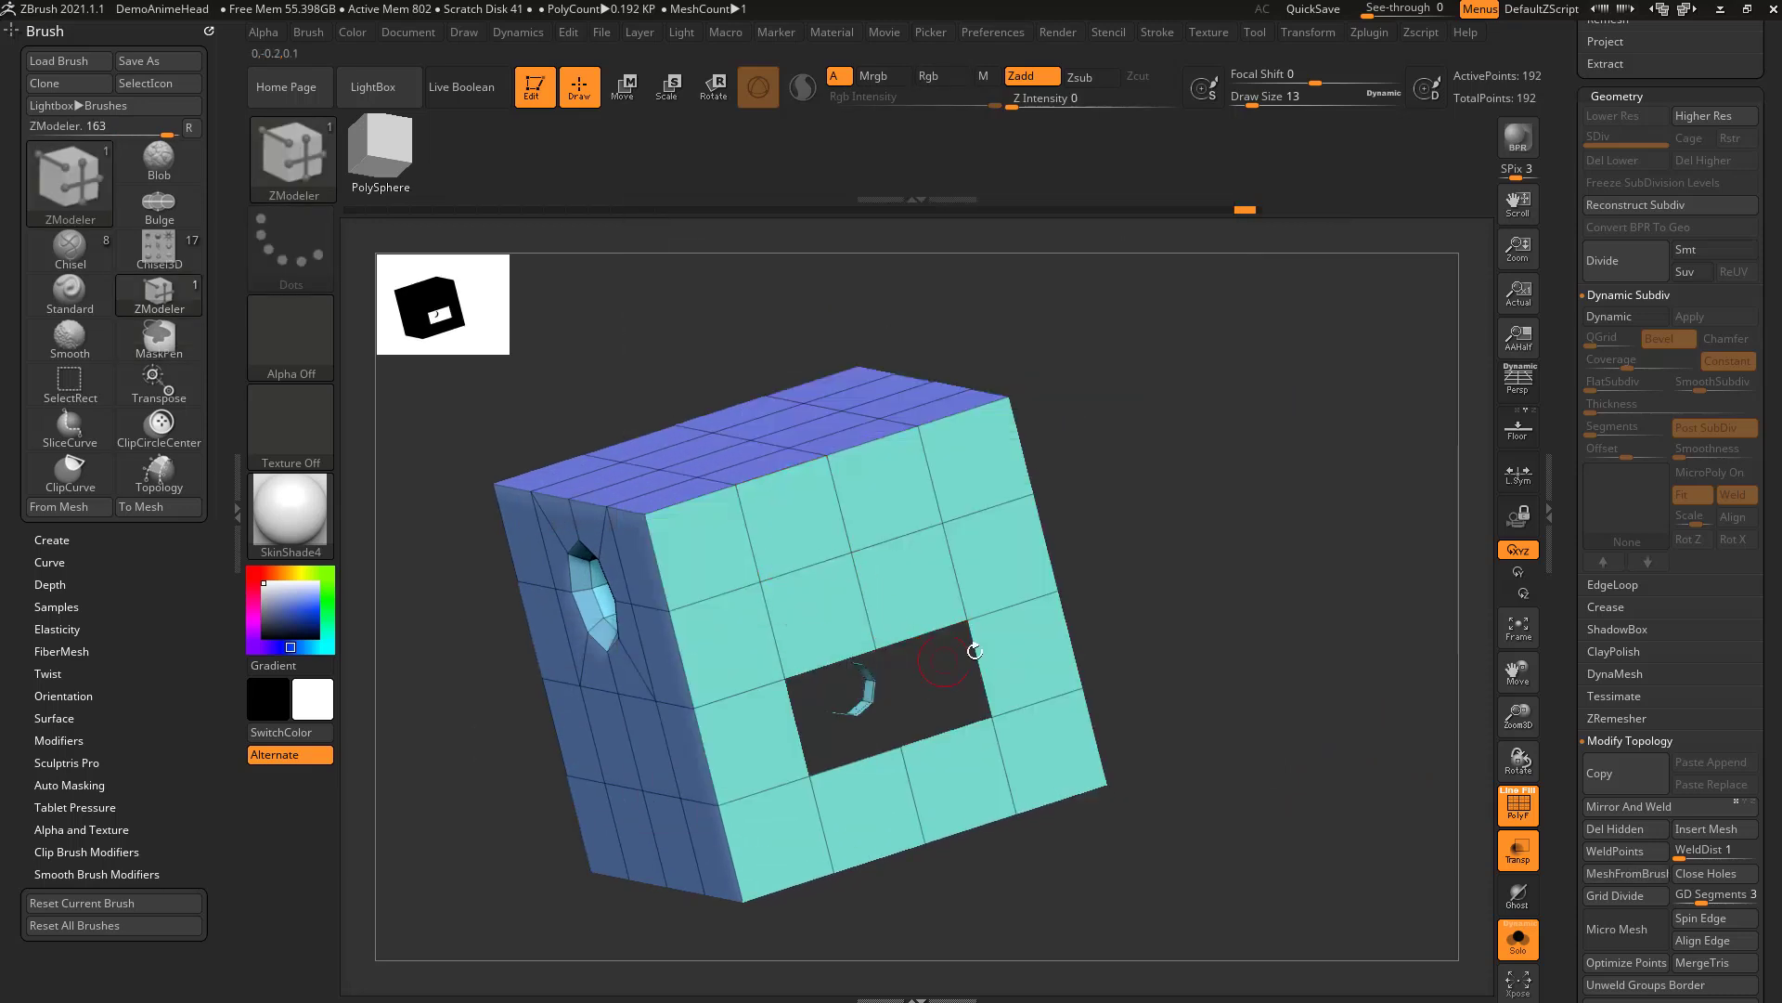
Close the rectangular opening by stitching its opposing upper and lower points together with the Stitch point action.
right_drag(1095, 557, 1126, 600)
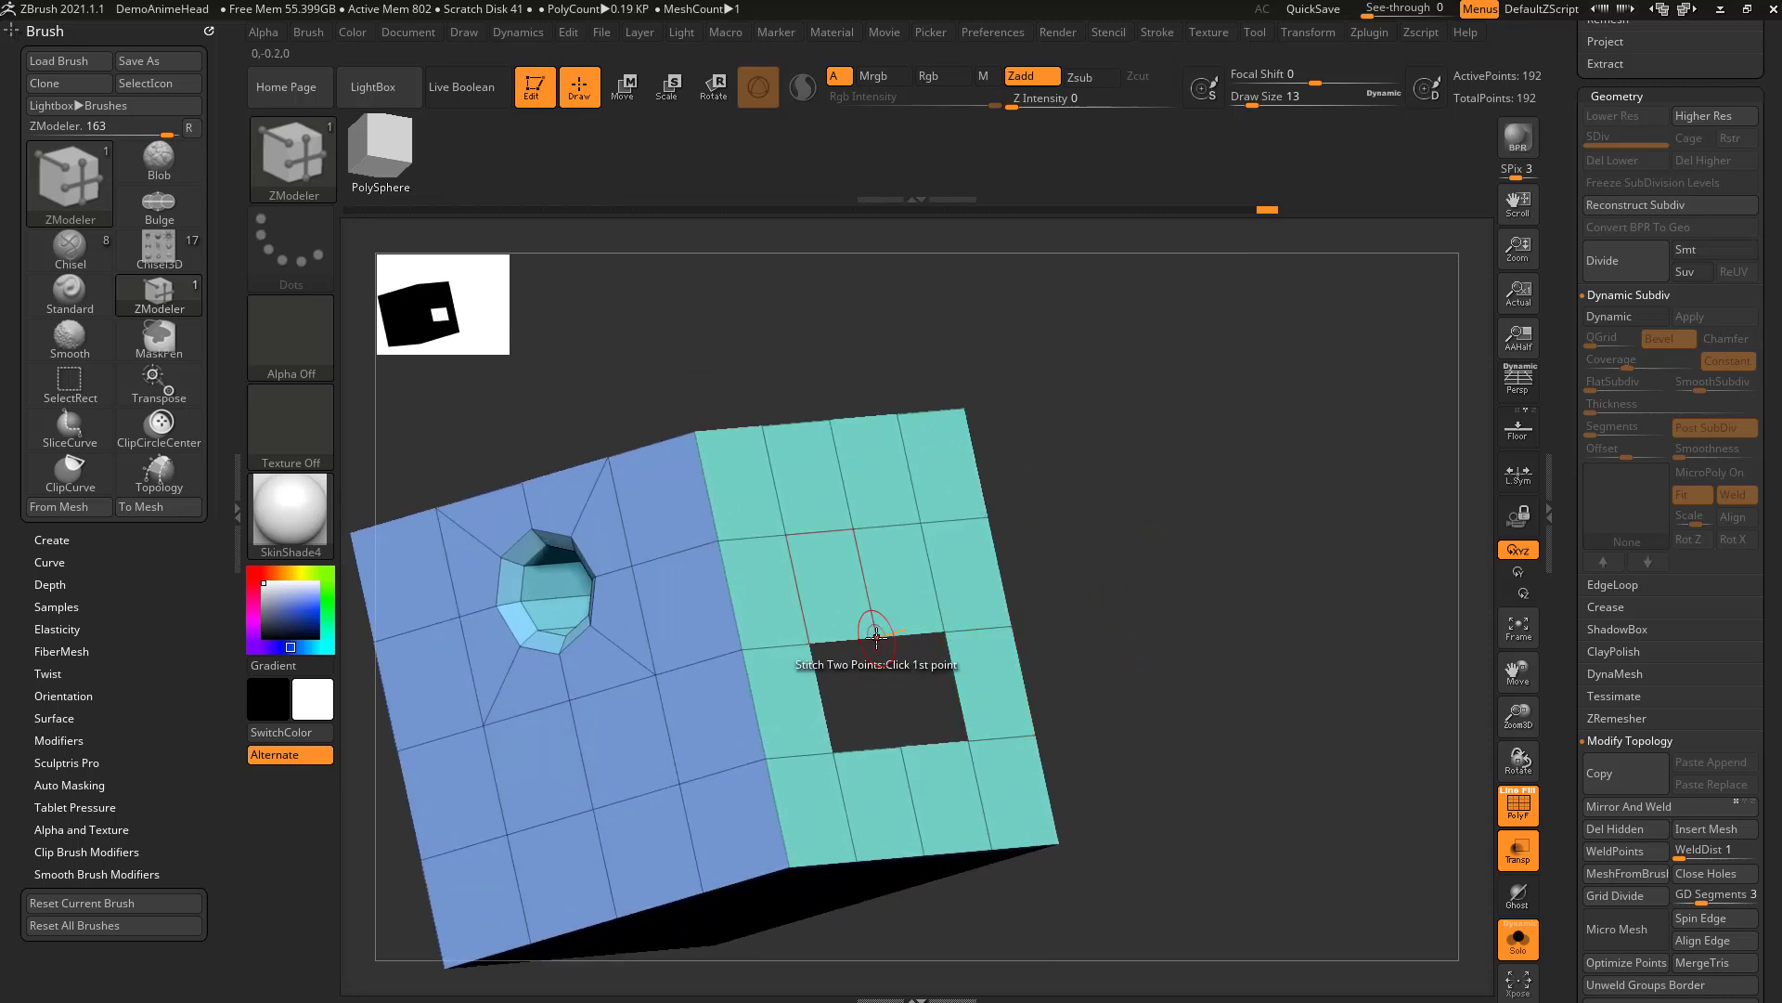
key(space)
click(981, 643)
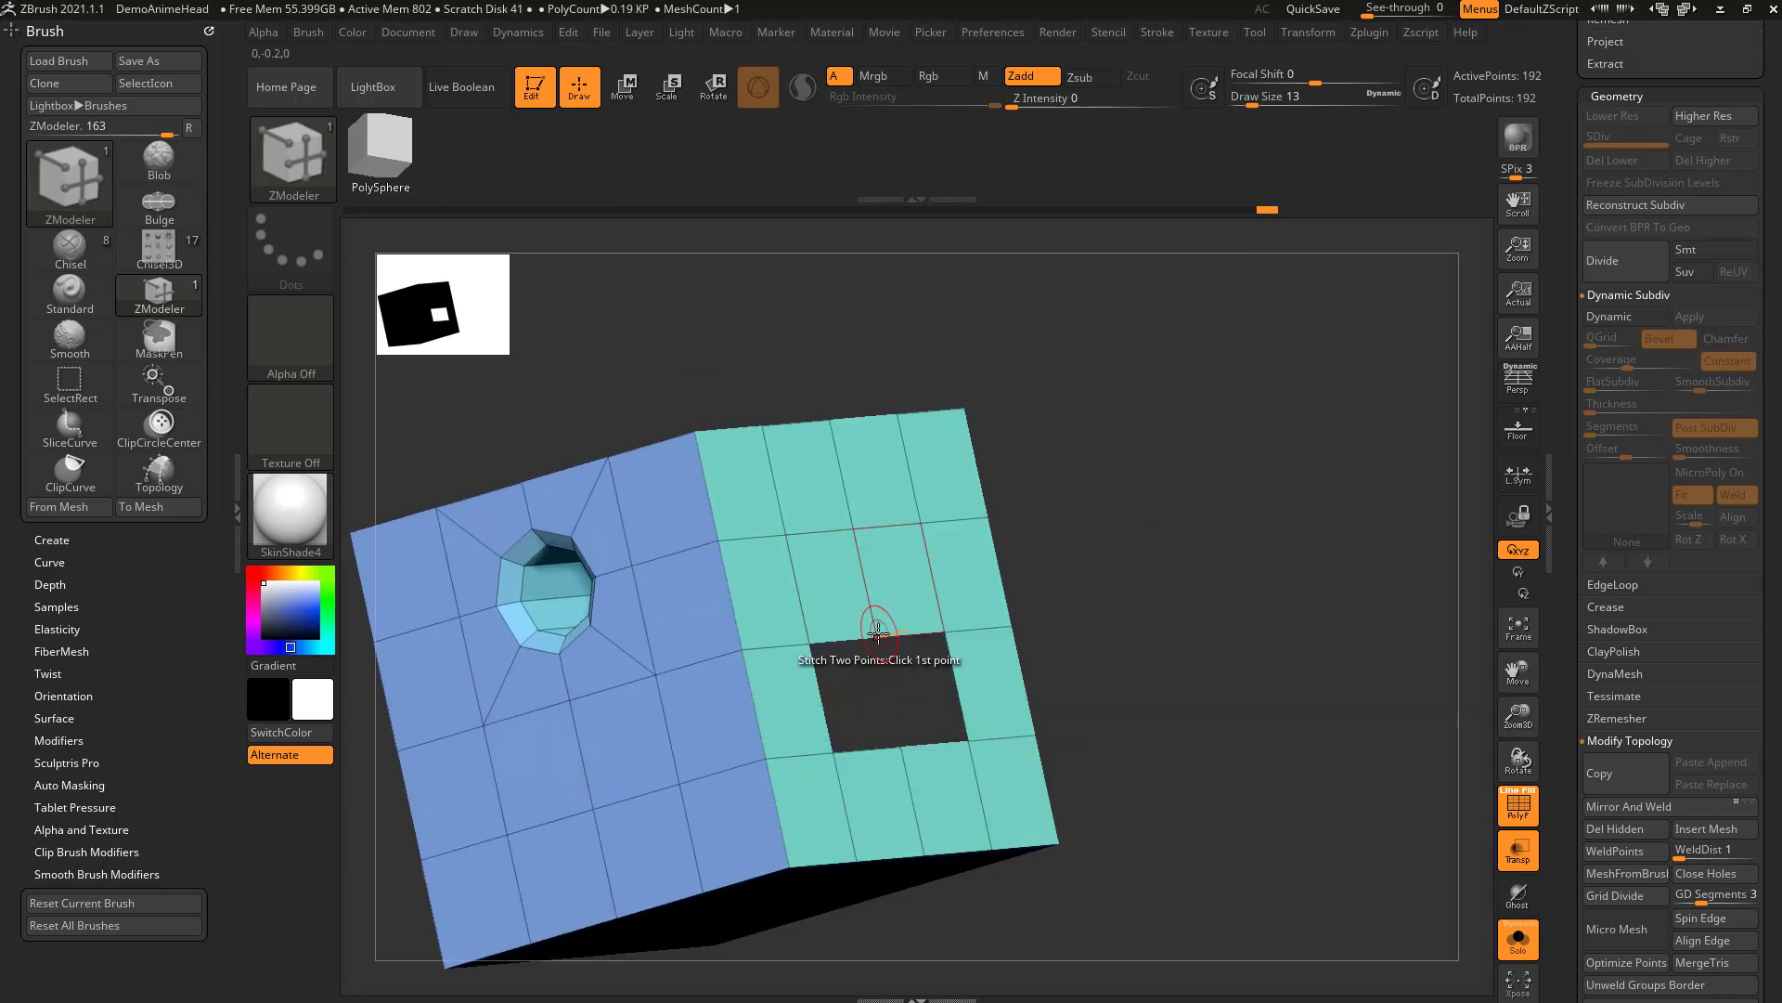
click(903, 746)
right_drag(1114, 705, 1137, 667)
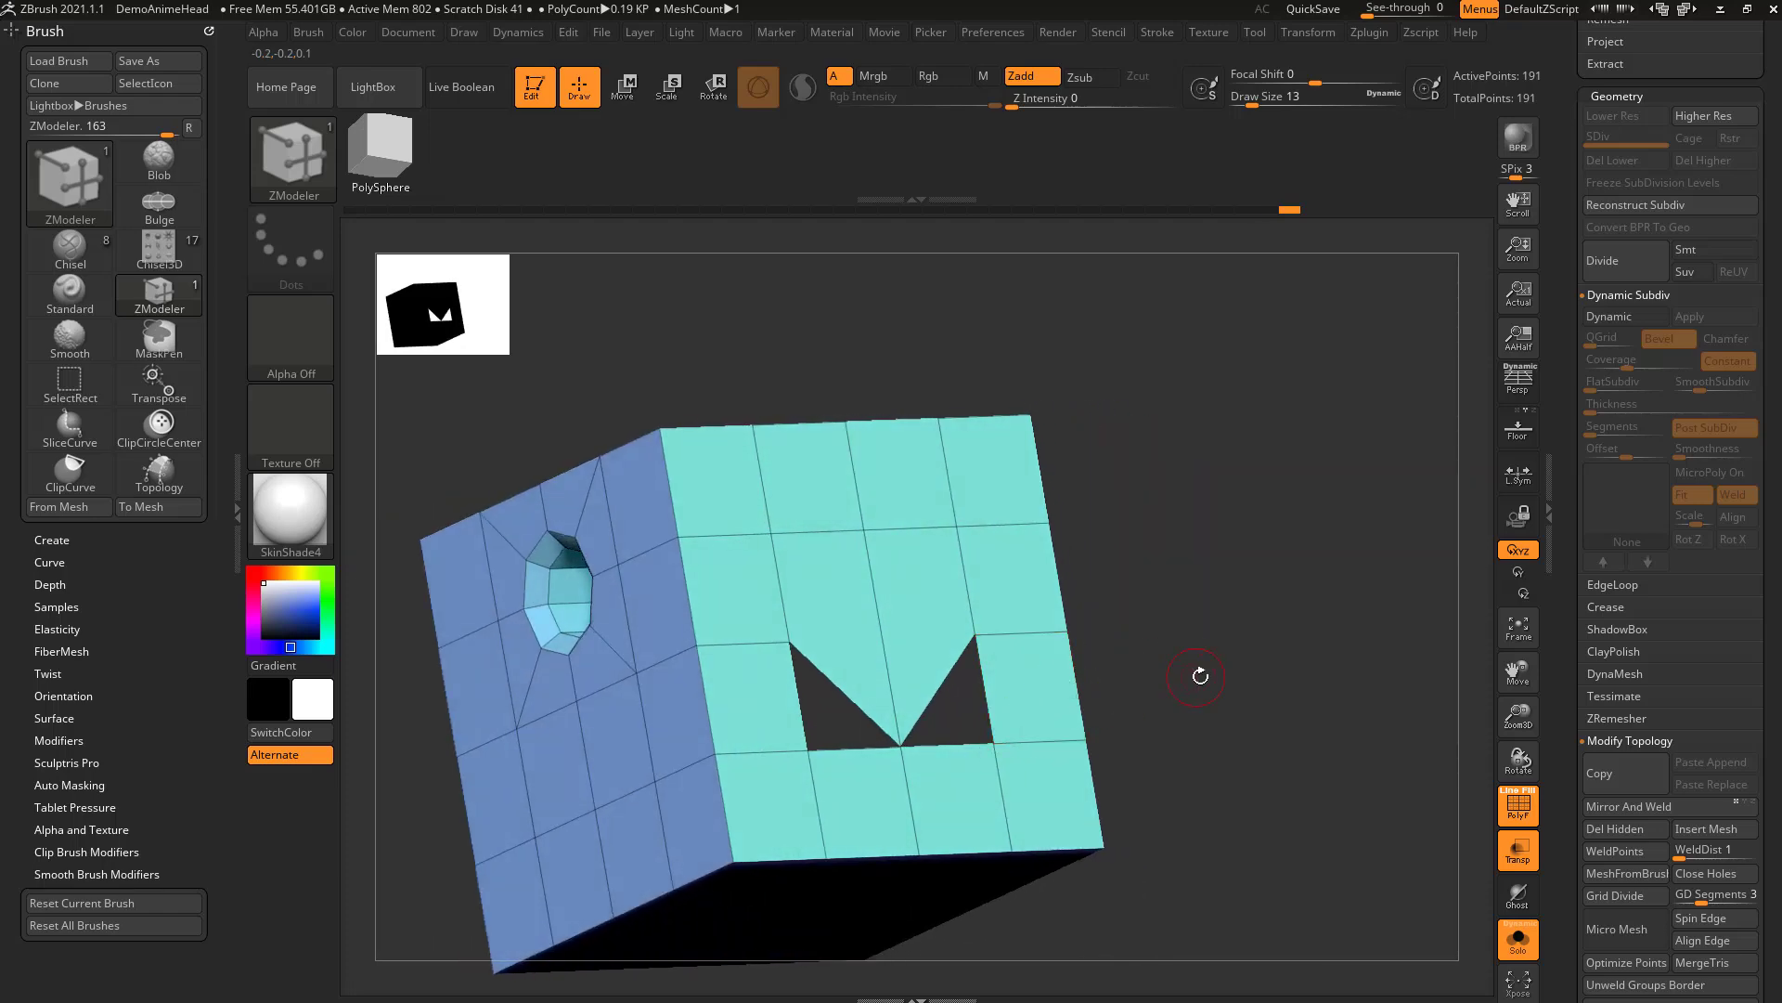
click(975, 635)
click(810, 743)
click(792, 638)
Set the point action to Slide and slide the middle stitched point slightly upward on the teal face.
right_drag(1154, 597, 1179, 608)
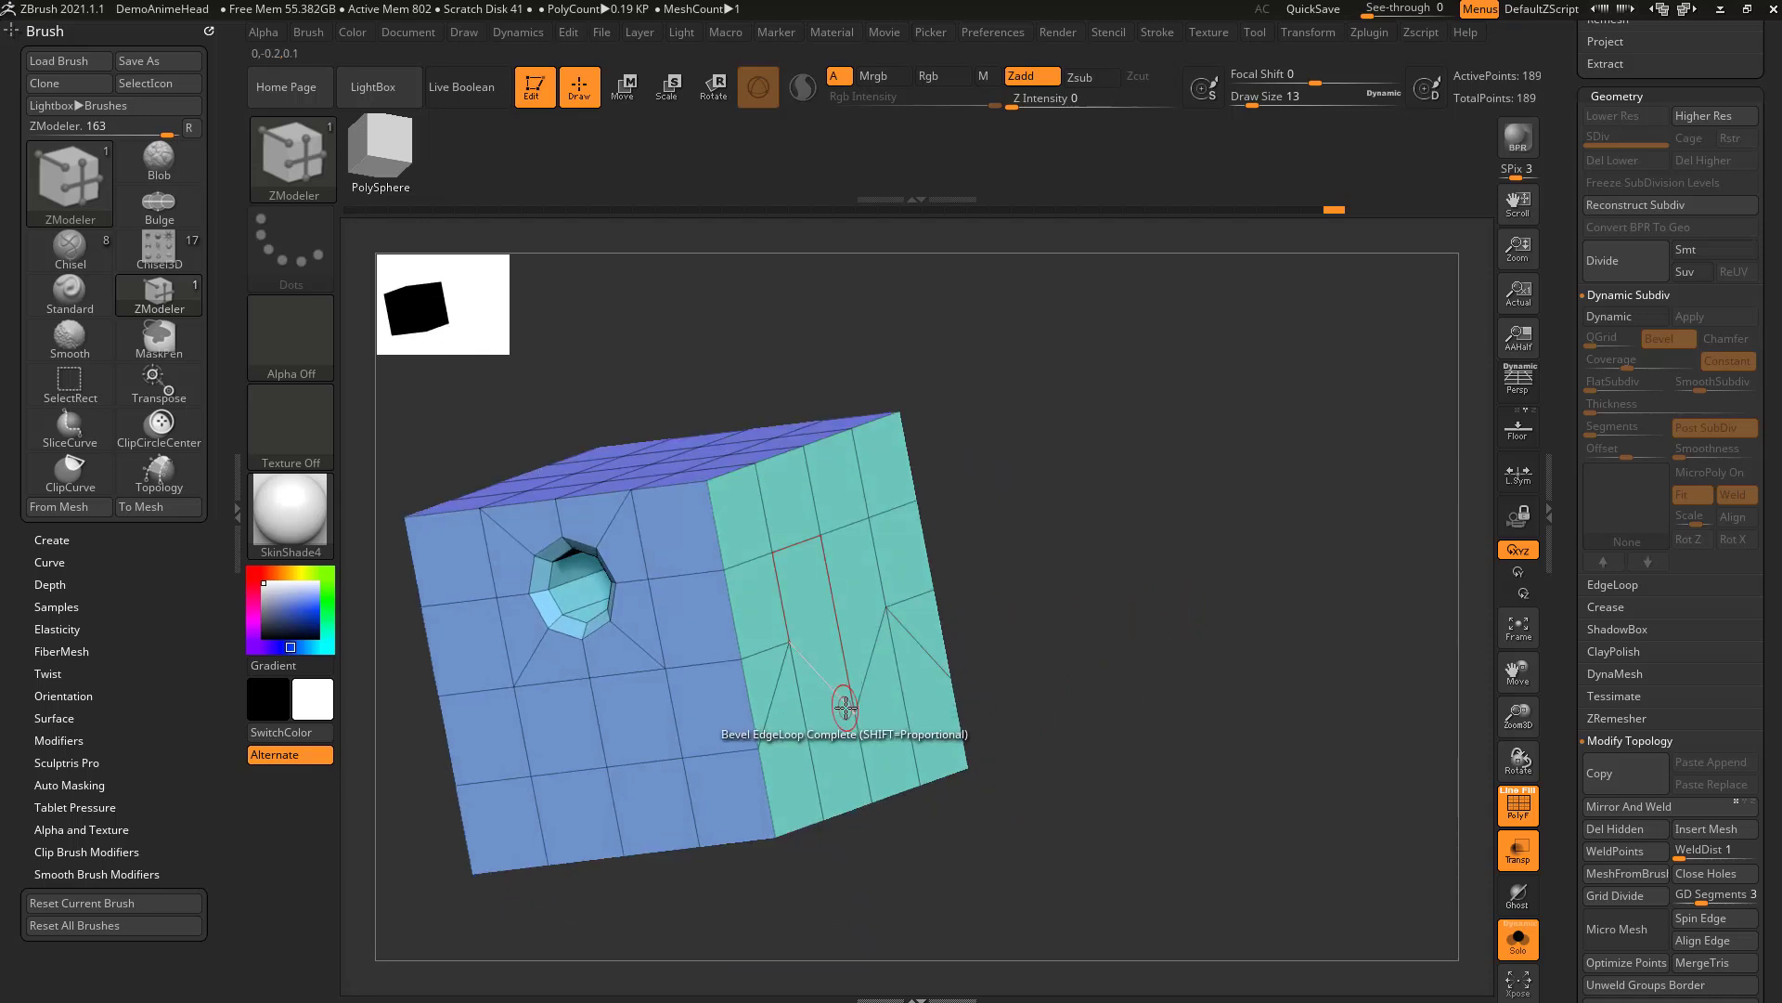
key(space)
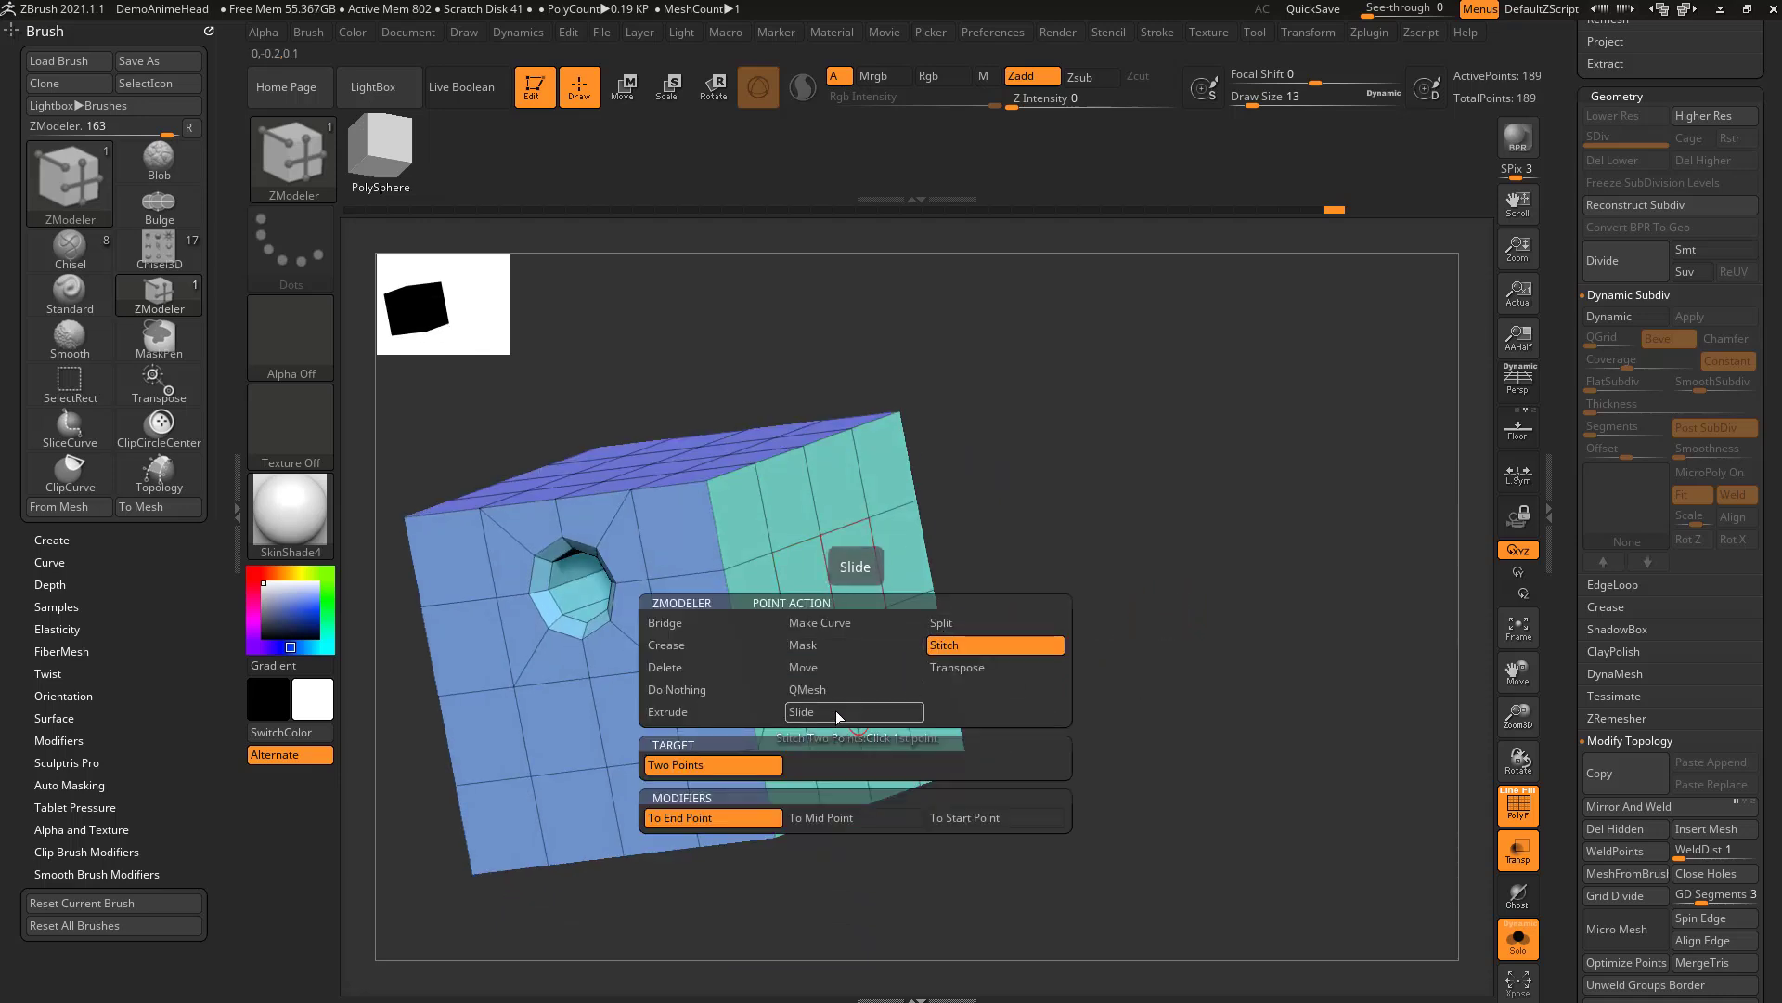
click(833, 711)
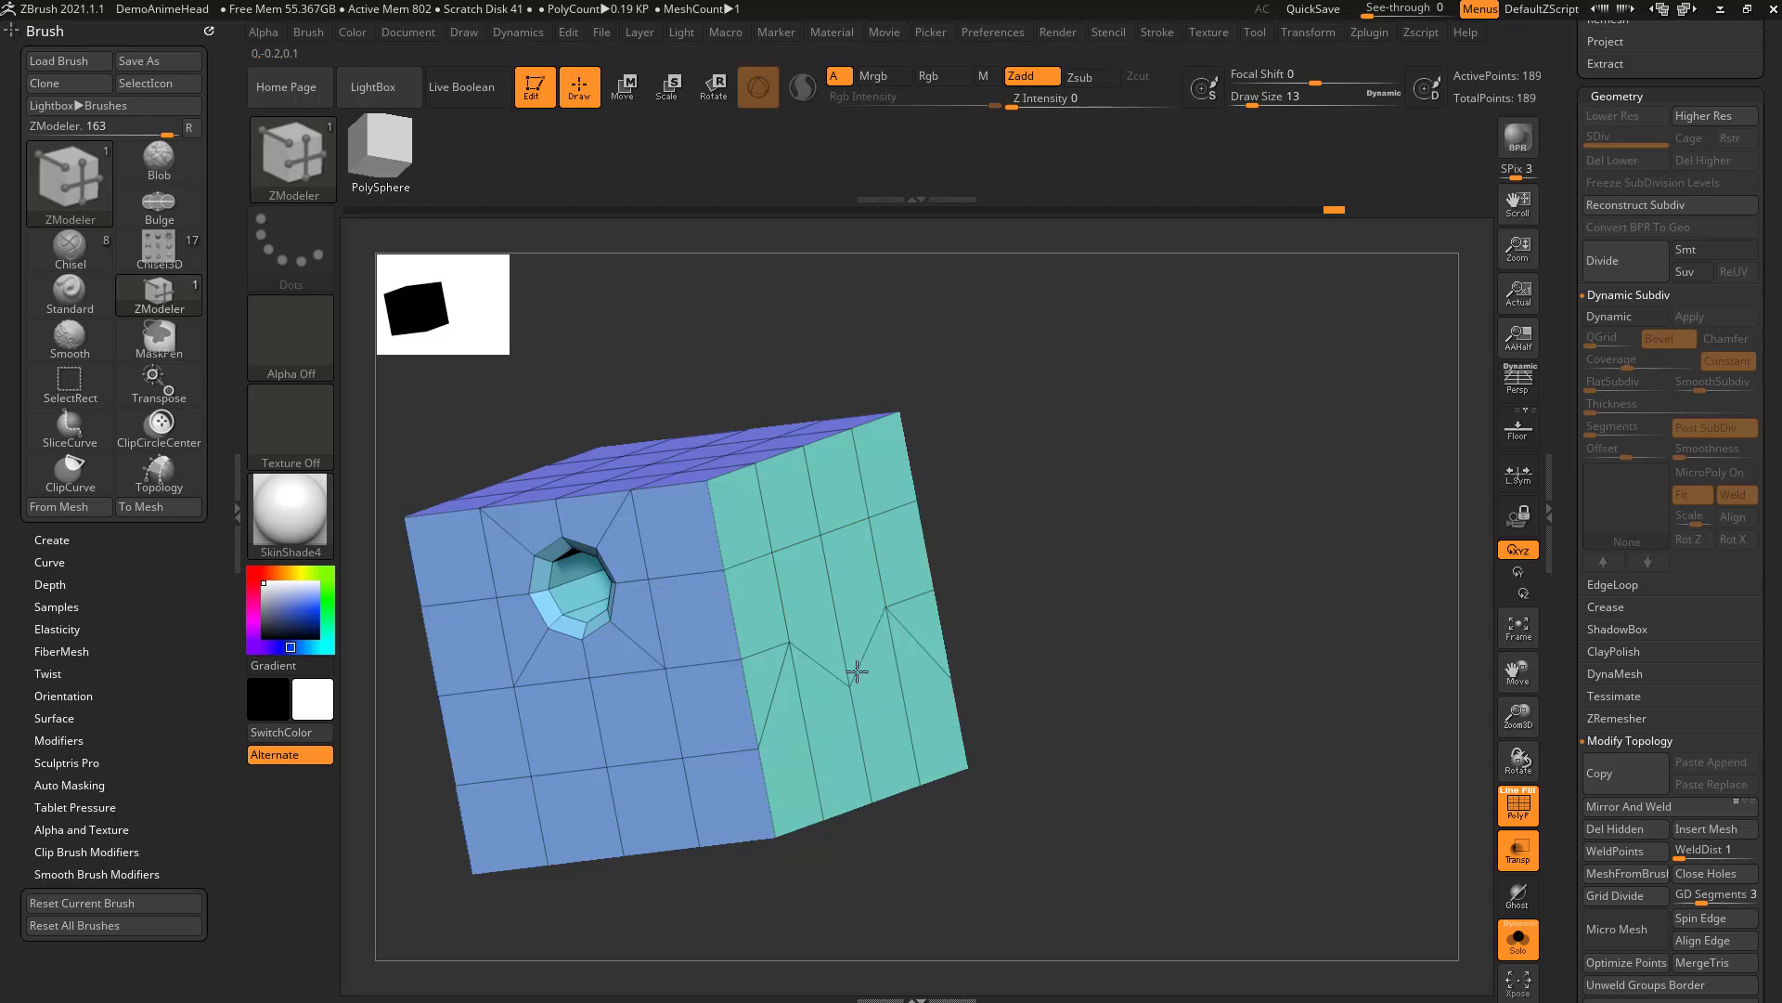
Set the point action to Transpose and place the Move gizmo on the middle stitched point of the teal face.
key(space)
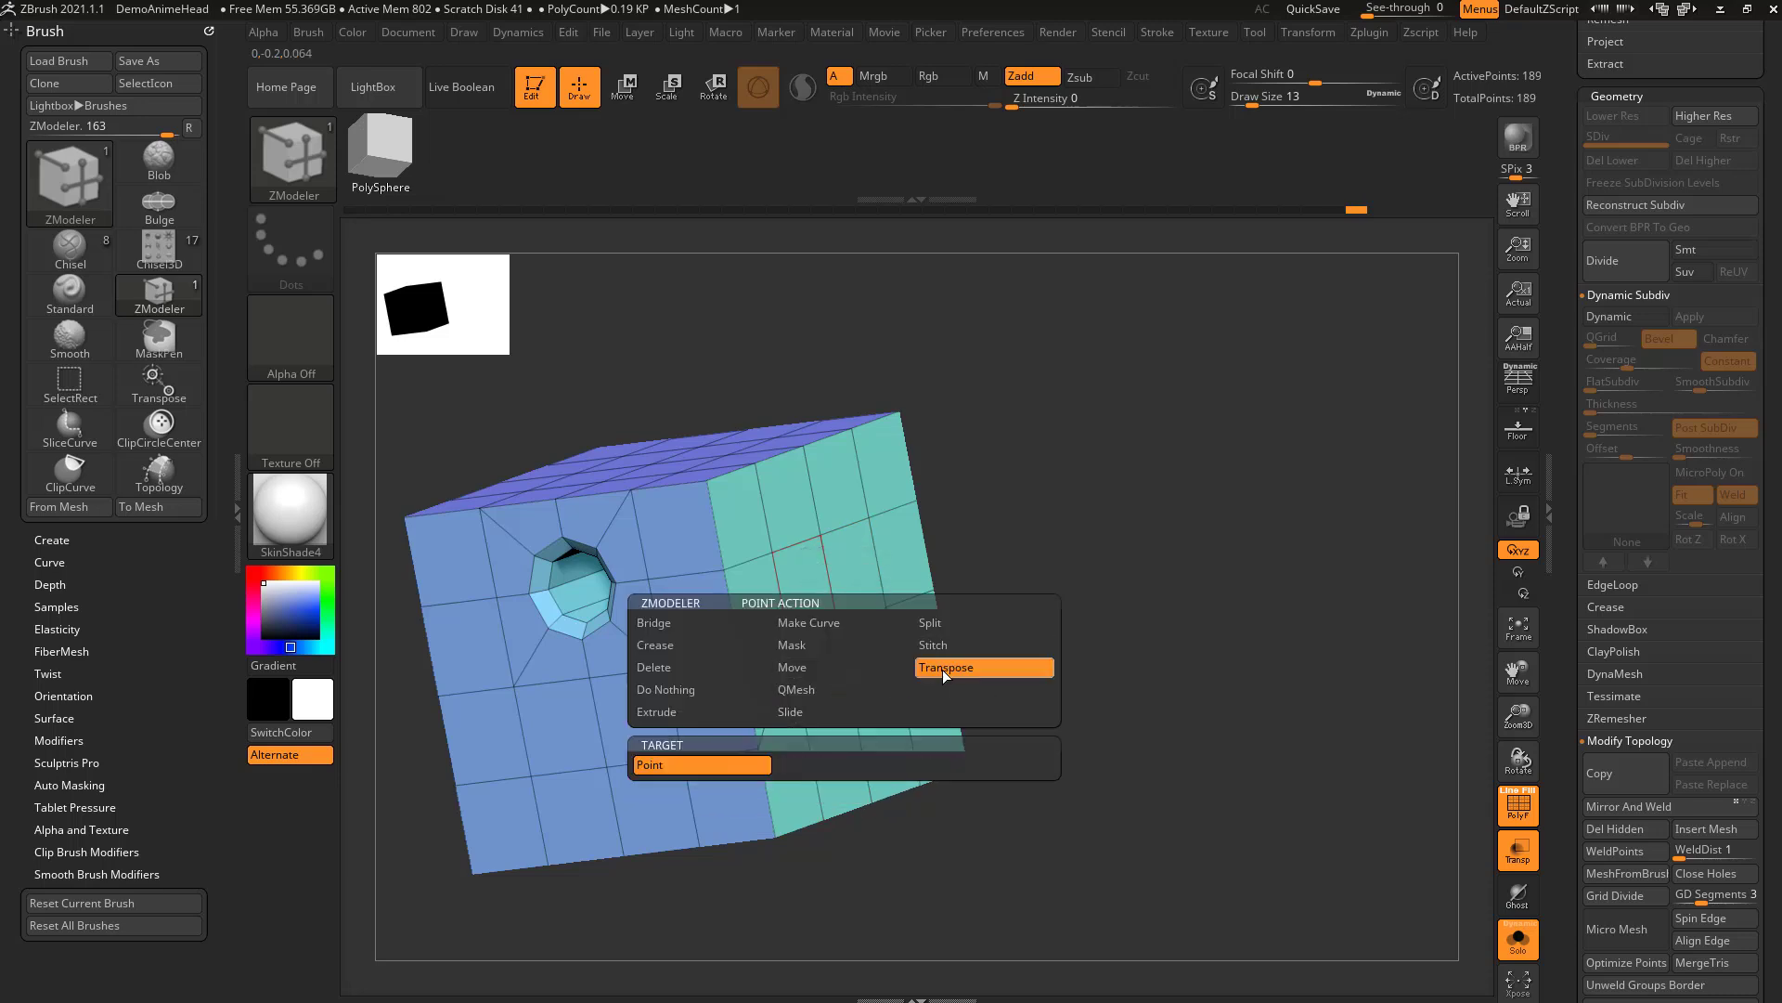
click(942, 670)
key(w)
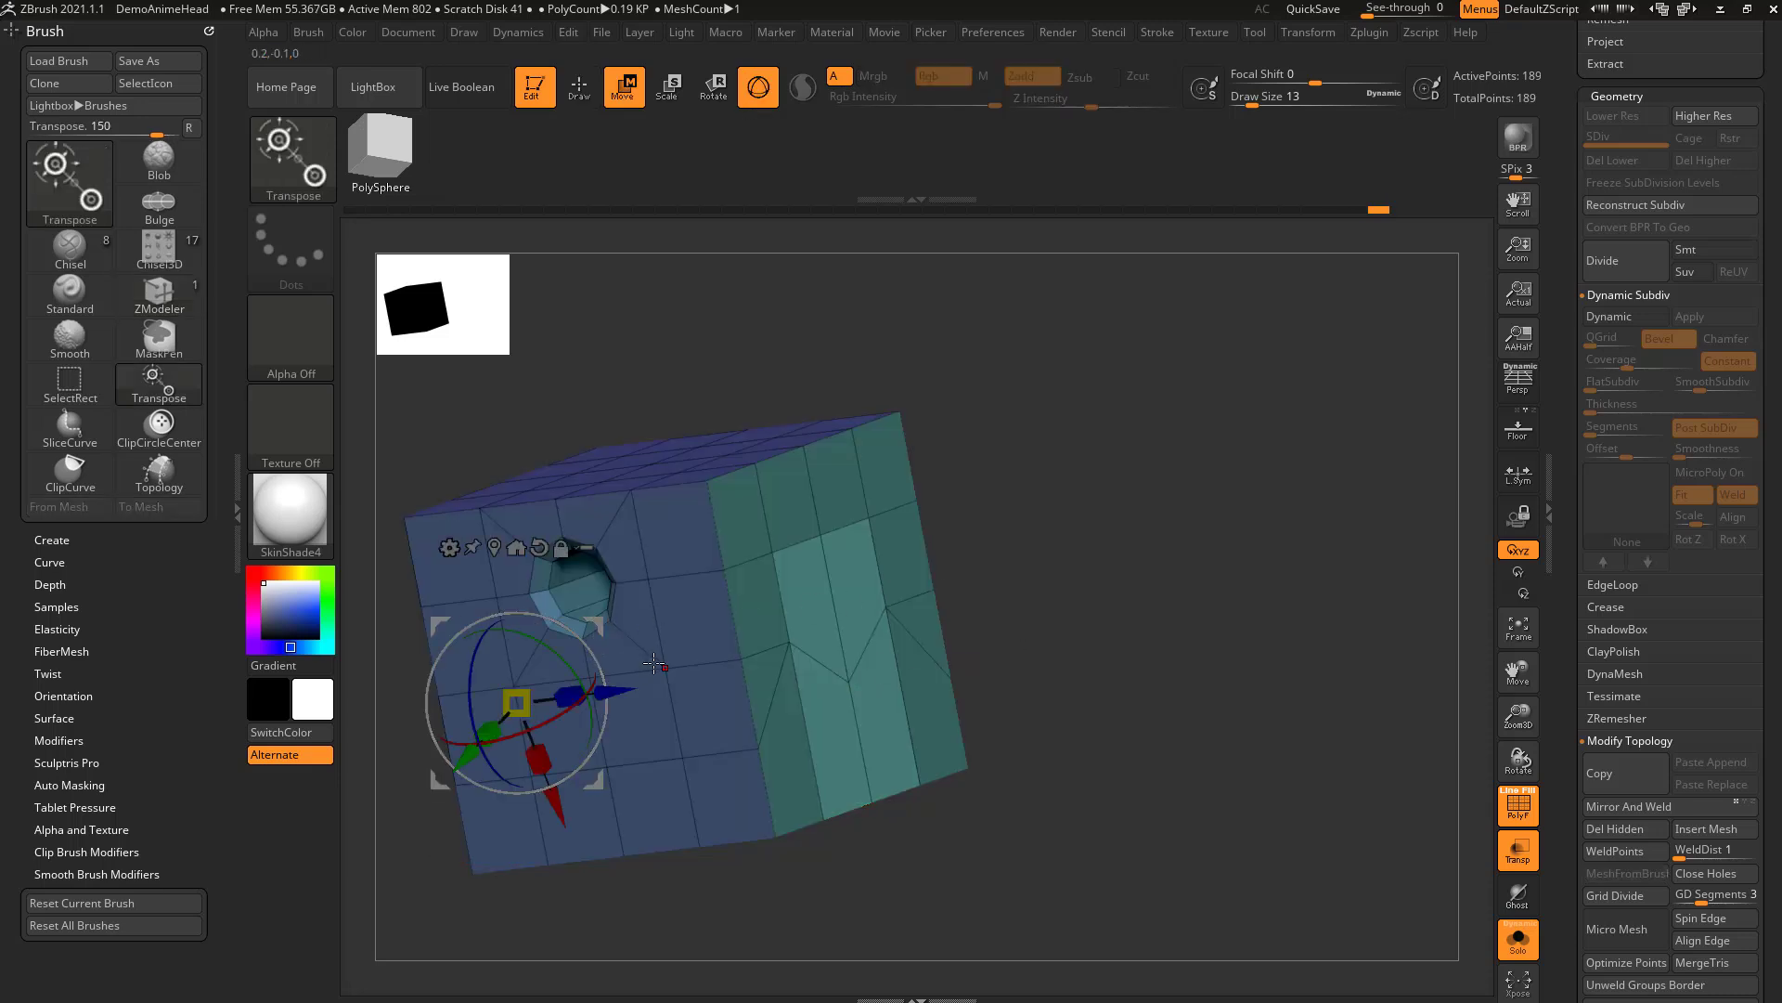
click(848, 679)
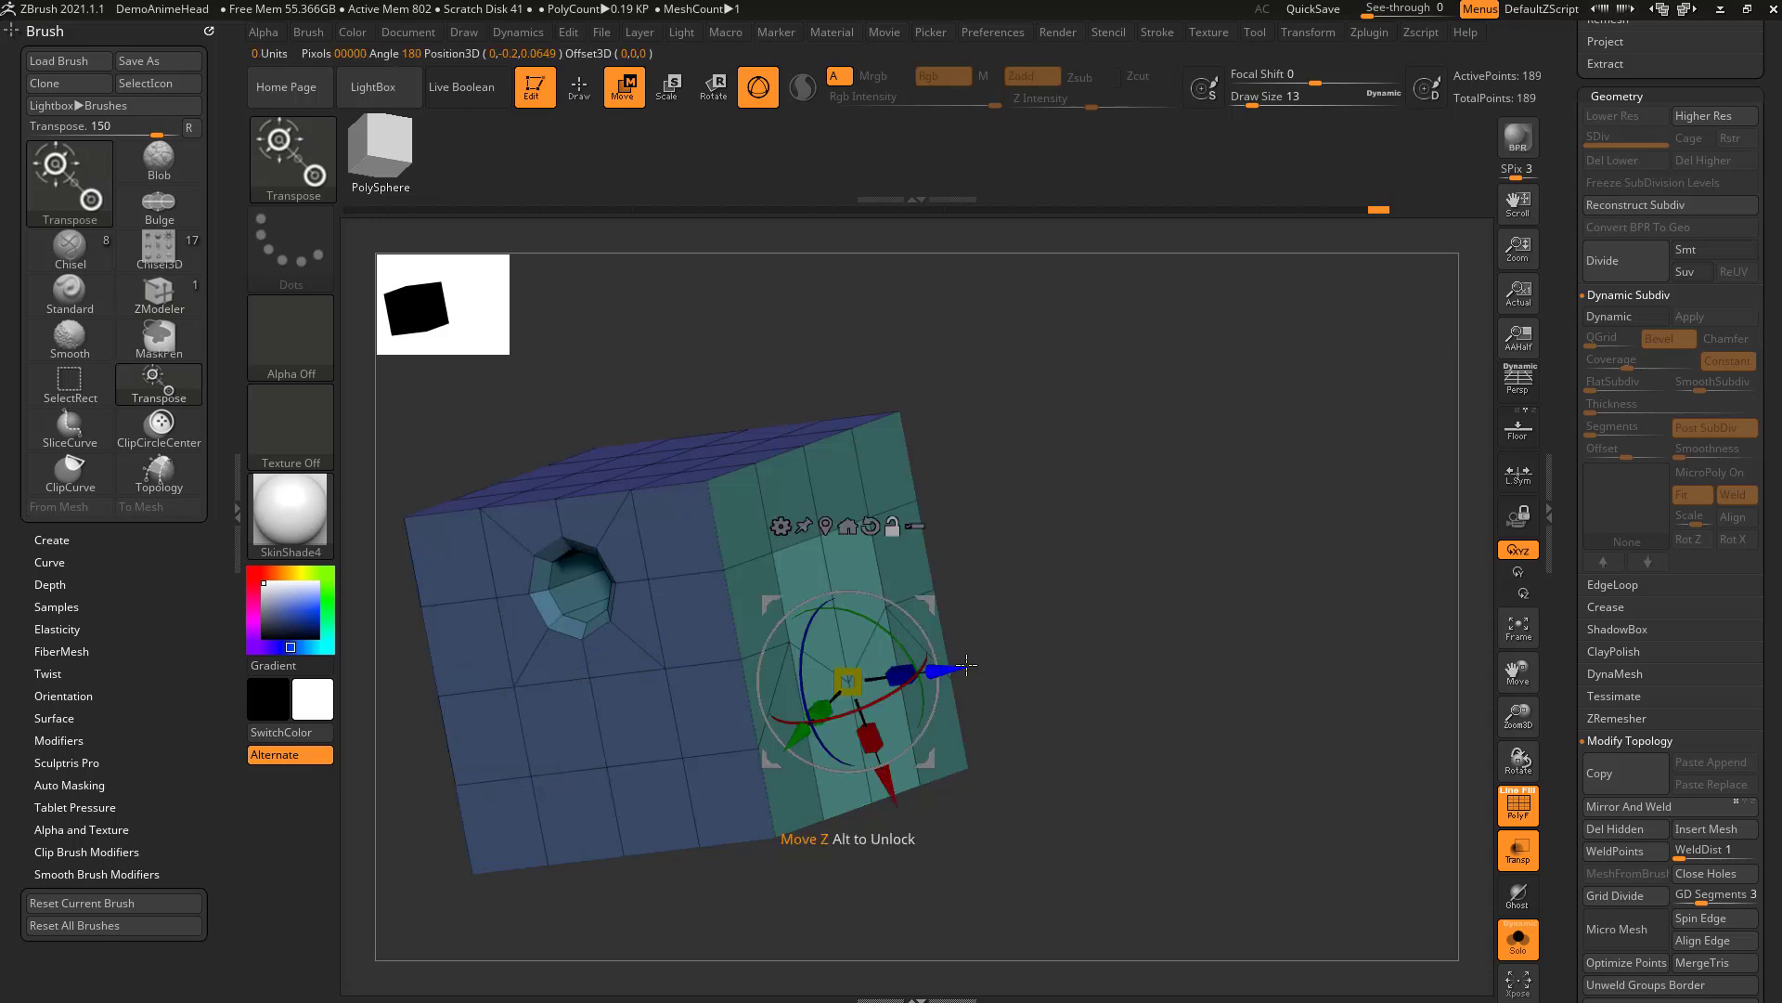
Reset the gizmo's orientation, move the unmasked middle point up along the Z axis, and return to Draw mode with the ZModeler brush.
click(872, 526)
drag(829, 578, 817, 515)
mouse_move(1033, 545)
shift+mouse_down()
mouse_move(1099, 558)
mouse_move(1034, 577)
shift+mouse_up()
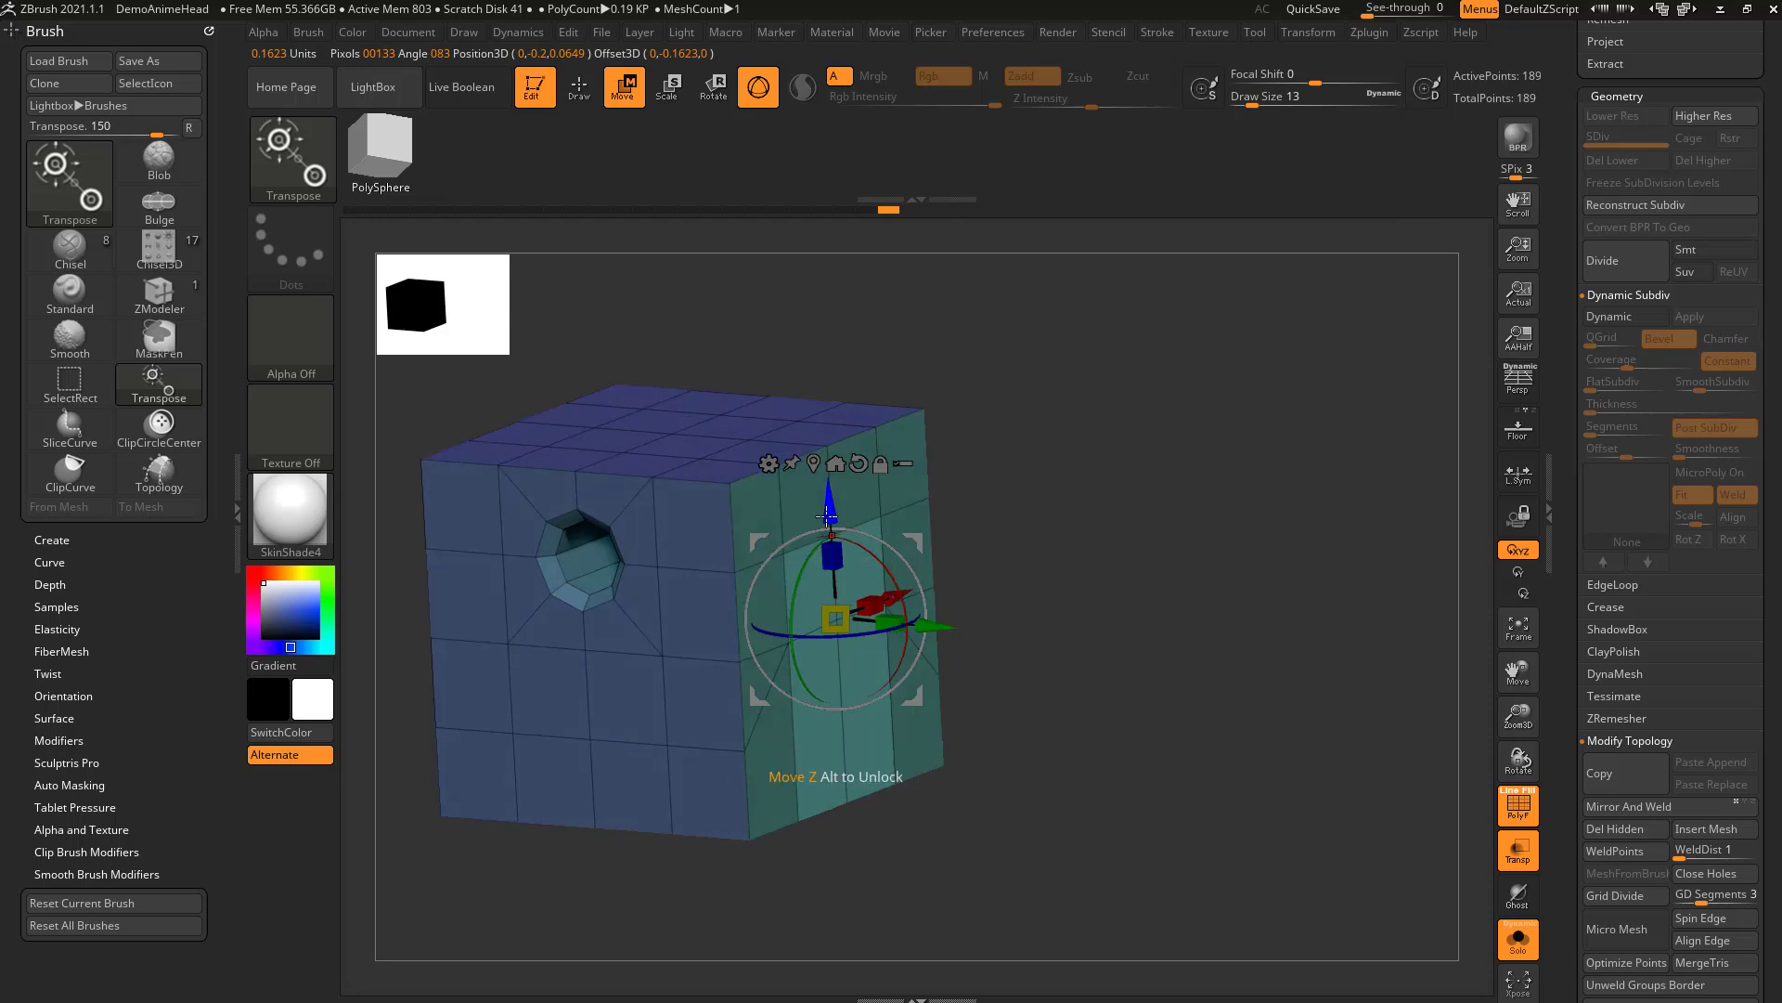
mouse_move(831, 512)
mouse_down()
mouse_move(834, 596)
mouse_move(829, 510)
mouse_up()
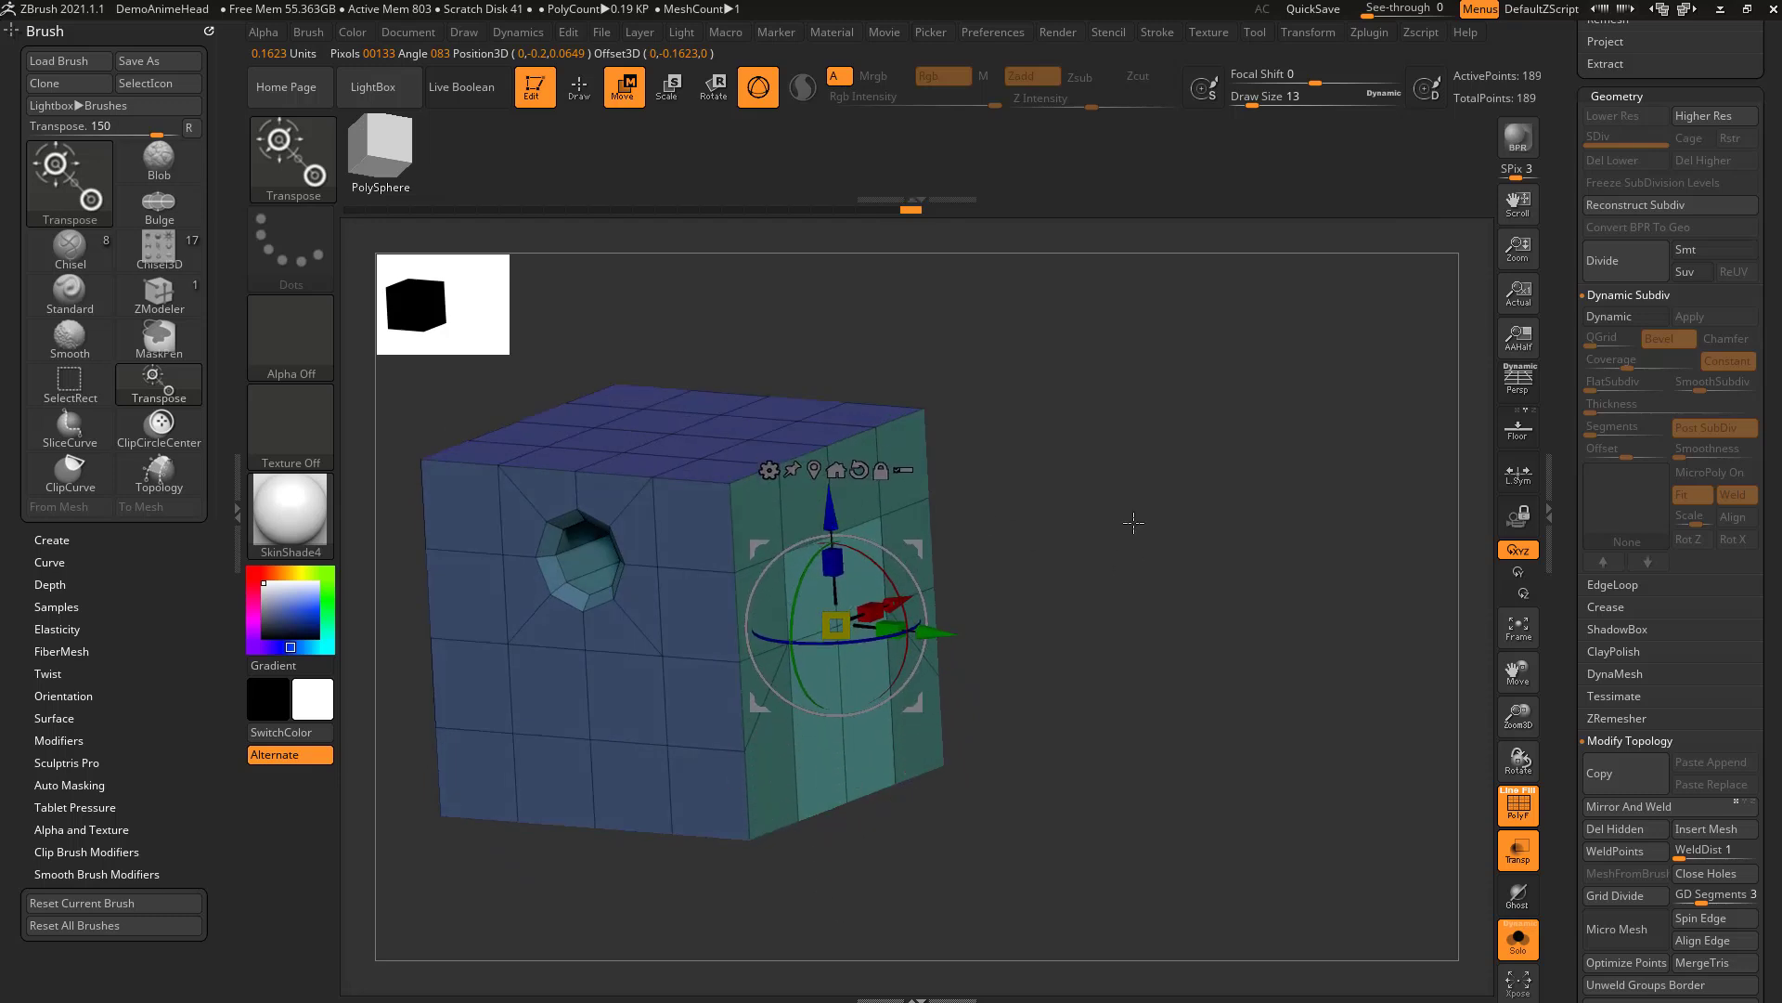
key(q)
alt+drag(1161, 652, 1132, 622)
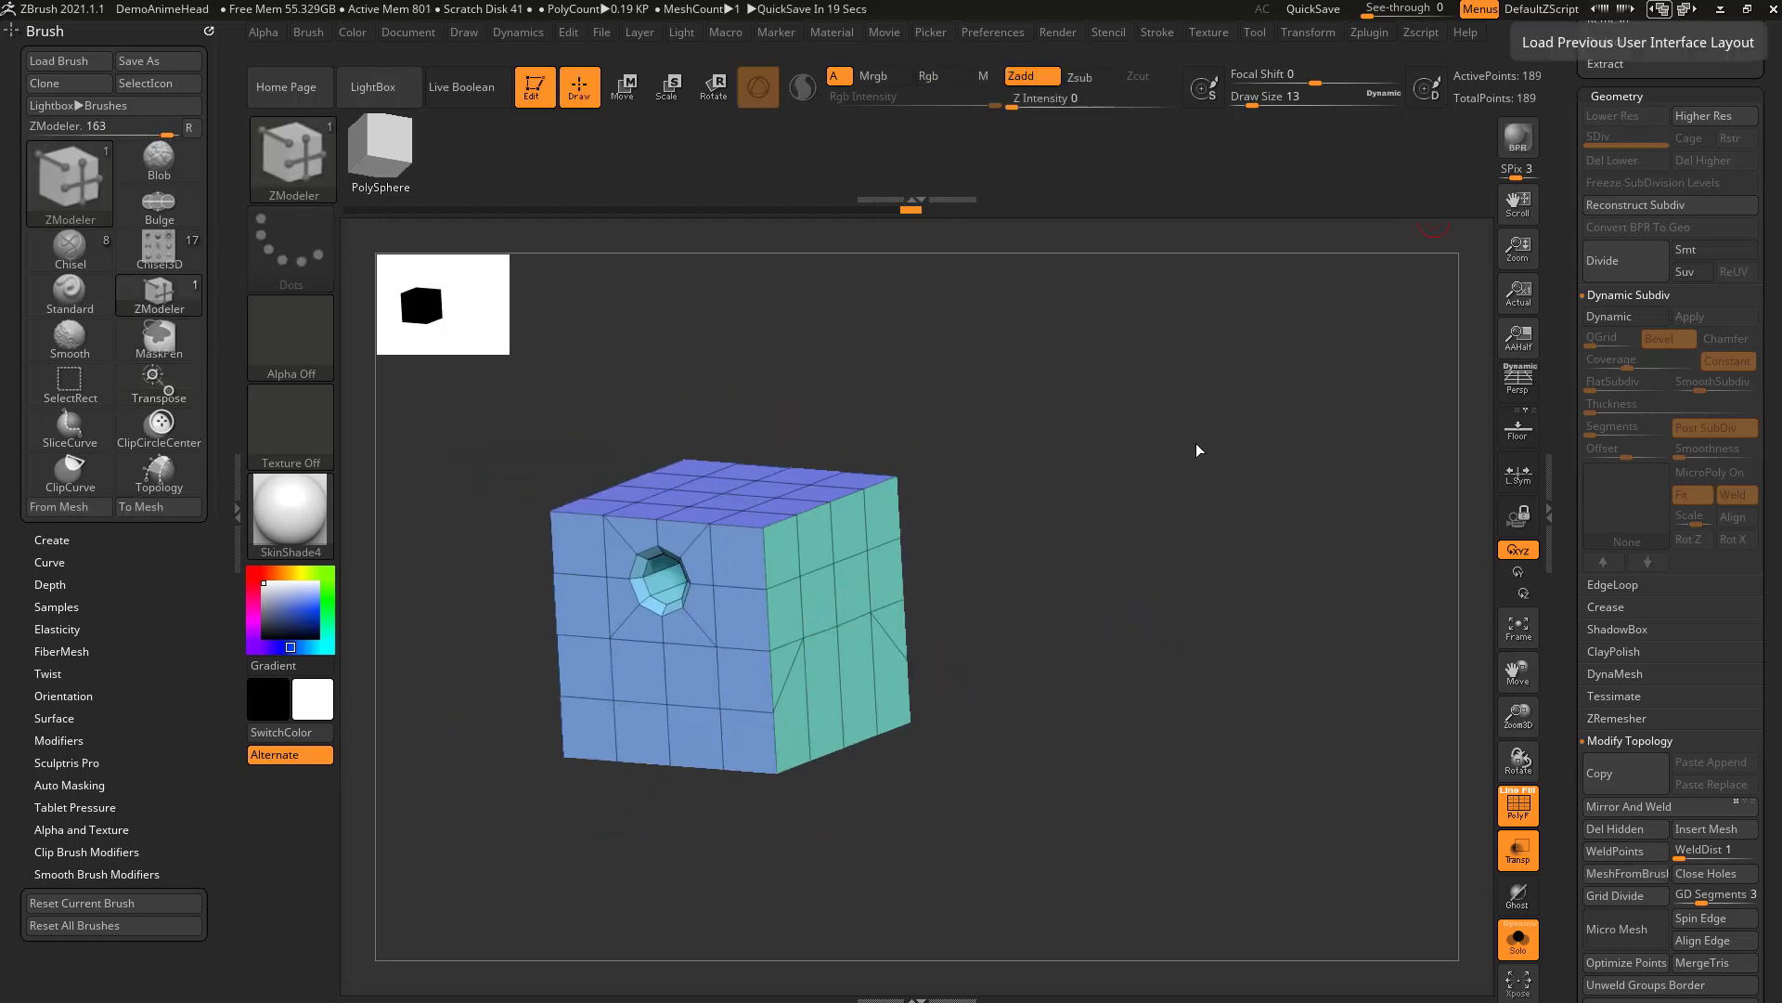
Delete polygons along two opposite edges of the purple face to create two openings.
drag(1197, 448, 1033, 484)
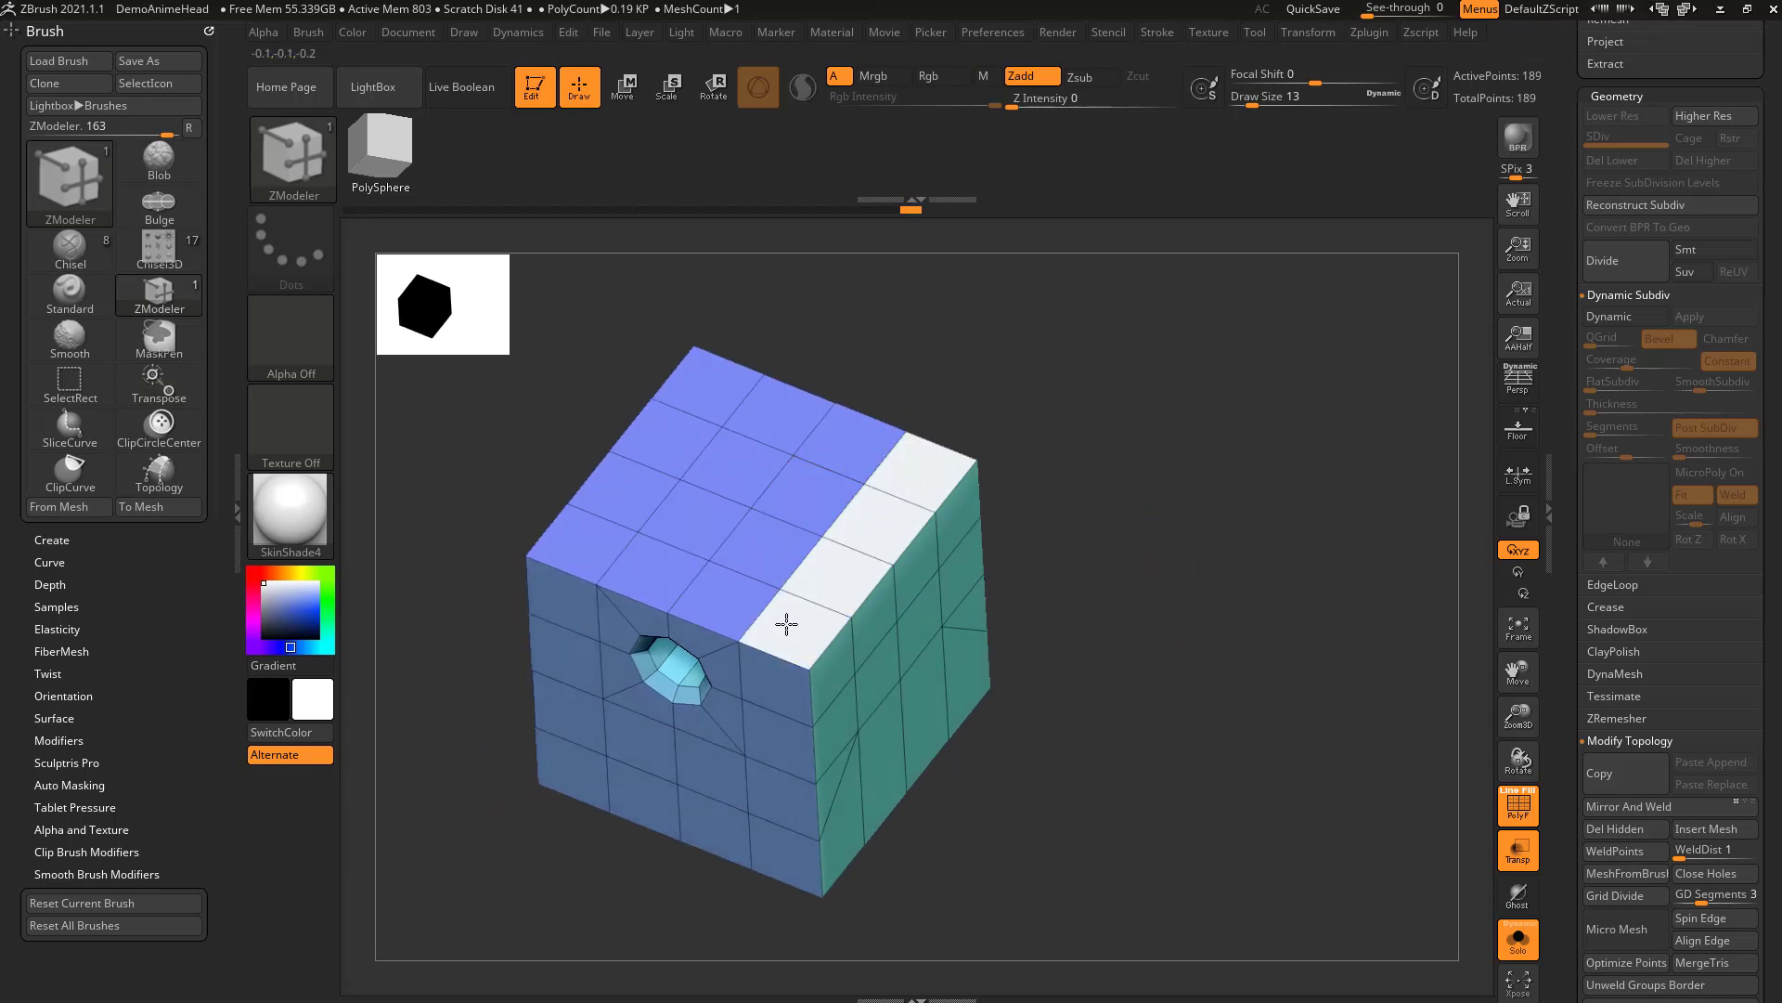
click(820, 491)
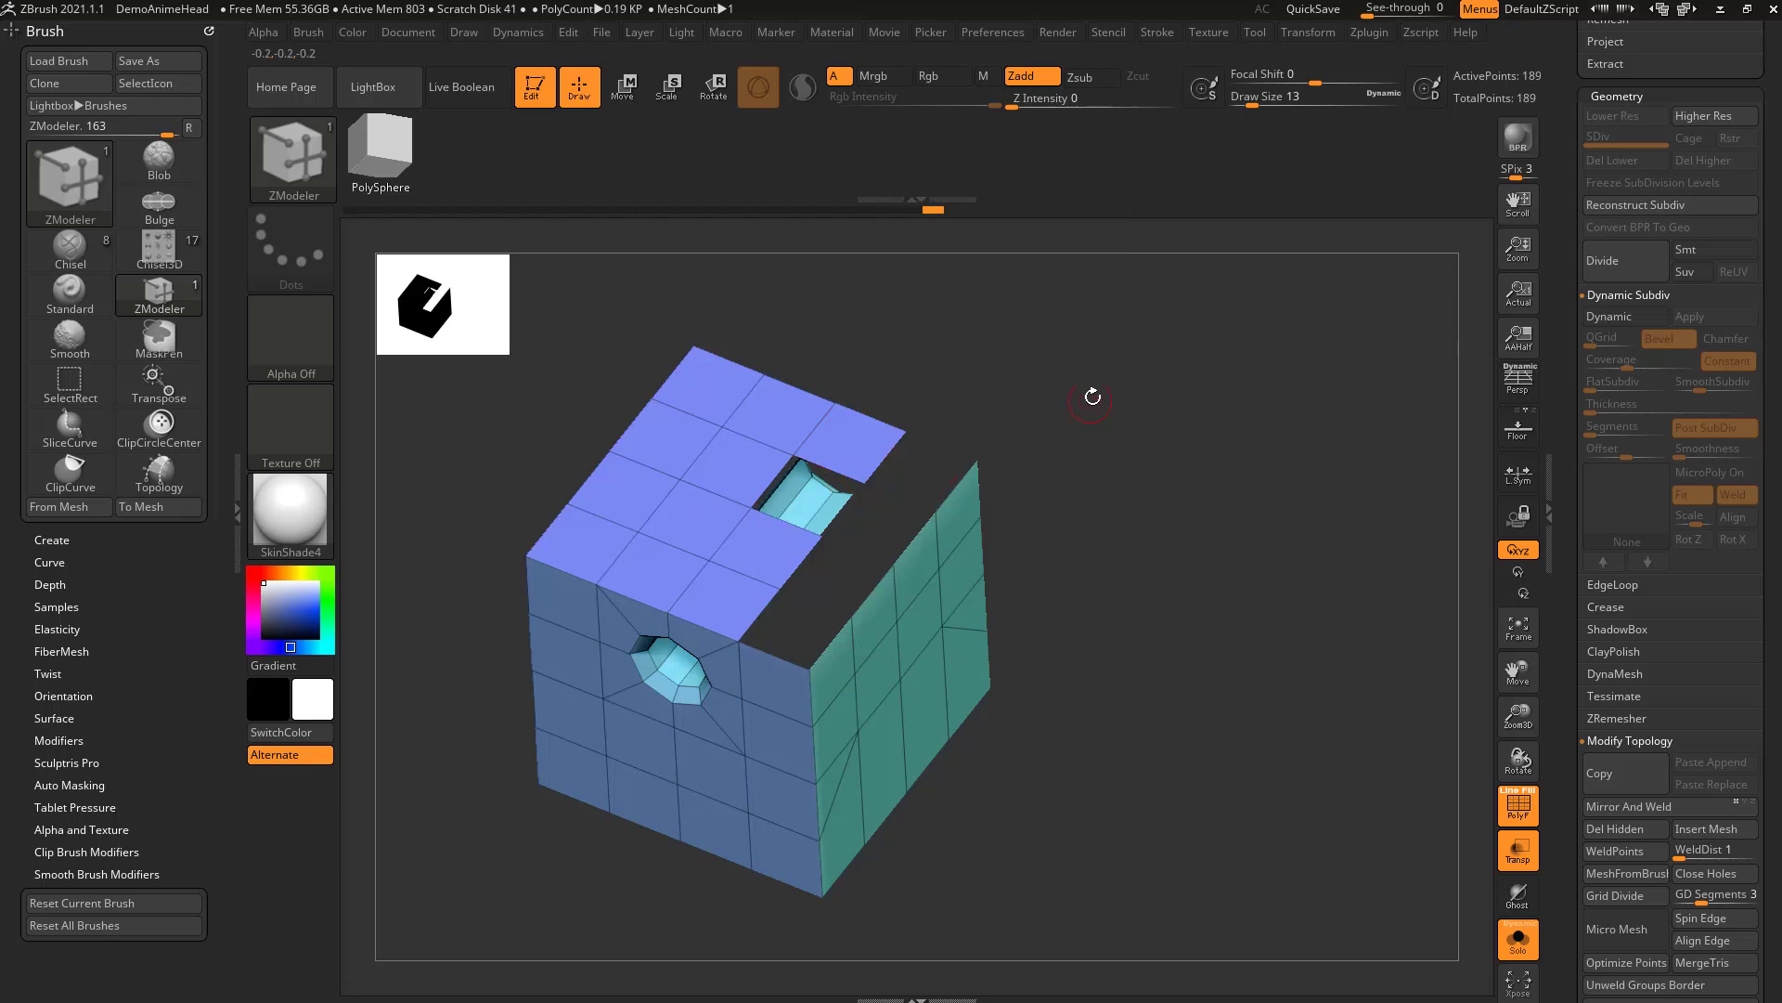
drag(1094, 402, 1122, 505)
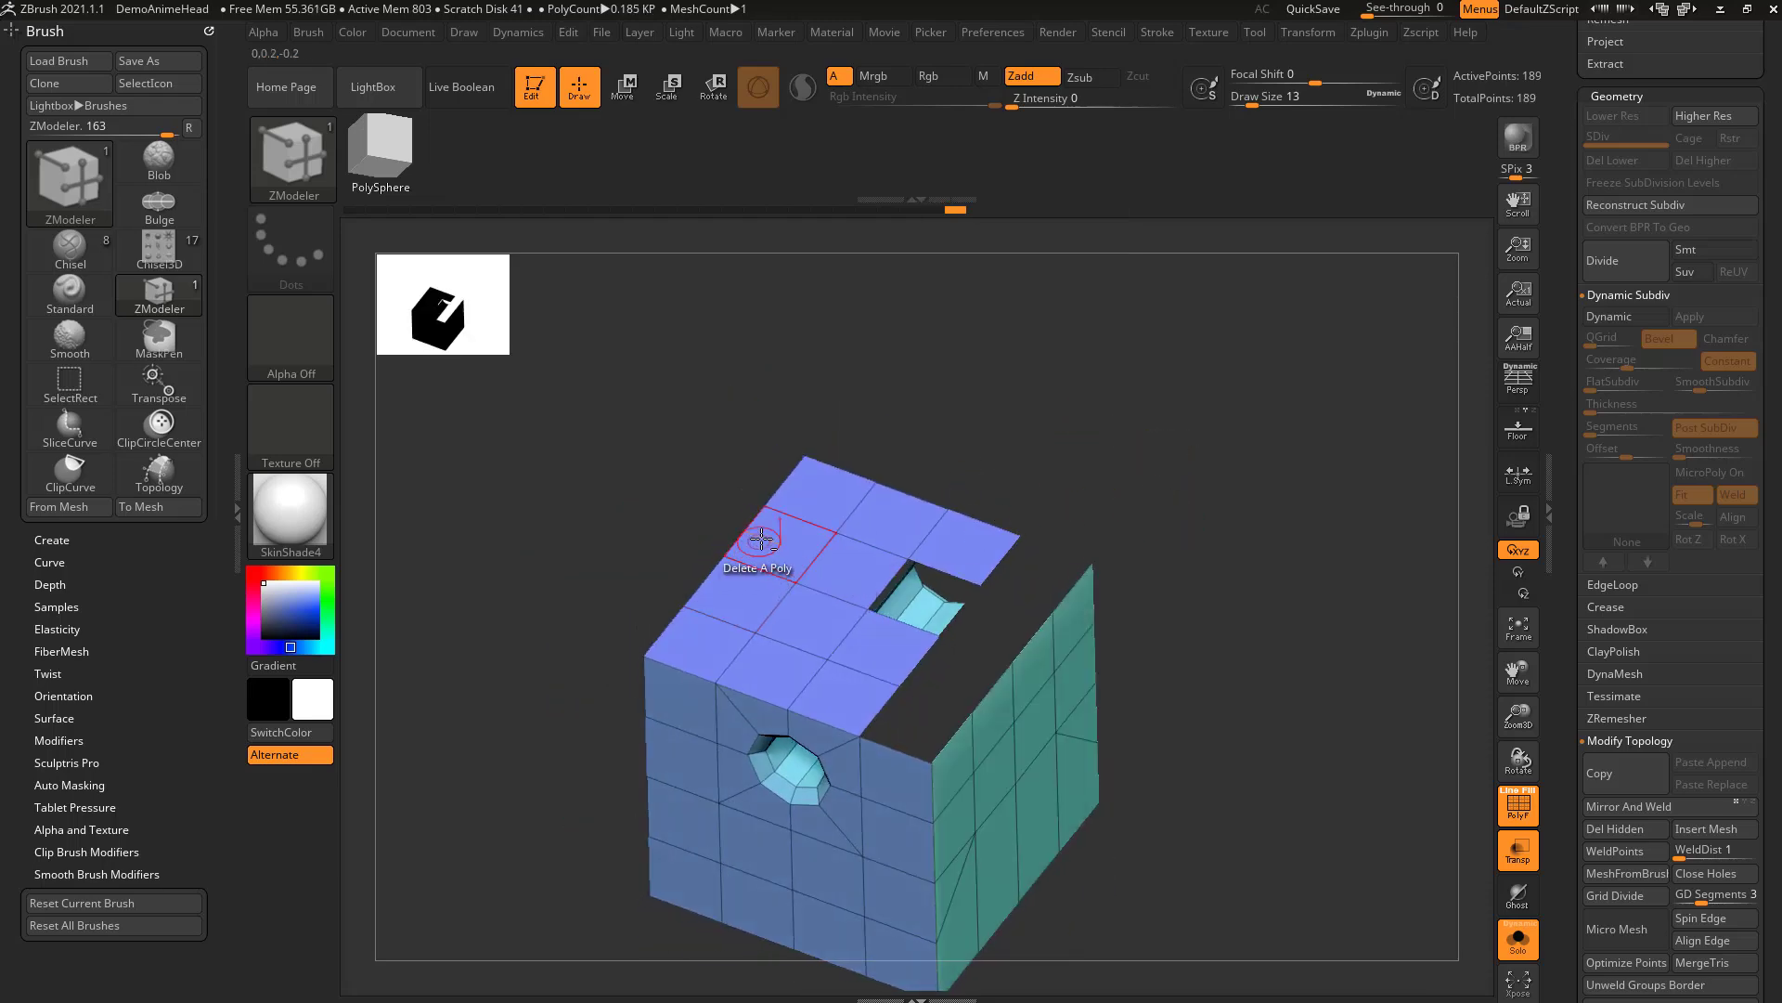
click(740, 569)
Try the Bridge edge action with the Two Holes target and Circle curve across the two openings, and undo the bridge.
key(space)
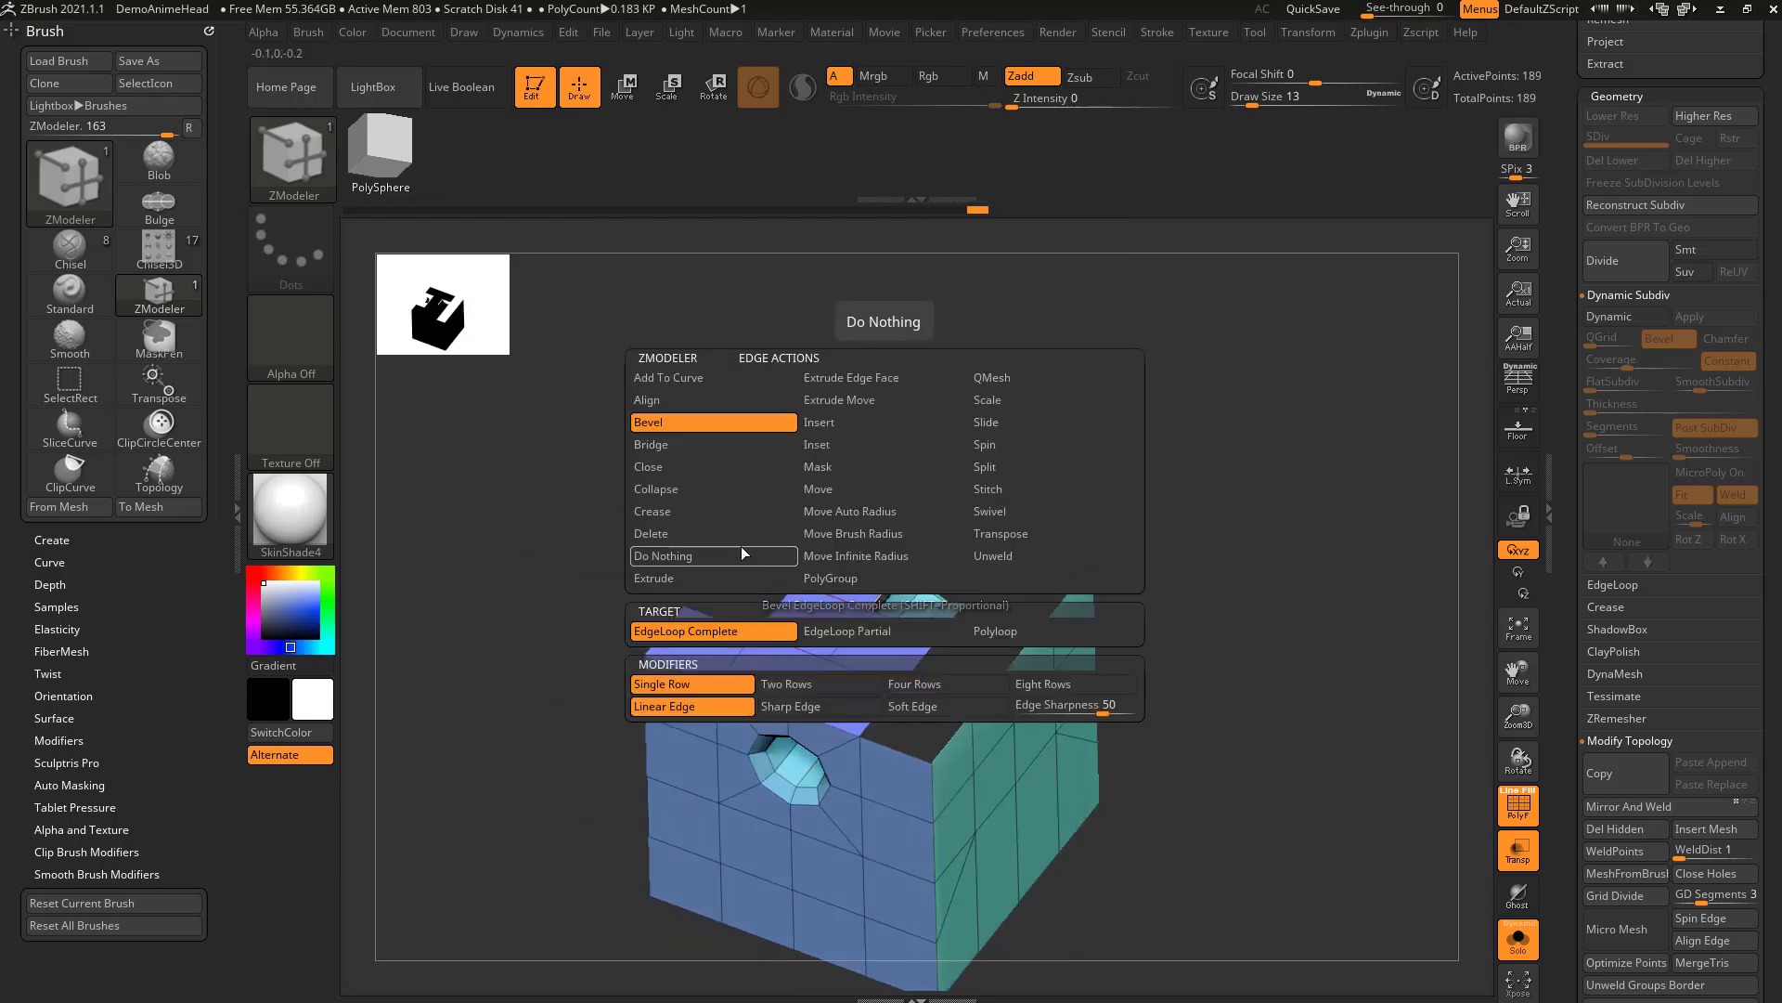
click(687, 445)
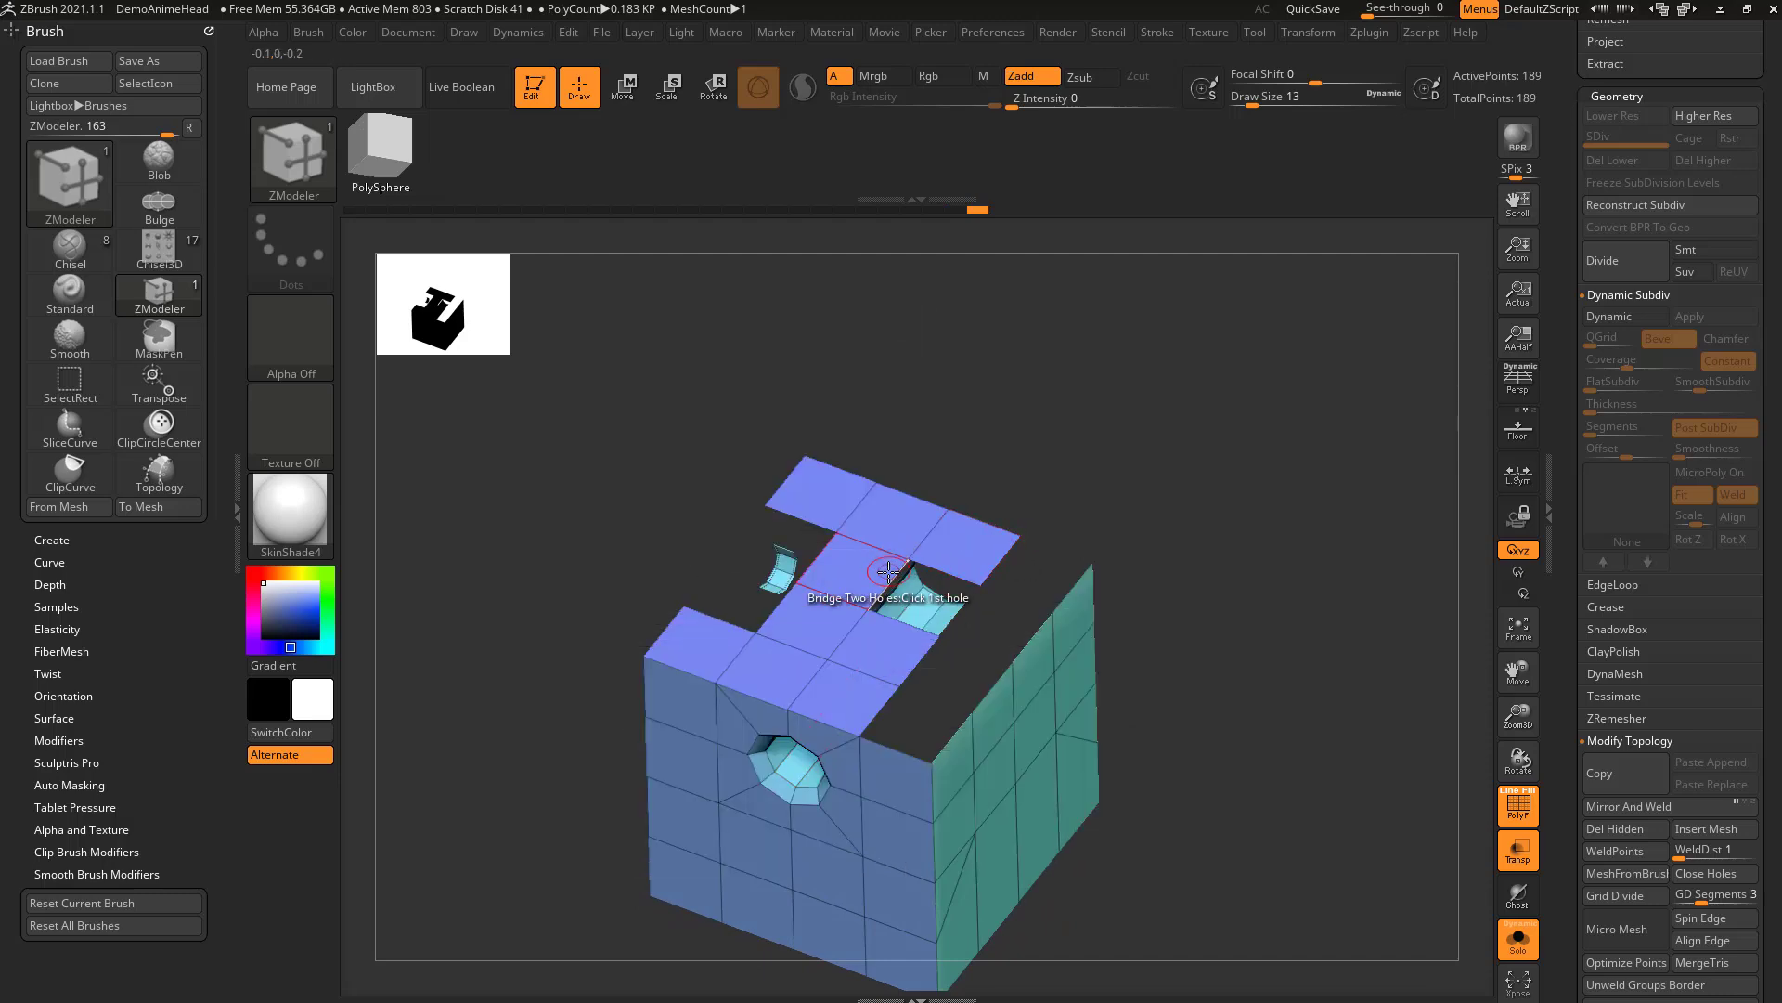
drag(1059, 441, 879, 547)
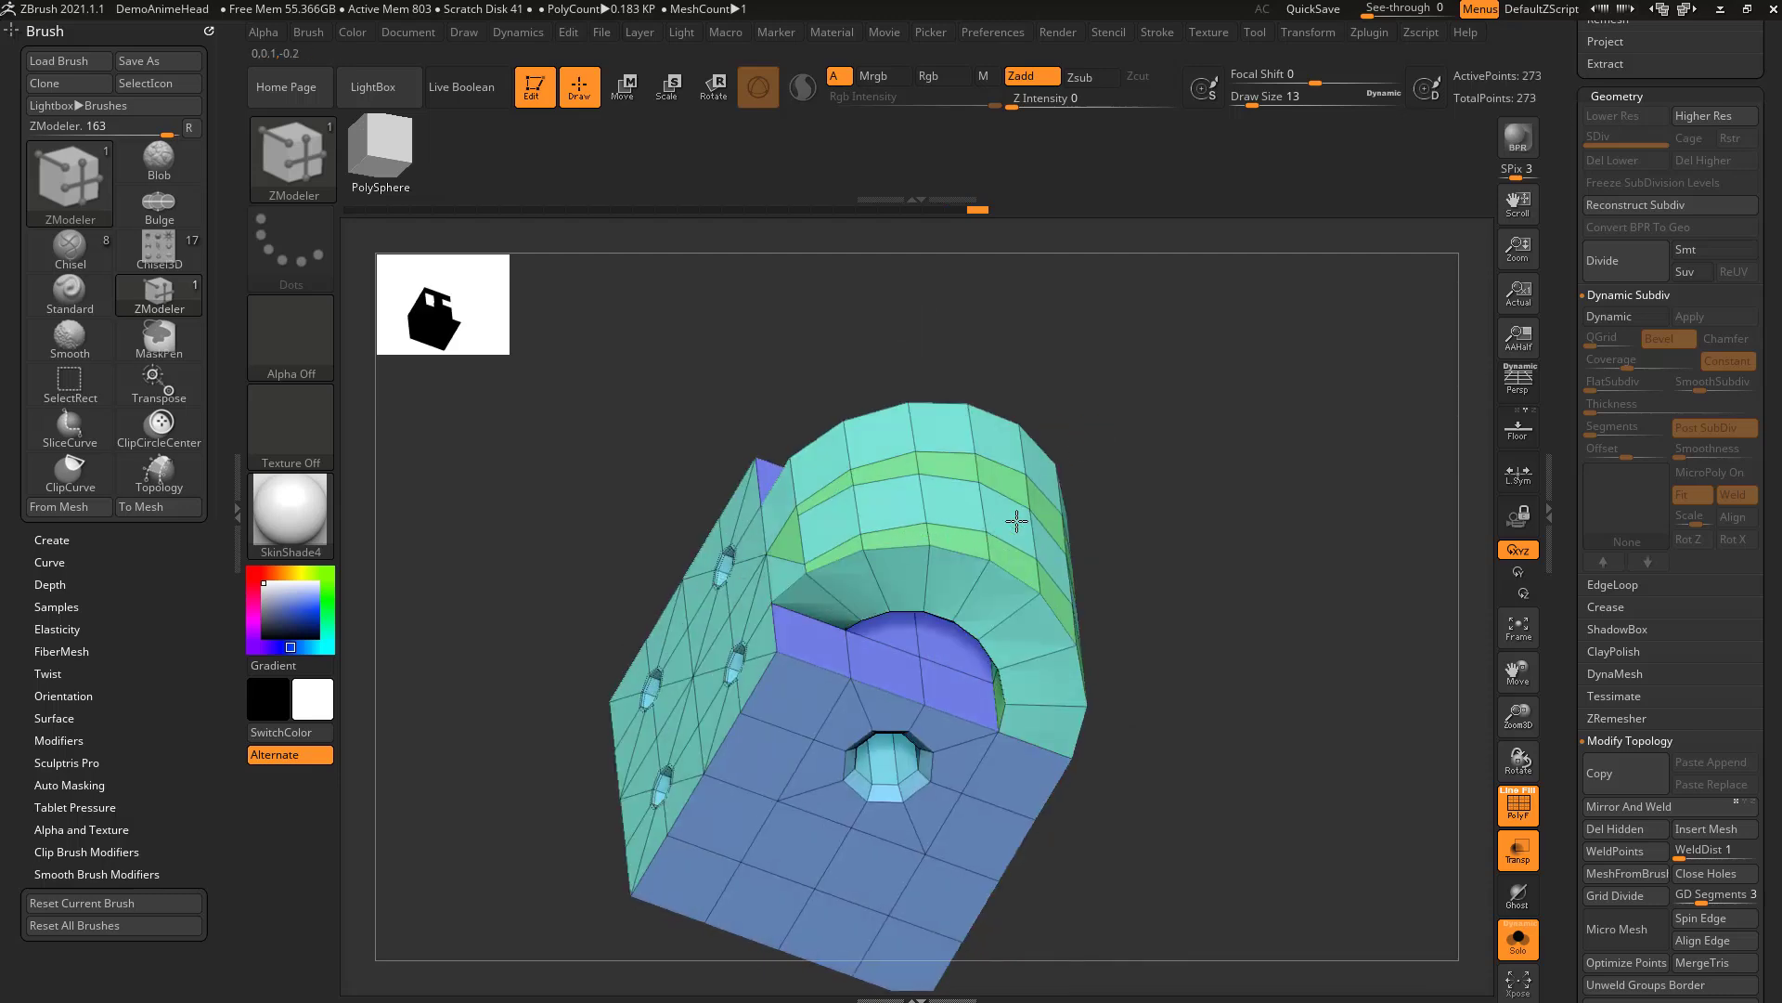
drag(1262, 525, 1349, 525)
key(ctrl+z)
Set the Bridge edge action to Spline with Interactive Curvature and bridge the two openings into a tall arch.
key(space)
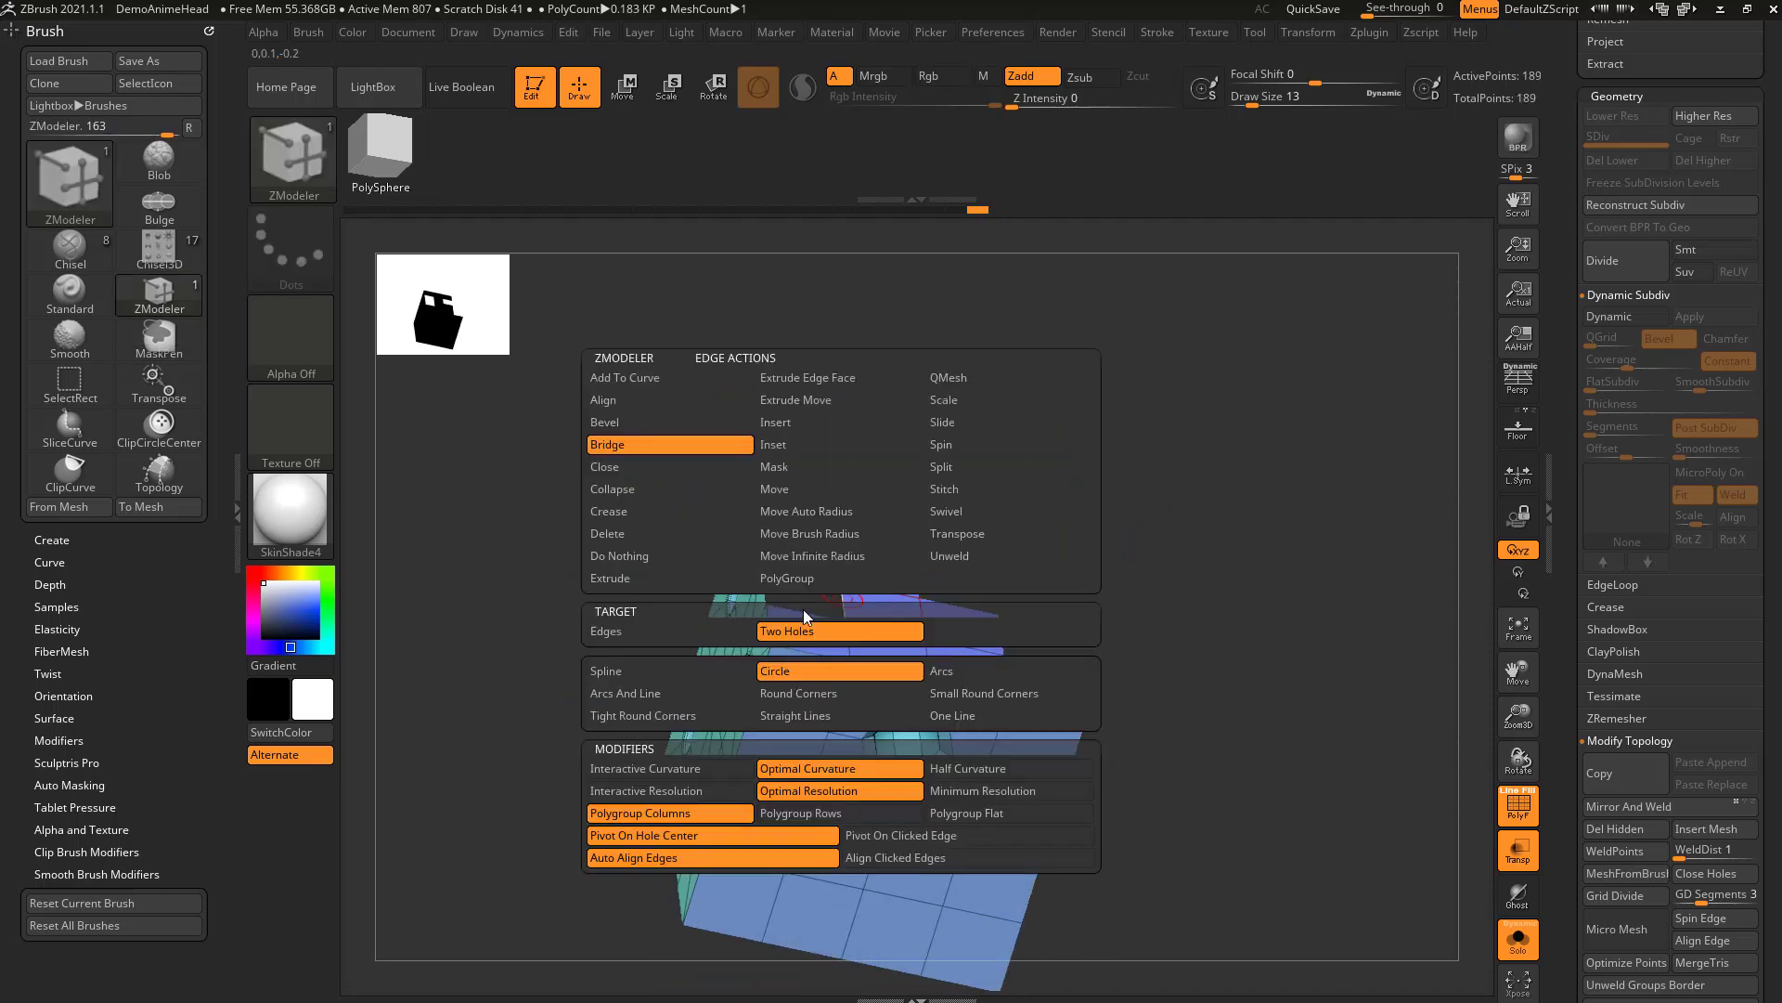
click(667, 671)
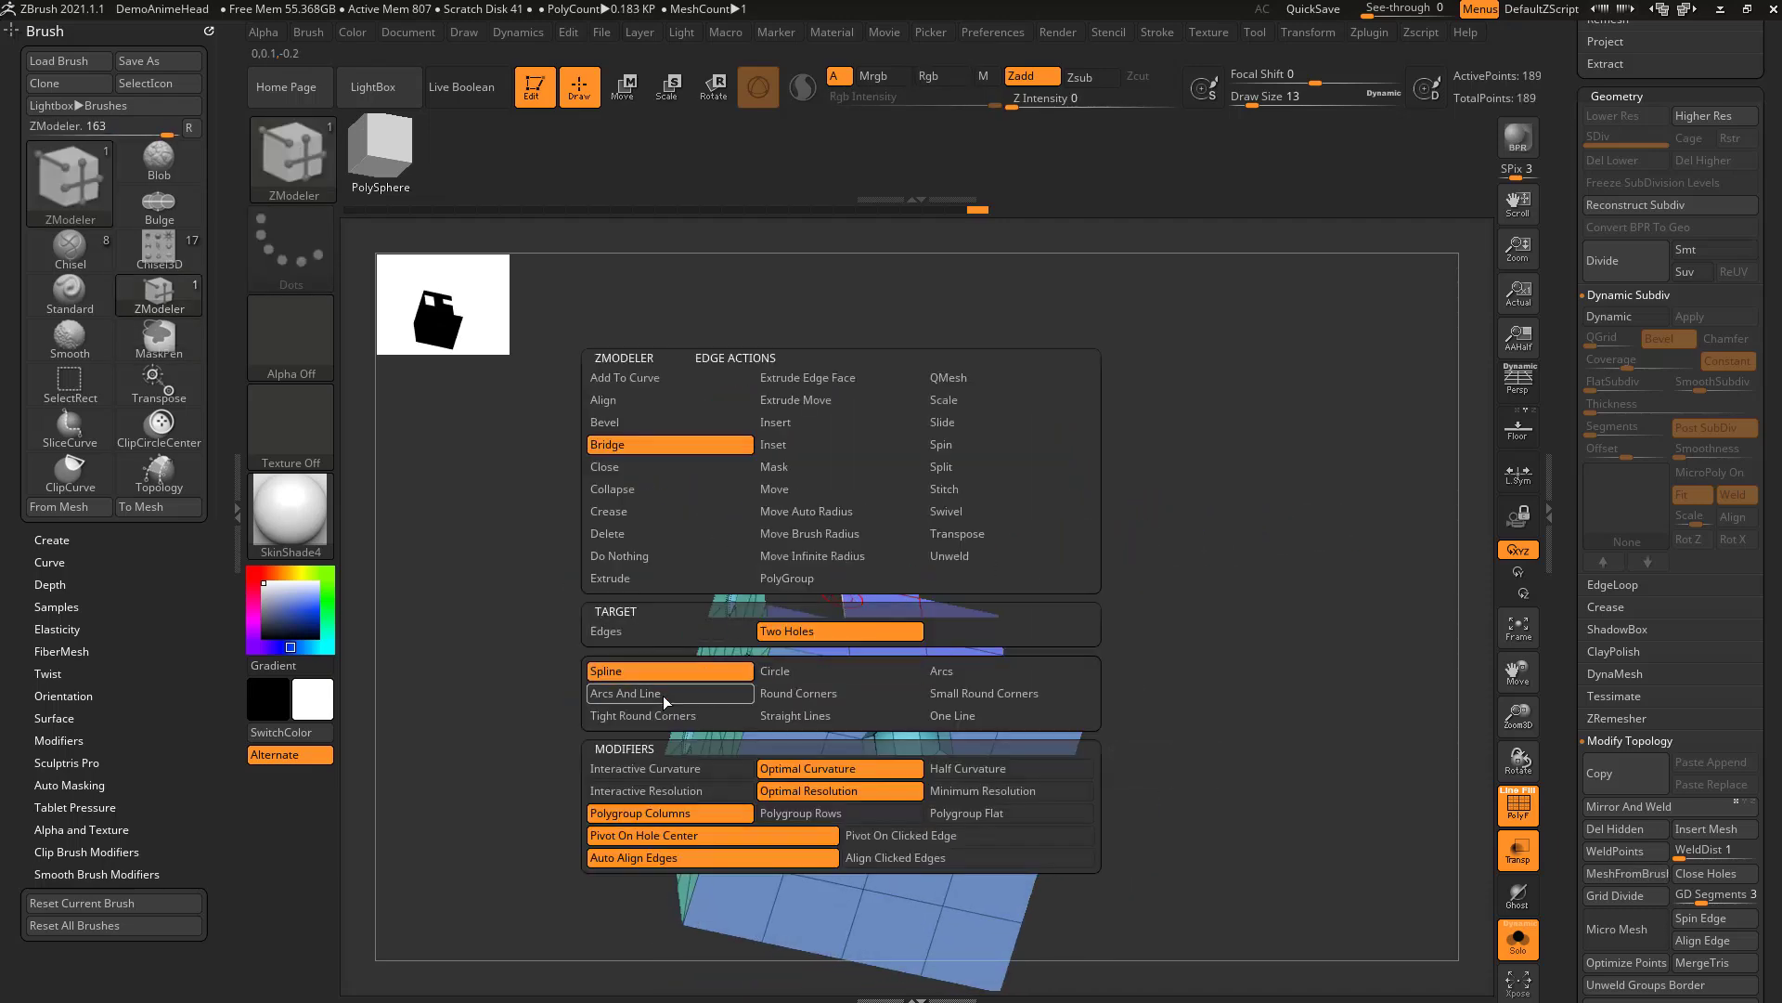
click(661, 767)
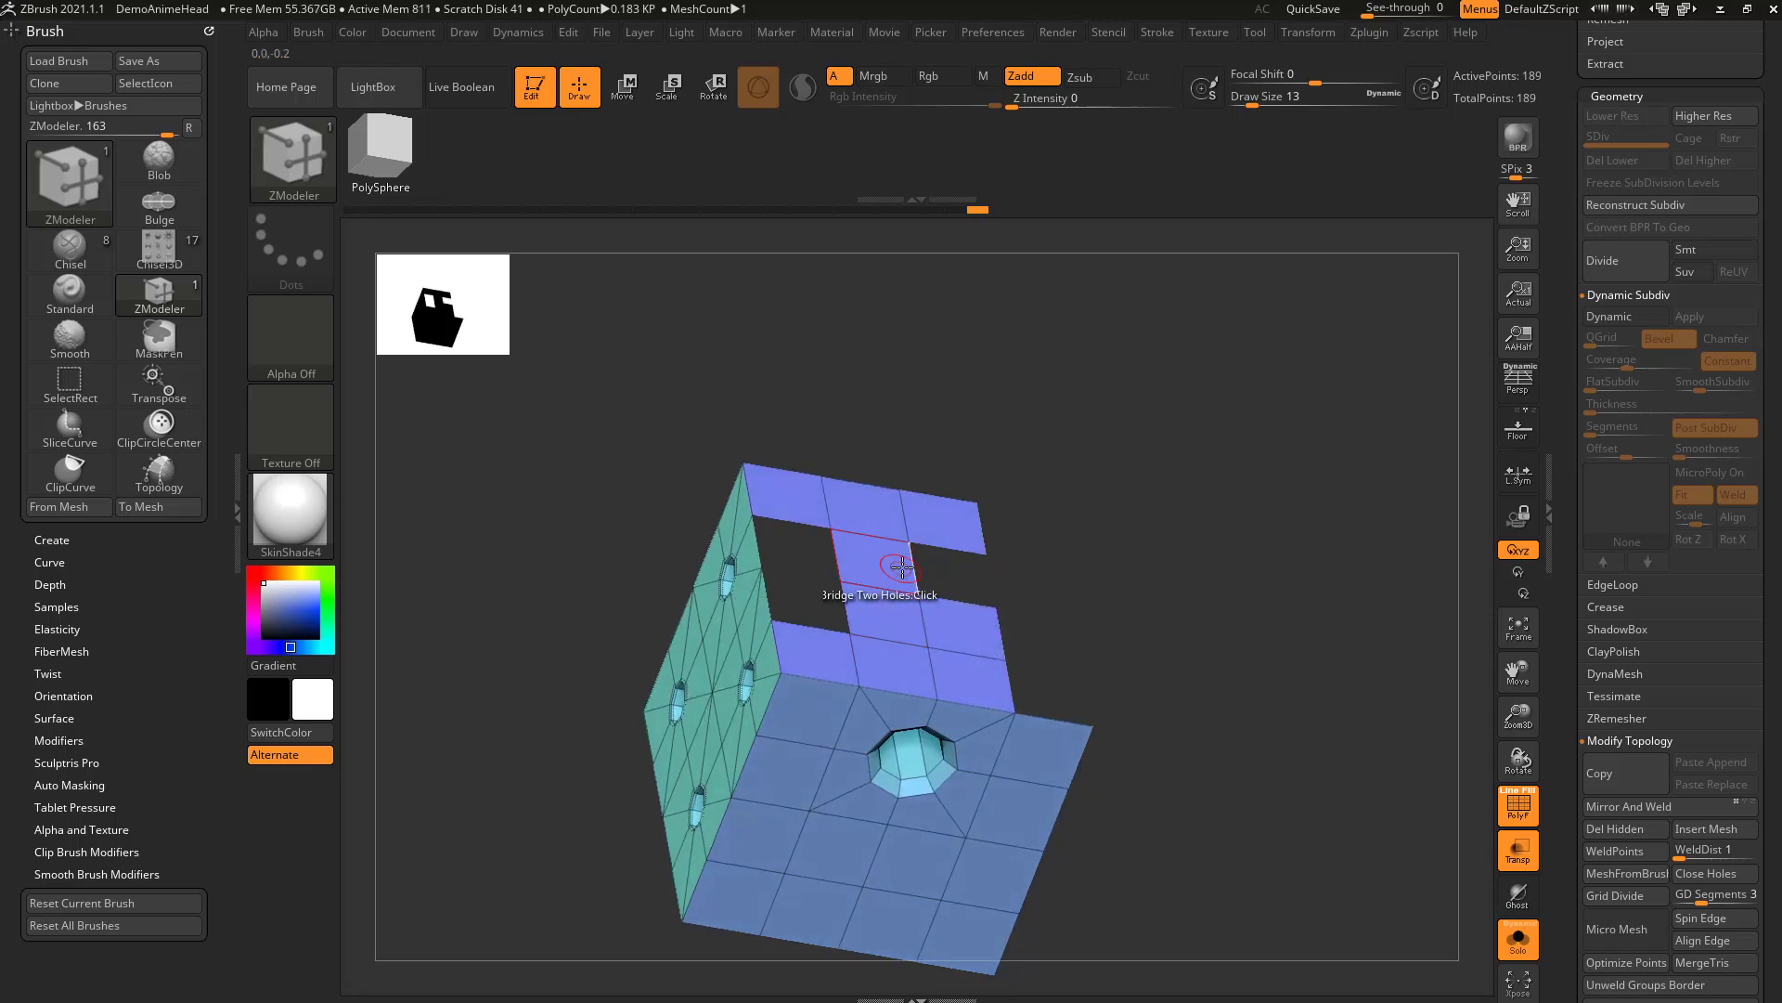
drag(840, 608, 1088, 533)
drag(1359, 555, 1228, 475)
right_drag(1002, 604, 831, 627)
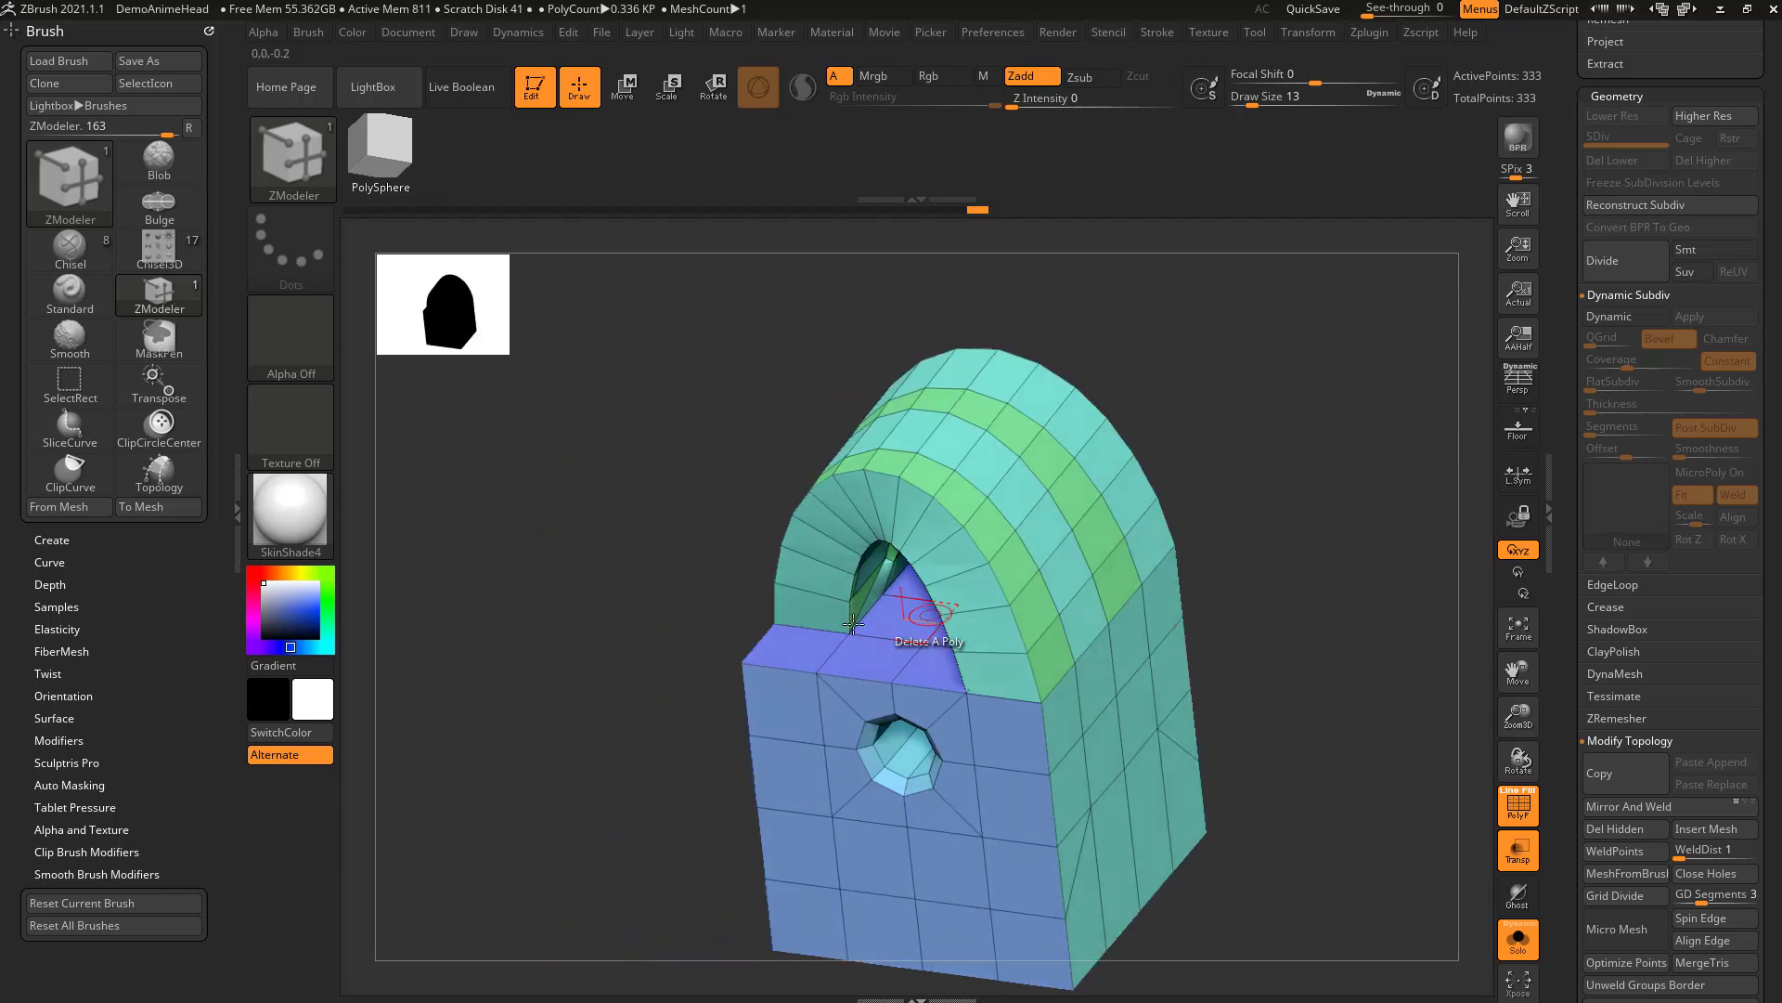
right_drag(648, 647, 1253, 593)
Undo the spline bridge and the polygon deletions on the purple face.
key(ctrl+z)
key(ctrl+z)
key(ctrl+z)
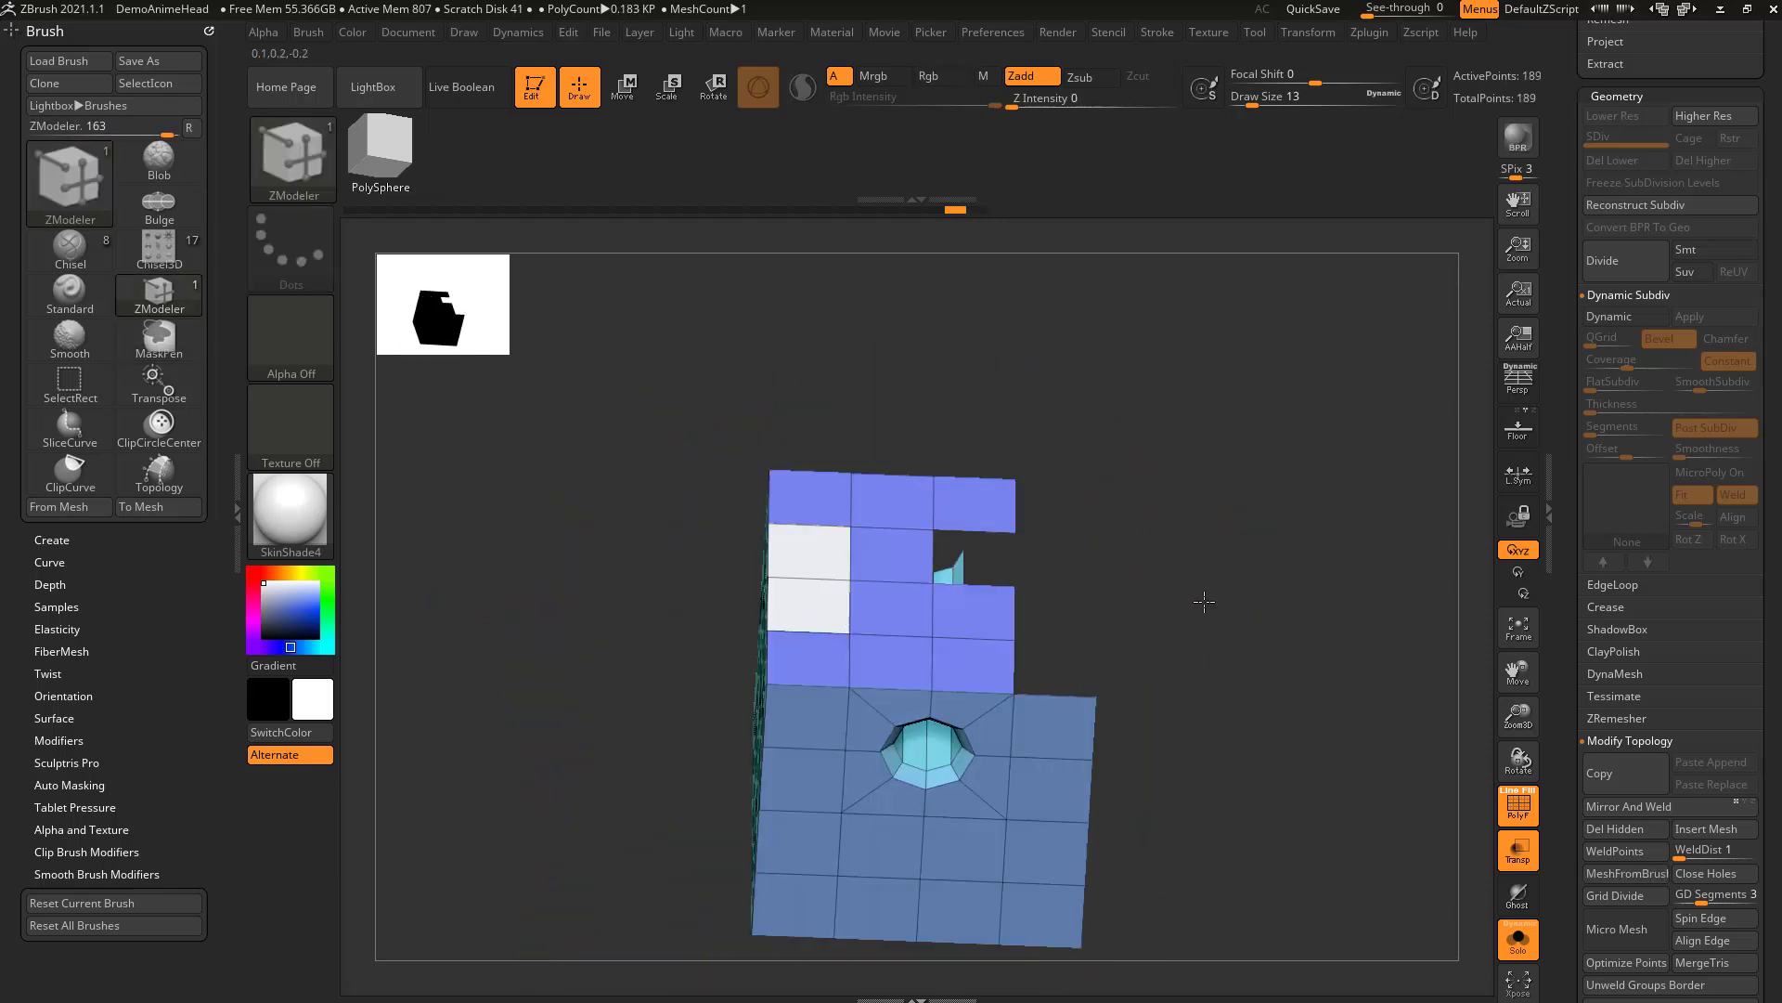
key(ctrl+z)
key(ctrl+z)
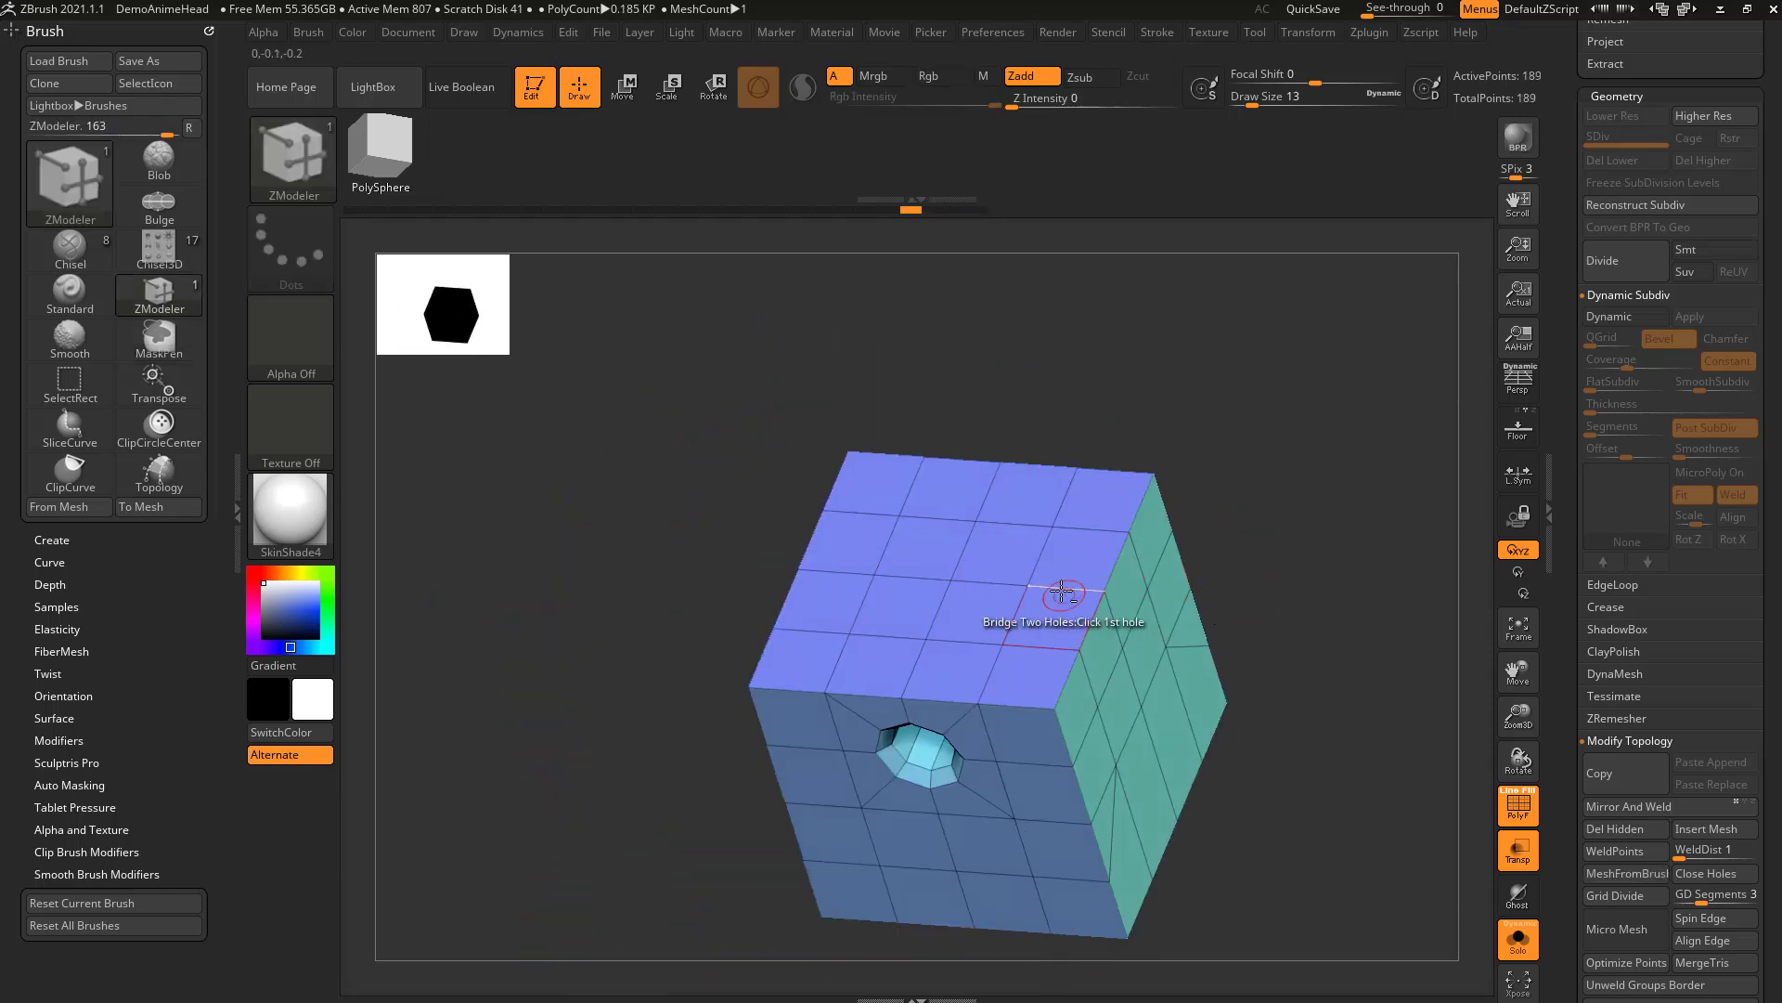
Delete two polygons at each of two opposite edges of the purple face, leaving a central strip between the openings.
alt+drag(850, 551, 838, 582)
click(843, 537)
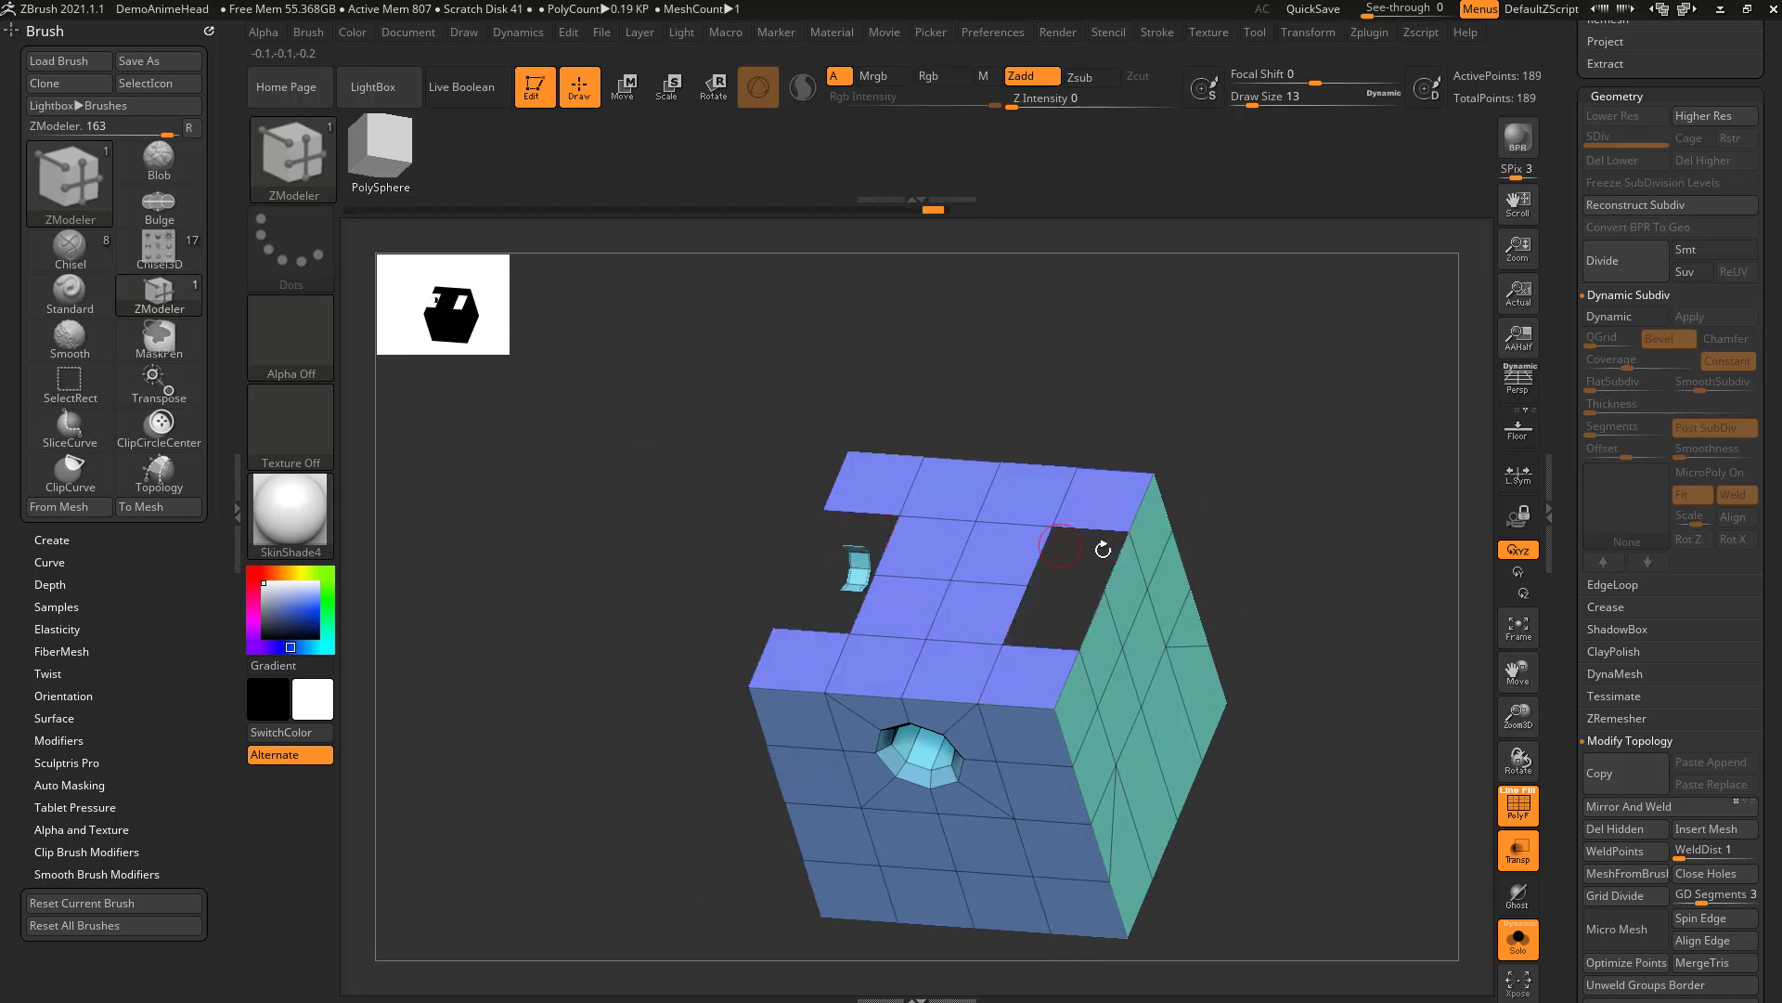
right_drag(1146, 557, 1023, 537)
Try bridging the two openings with the Tight Round Corners option, and undo both the bridge and the polygon deletions.
key(space)
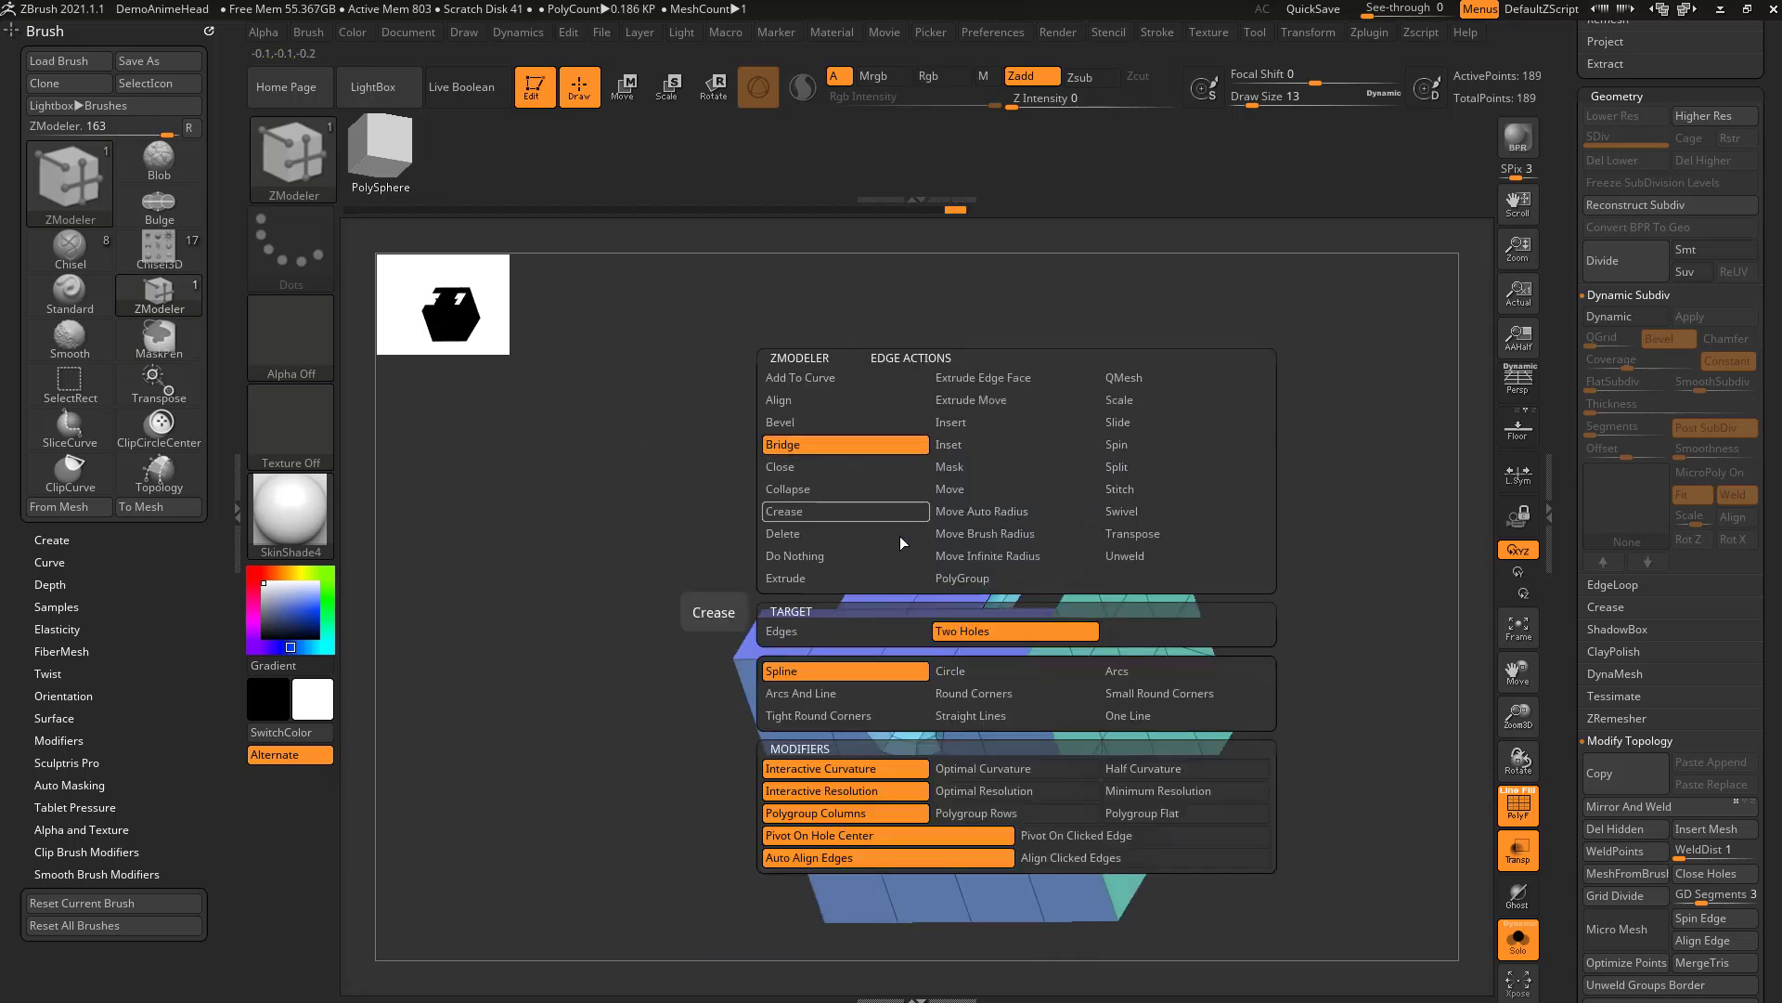
click(956, 671)
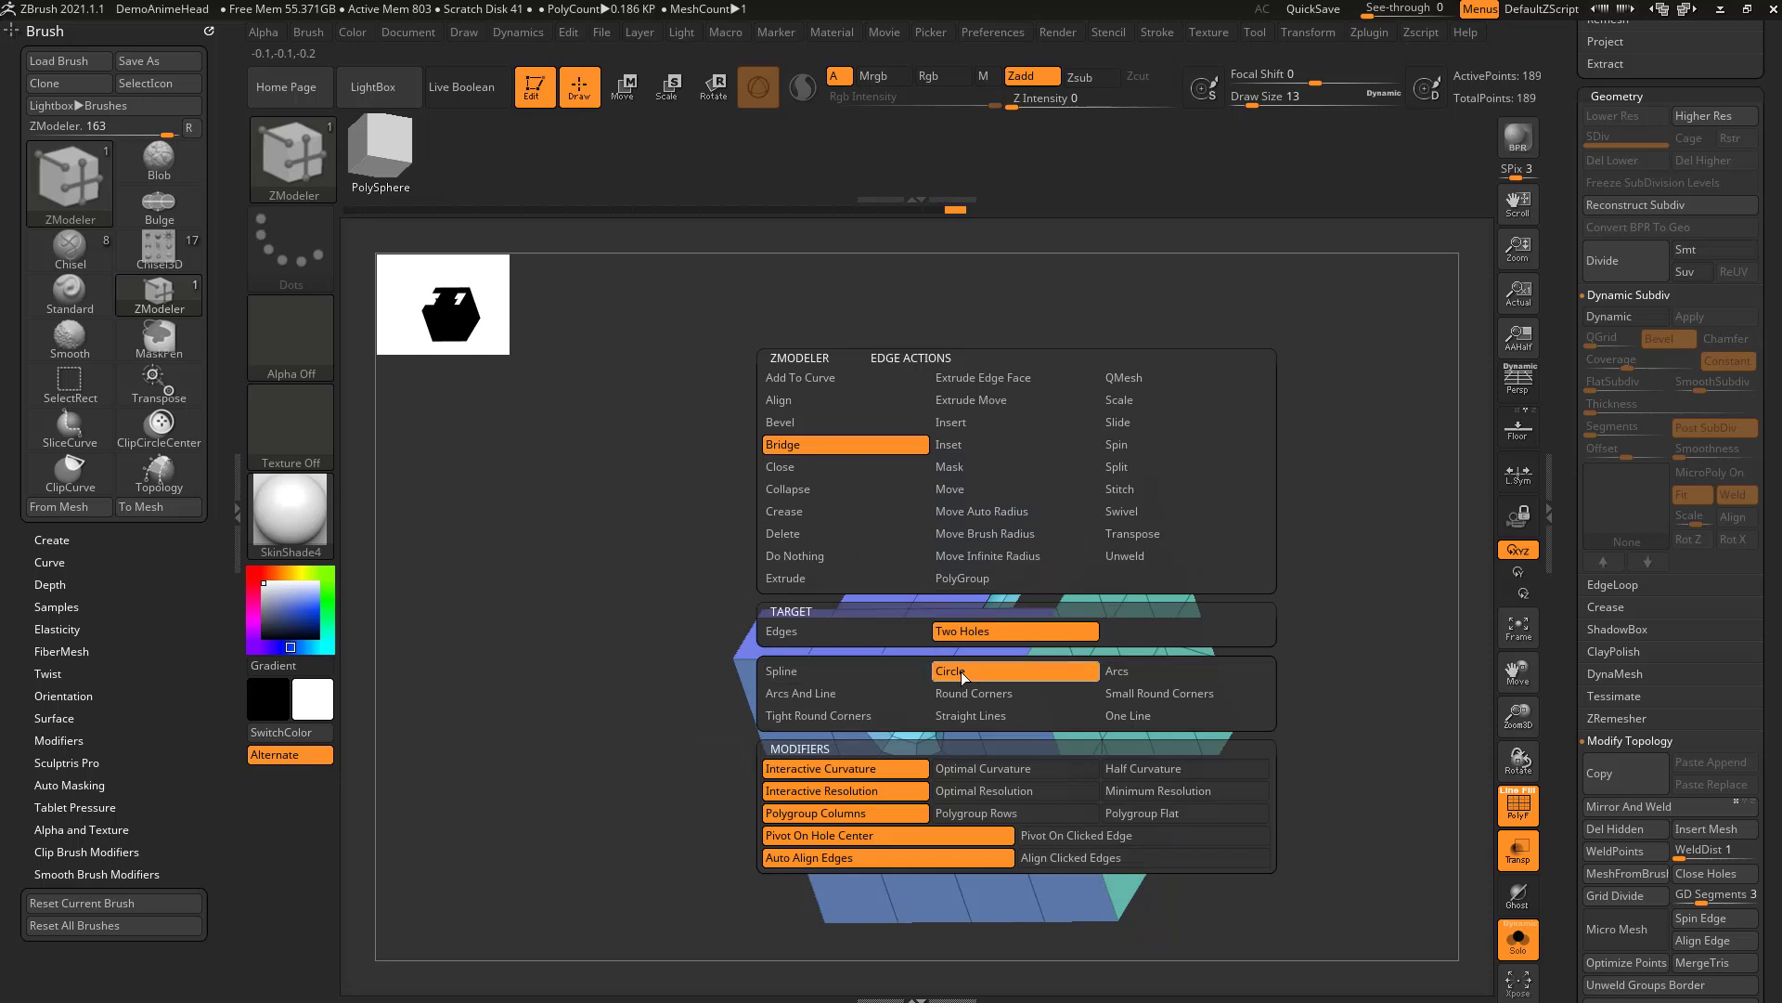
click(1010, 715)
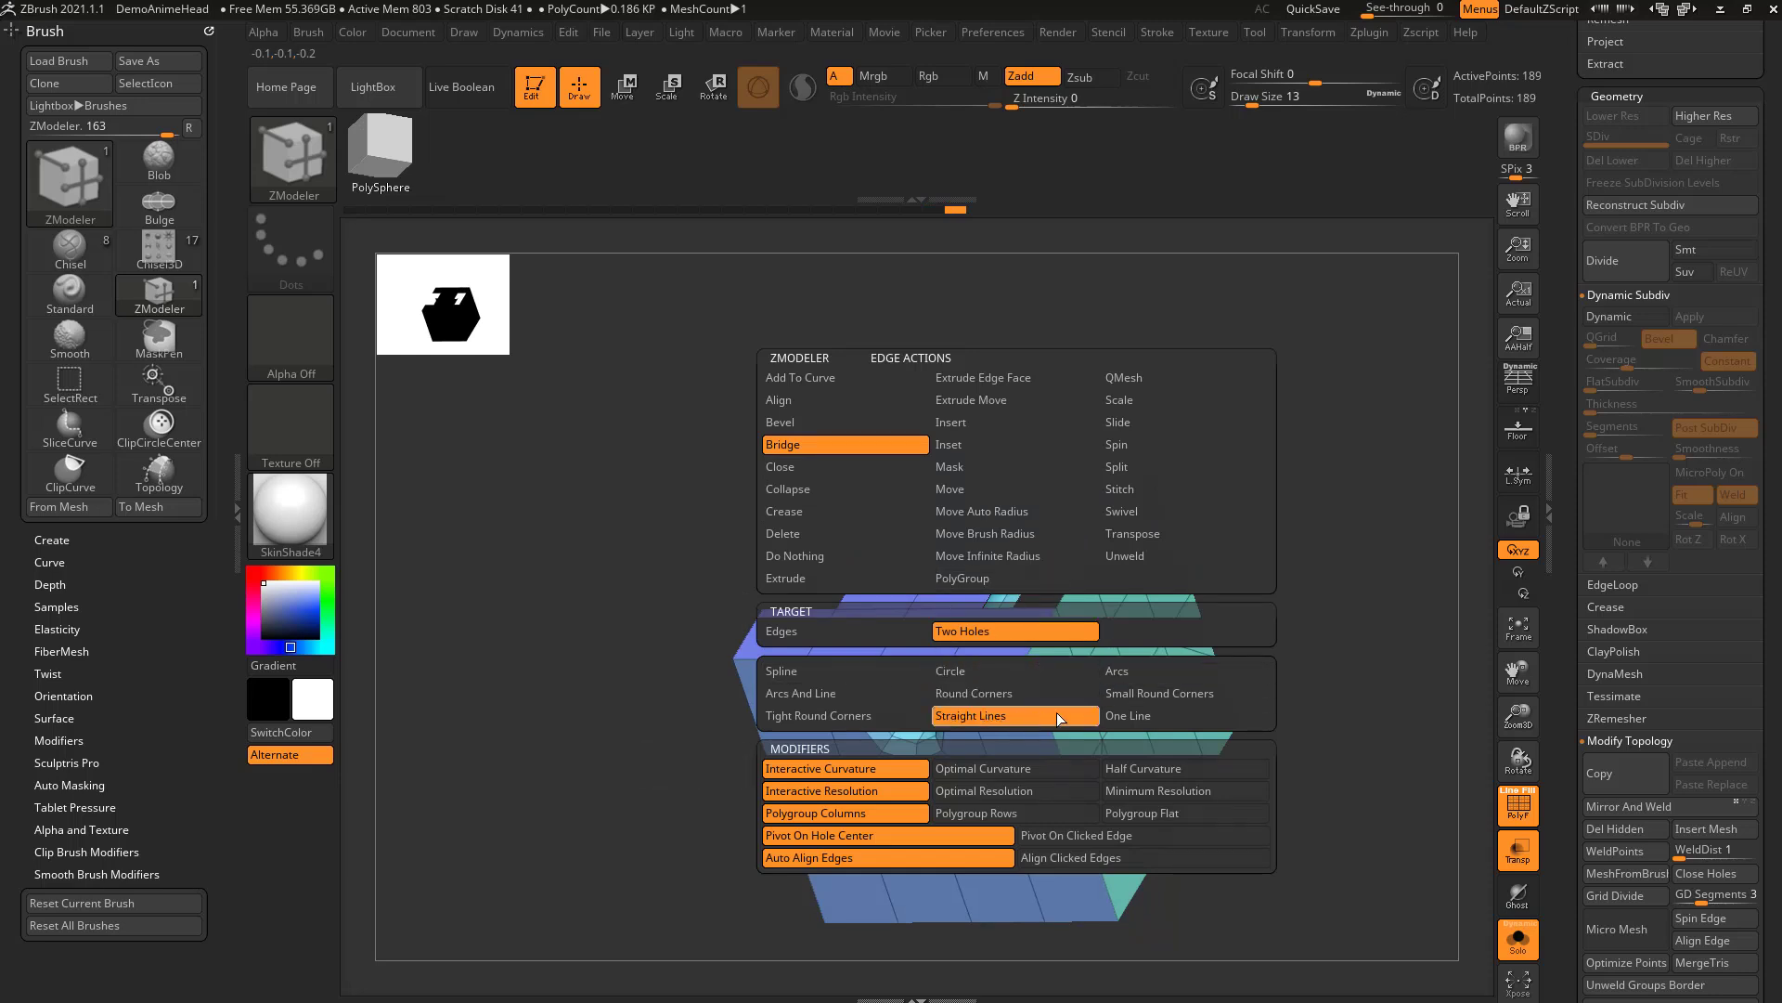
click(876, 715)
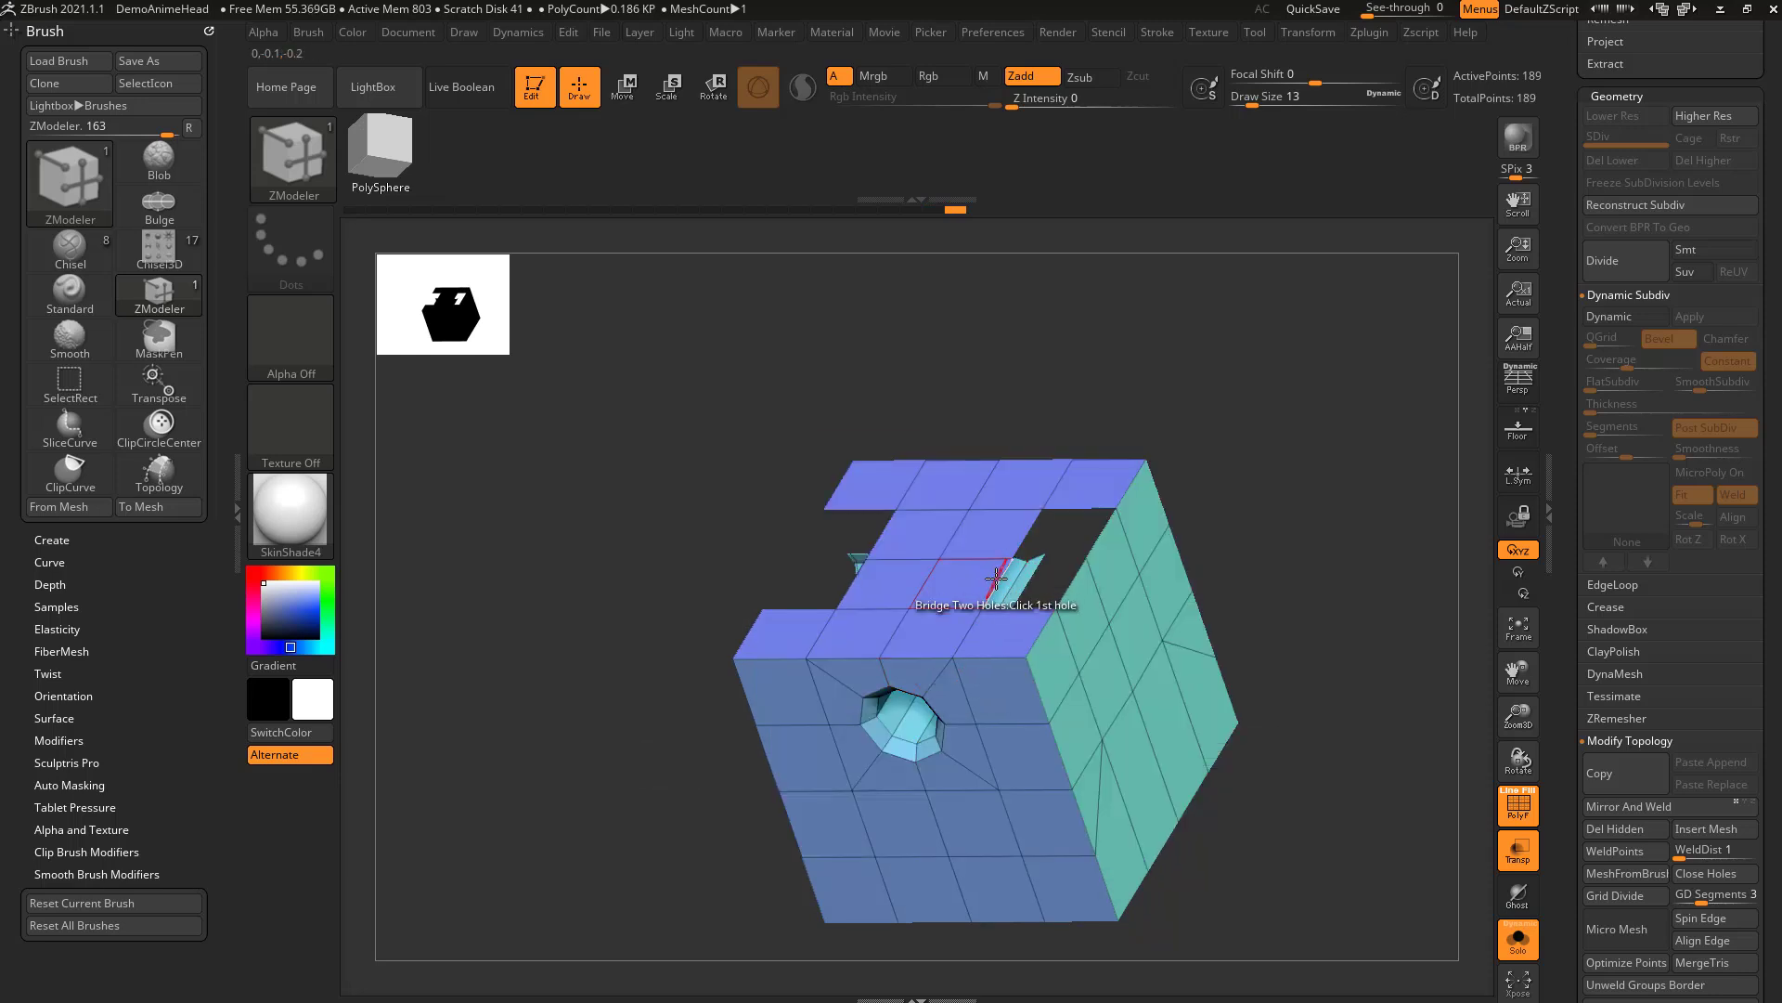
click(998, 581)
drag(855, 576, 1189, 609)
key(ctrl+z)
key(ctrl+z)
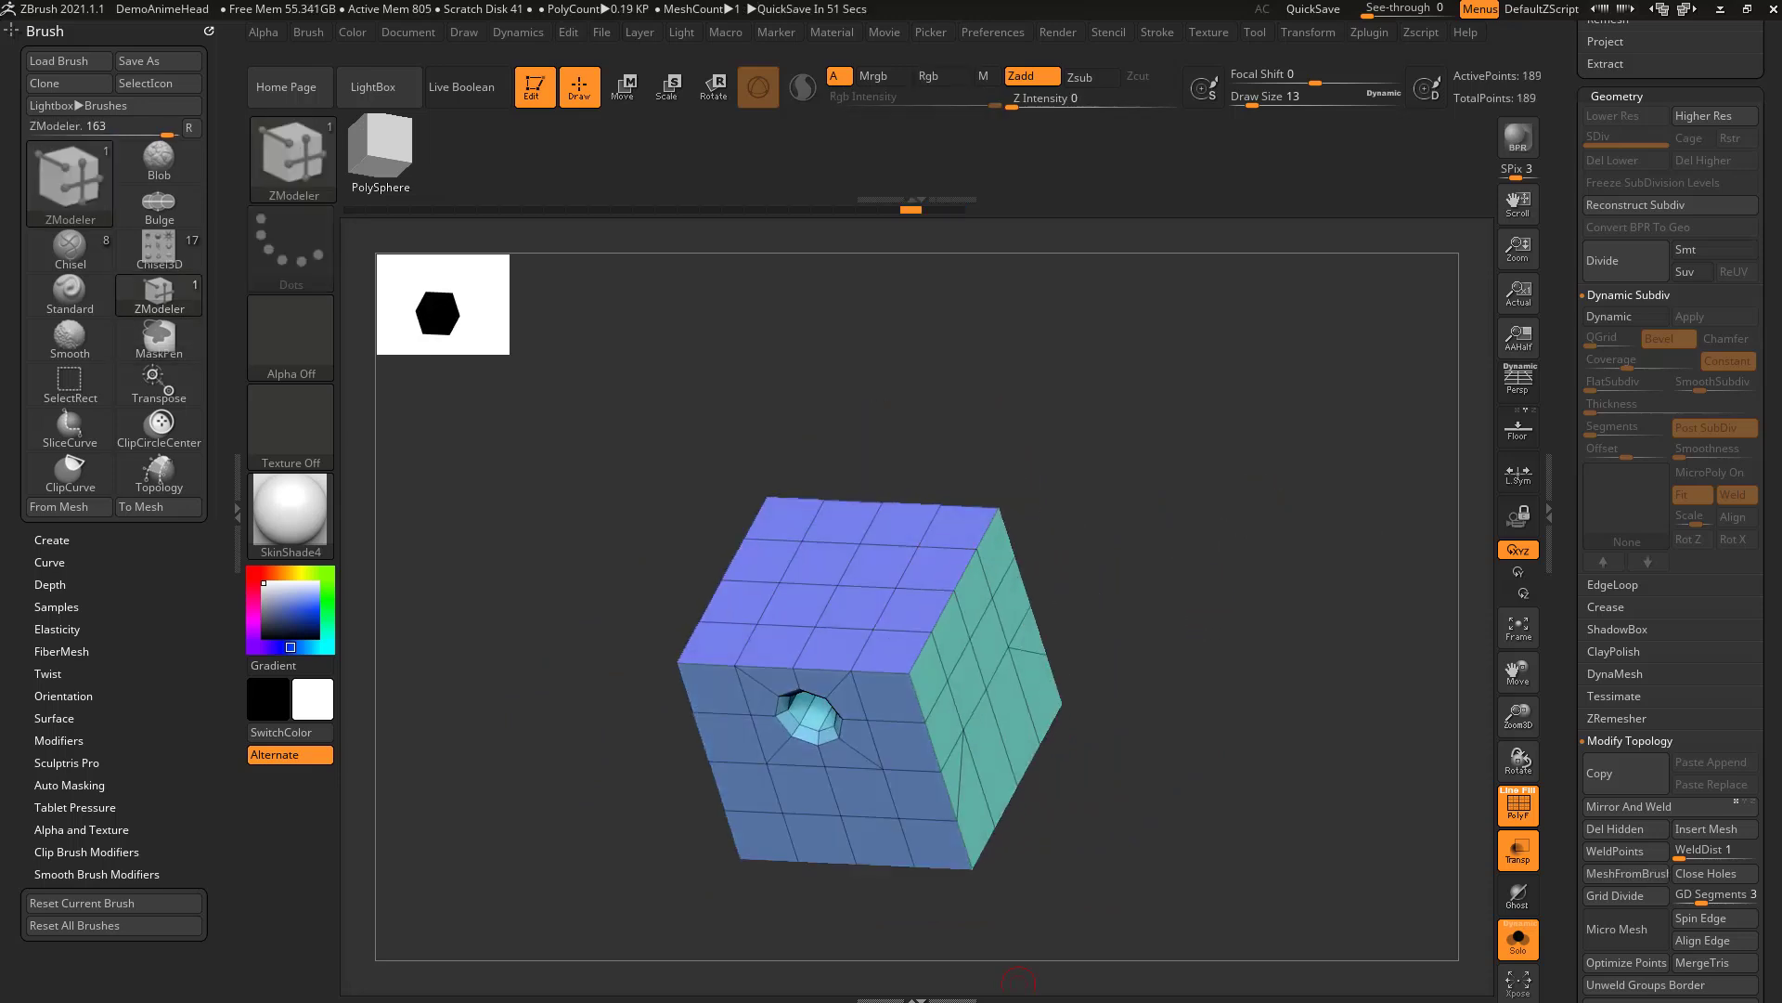
Turn on perspective view, inspect the cube's distortion from another angle, and turn perspective off.
drag(1170, 549, 1209, 560)
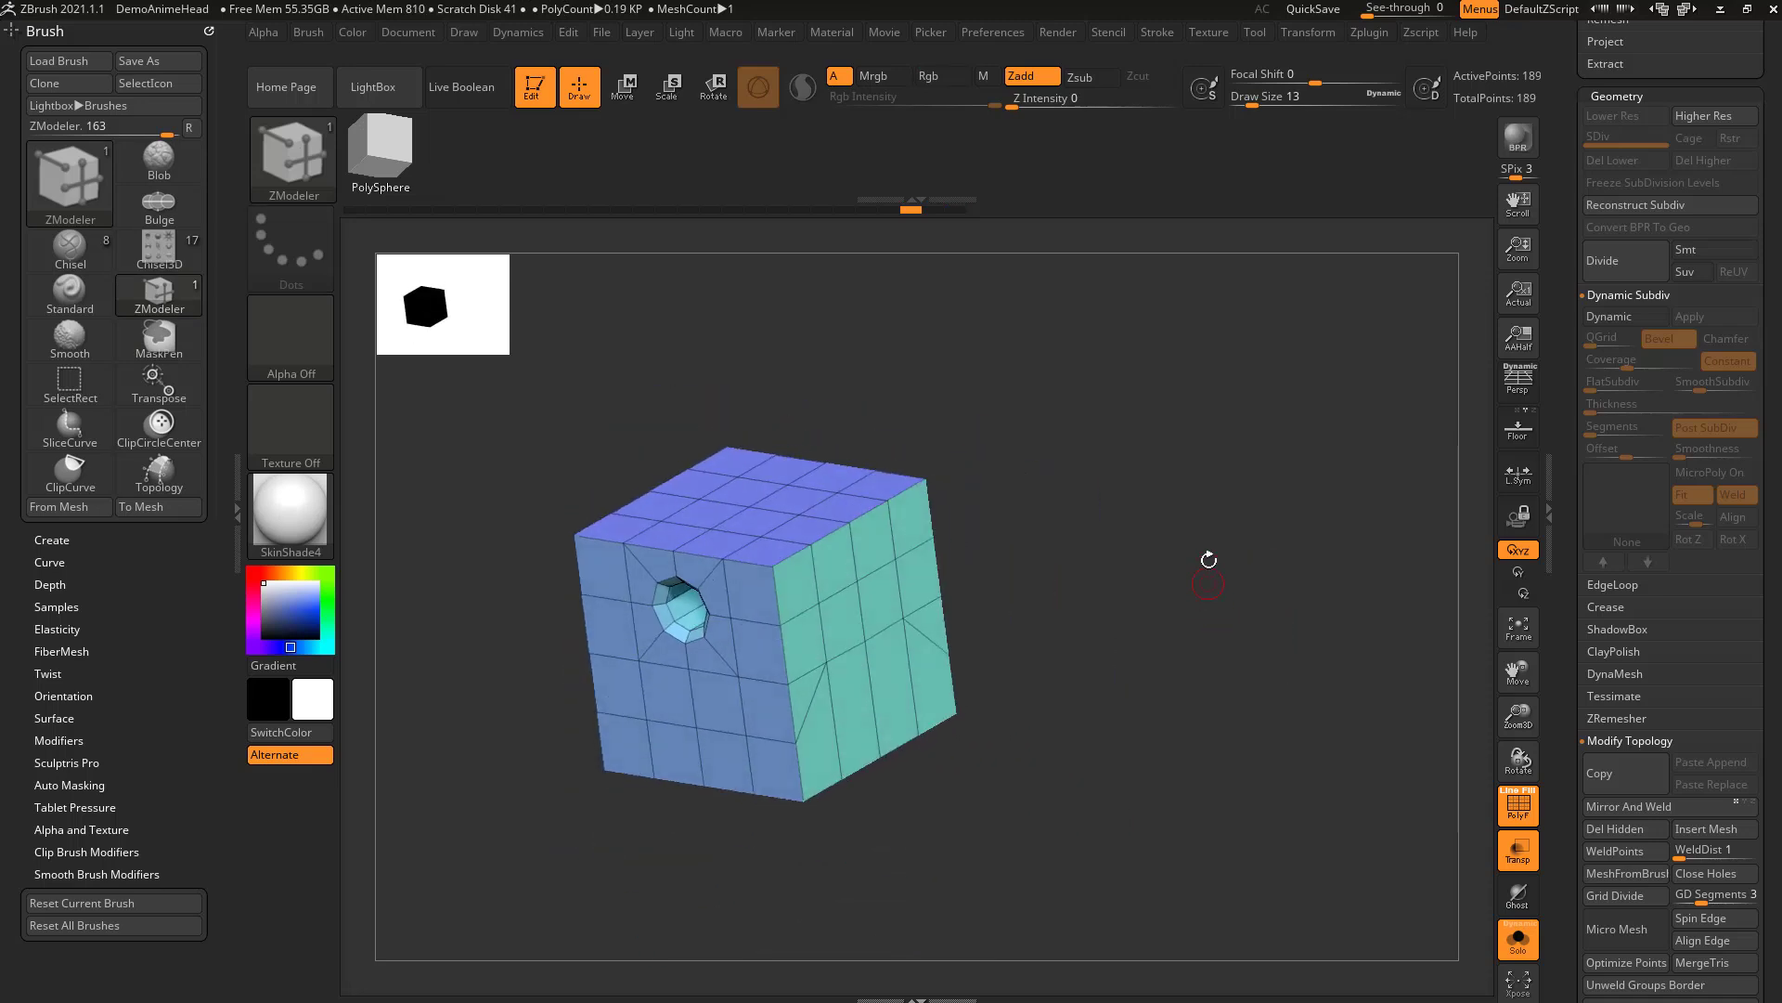
click(1524, 385)
drag(1331, 489, 1329, 544)
click(1520, 386)
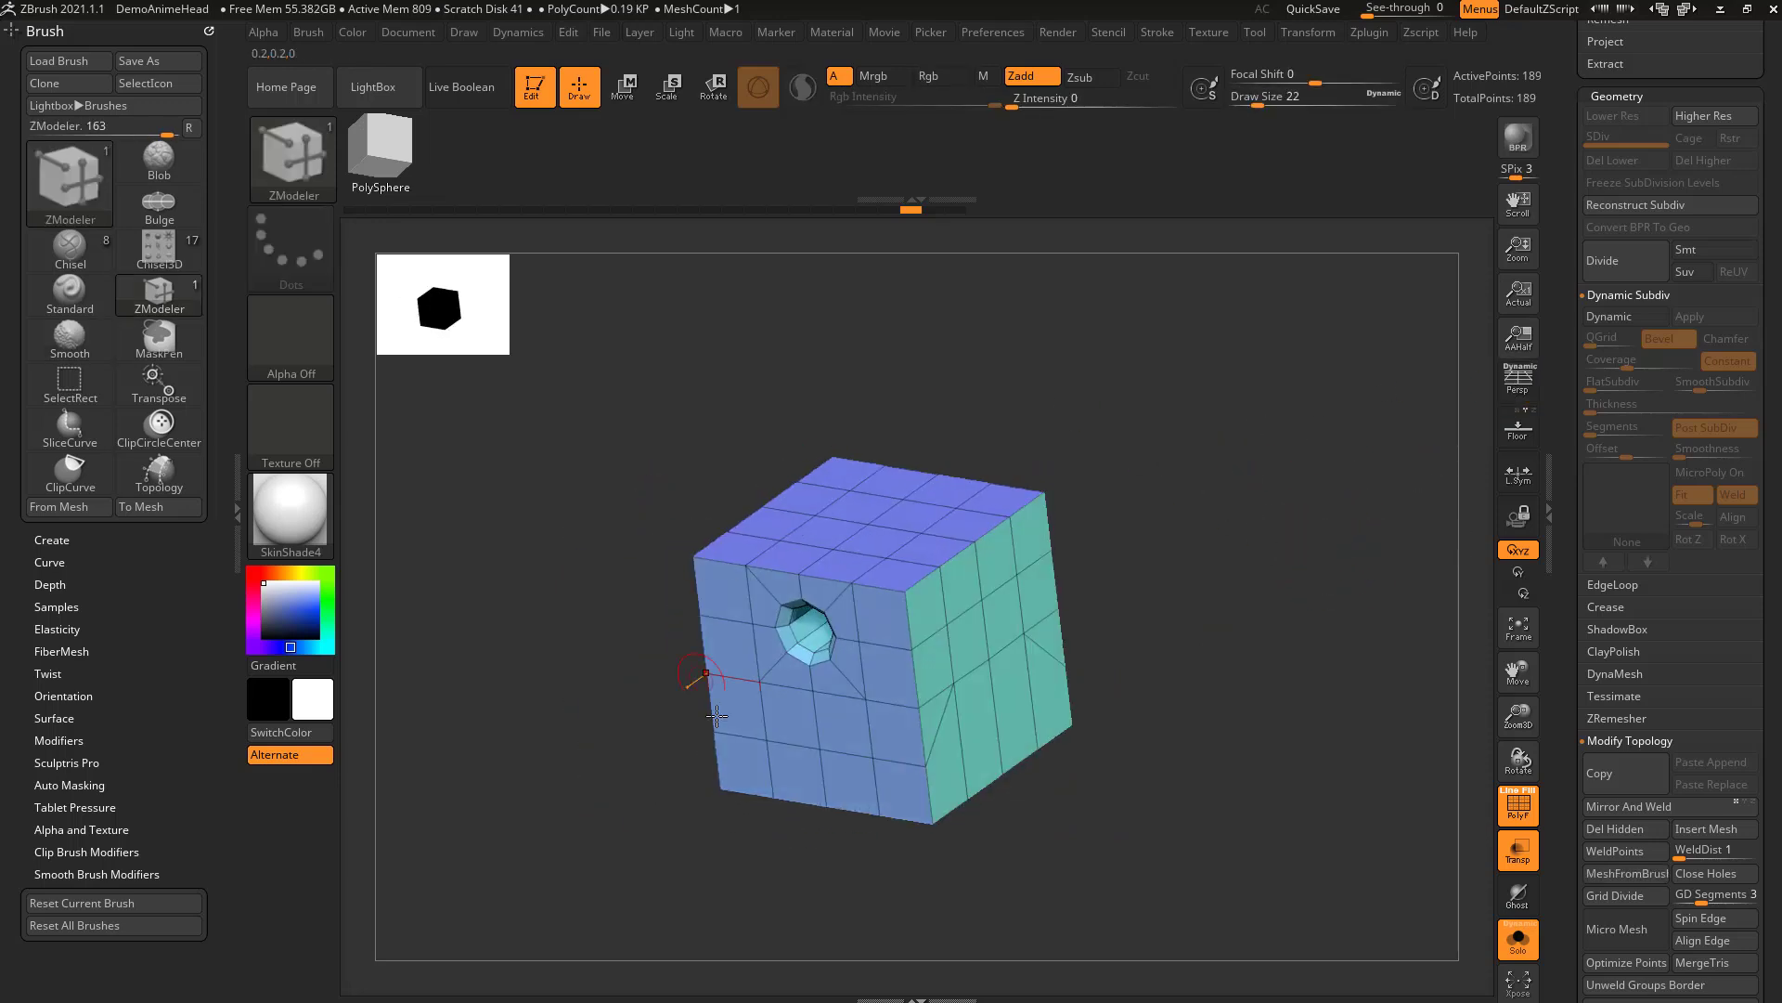
Try focal lengths of 35 and 28 mm in perspective view, restore 50 mm, and turn perspective off.
click(462, 37)
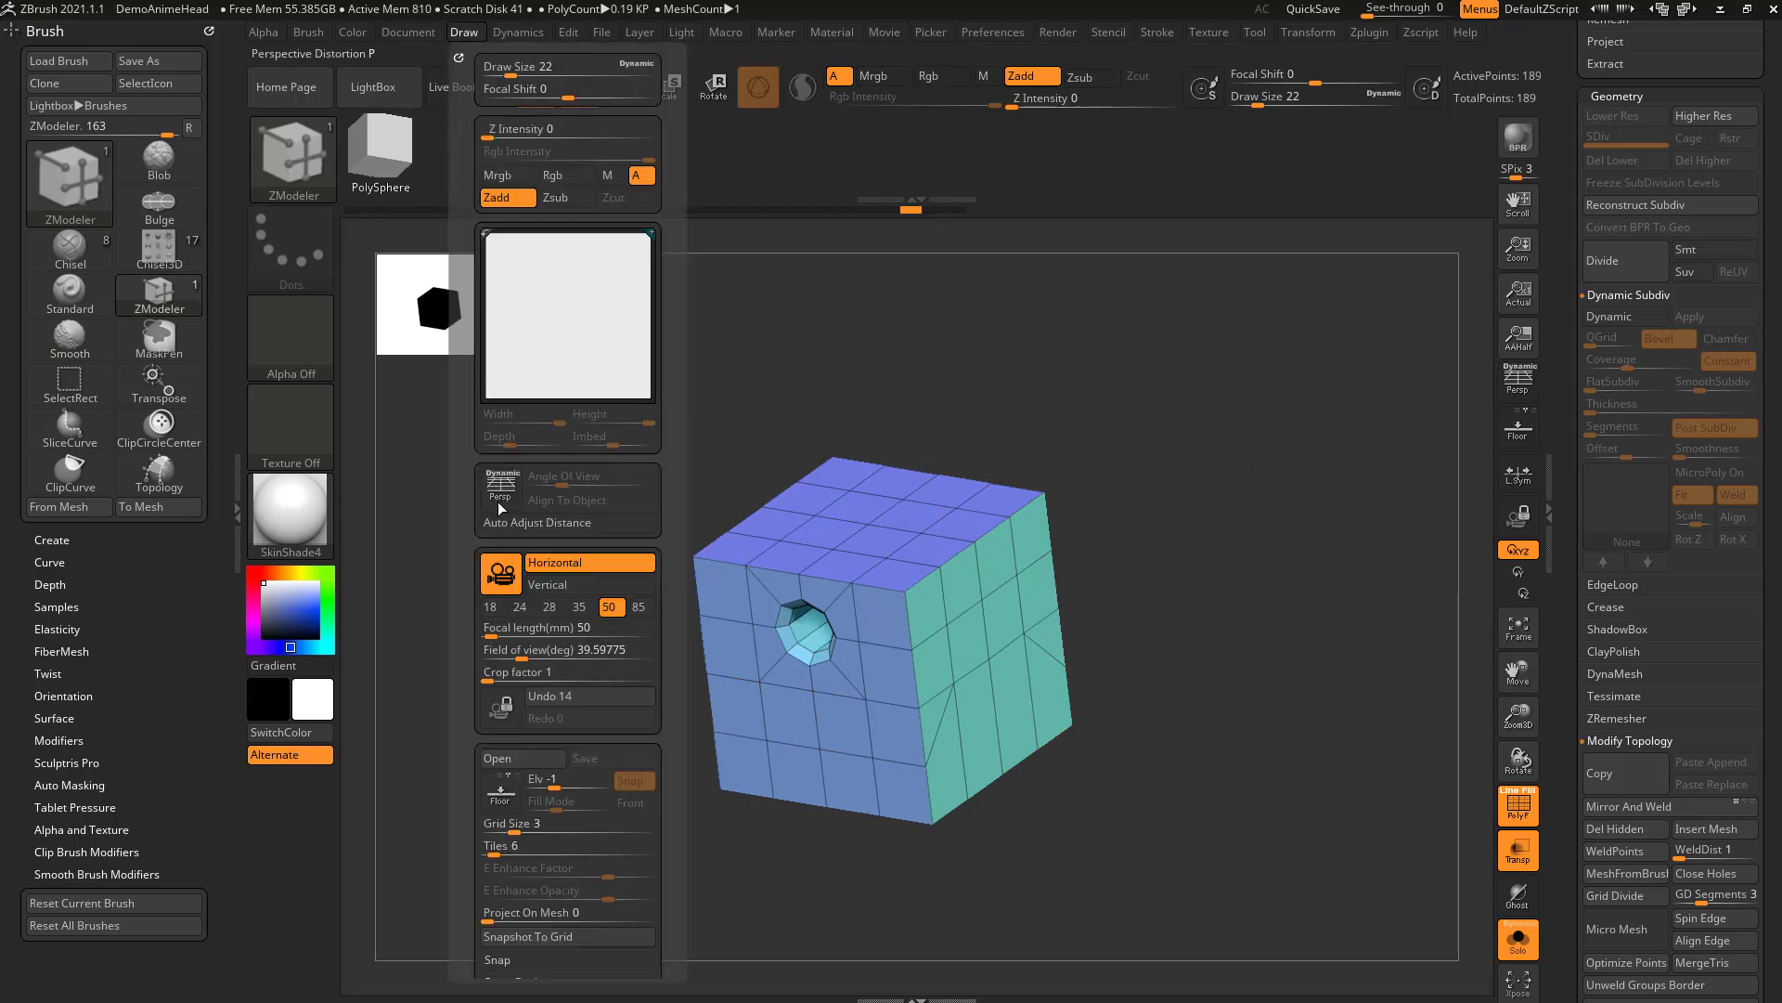
click(581, 608)
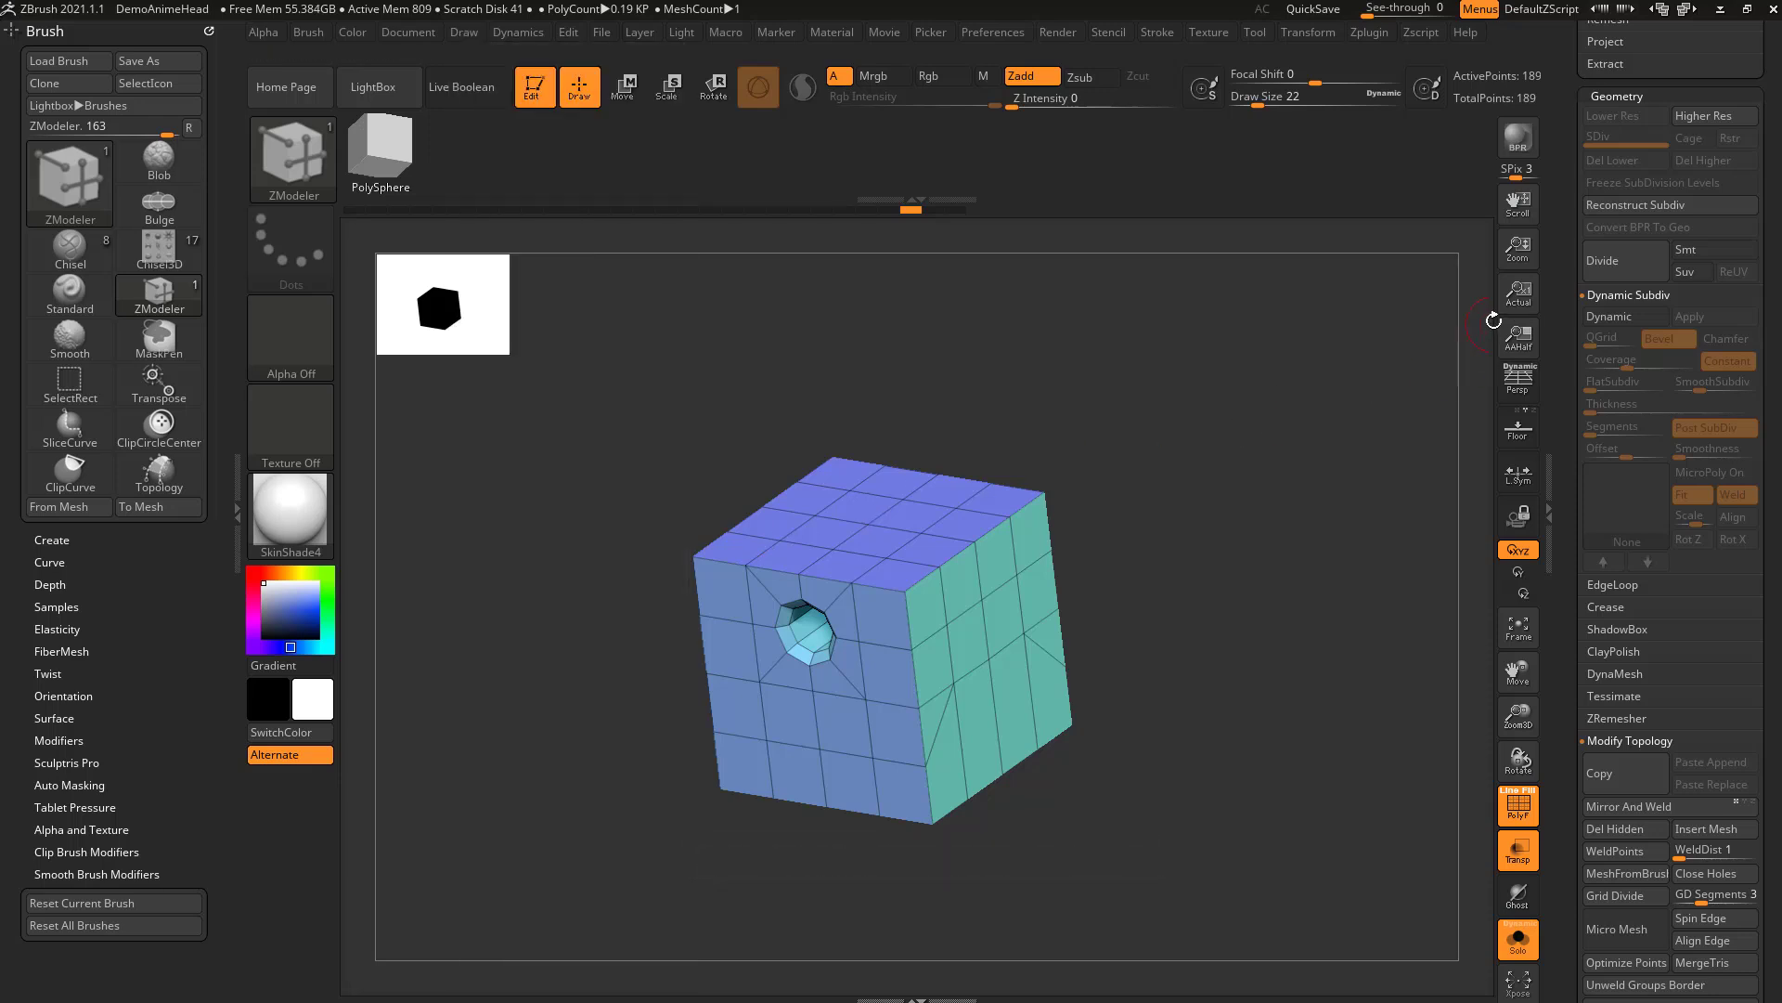
click(1520, 376)
click(463, 34)
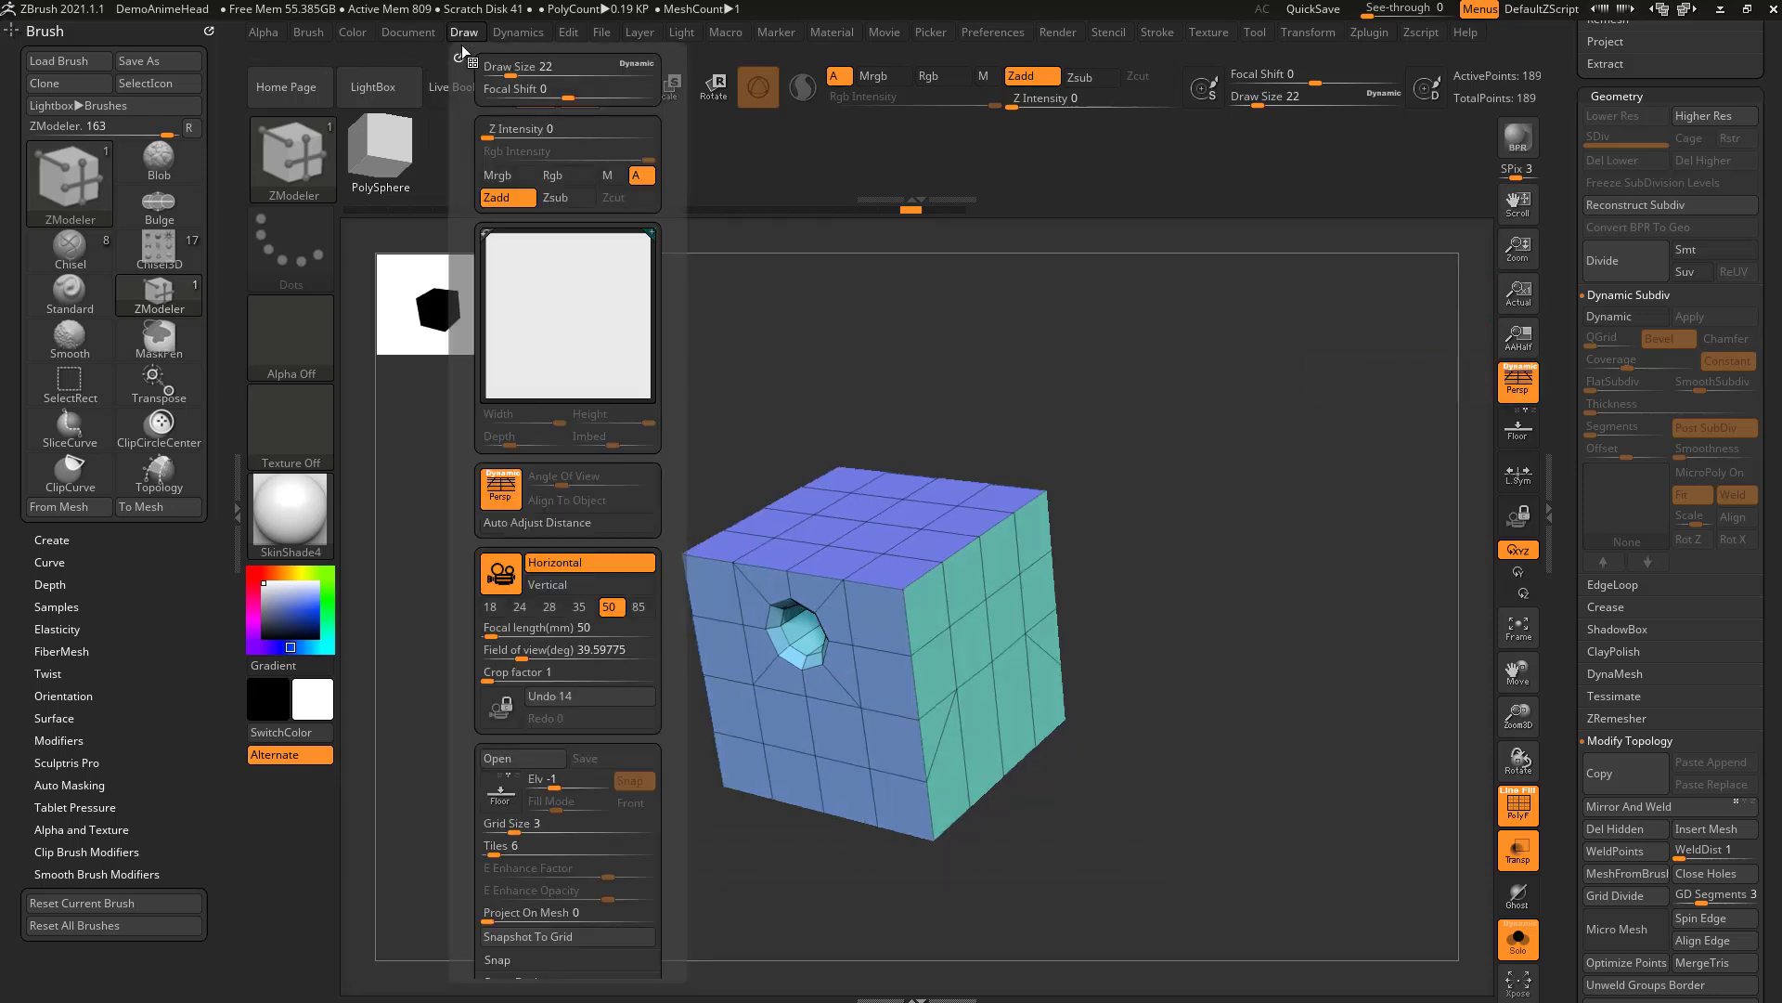
click(577, 607)
click(550, 607)
click(579, 607)
click(609, 607)
click(1519, 396)
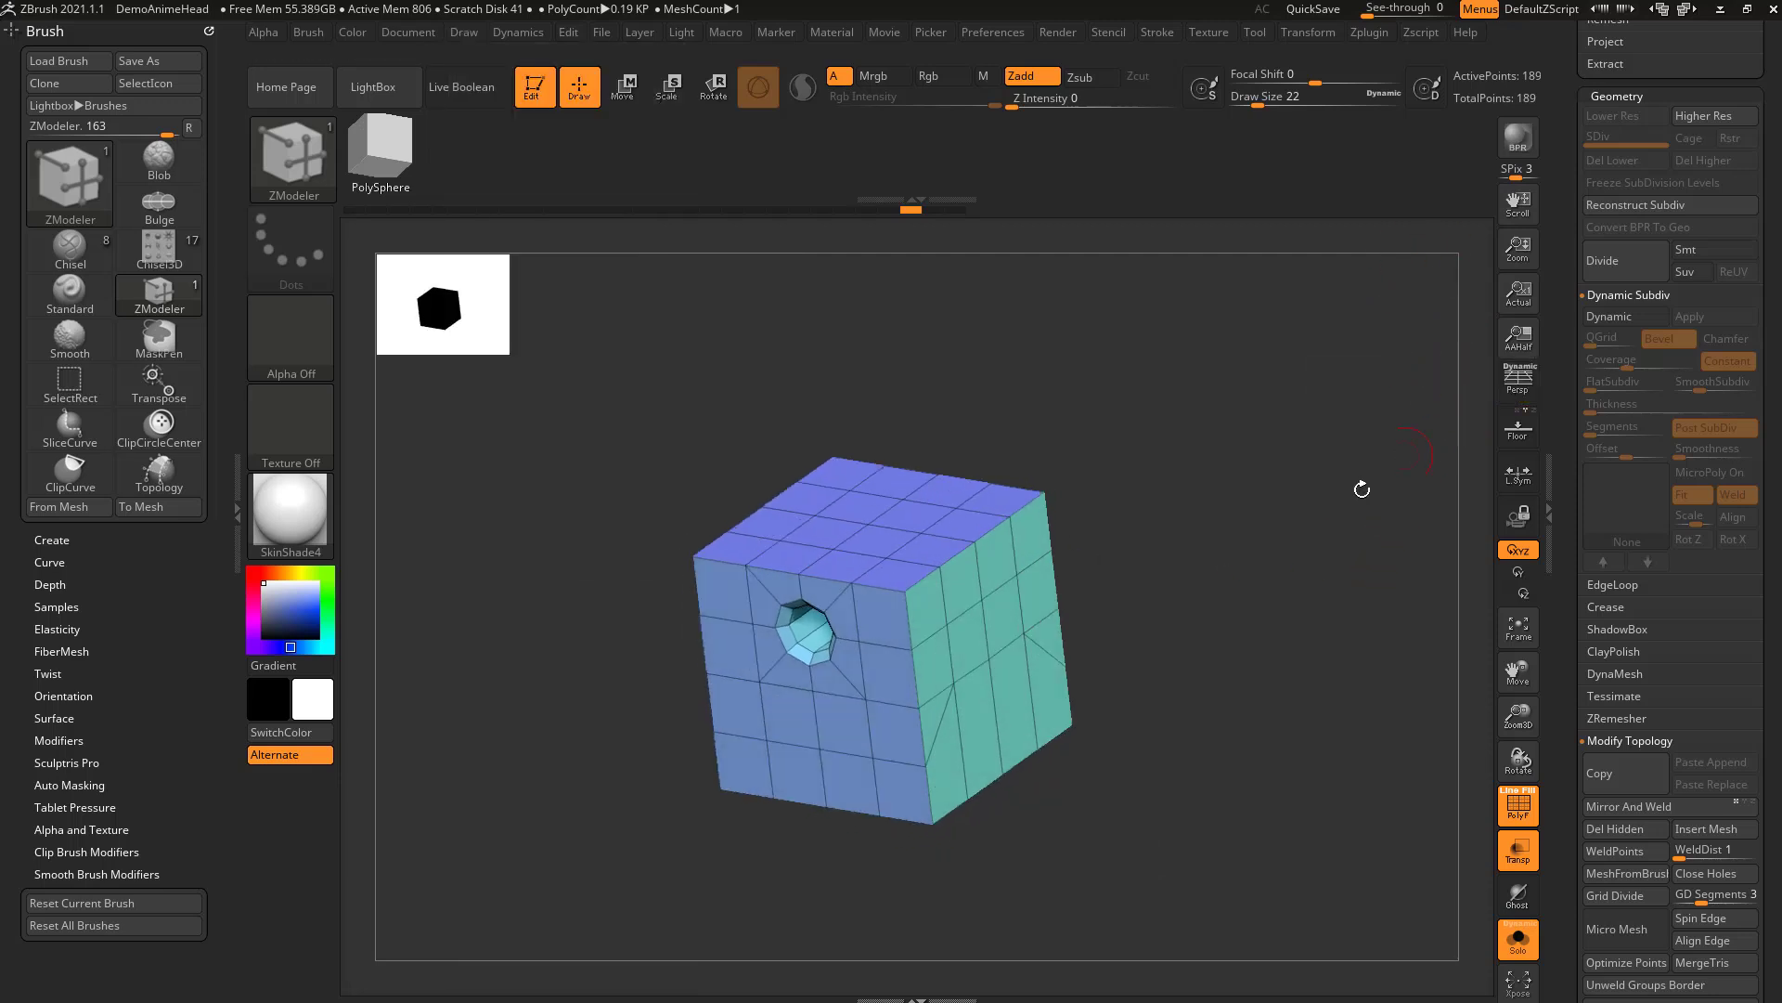
Switch to the Move gizmo and relocate it to several spots on the cube's purple, blue and teal faces.
drag(1311, 569, 1300, 525)
key(w)
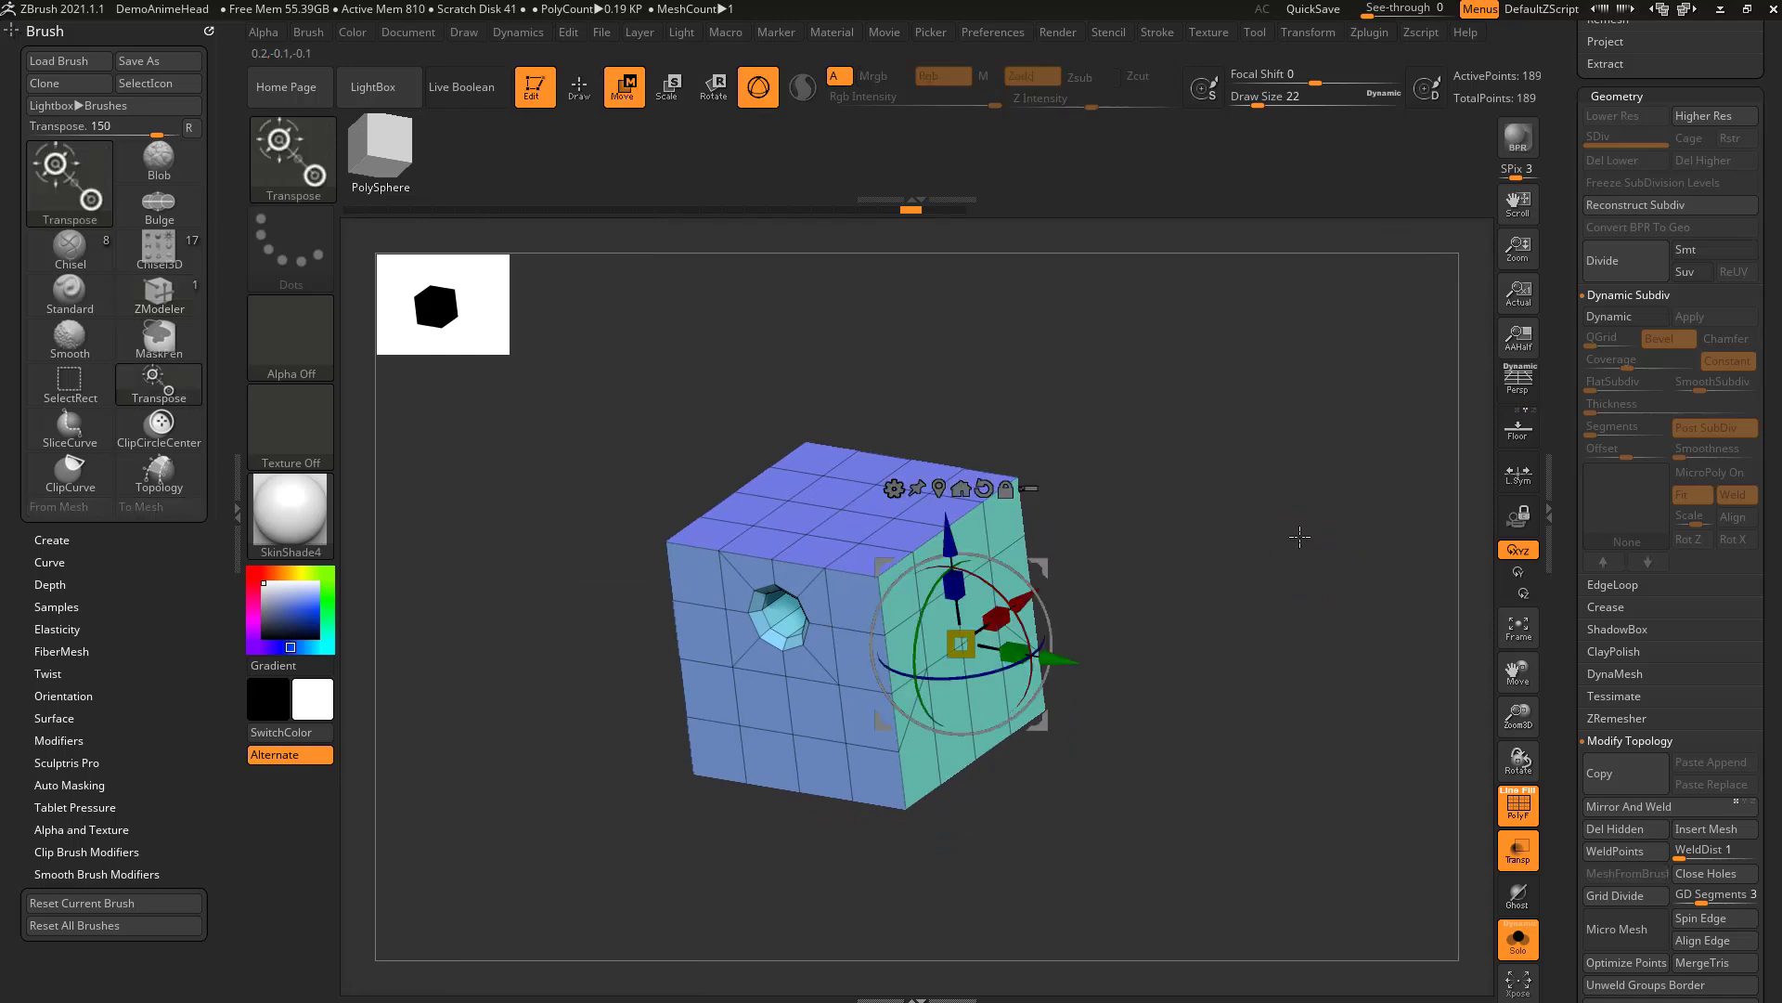
click(842, 508)
click(756, 697)
click(946, 622)
alt+drag(1144, 576, 1111, 652)
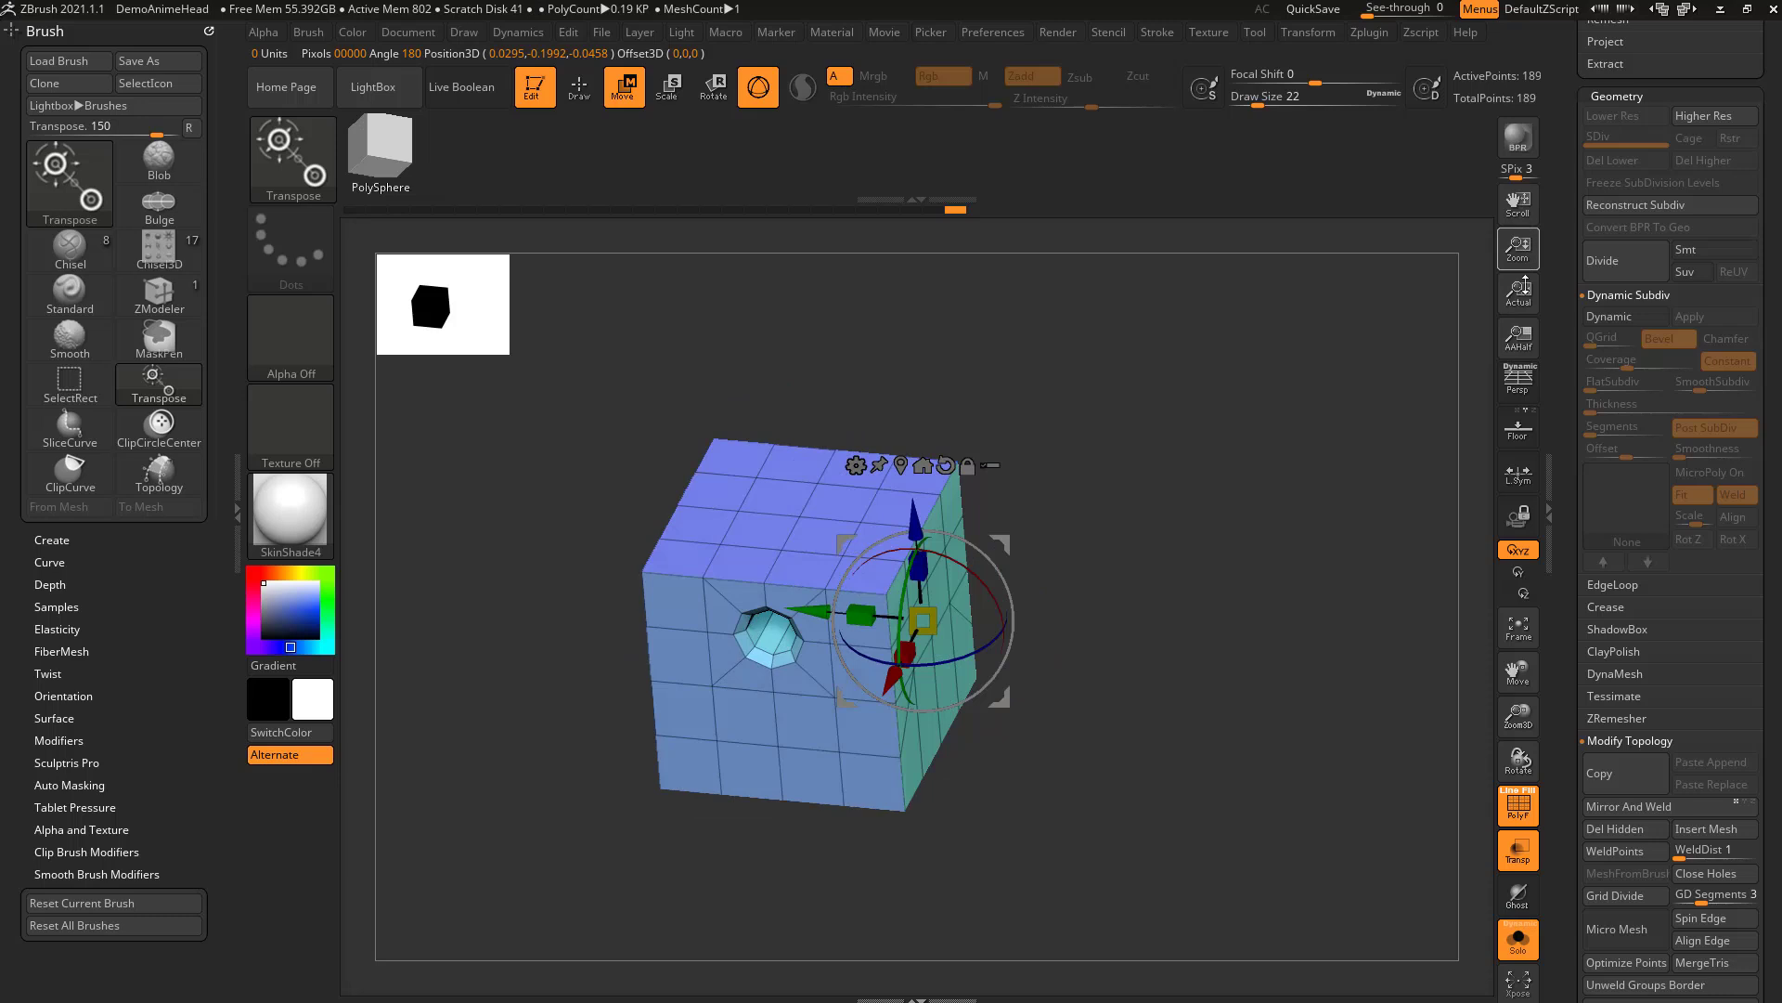
Place the gizmo on the purple face, examine its alignment in perspective, and turn perspective off.
alt+click(776, 528)
mouse_move(1143, 560)
mouse_down()
mouse_move(1173, 528)
mouse_move(1063, 536)
mouse_move(1175, 557)
mouse_up()
drag(1080, 464, 814, 522)
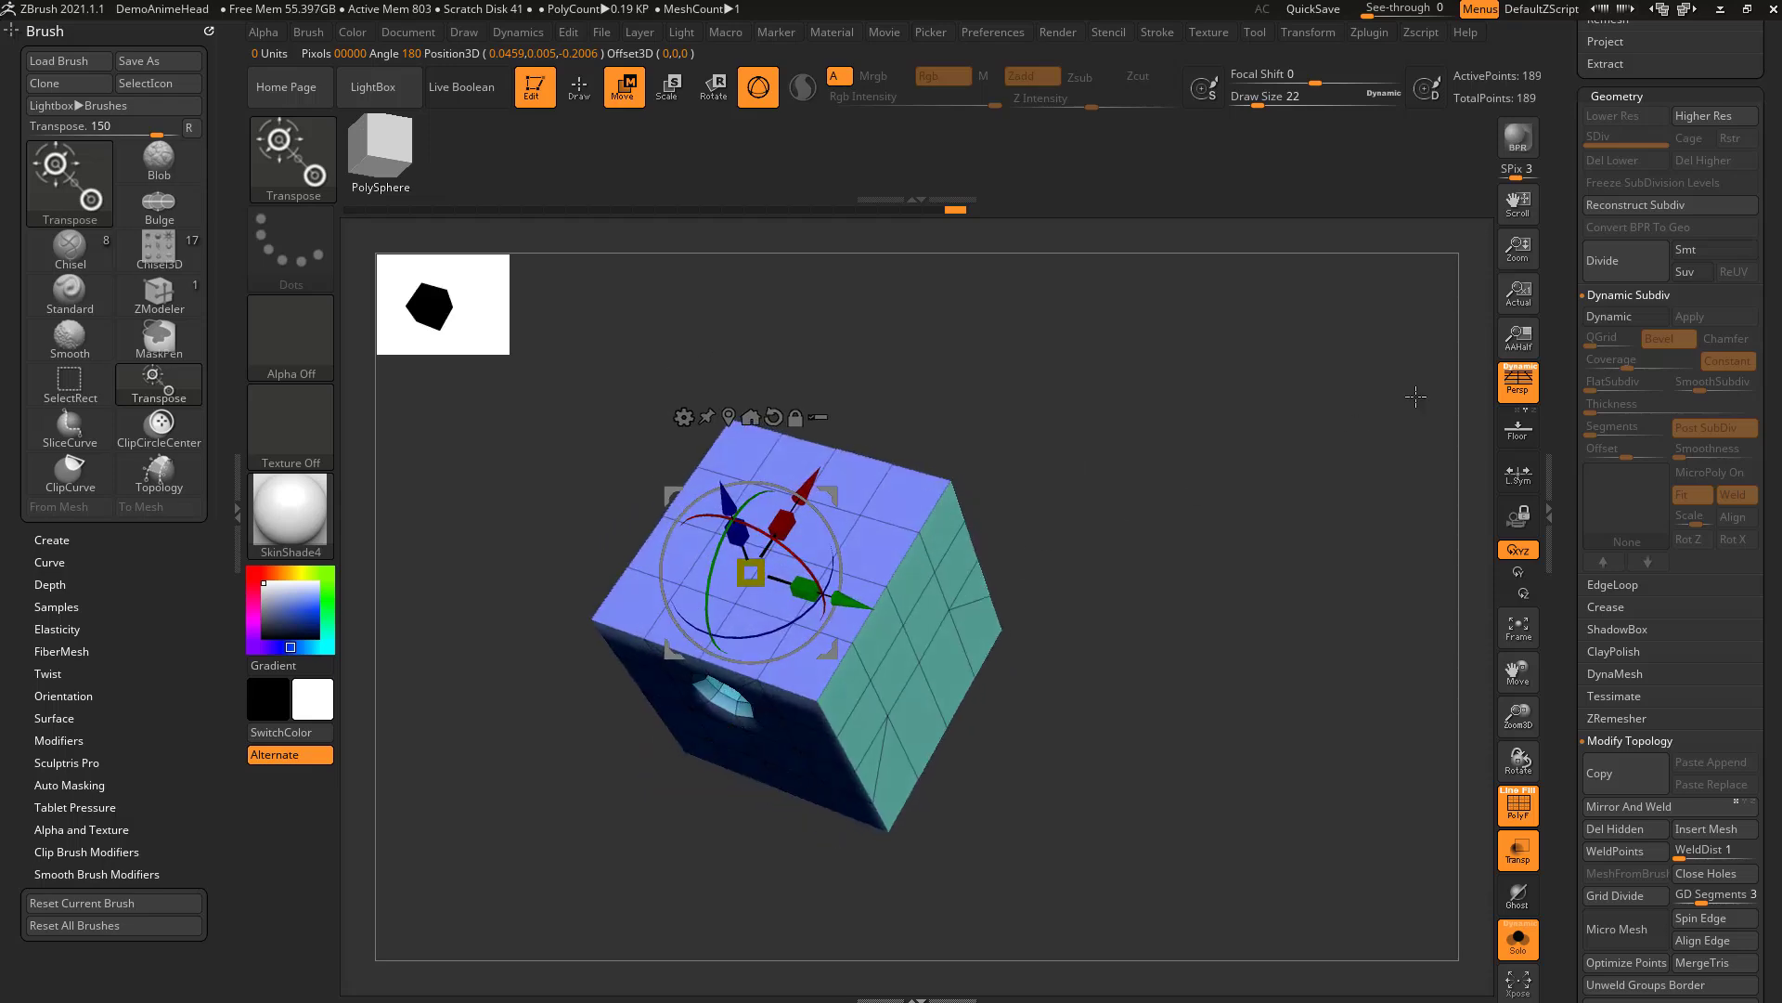
click(1519, 382)
Snap the view straight onto the teal face and place the gizmo at the middle of its upper edge.
shift+drag(1254, 585, 1165, 525)
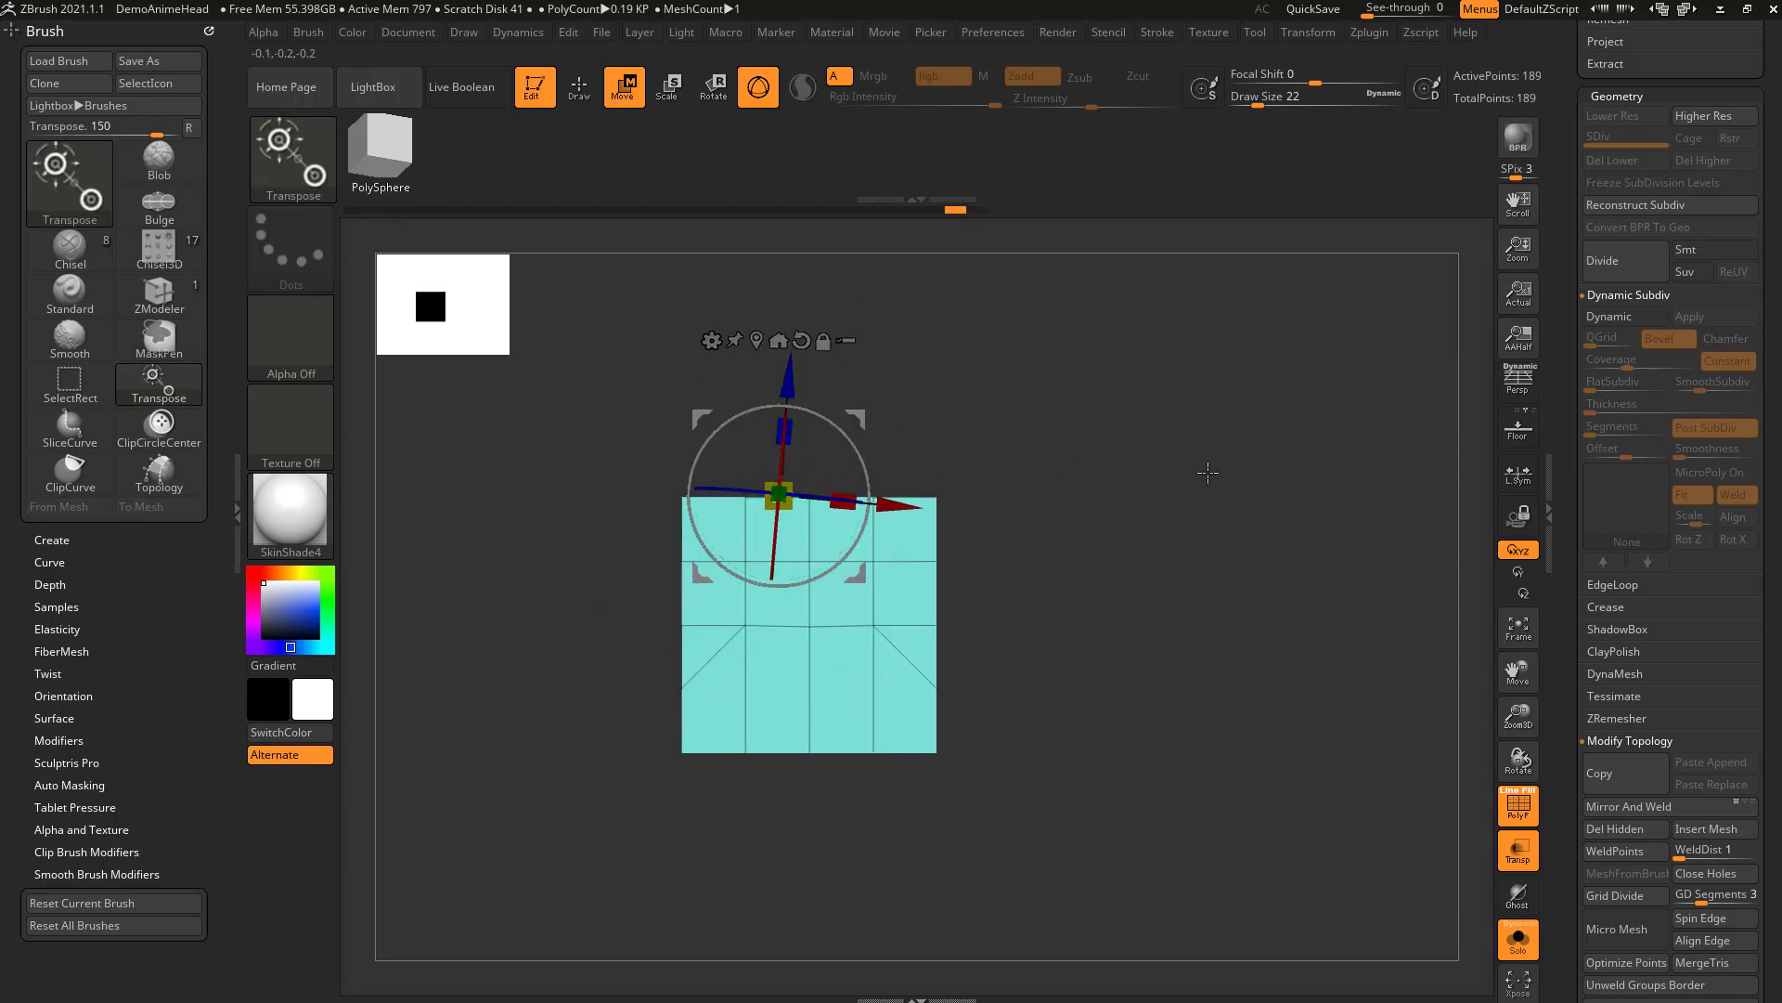
drag(1238, 471, 1304, 484)
click(973, 624)
click(861, 489)
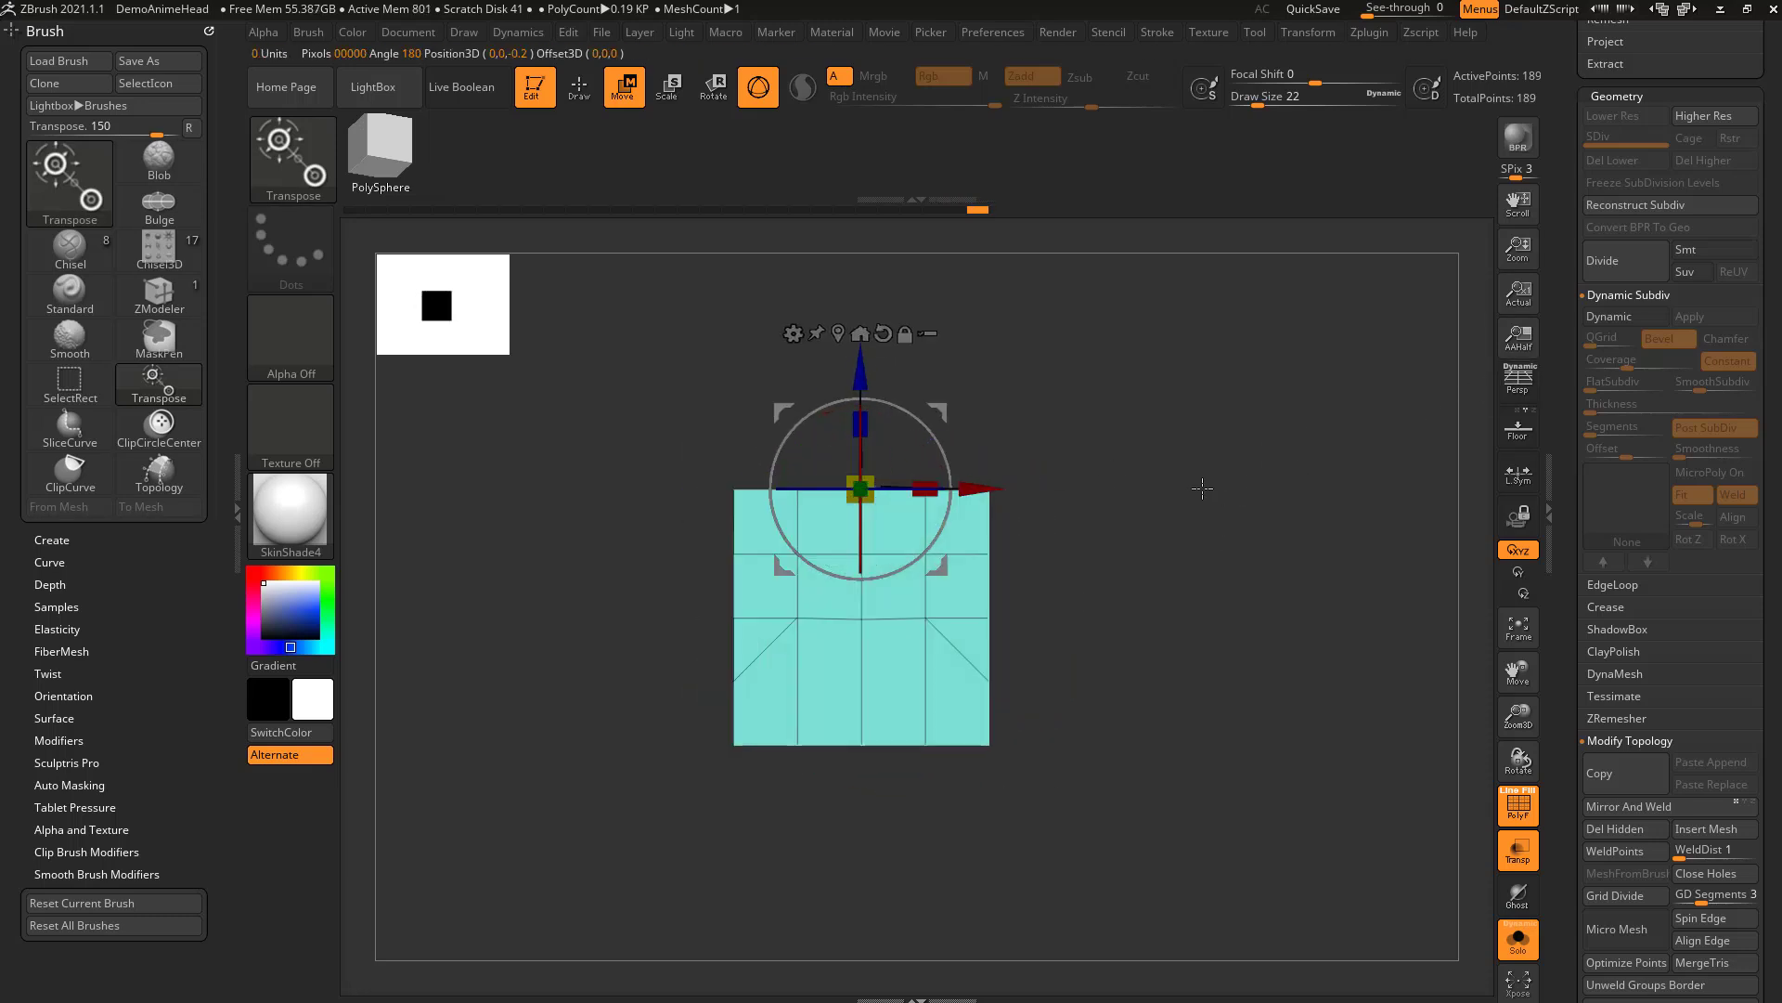
Place the gizmo on the edge between the purple and blue faces, try moving it along its blue arrow, and undo the changes.
drag(1191, 503, 1176, 586)
ctrl+click(771, 612)
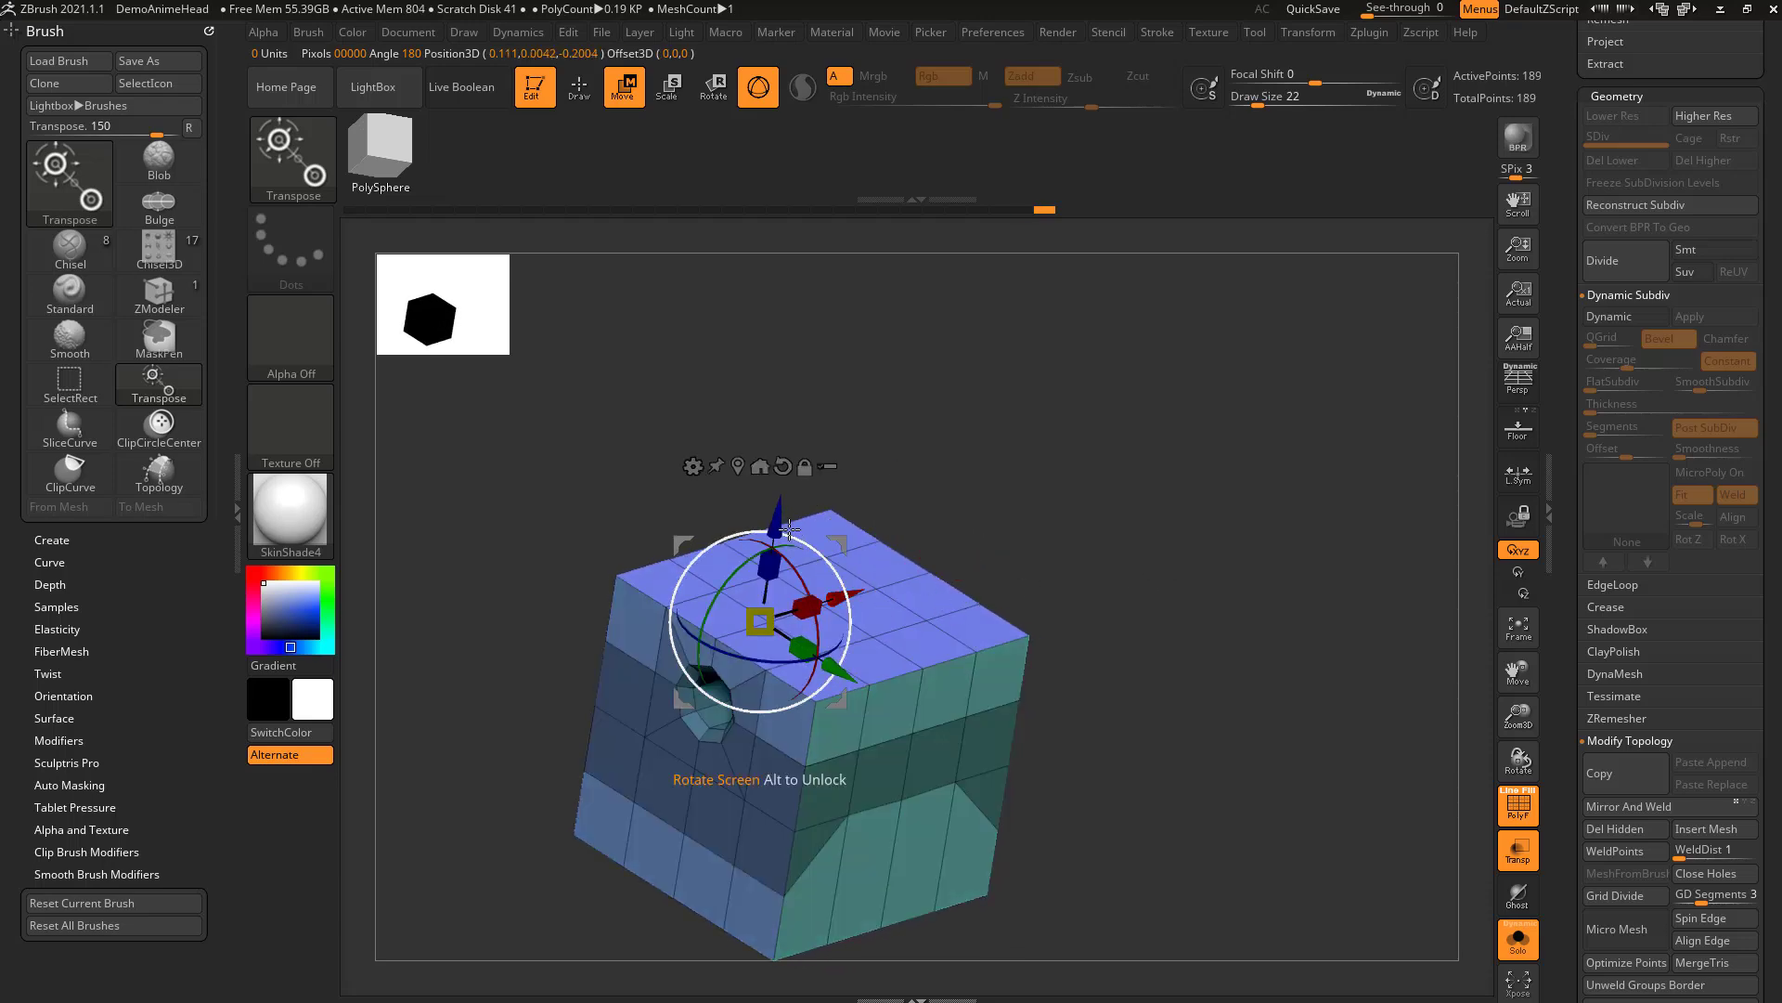
ctrl+drag(788, 527, 801, 468)
drag(1082, 469, 1138, 521)
key(ctrl+z)
key(ctrl+z)
drag(1447, 393, 1324, 514)
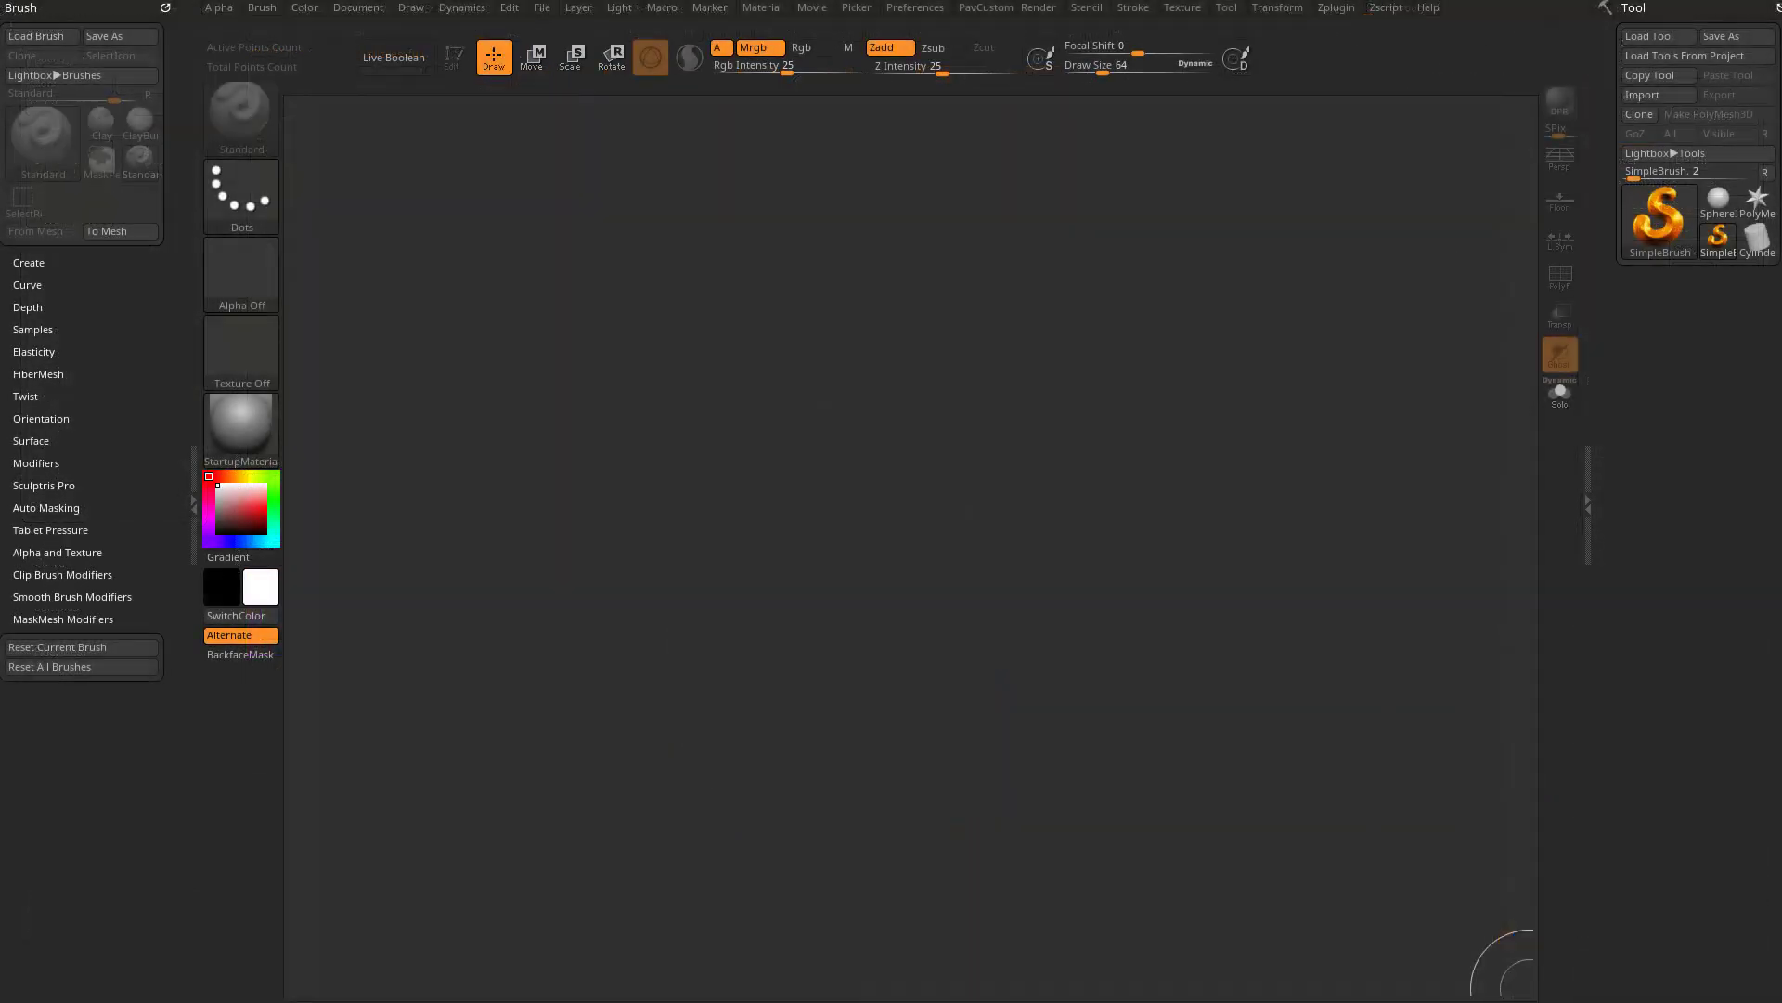
Switch to the browser and review the ZBrush 2021 What's New playlist, the ArtStation ZBrush 2021.5 post and the portfolio, then return to ZBrush.
key(alt+Tab)
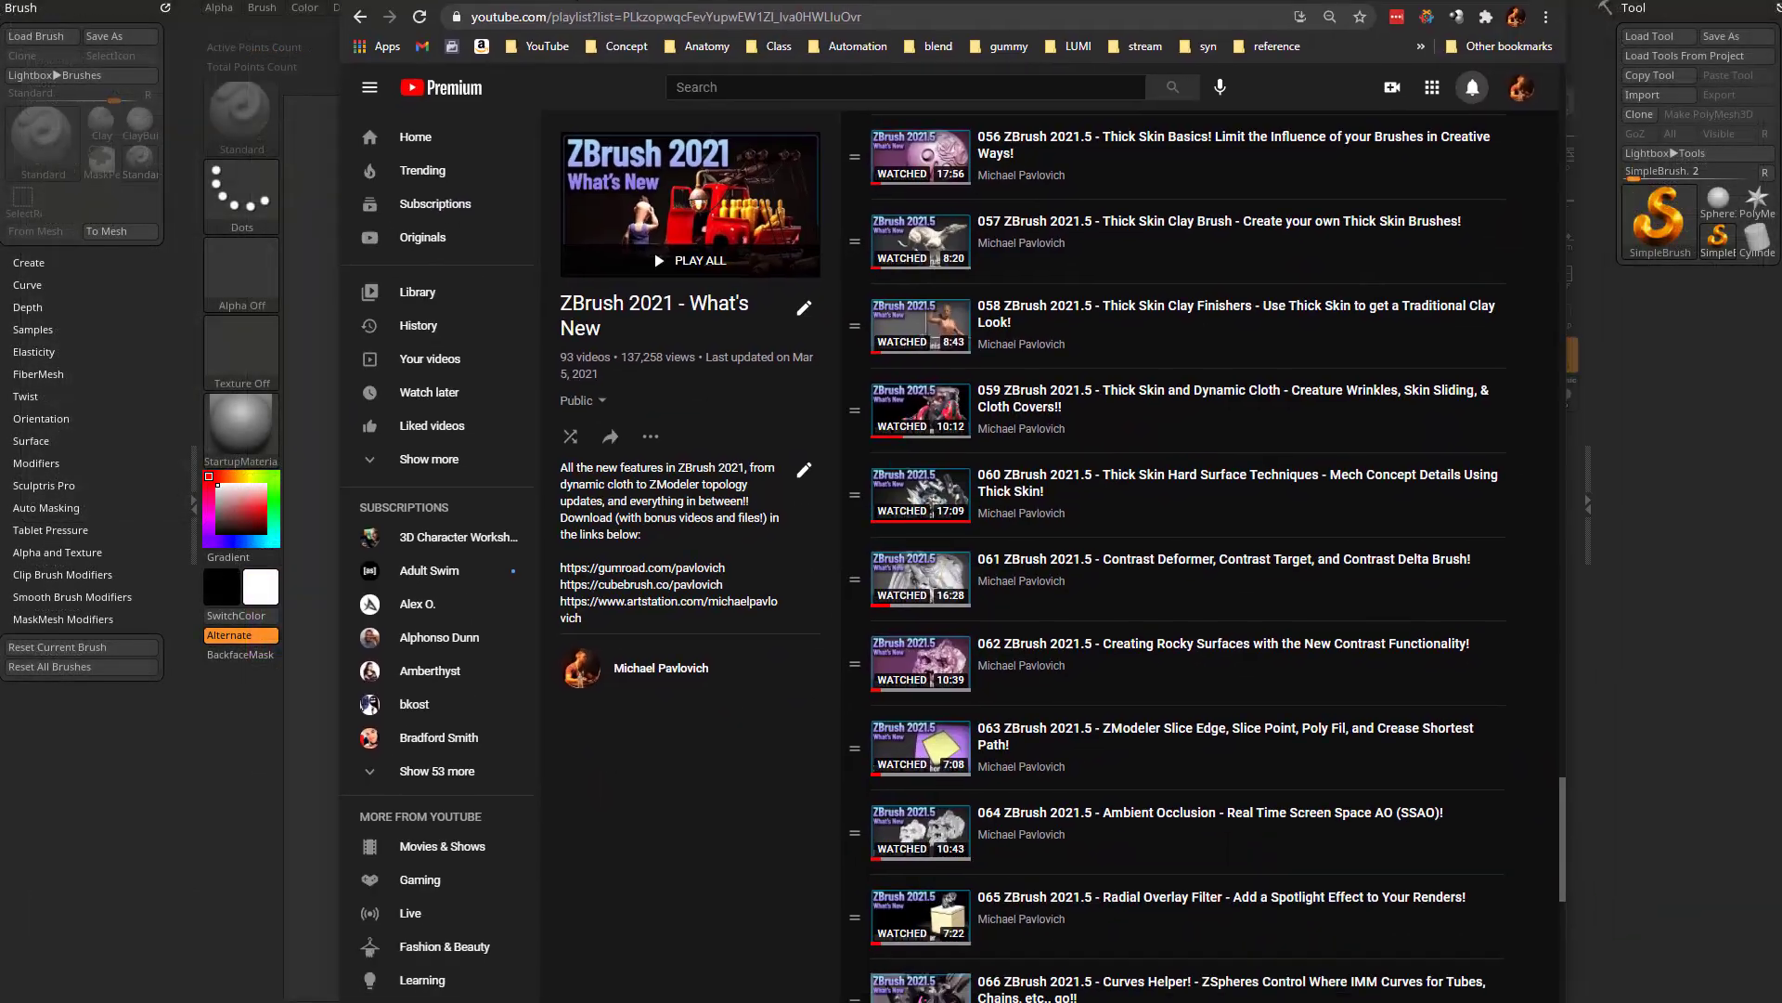
click(352, 10)
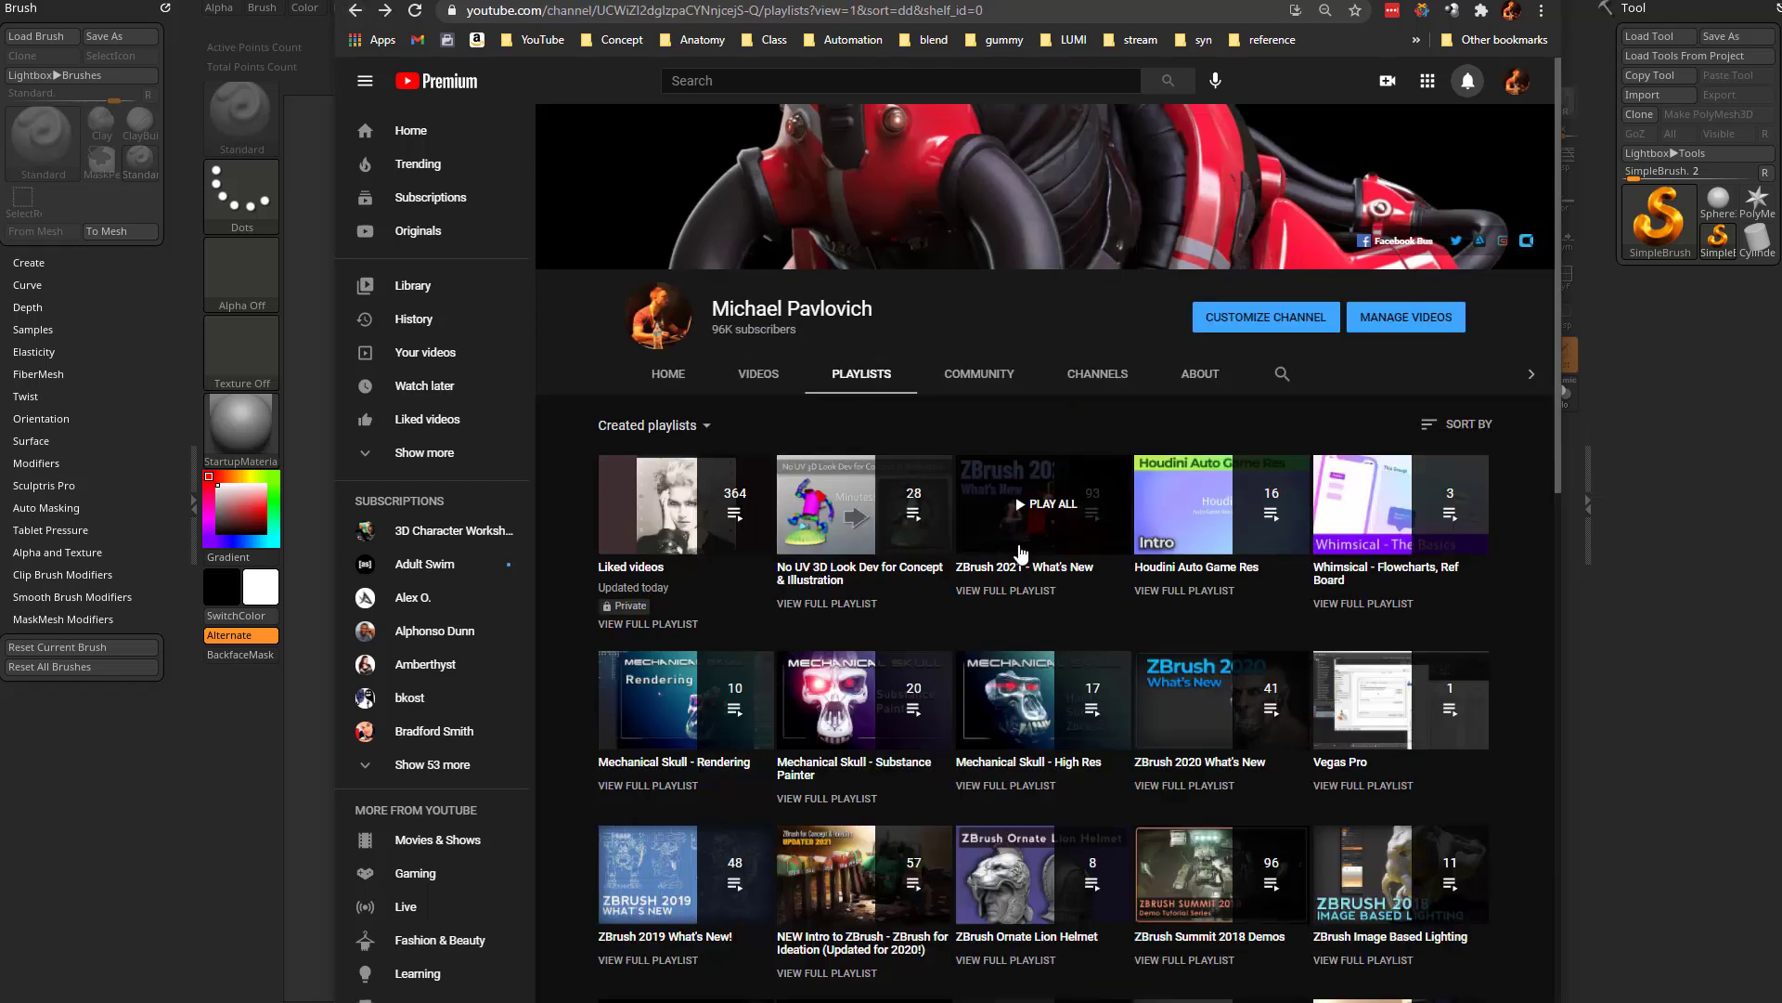
click(711, 2)
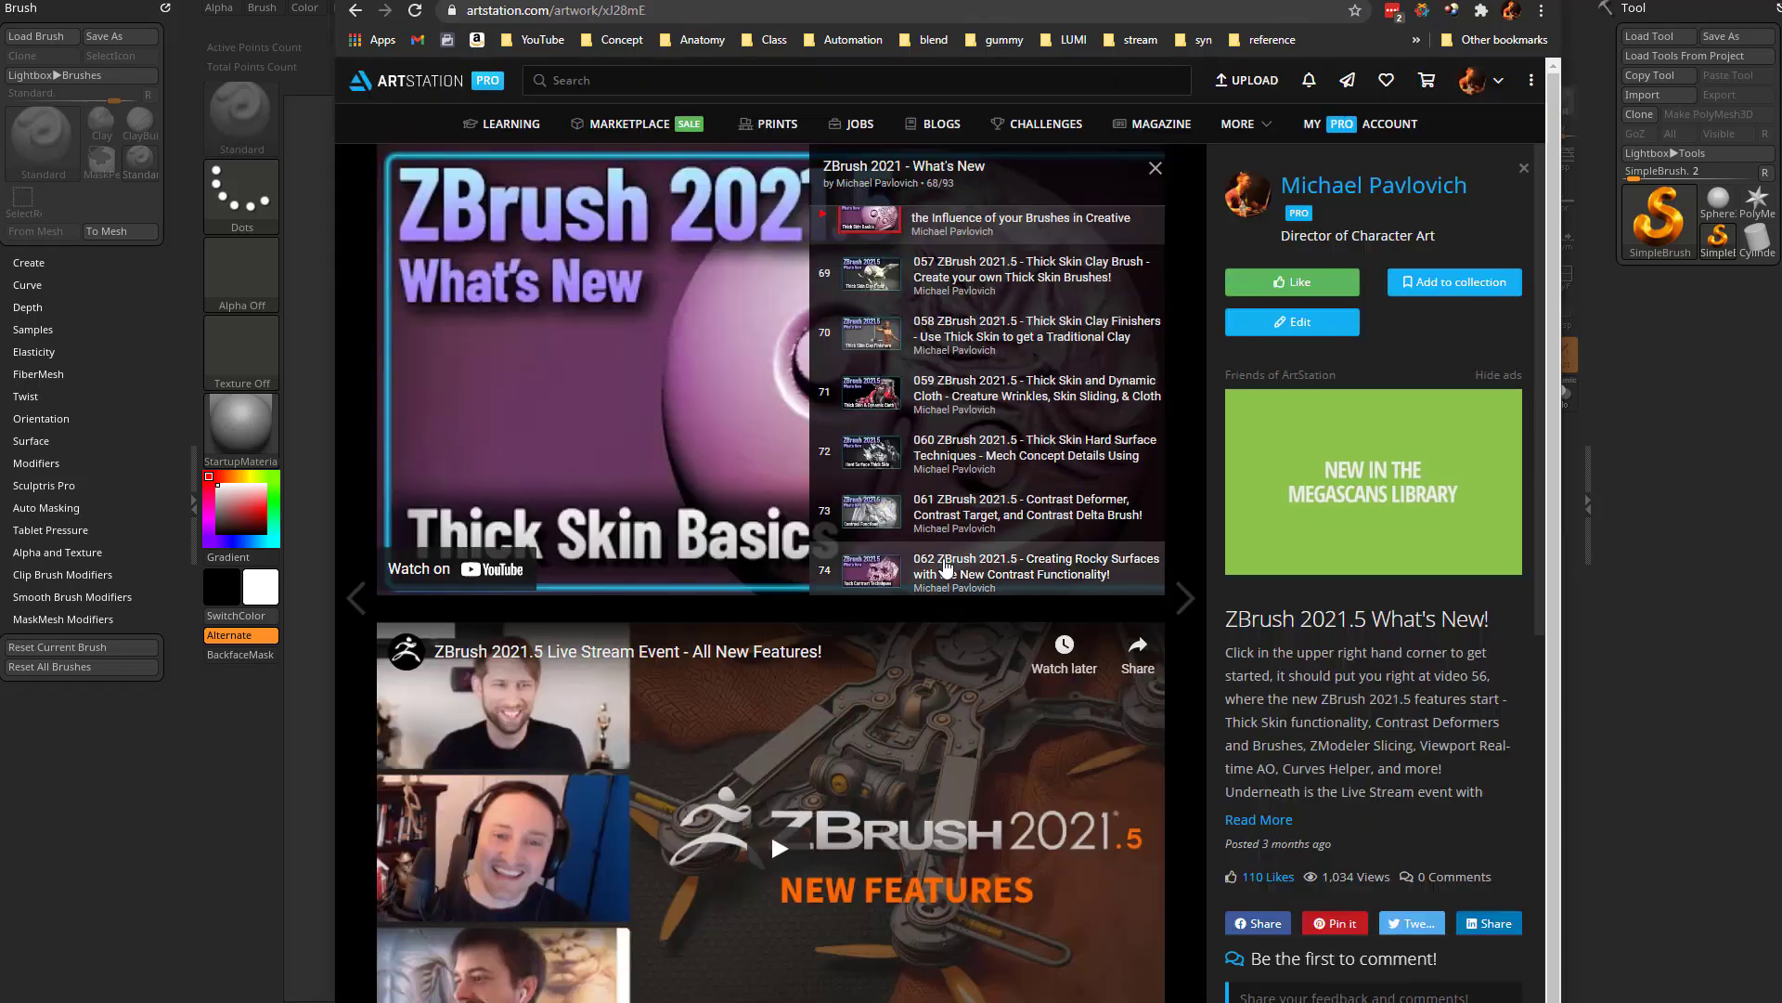
click(355, 11)
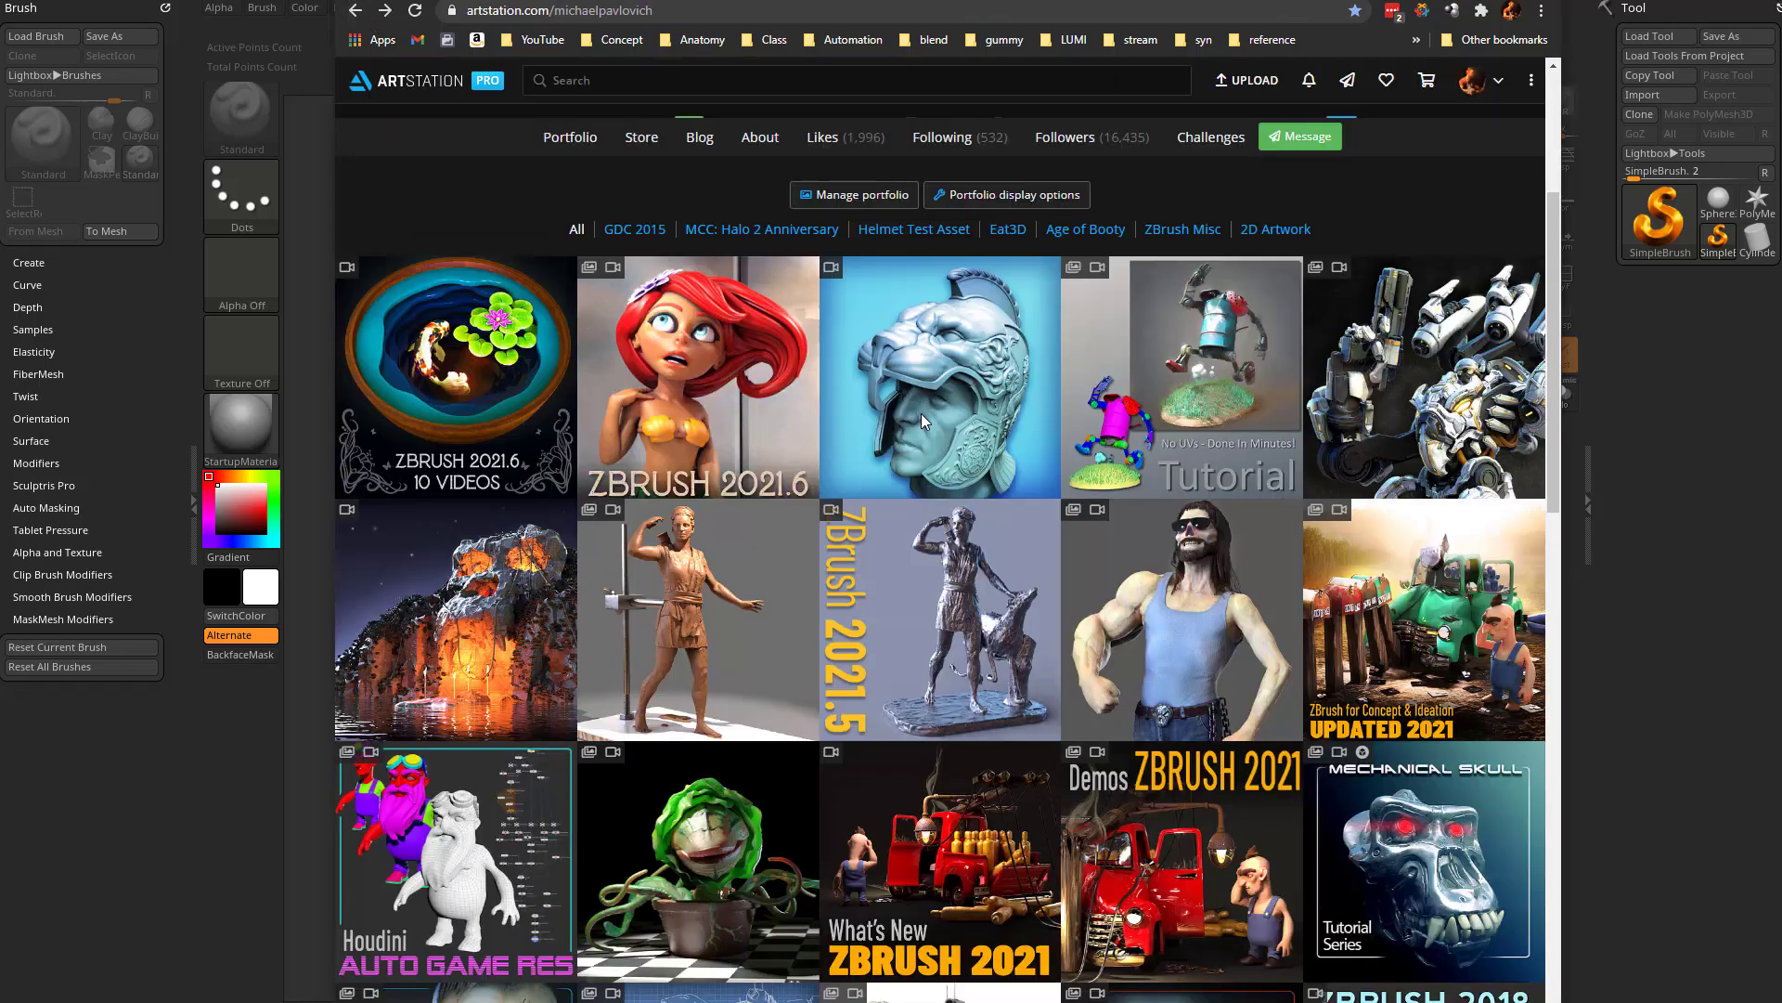
scroll(1177, 901, down, 5)
scroll(1177, 900, up, 8)
click(1453, 2)
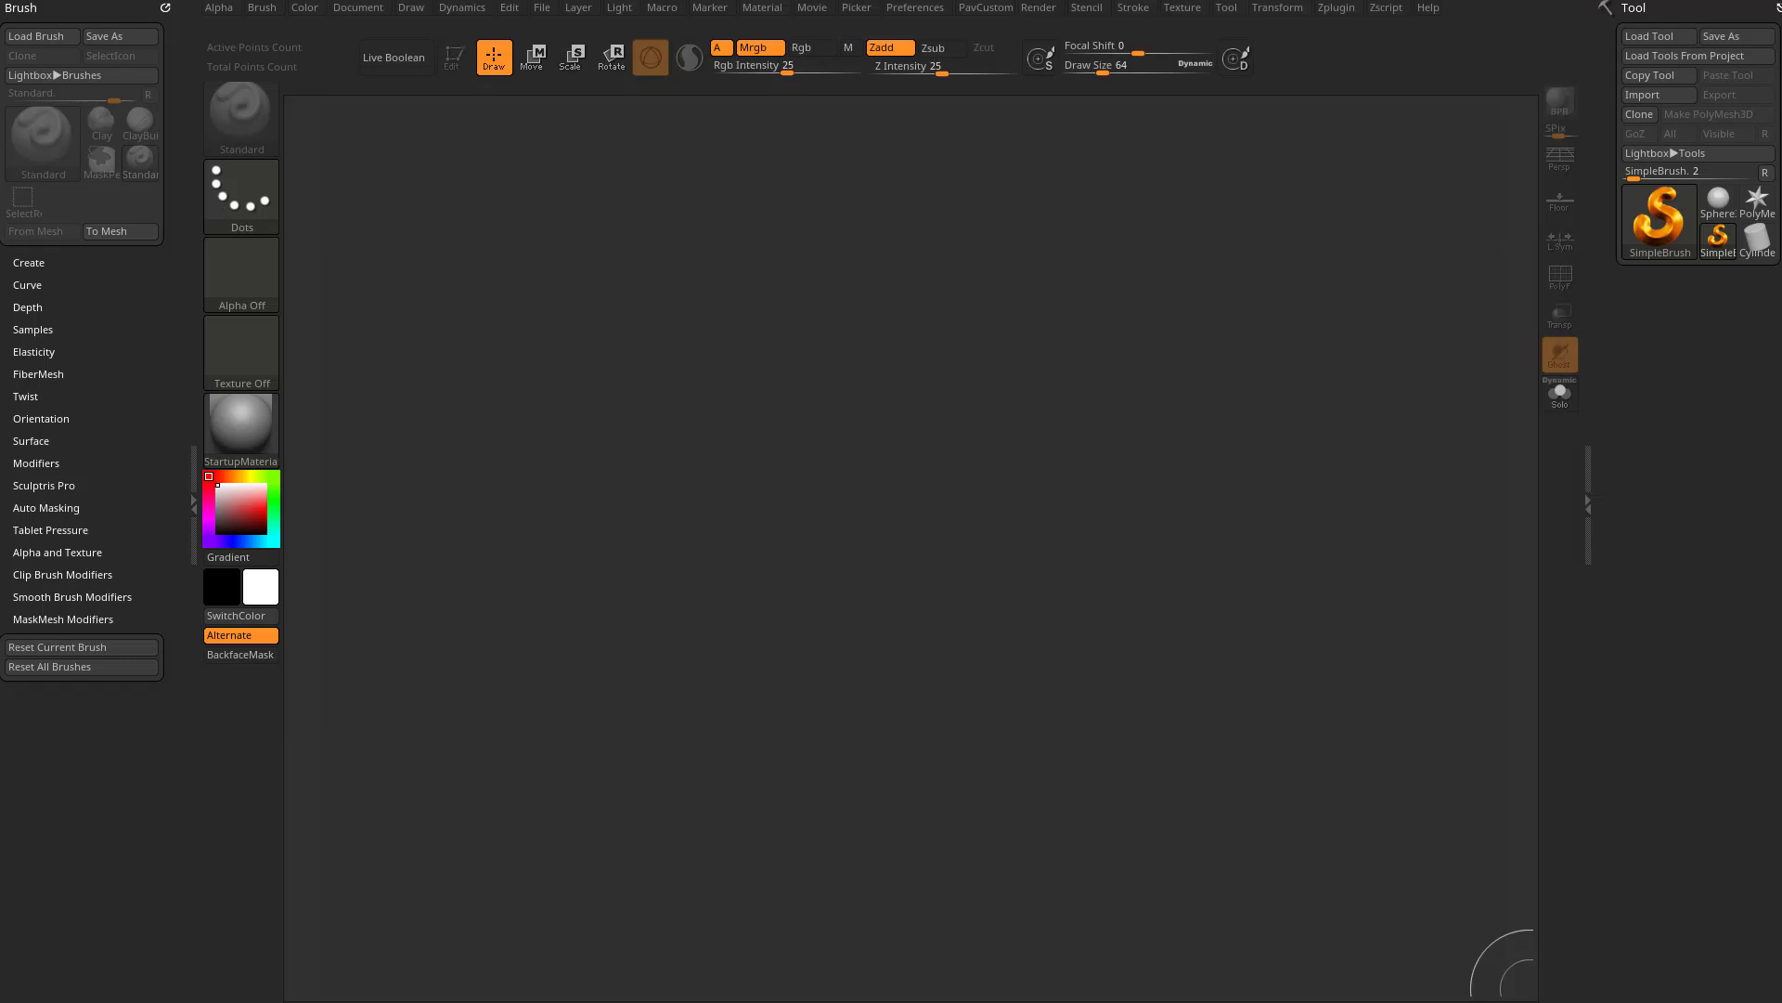
Draw a Cube3D on the empty canvas, enter Edit mode and turn on the polyframe display.
click(1652, 227)
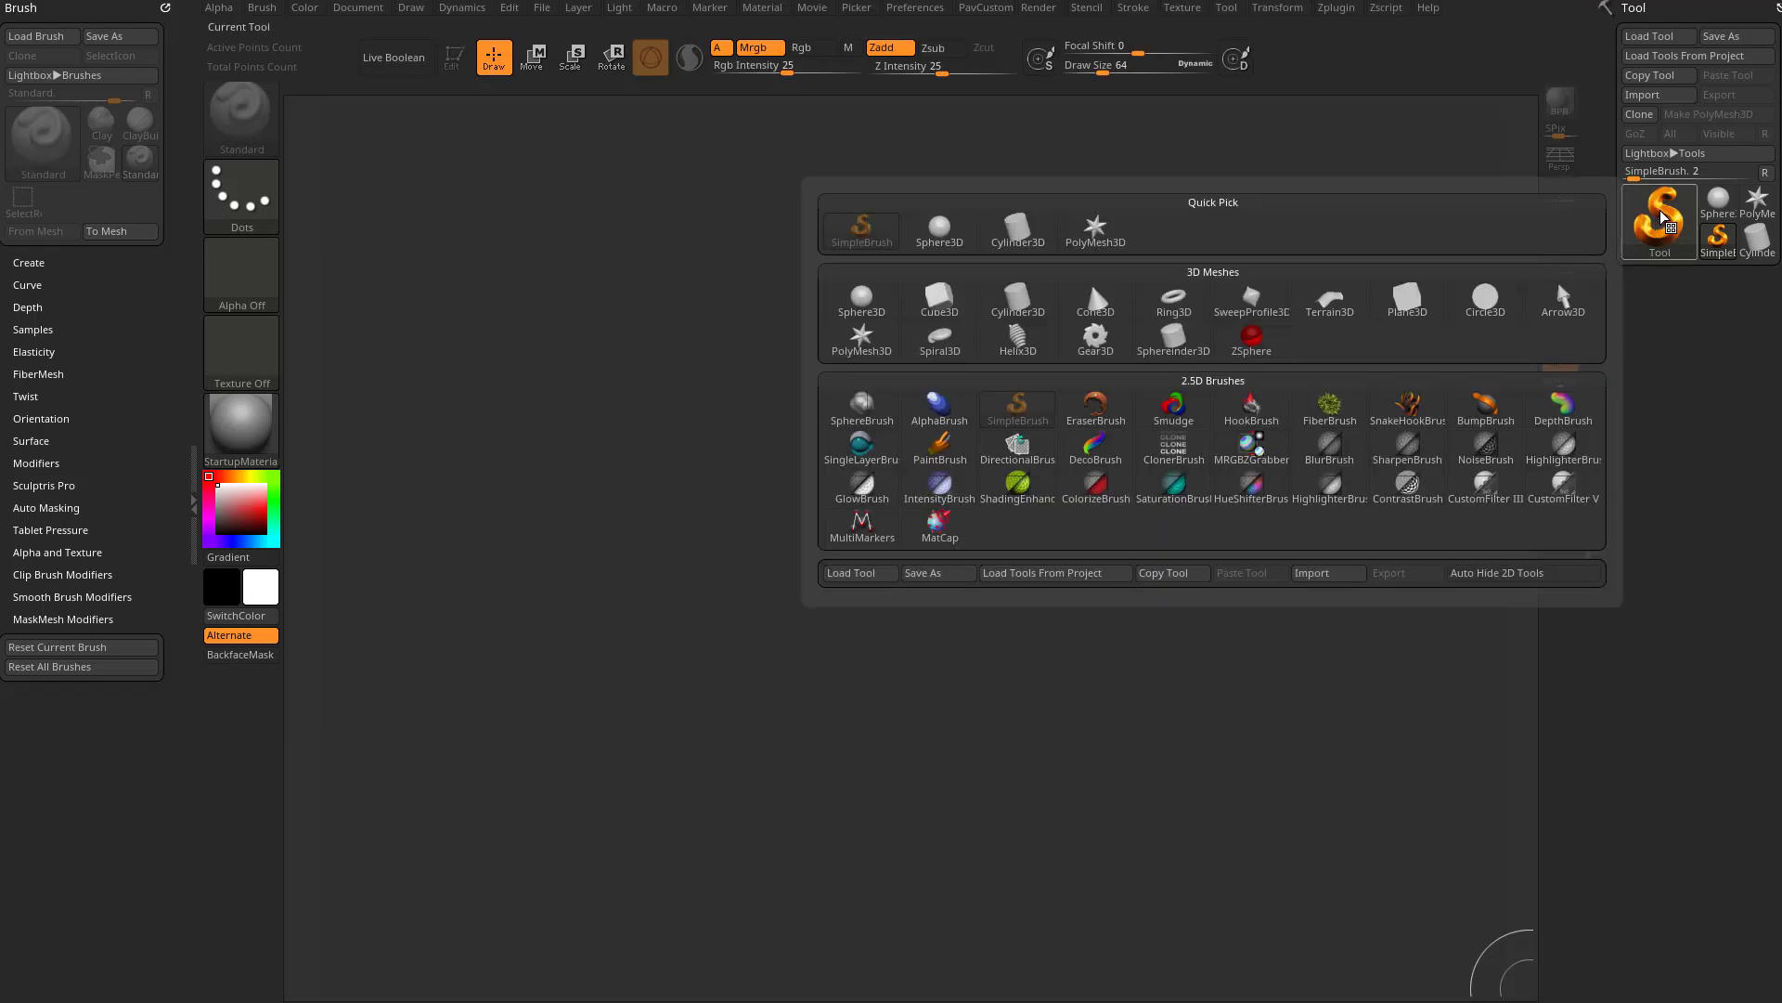
click(949, 303)
drag(816, 497, 903, 704)
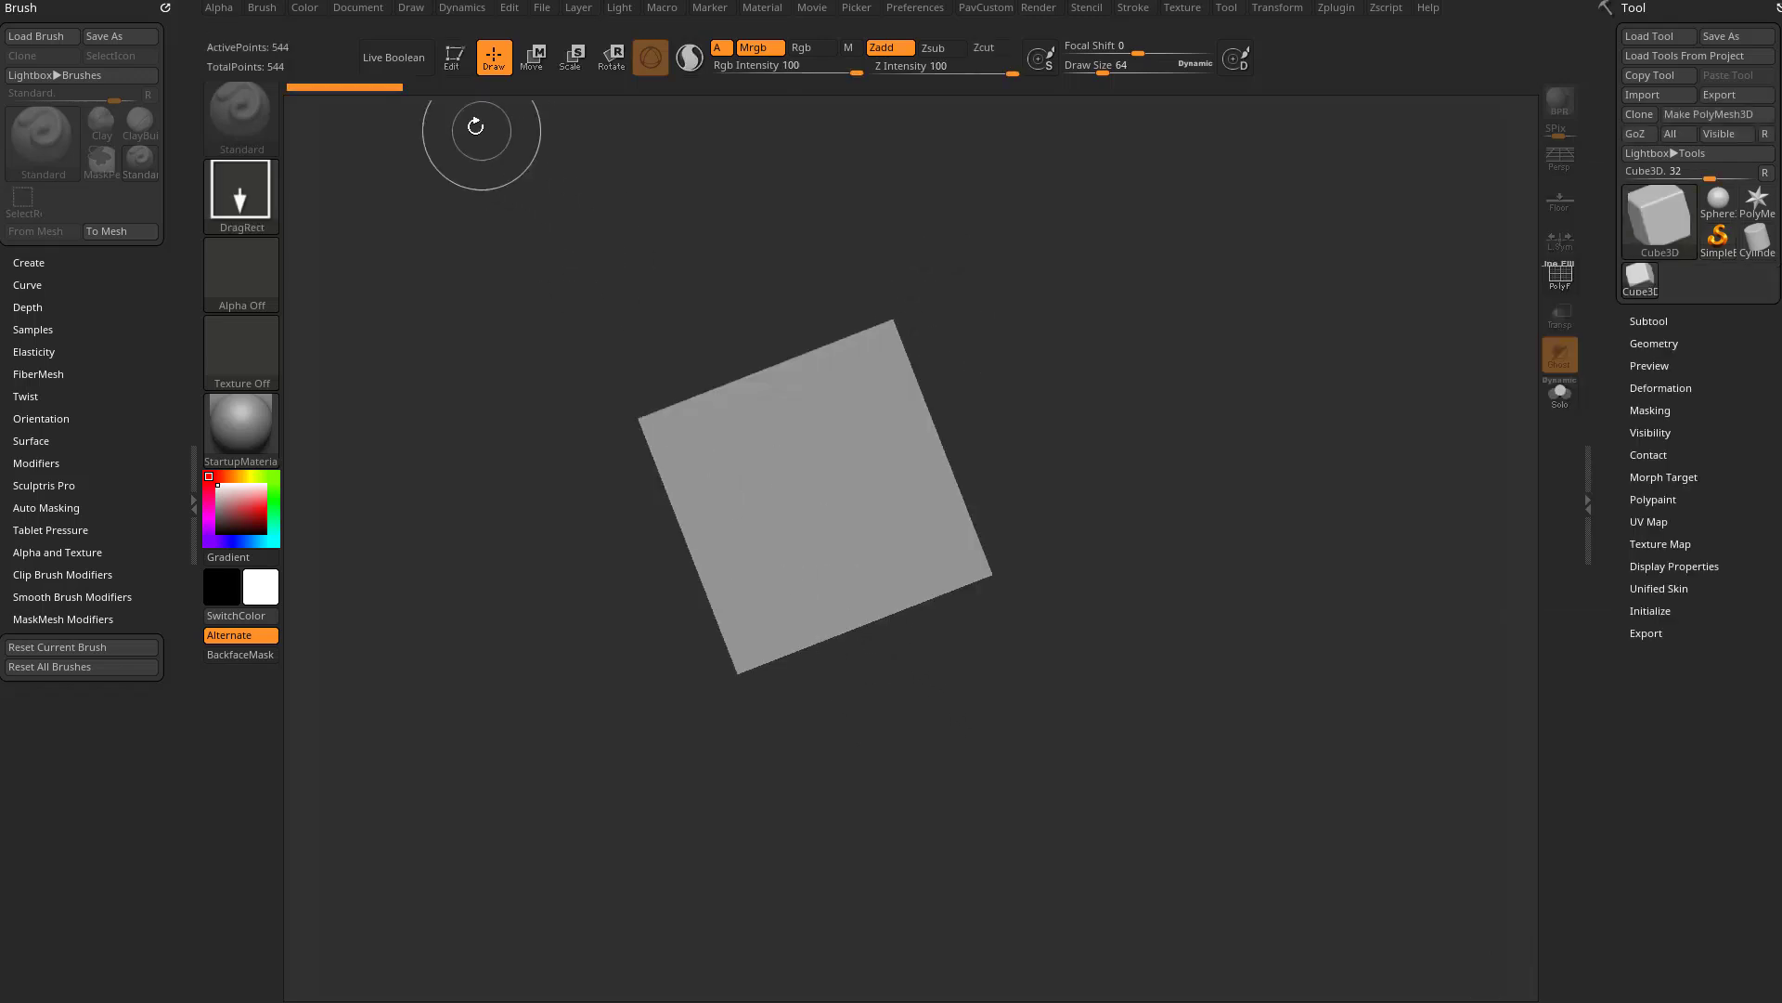
key(t)
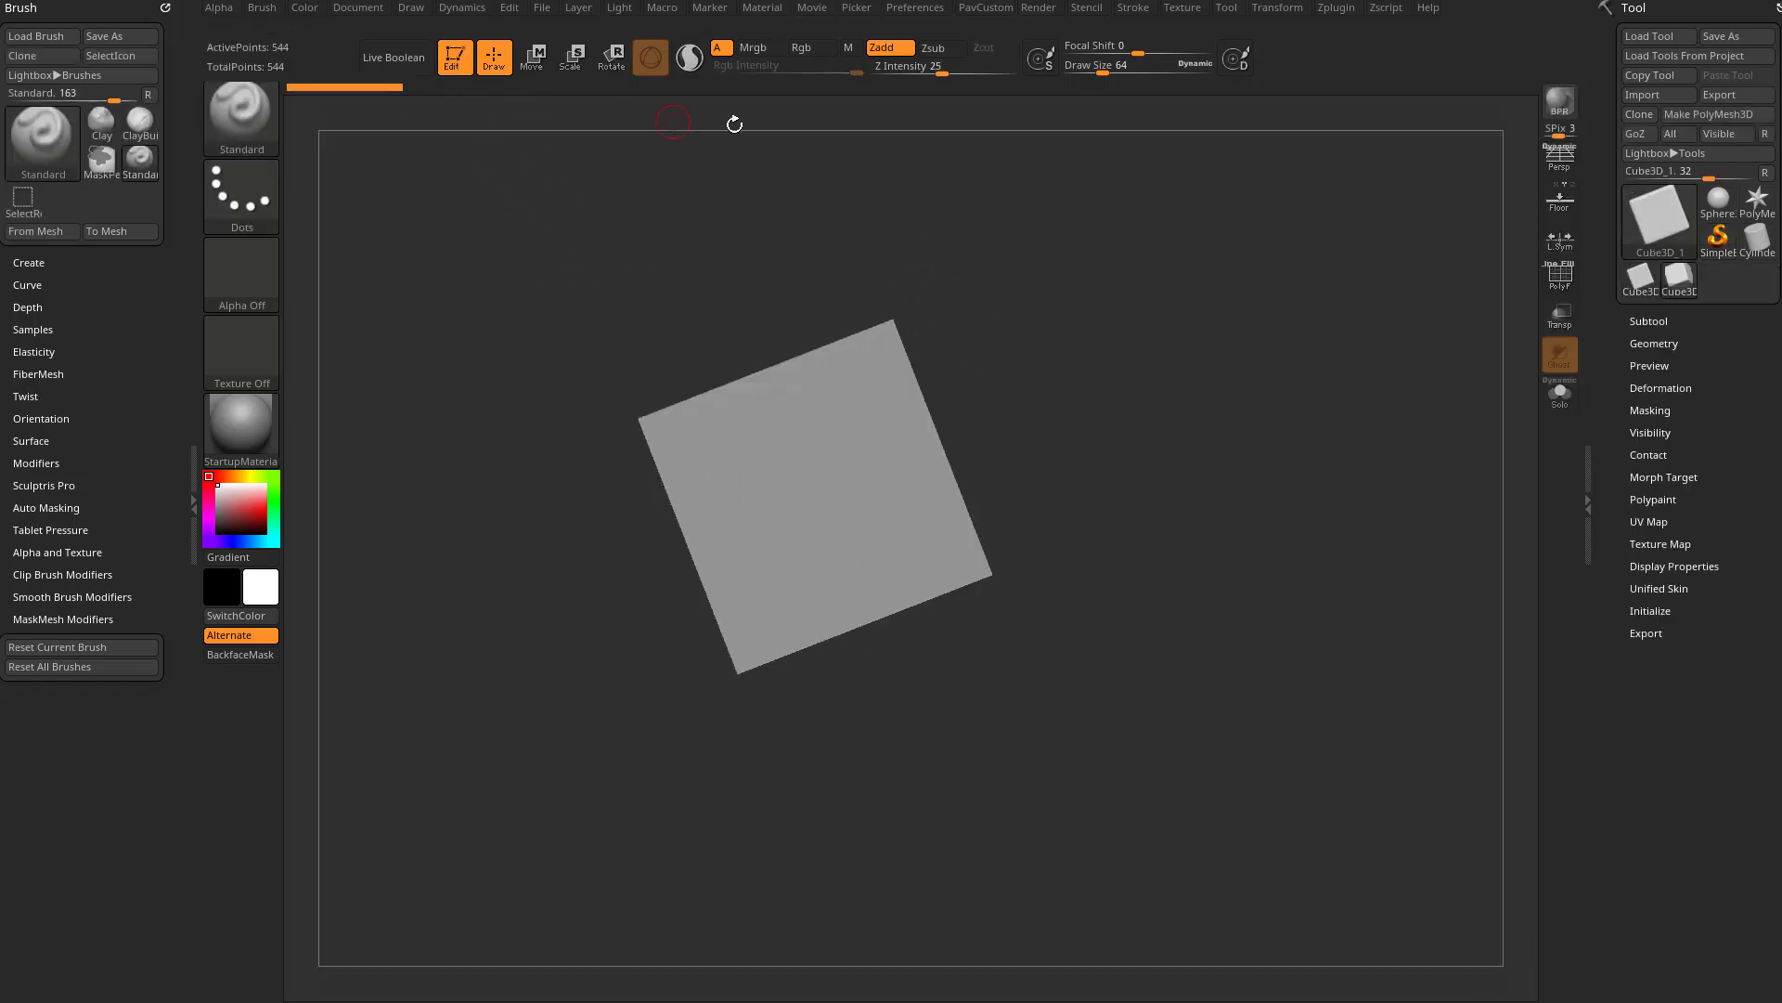
click(1559, 282)
shift+drag(1266, 482, 1244, 529)
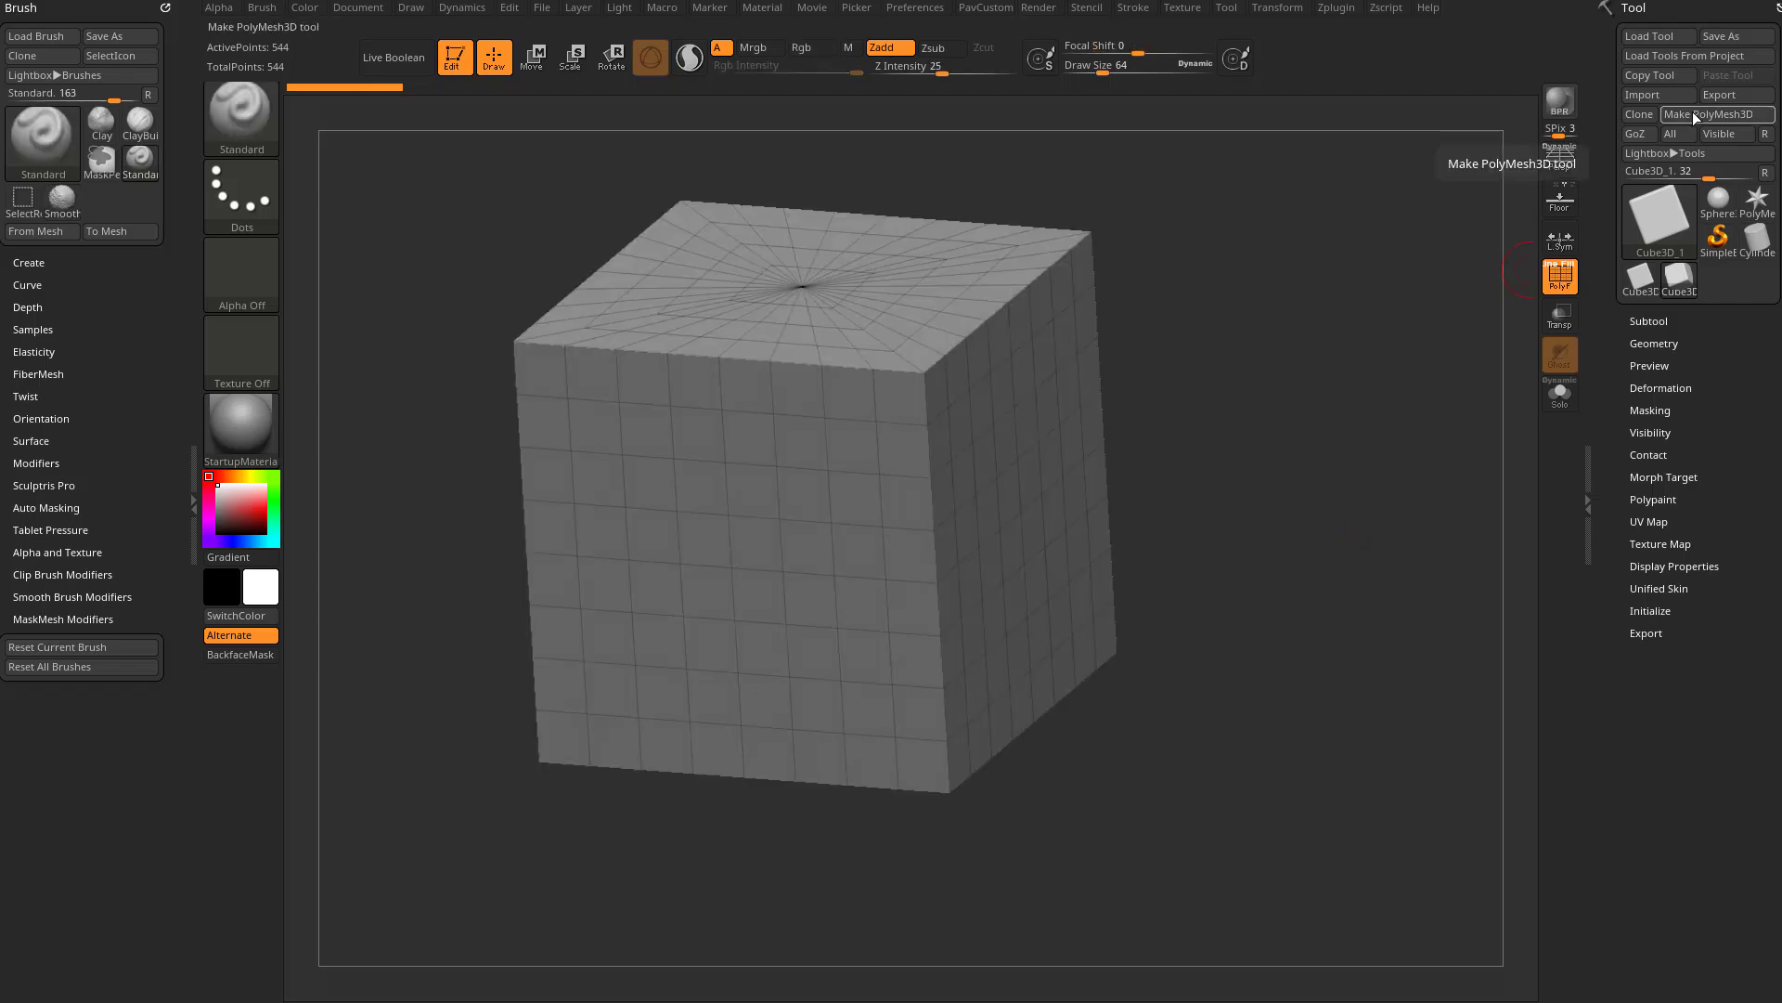
Convert the cube to a PolyMesh3D and assign it the SkinShade4 material.
click(1691, 113)
drag(1179, 381, 1287, 394)
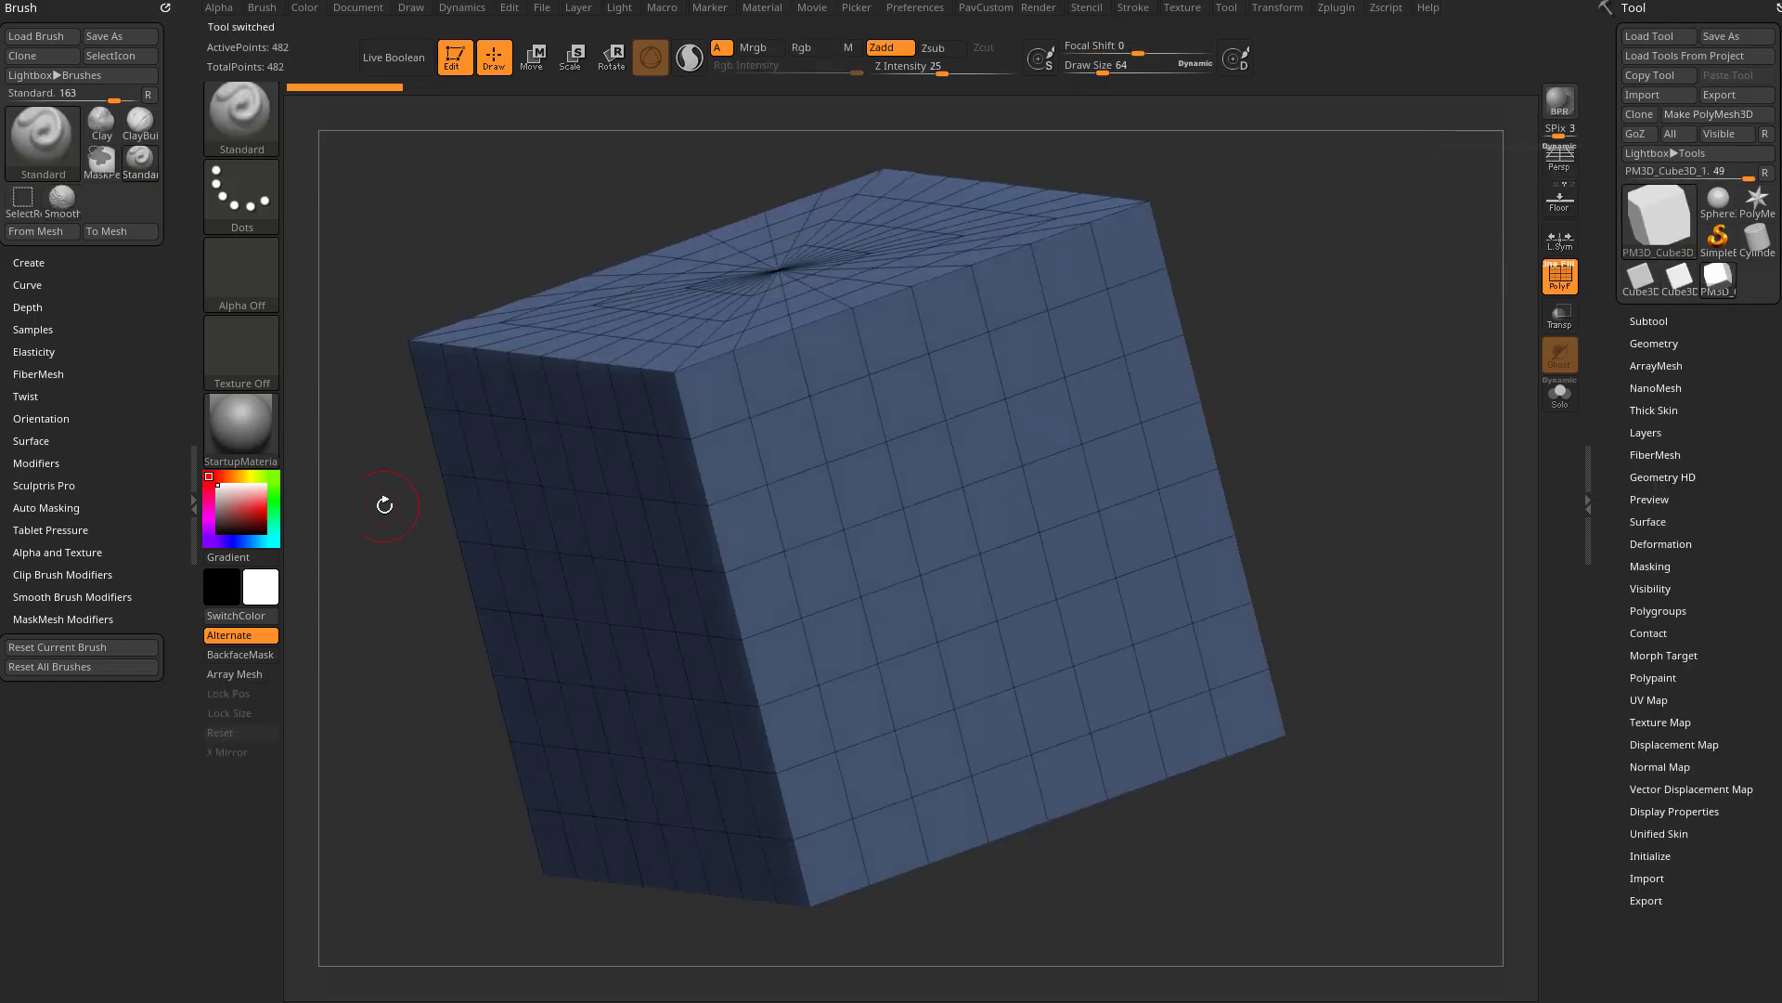
click(264, 425)
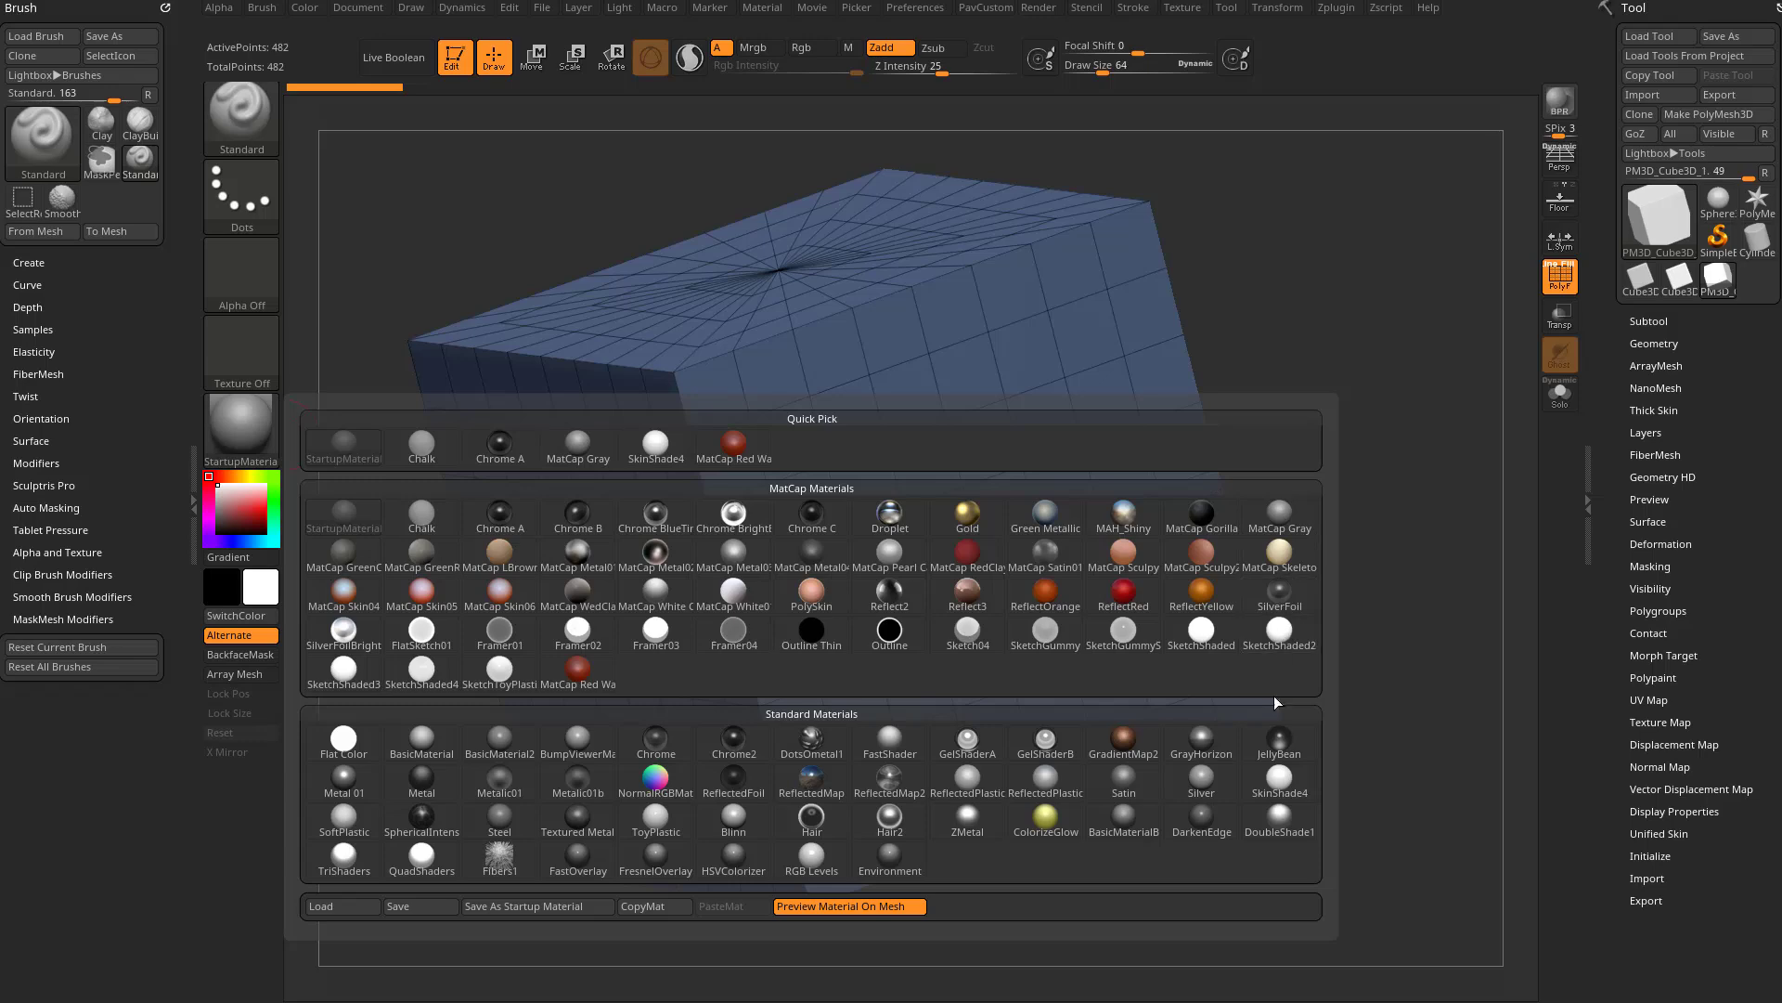
click(1280, 777)
drag(1396, 481, 1402, 467)
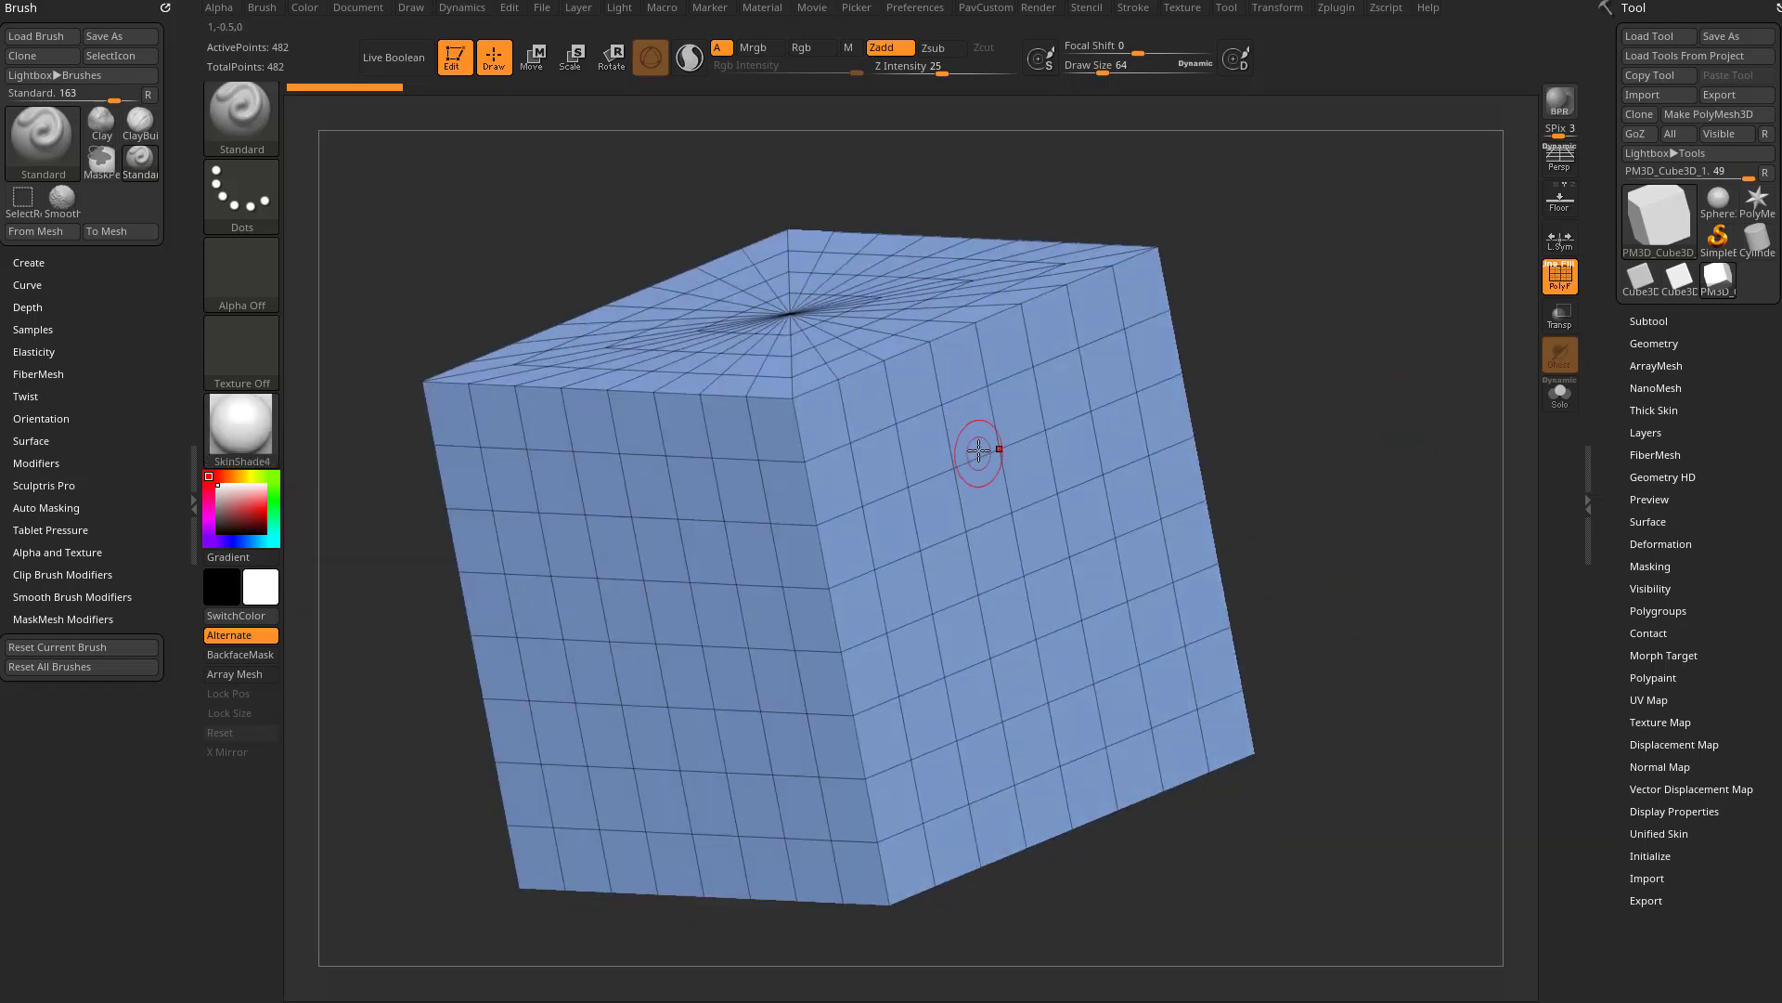
Select the ZModeler brush and set both its edge action and point action to Slice Mesh.
key(b)
key(z)
key(m)
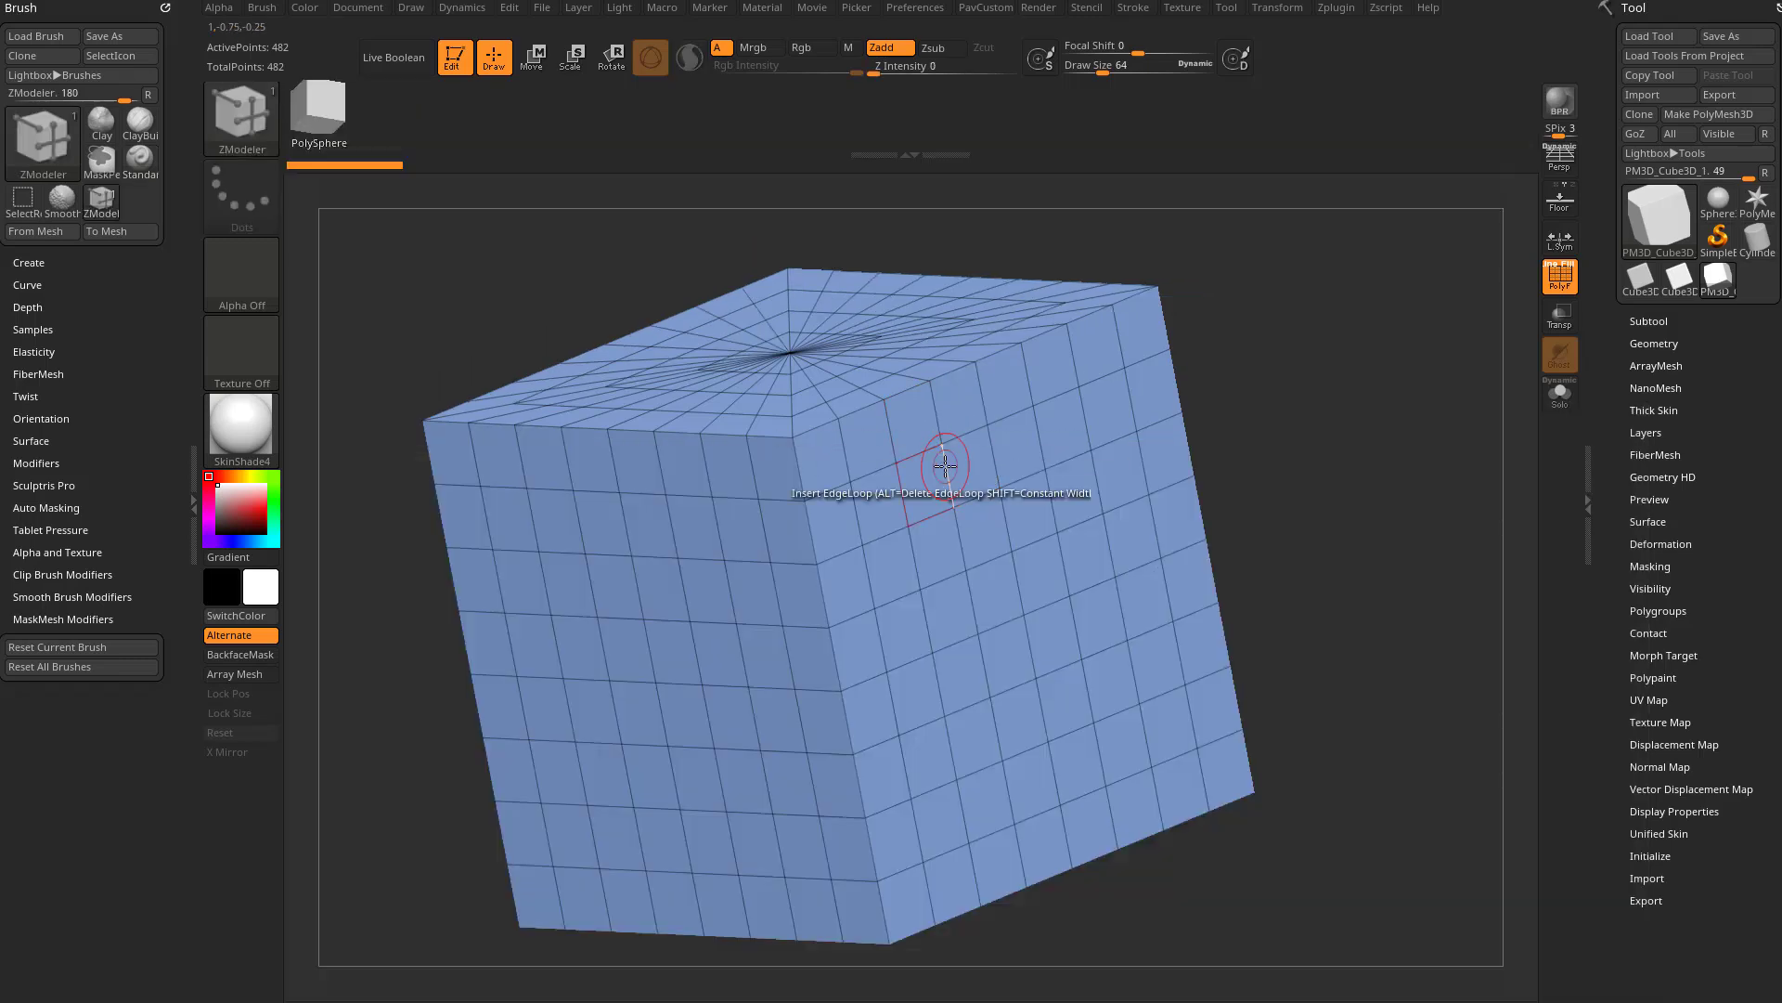
key(space)
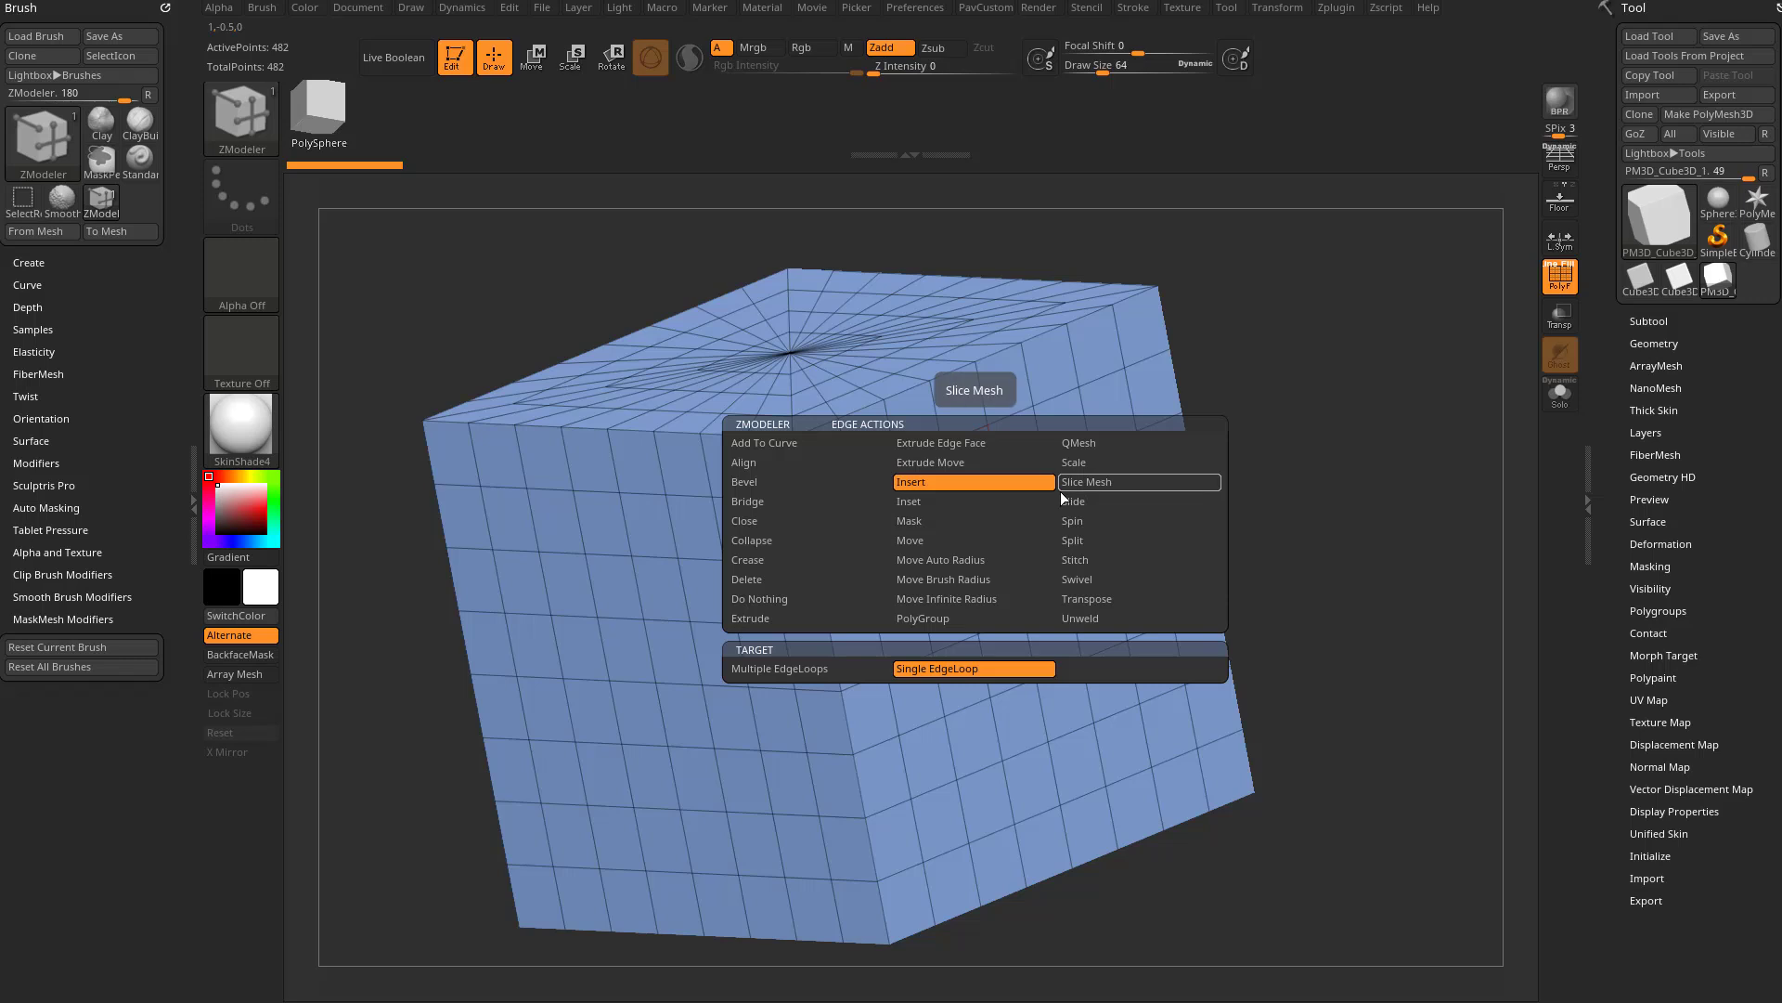
click(1105, 481)
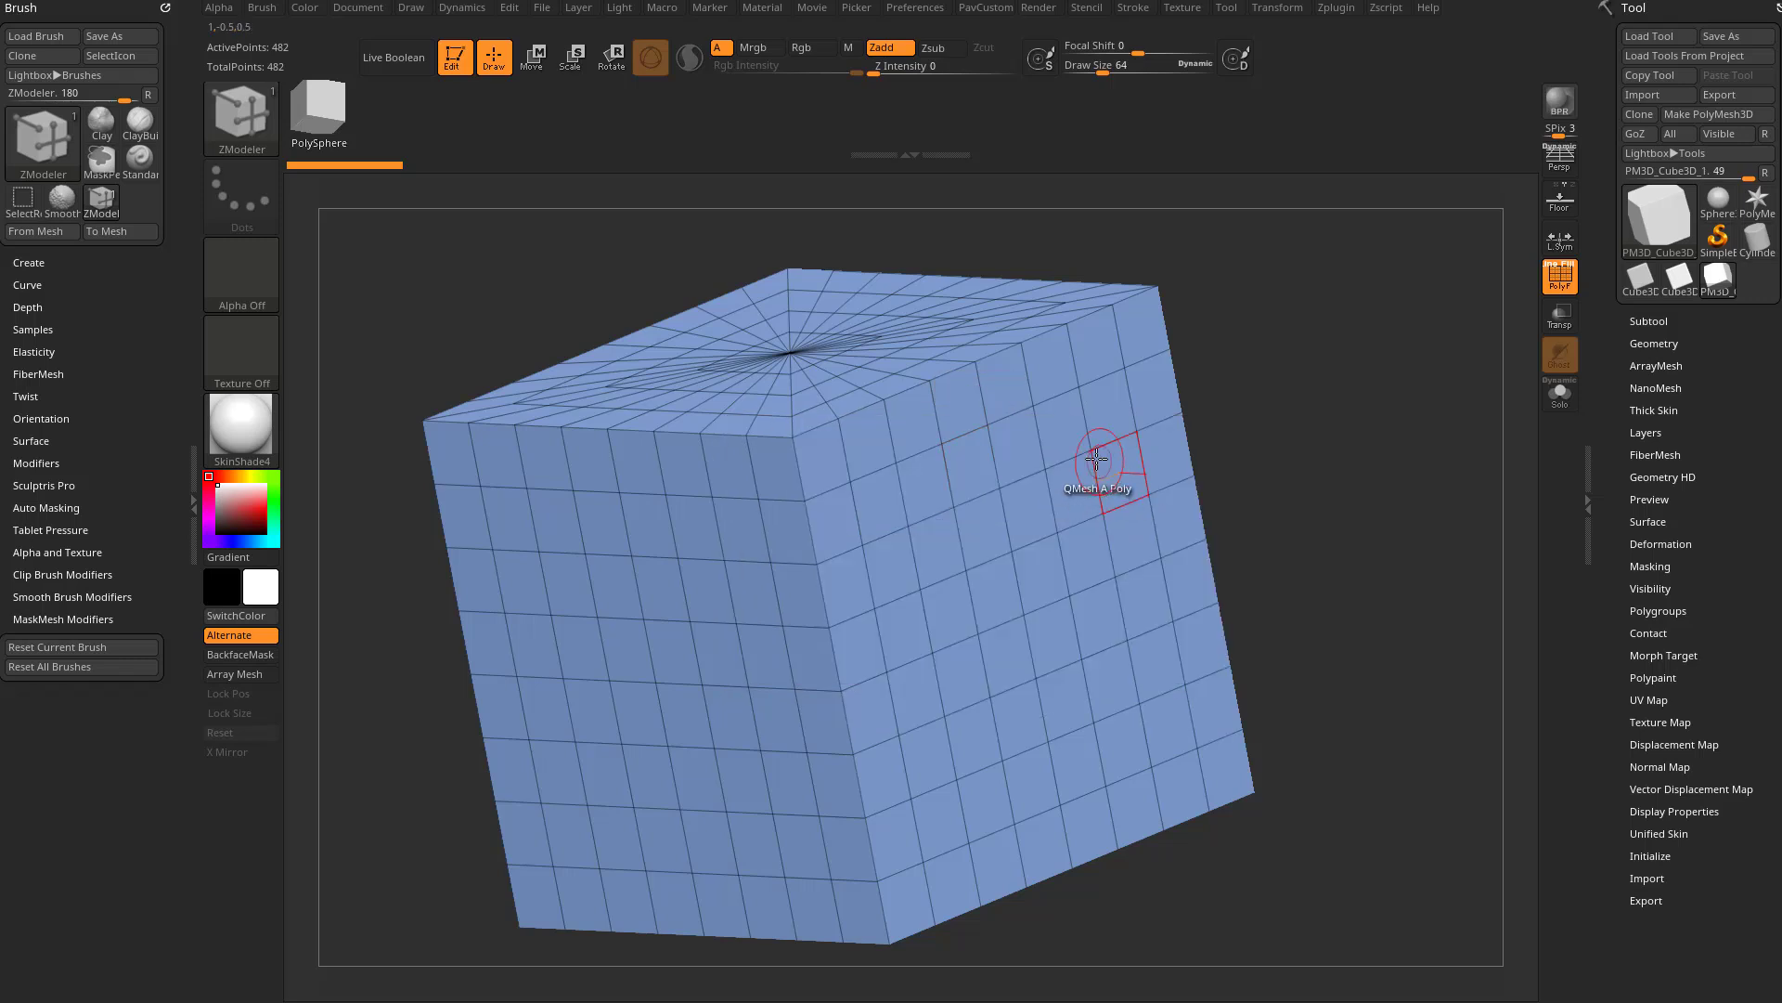
key(space)
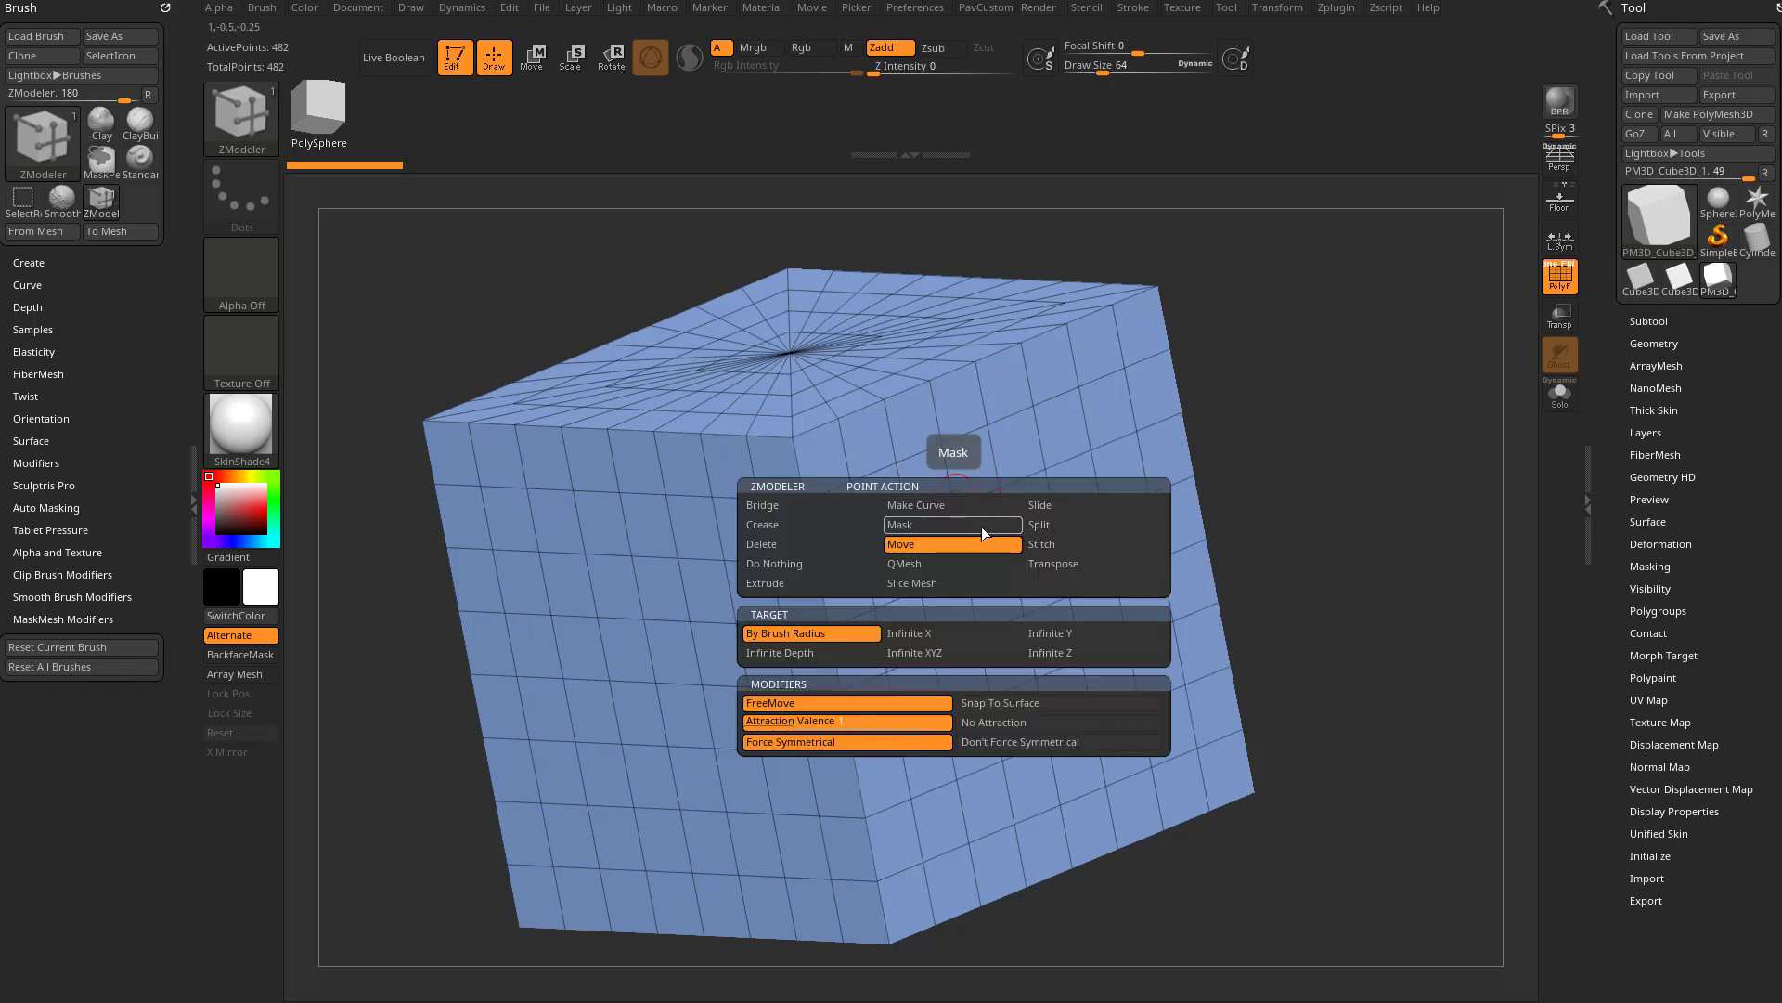
click(952, 584)
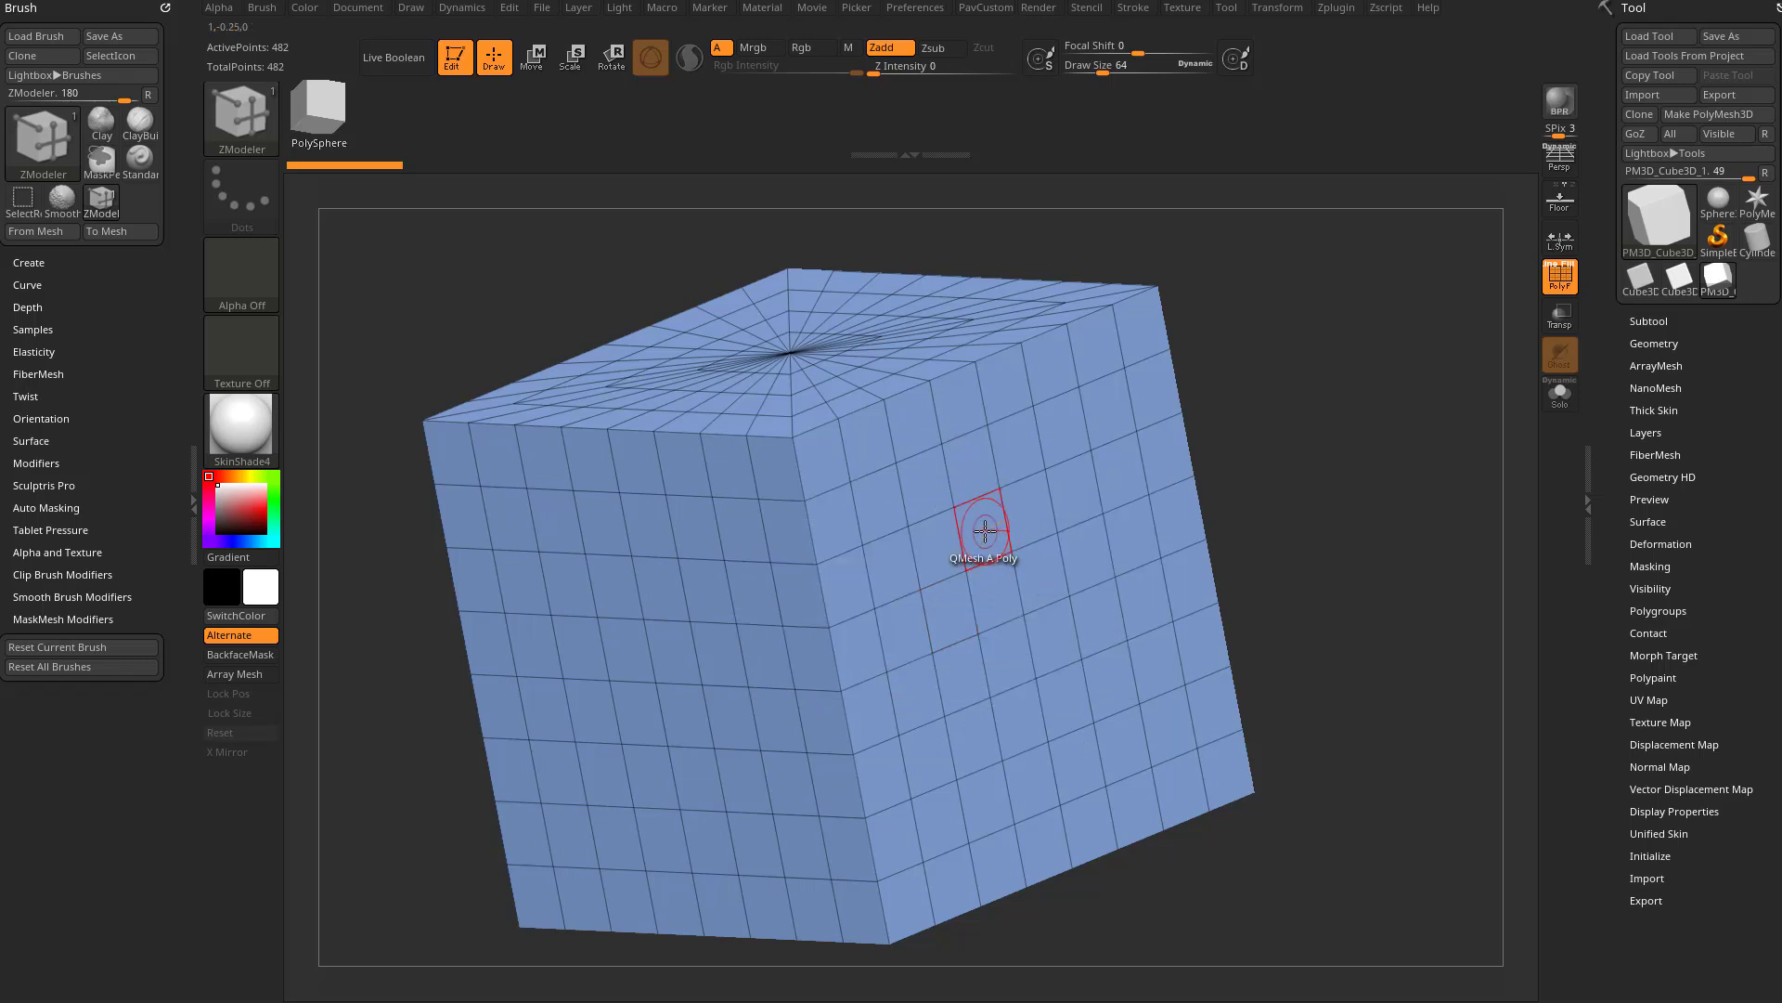
Review the Slice Mesh entry among ZModeler's polygon actions and locate the ZM_Slice brush among the sculpting brushes.
key(space)
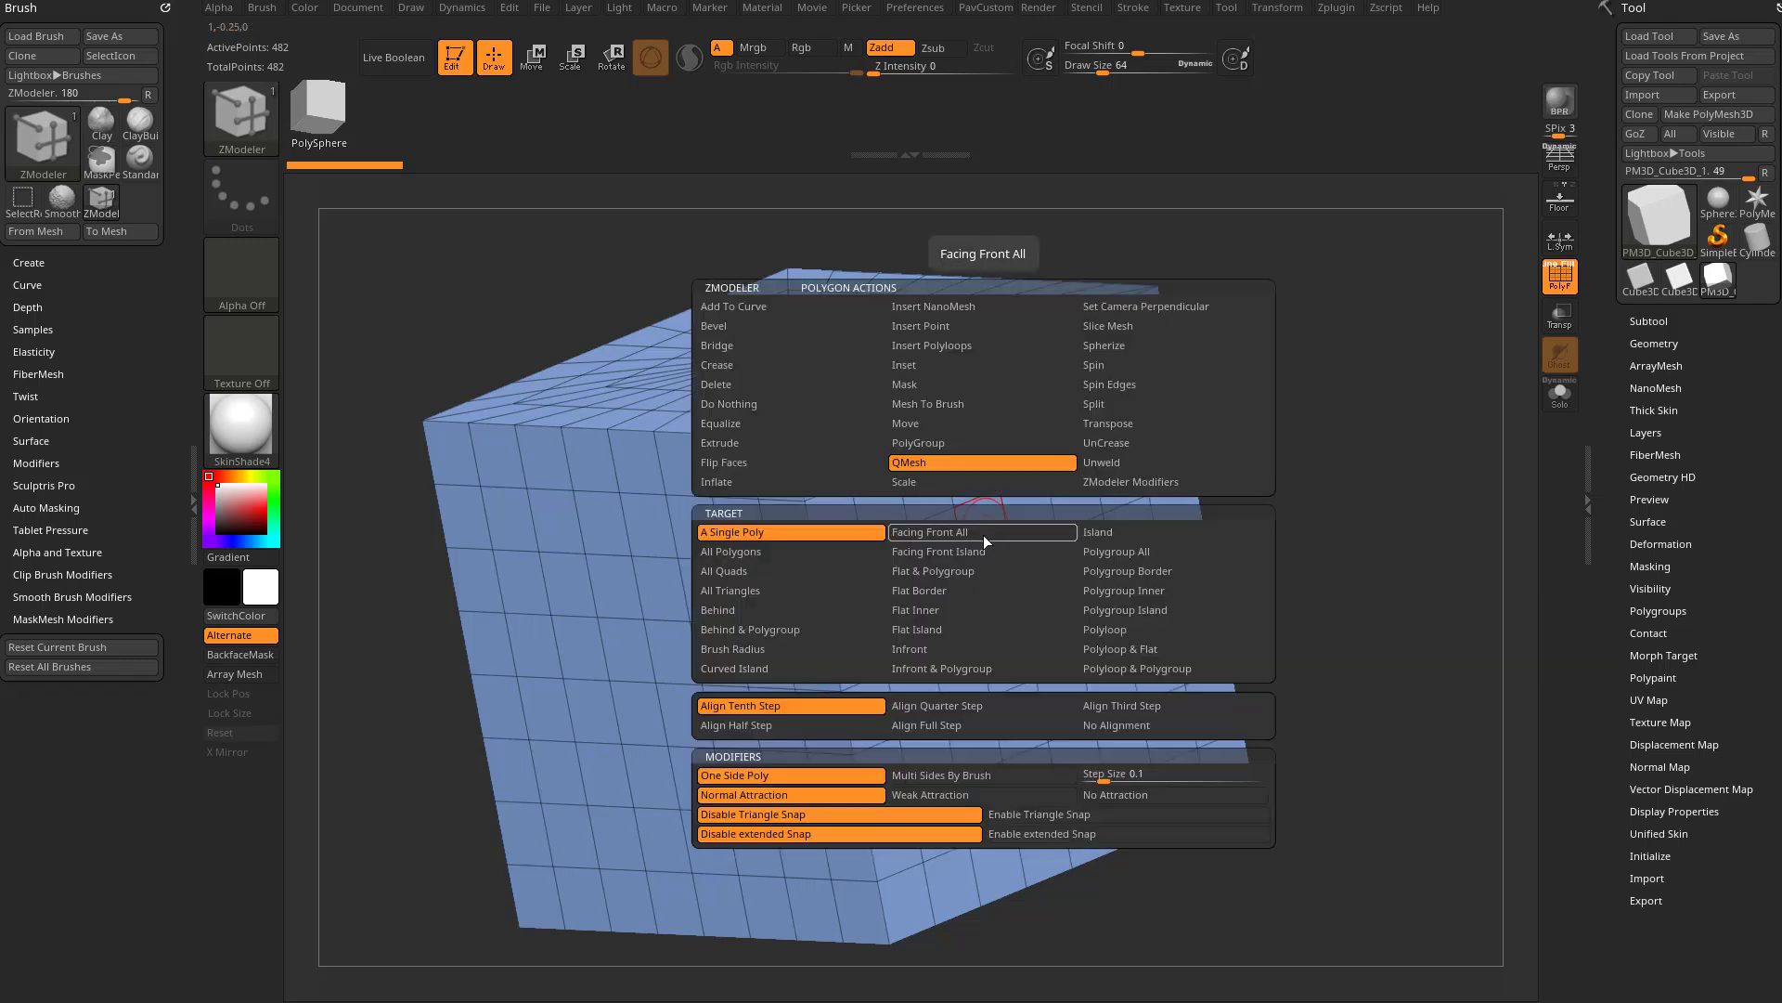
click(1100, 327)
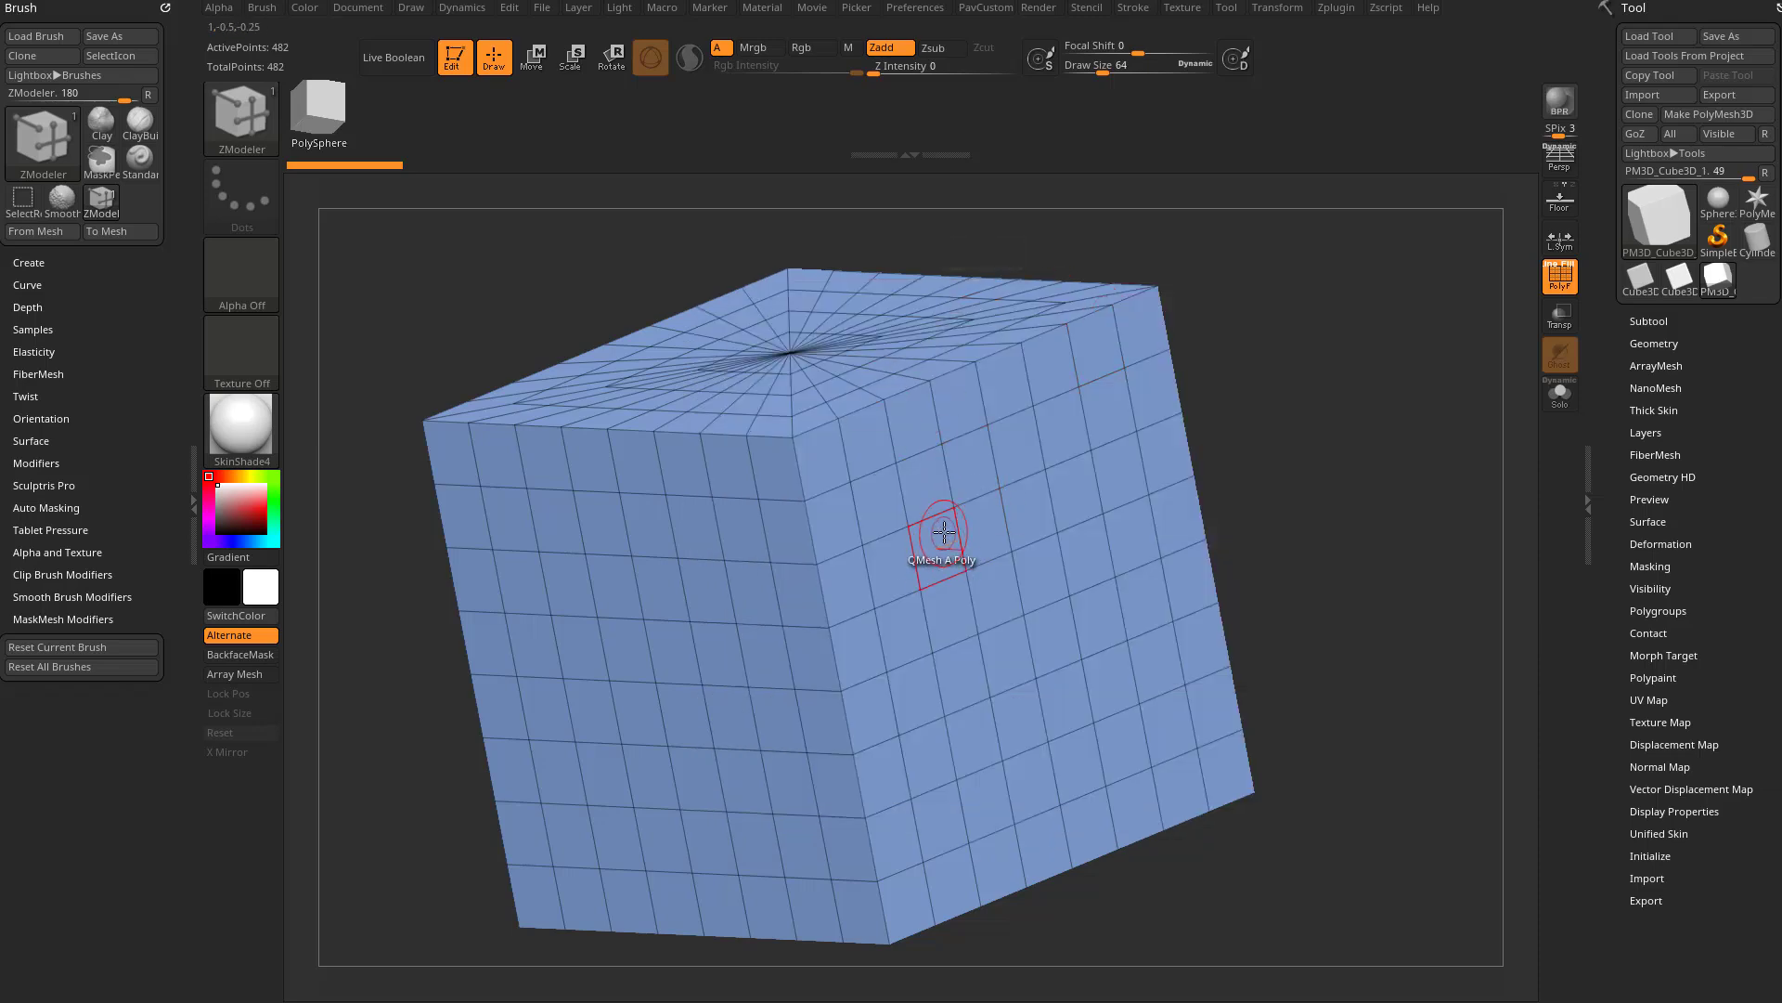
key(b)
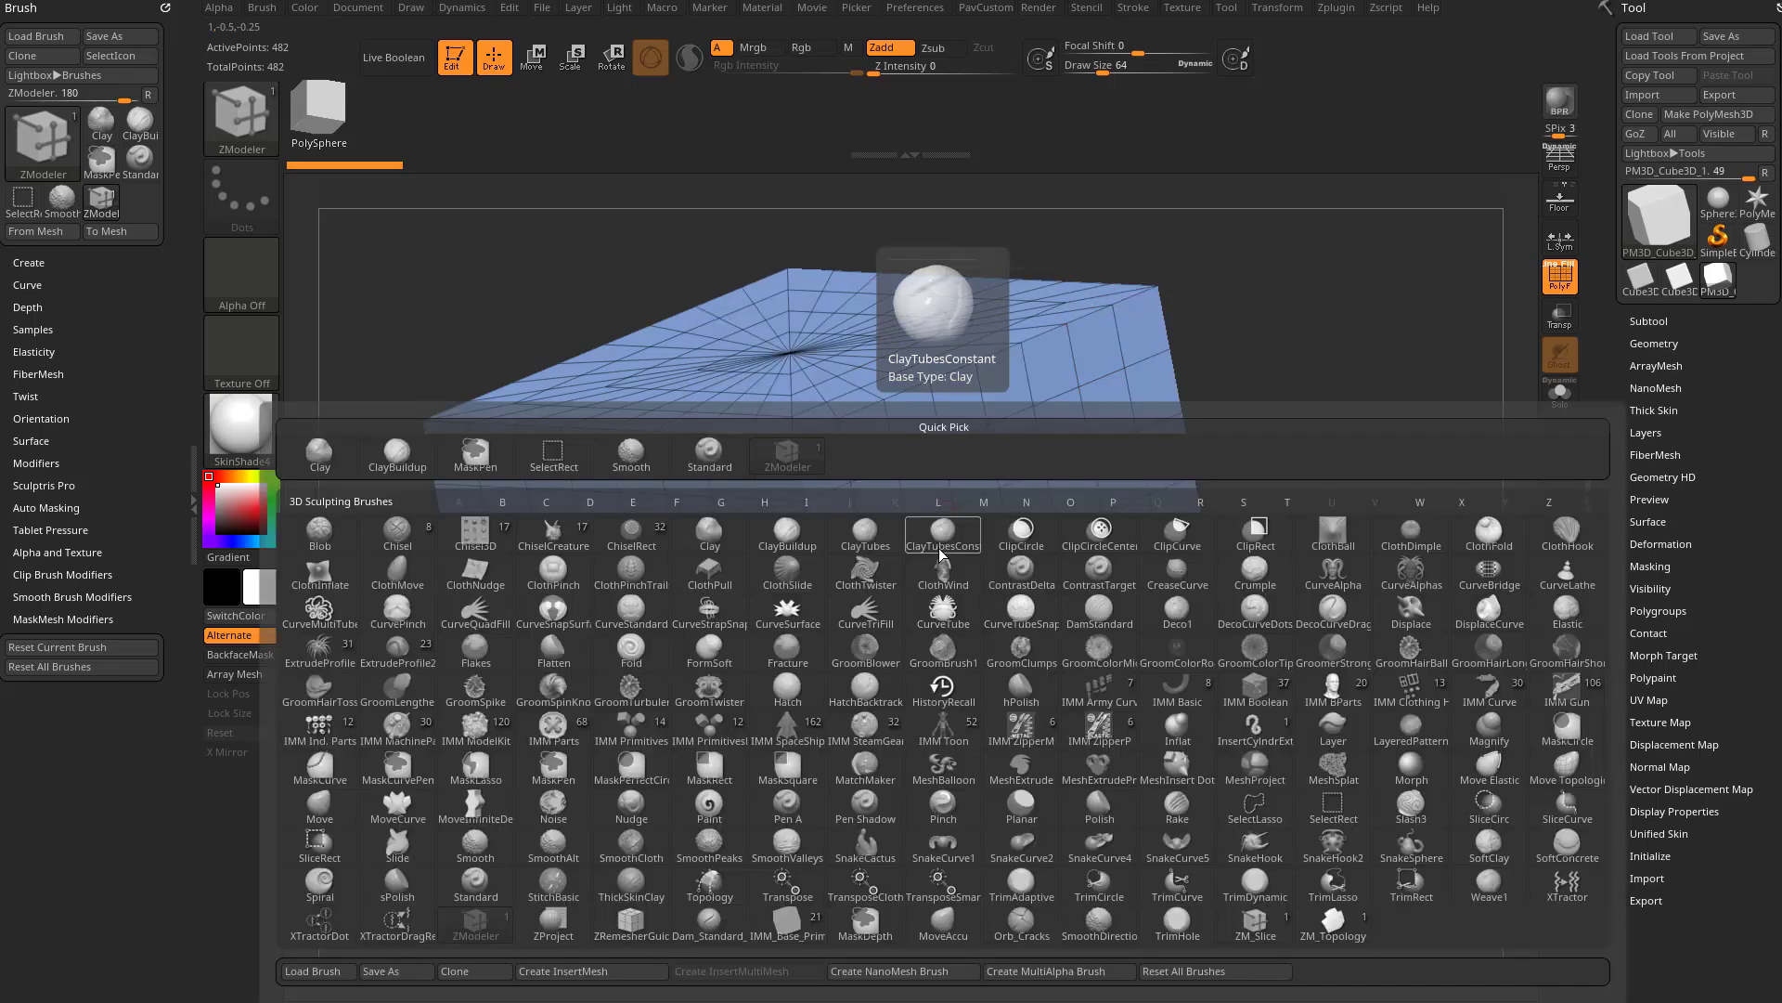
click(1255, 933)
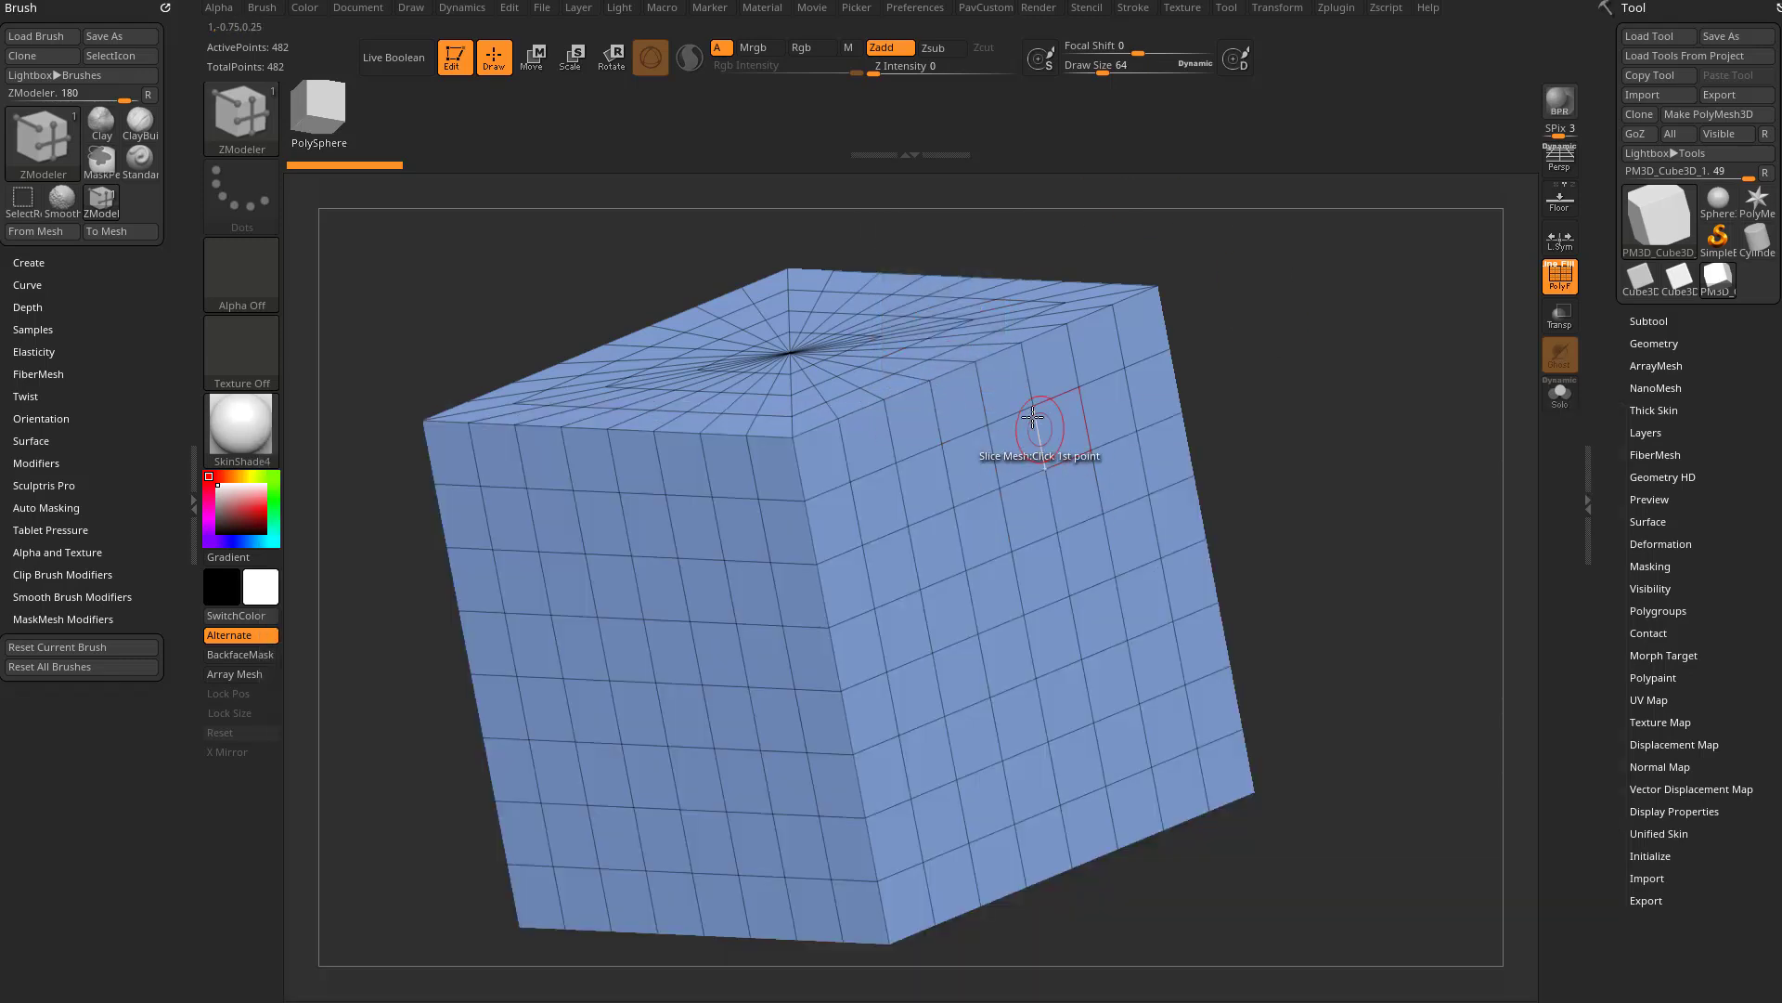
click(251, 108)
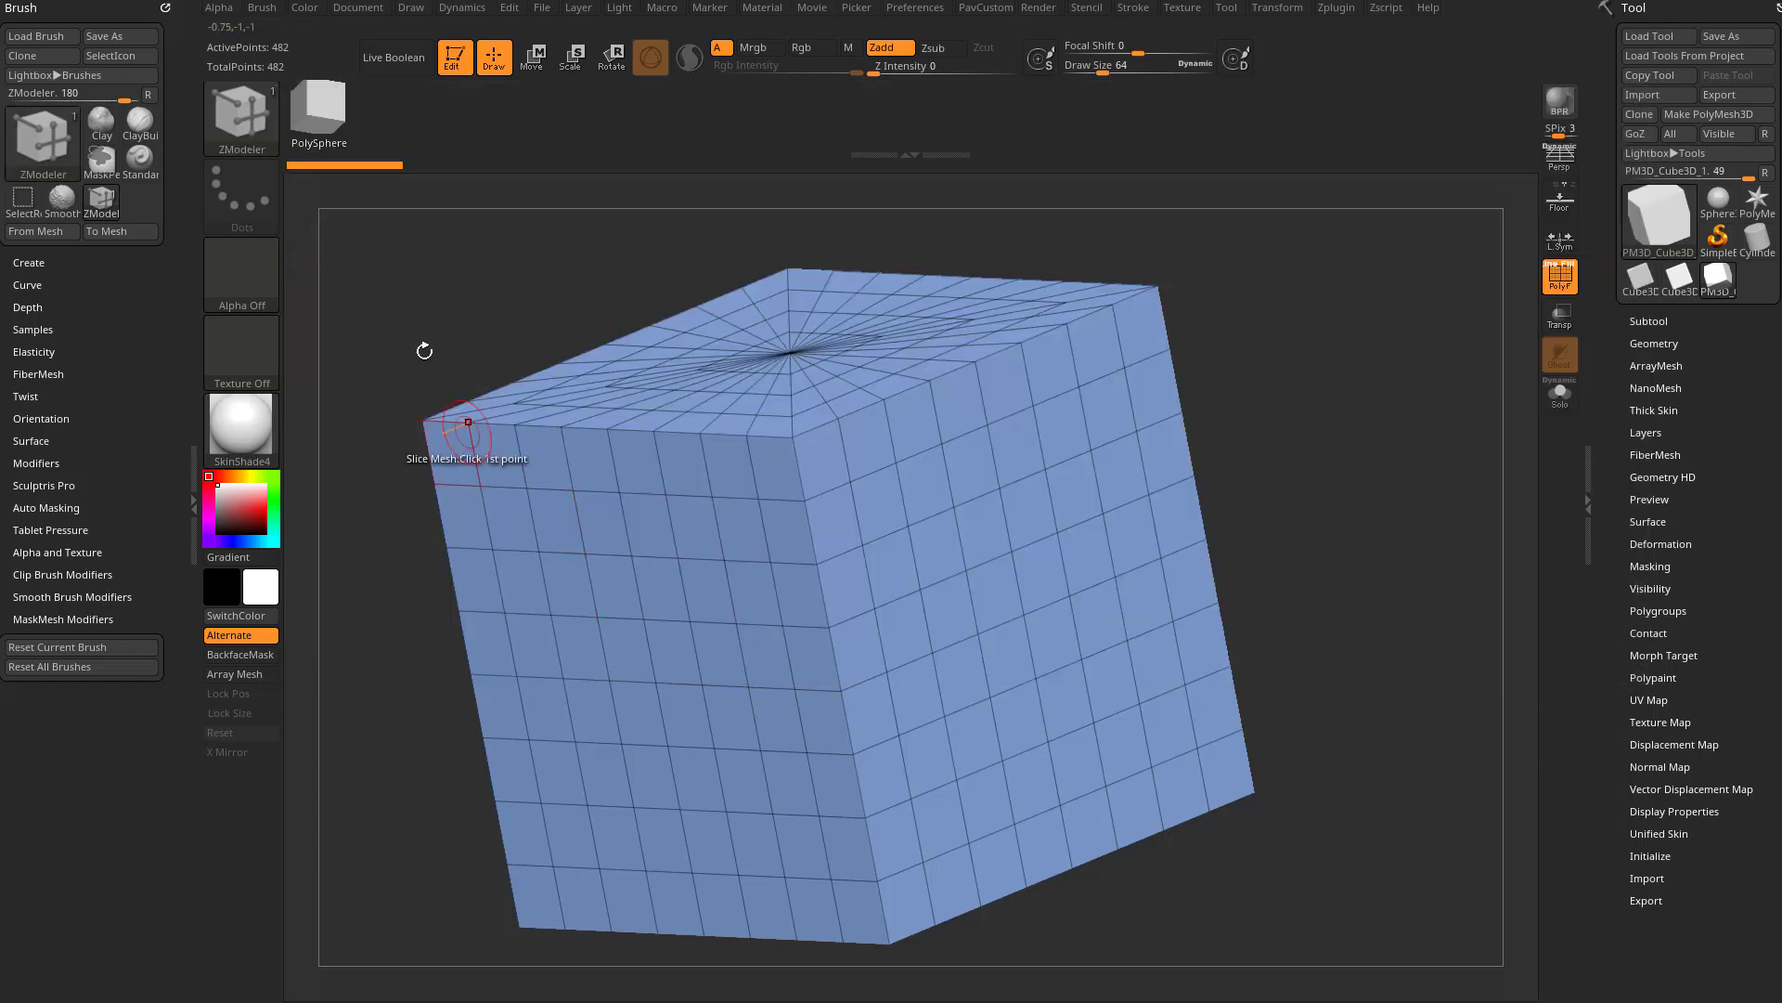
click(259, 139)
drag(1319, 449, 1320, 457)
Select the ZM_Slice brush and check its edge, point and polygon actions, keeping PolyGroup with the Fill target for polygons.
key(b)
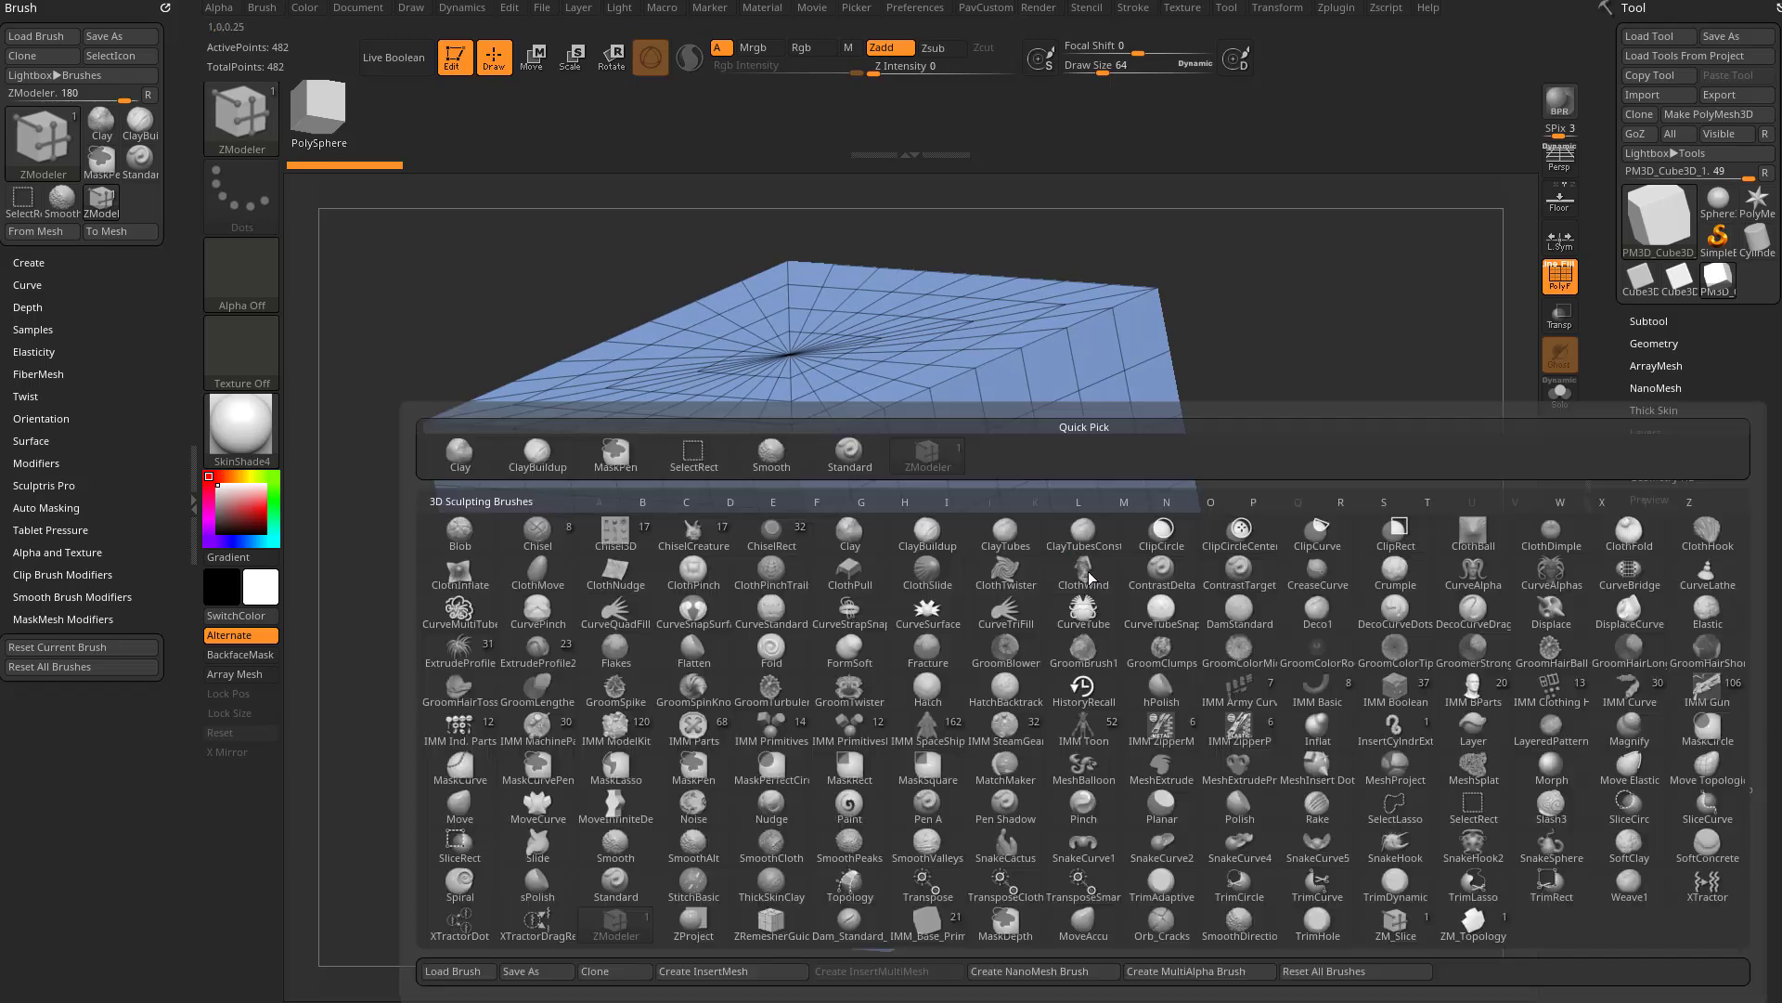
click(1407, 931)
key(space)
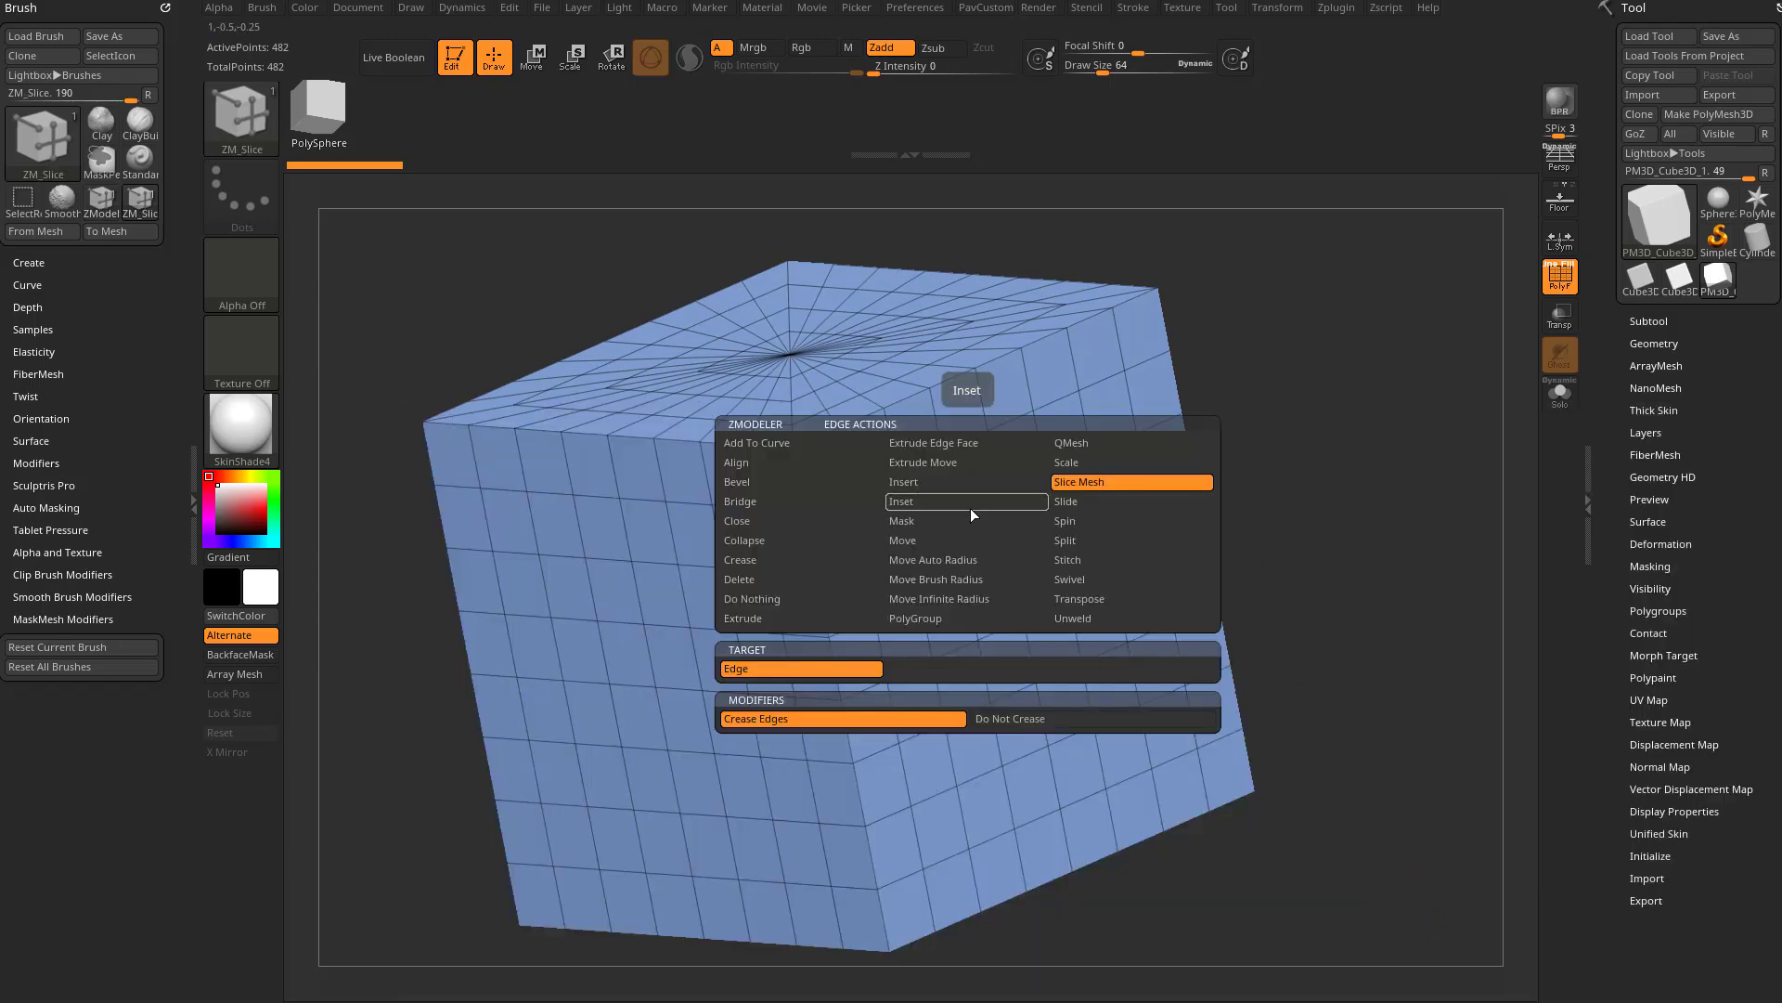
key(space)
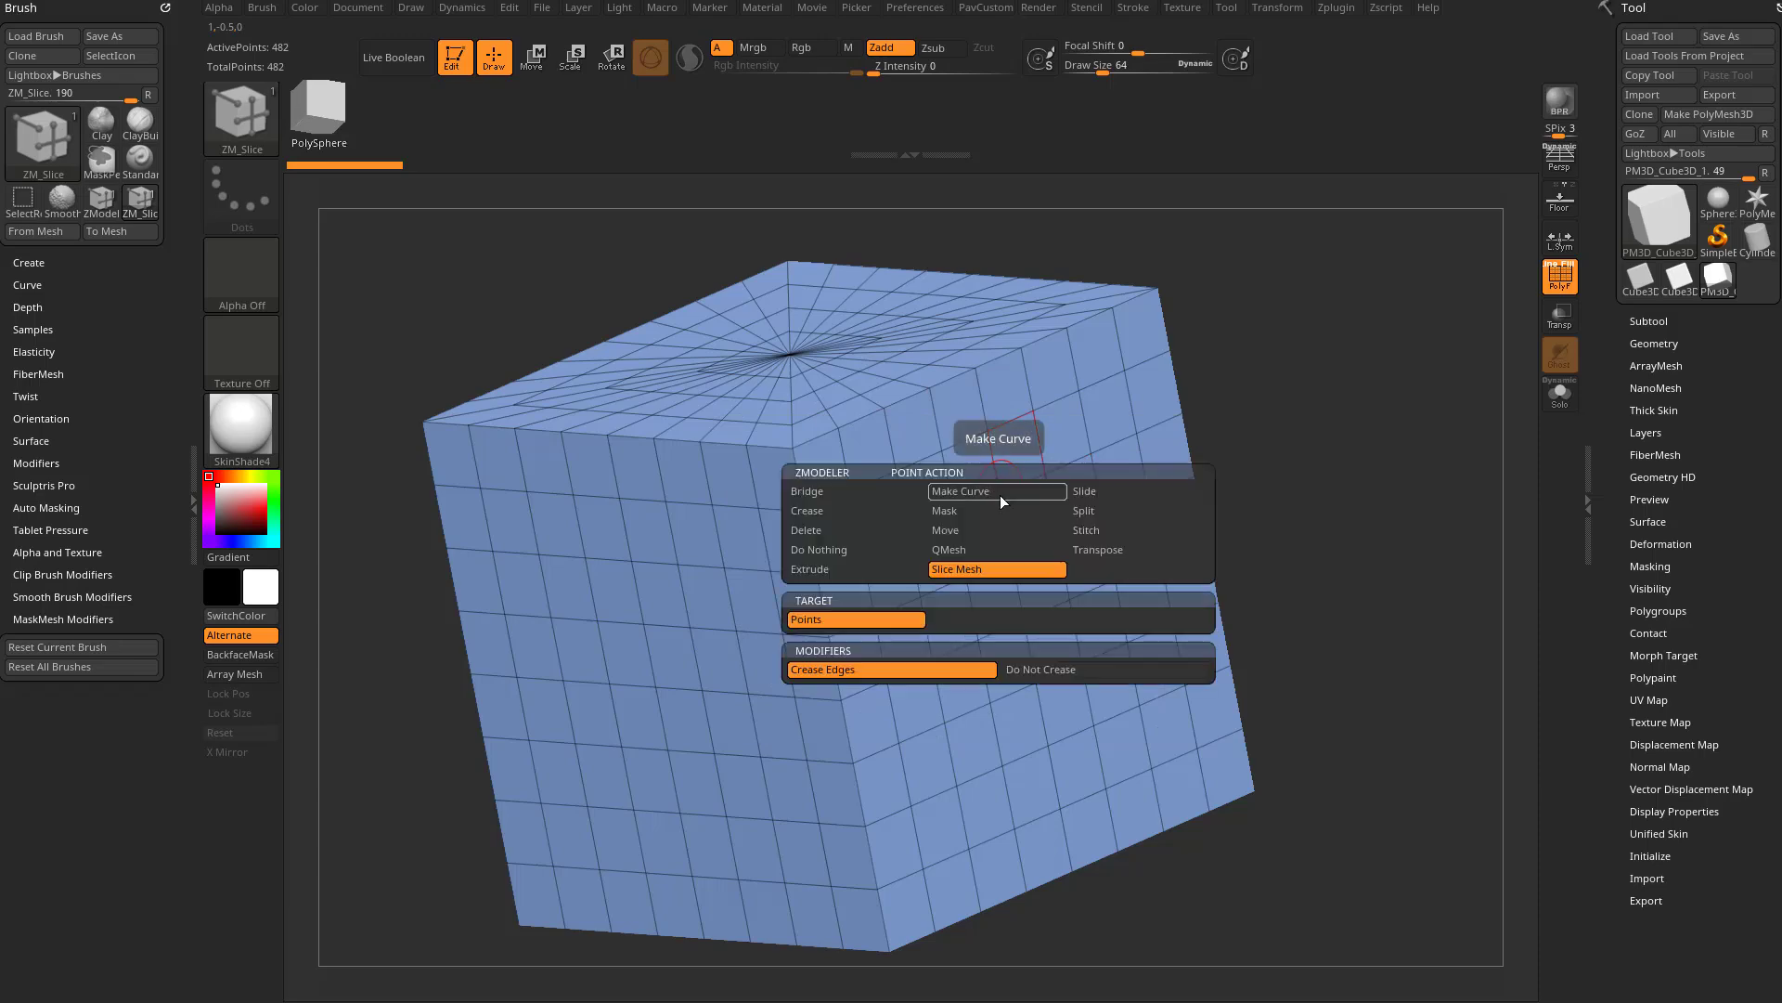
key(space)
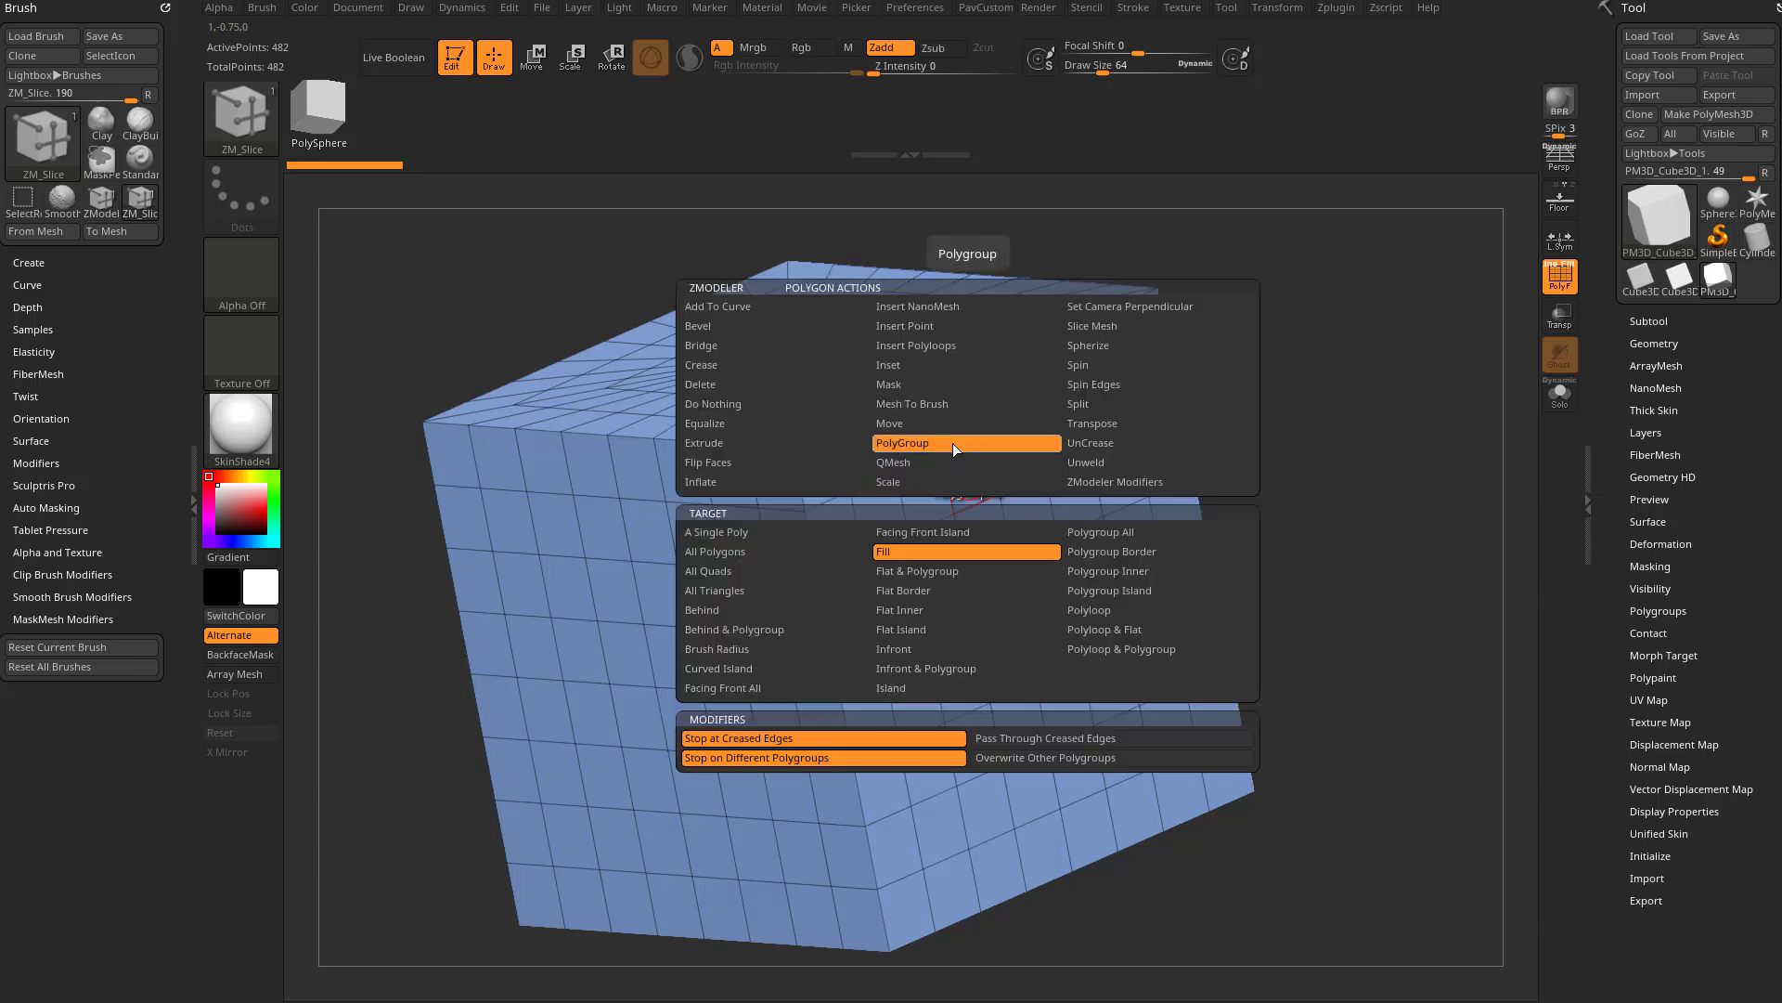
click(924, 553)
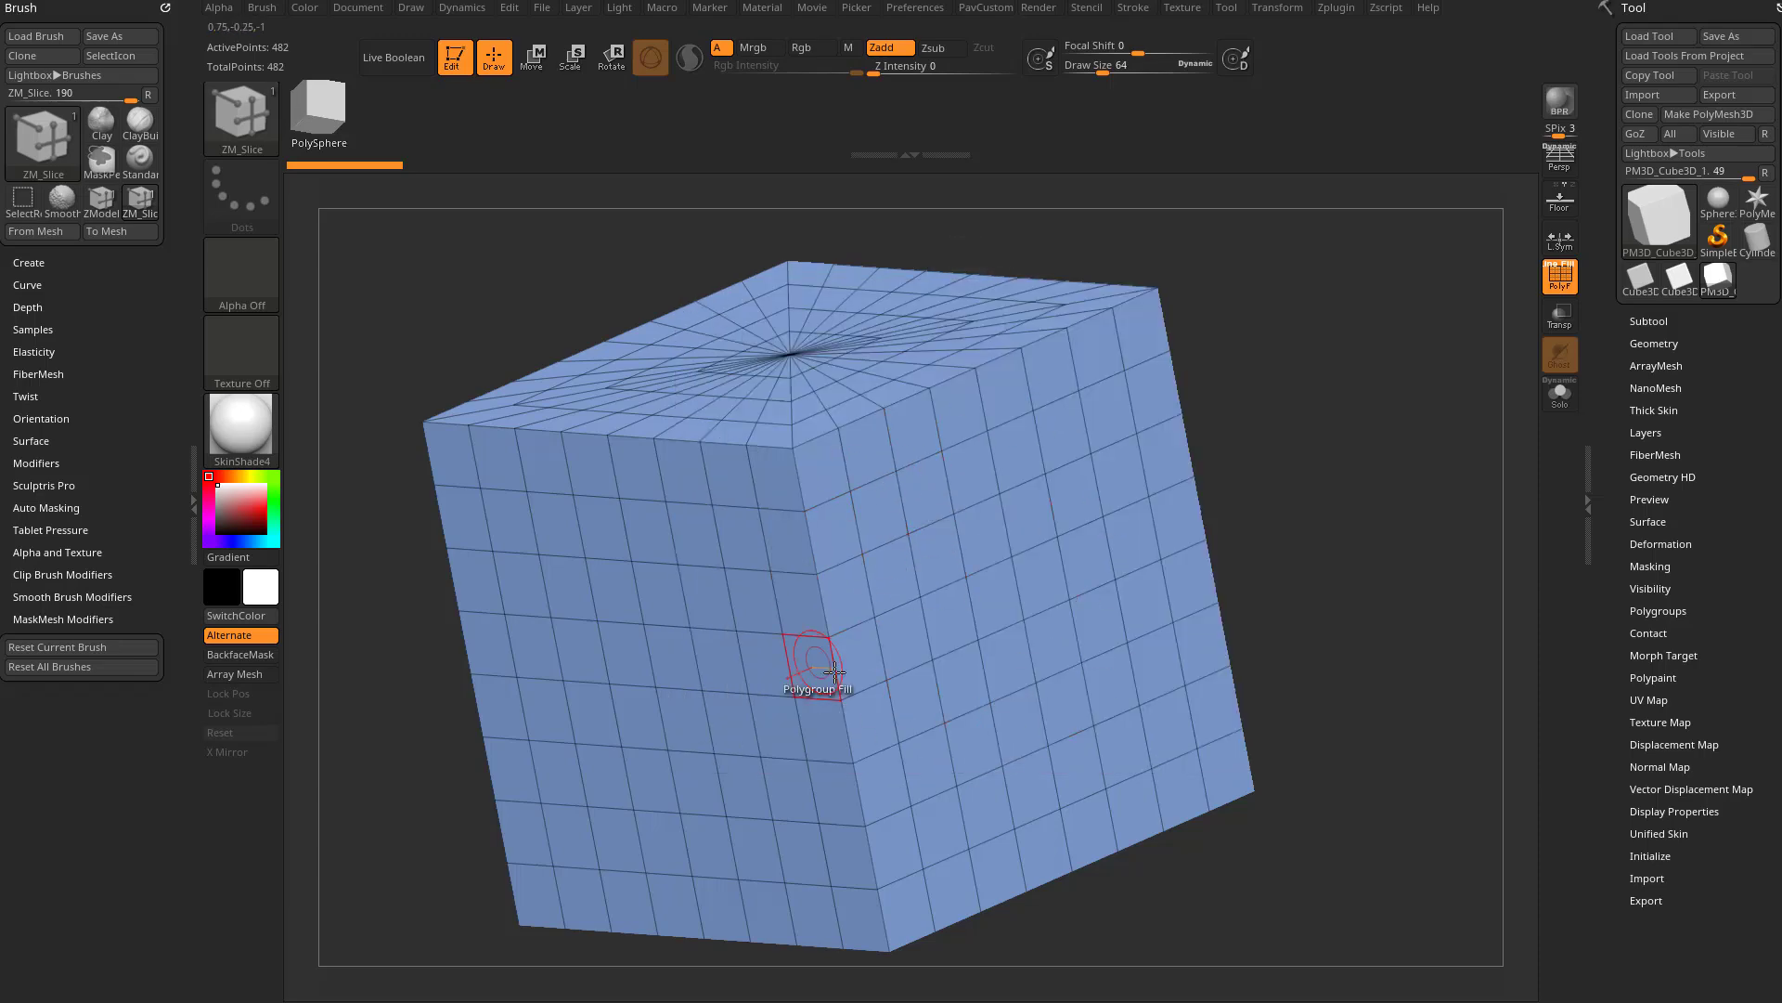
Slice two connected diagonal cuts between points and edges on the cube's lighter side face, ending the slice after each.
drag(1279, 535, 1392, 520)
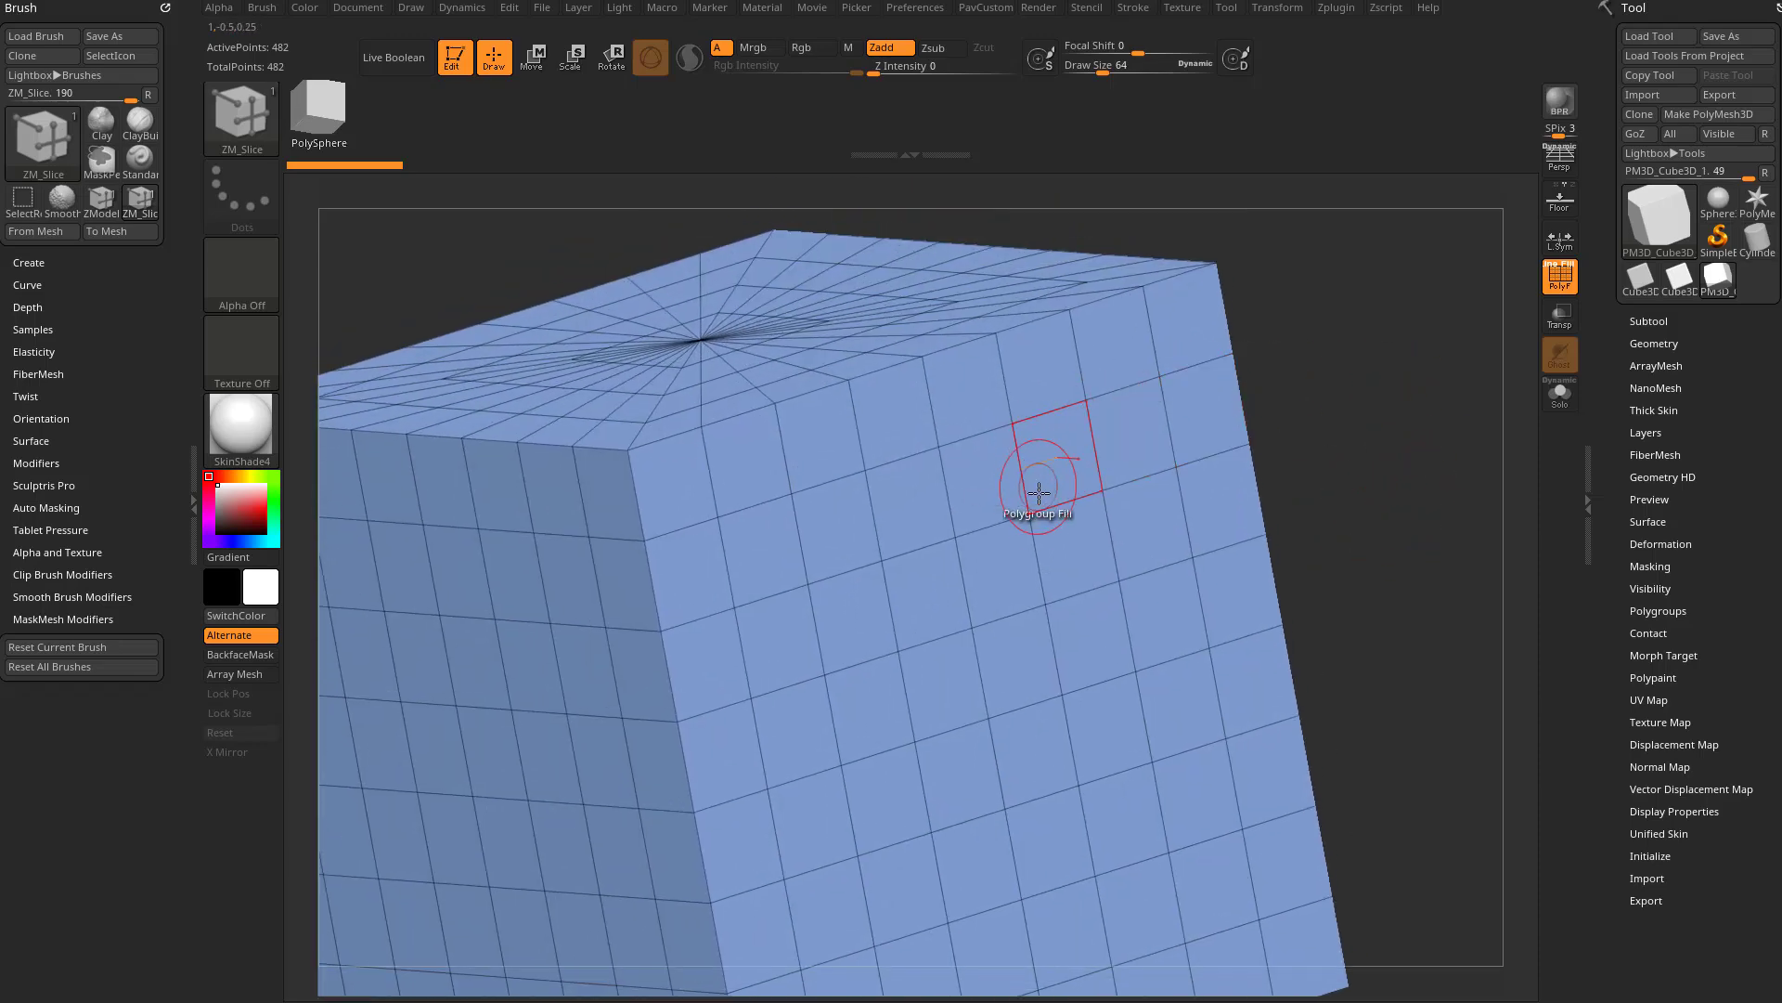
click(986, 435)
click(899, 648)
key(space)
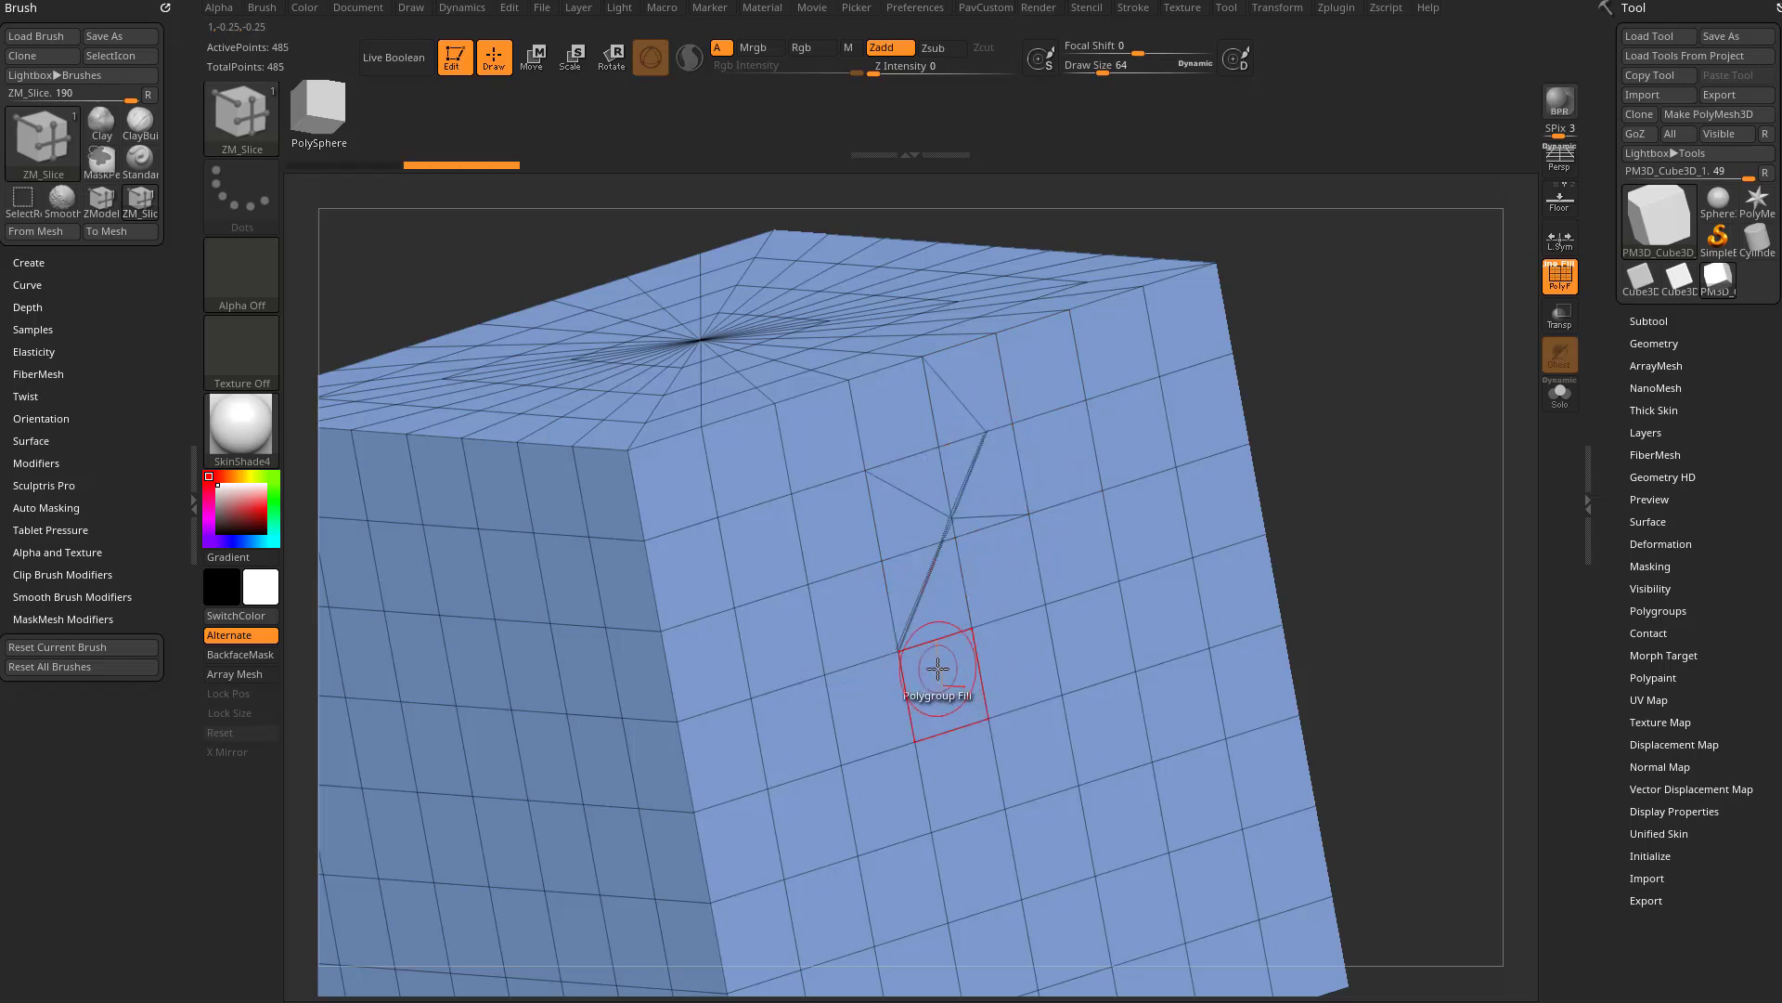
click(899, 648)
click(1034, 703)
key(space)
Extend the cuts from their lower end with one slice going up and one going down toward the face's far edge, forming a zigzag.
click(1047, 722)
click(1119, 581)
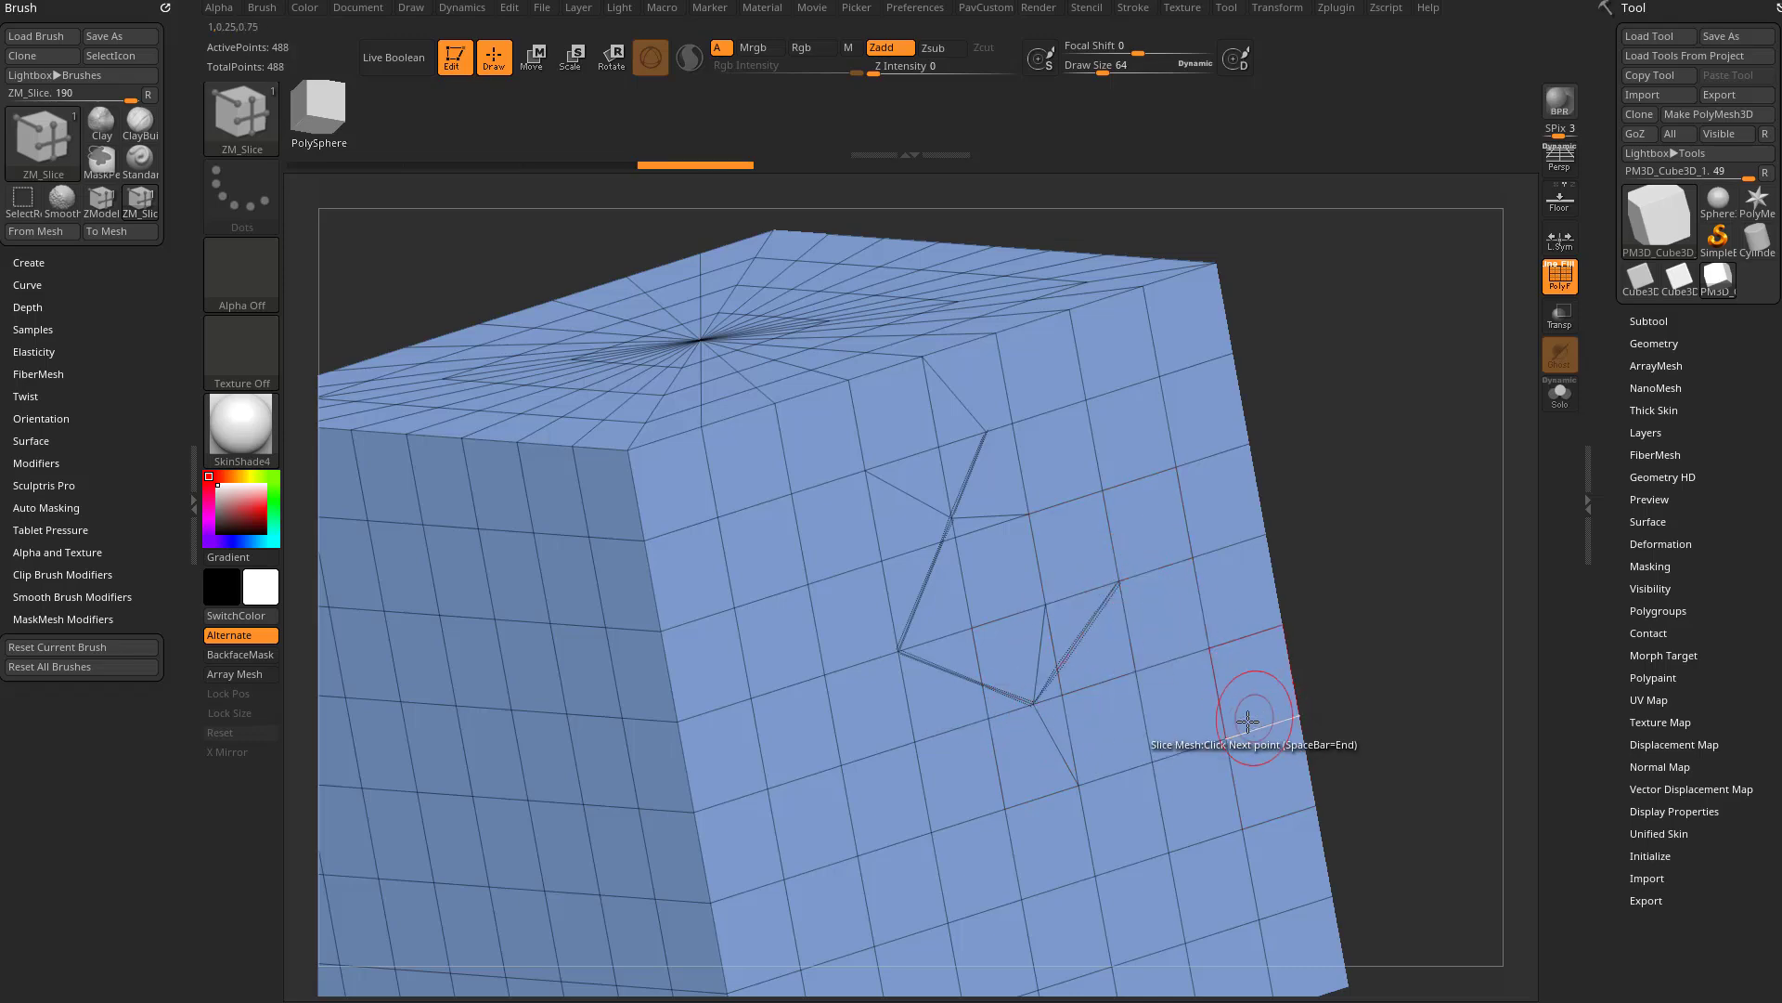
click(1224, 738)
alt+drag(1398, 615, 1373, 501)
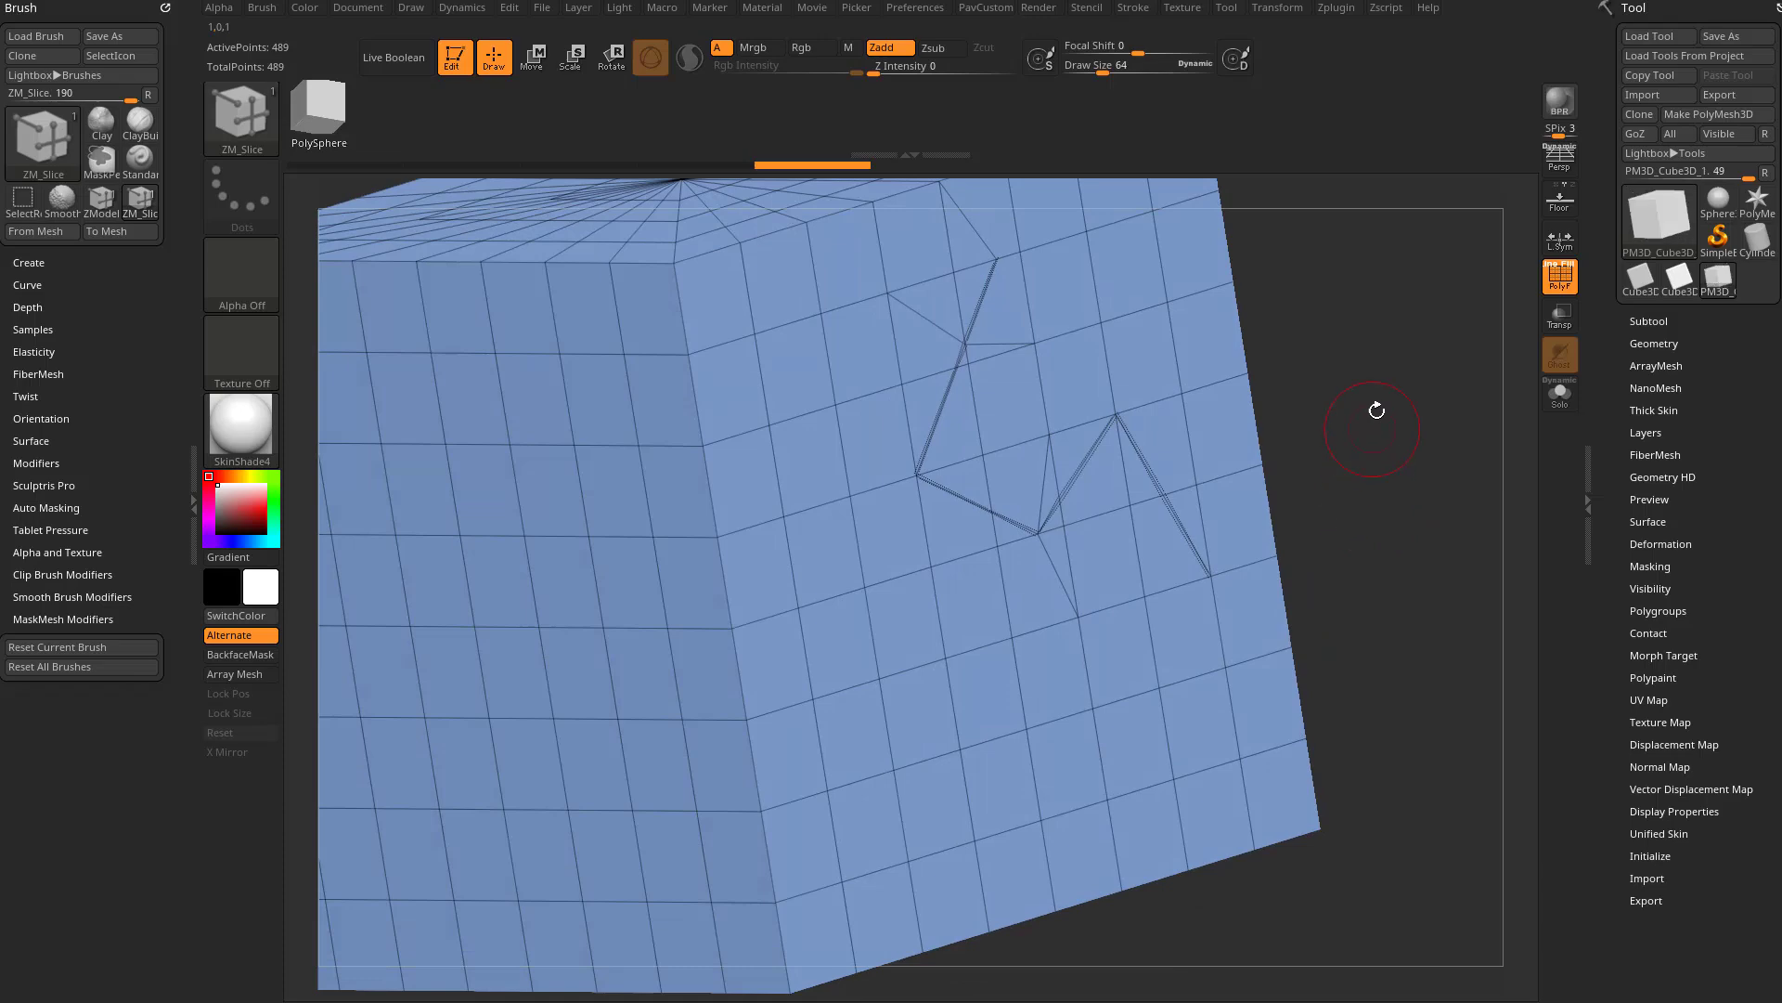
drag(1384, 394, 1327, 445)
mouse_move(1343, 599)
mouse_down()
mouse_move(1361, 569)
mouse_move(1365, 589)
mouse_up()
click(853, 553)
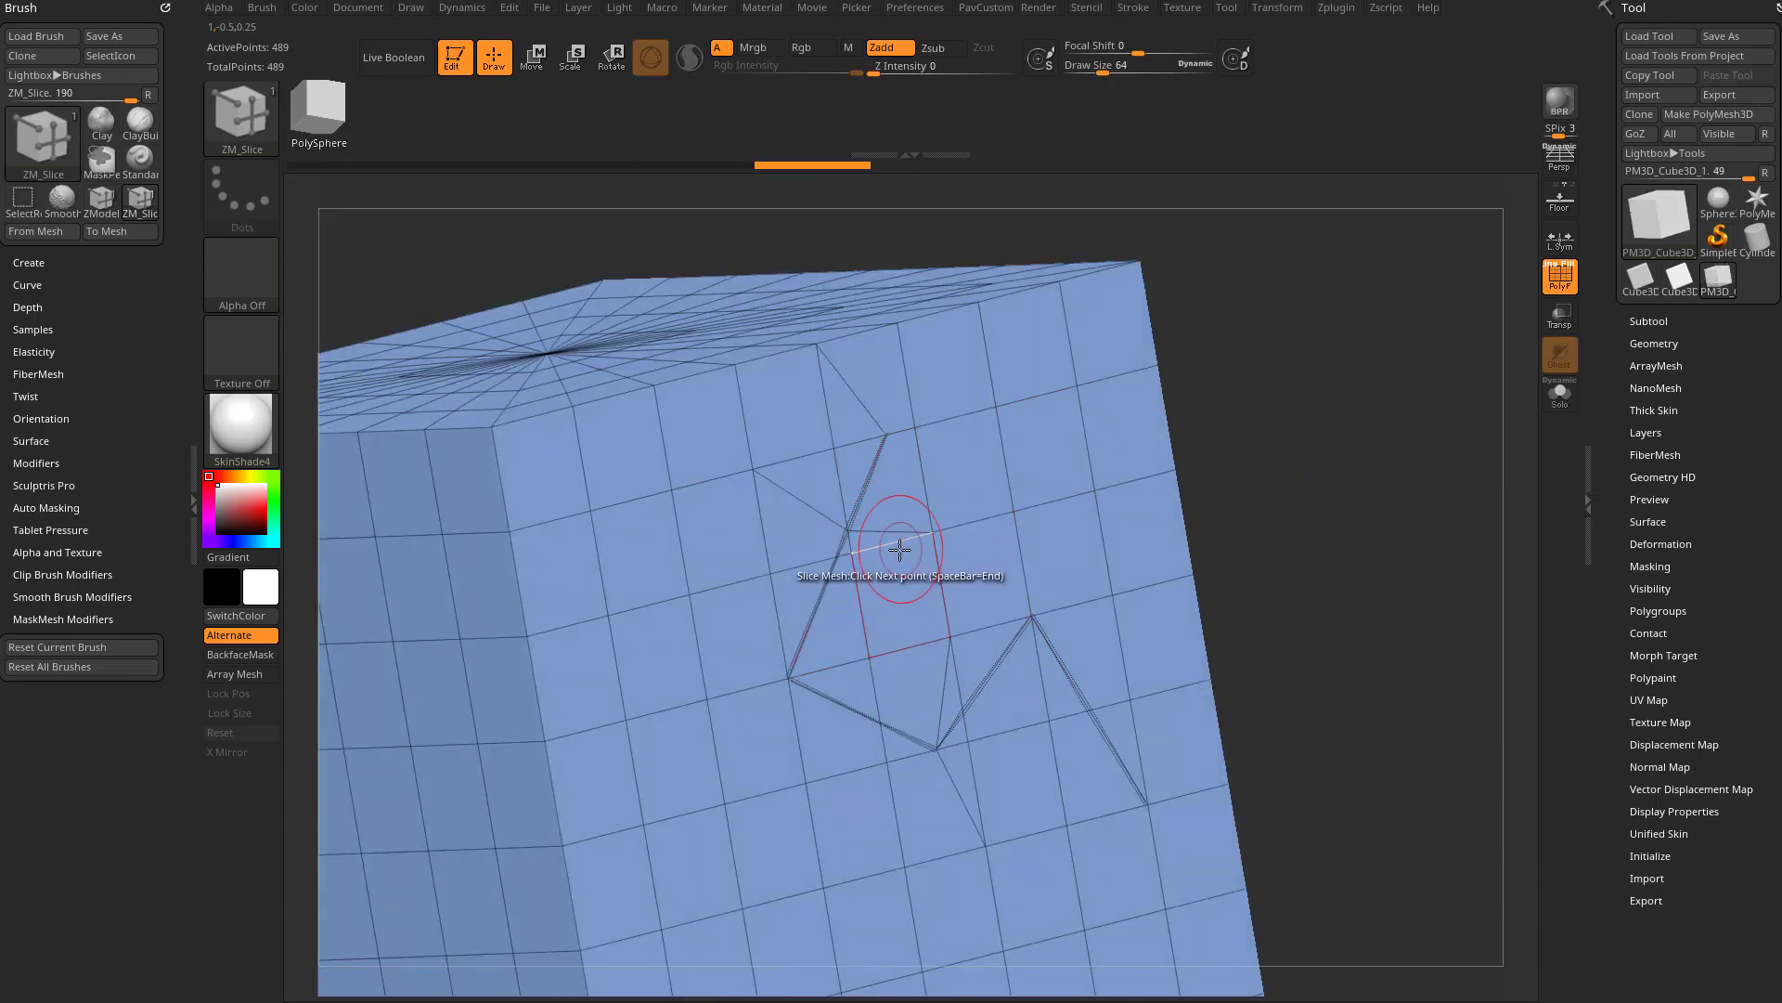
key(space)
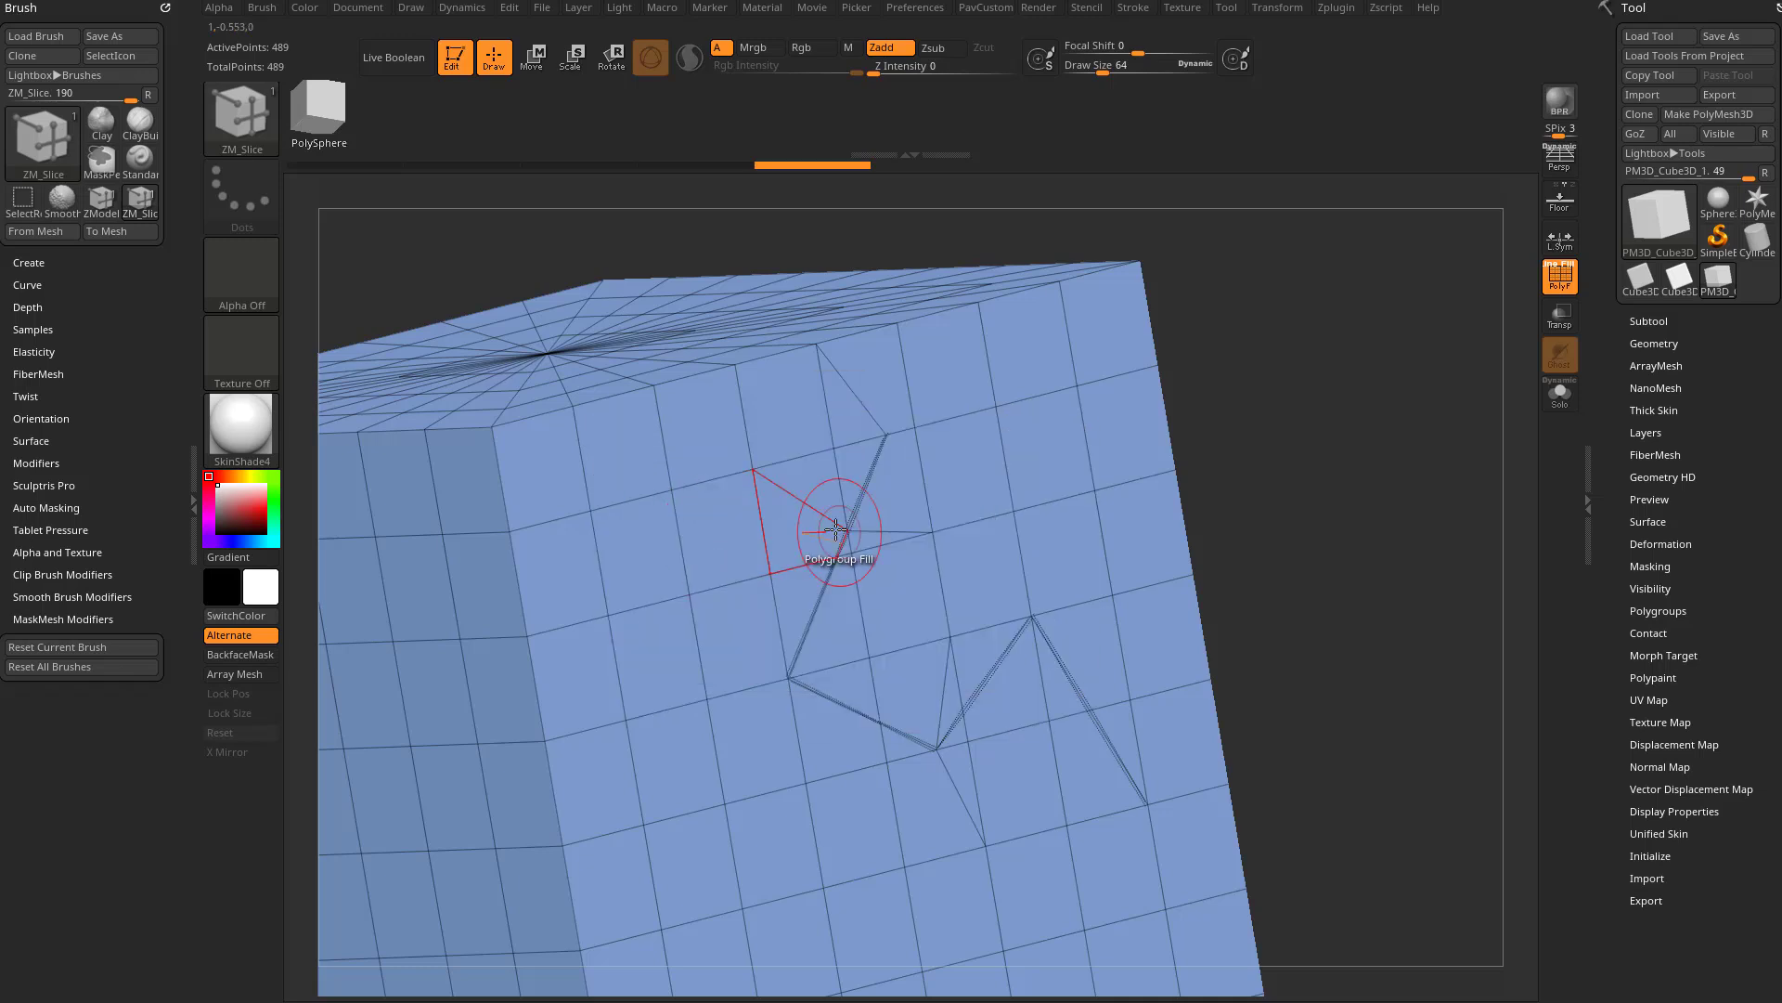
Leave the ZM_Slice brush and switch to the Move brush.
key(space)
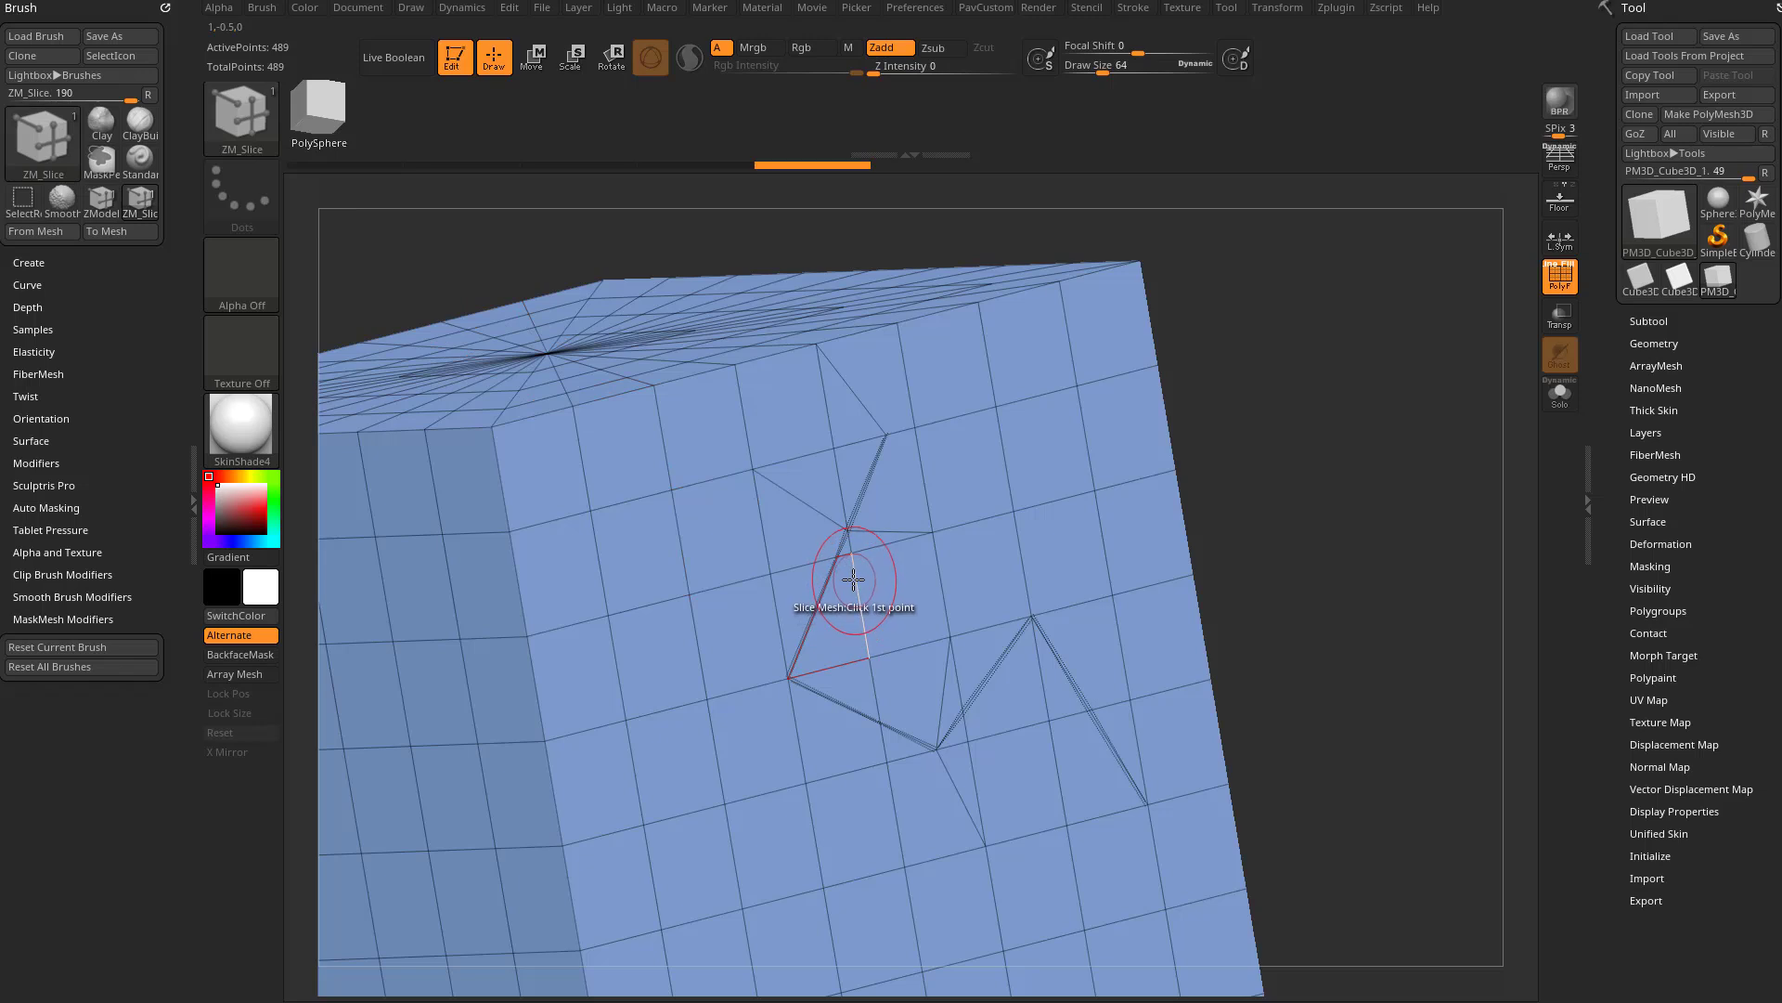
key(b)
key(m)
key(v)
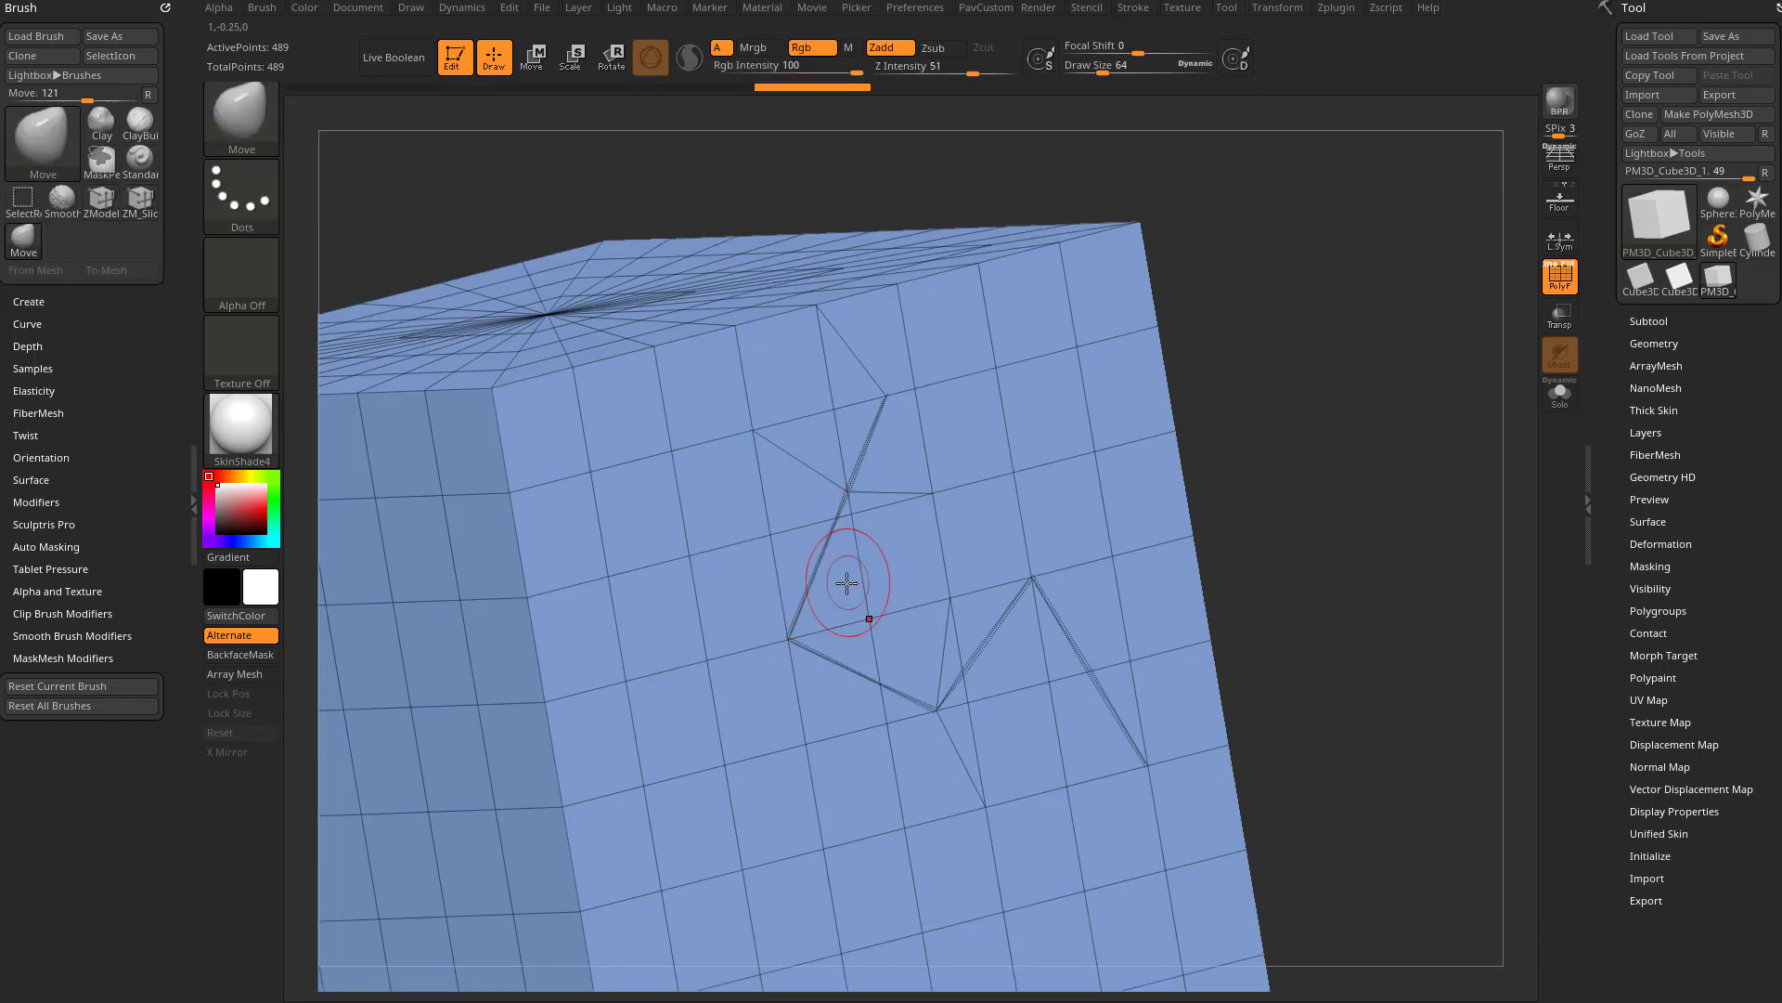
Using the ZModeler brush with the edge action set to Collapse, collapse the two short edges where the cuts meet on the upper diagonal.
key(b)
key(z)
key(m)
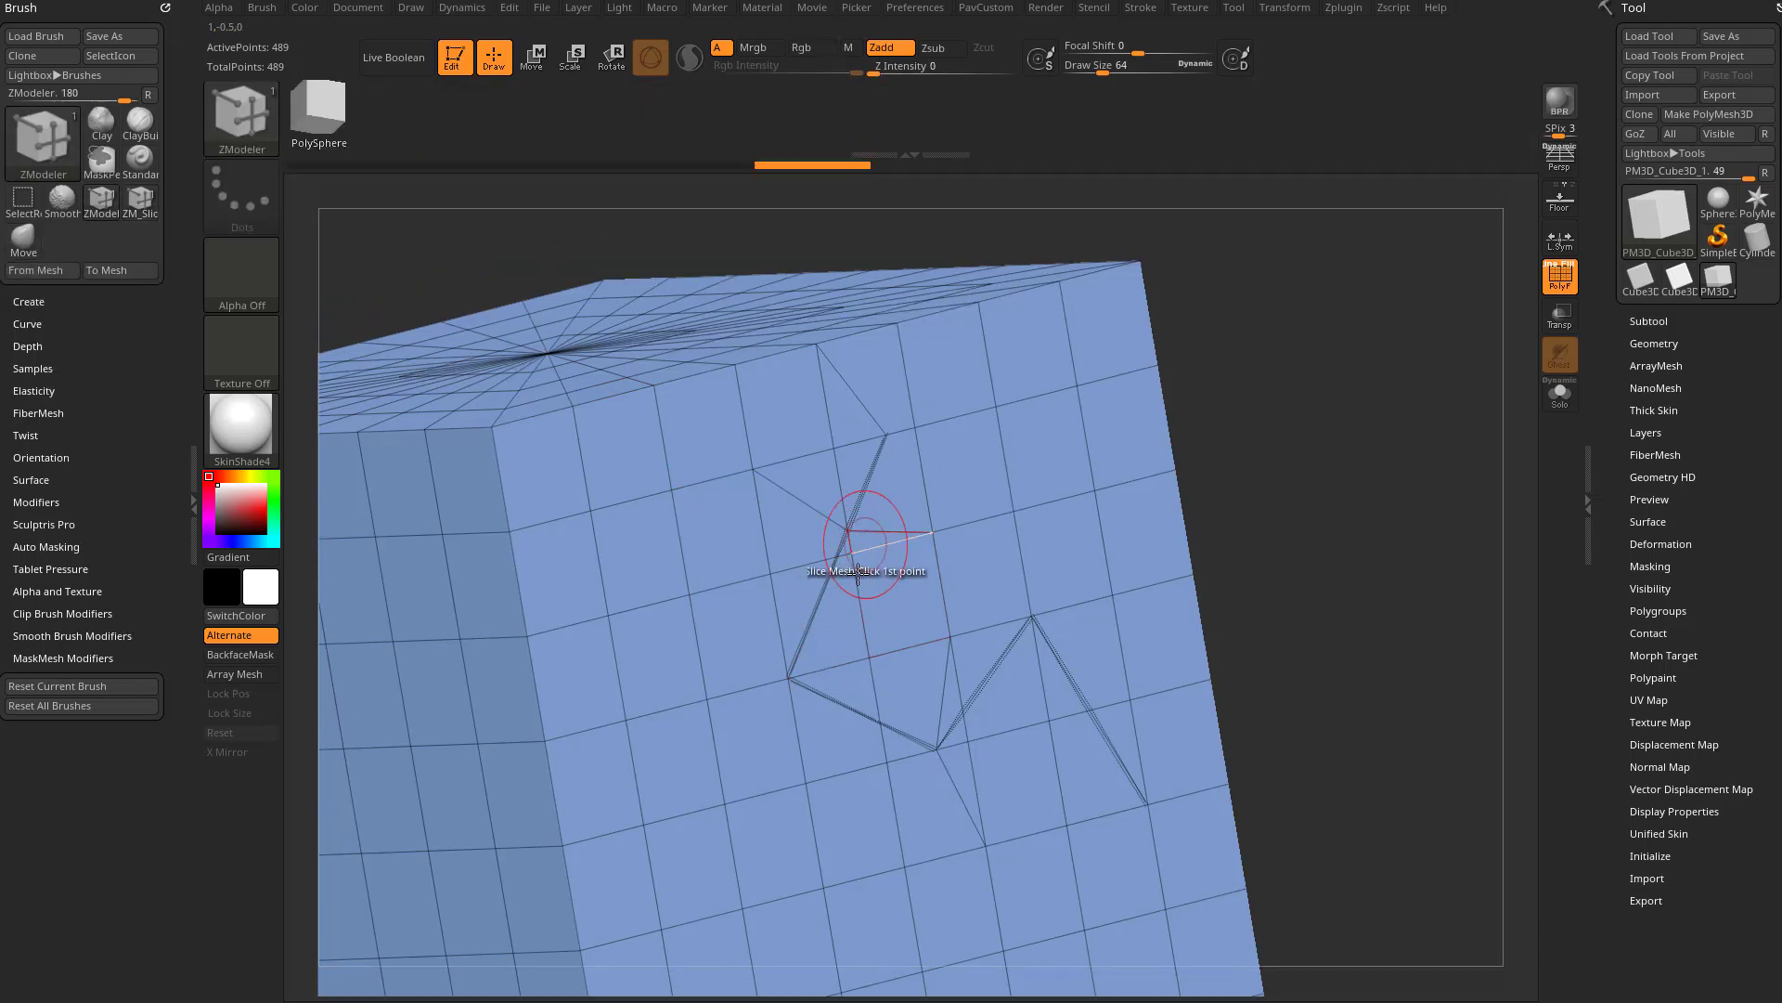
key(space)
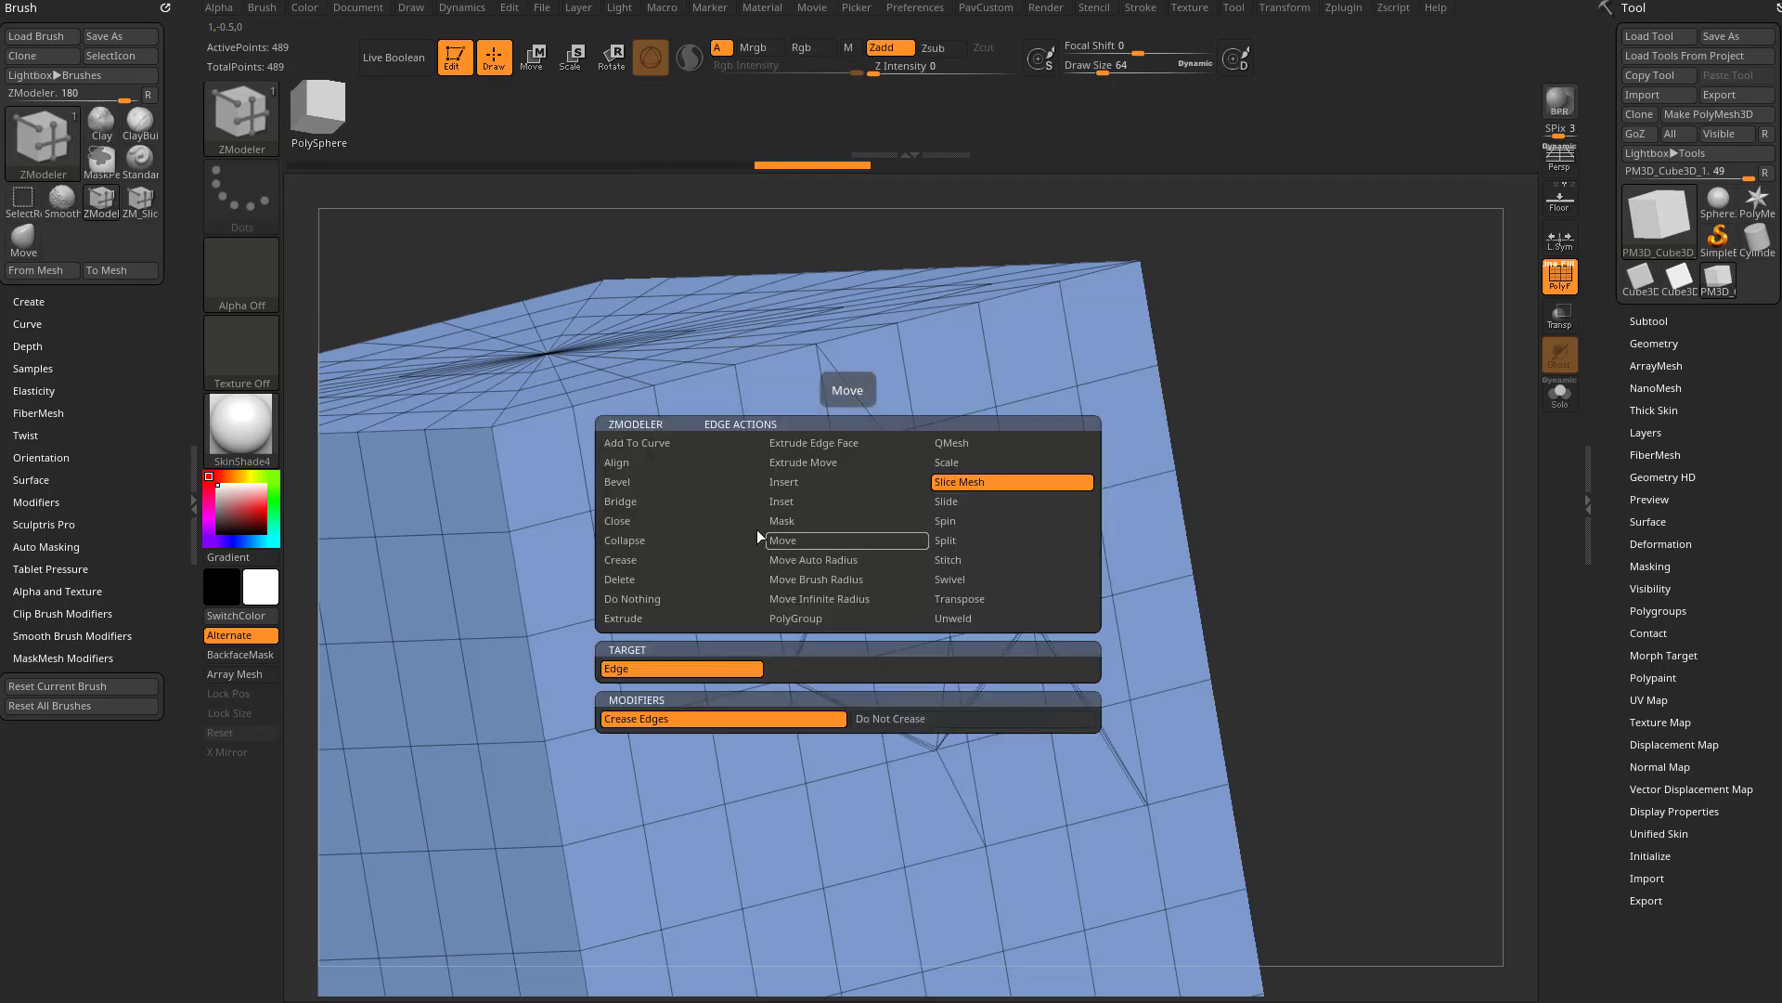
click(687, 544)
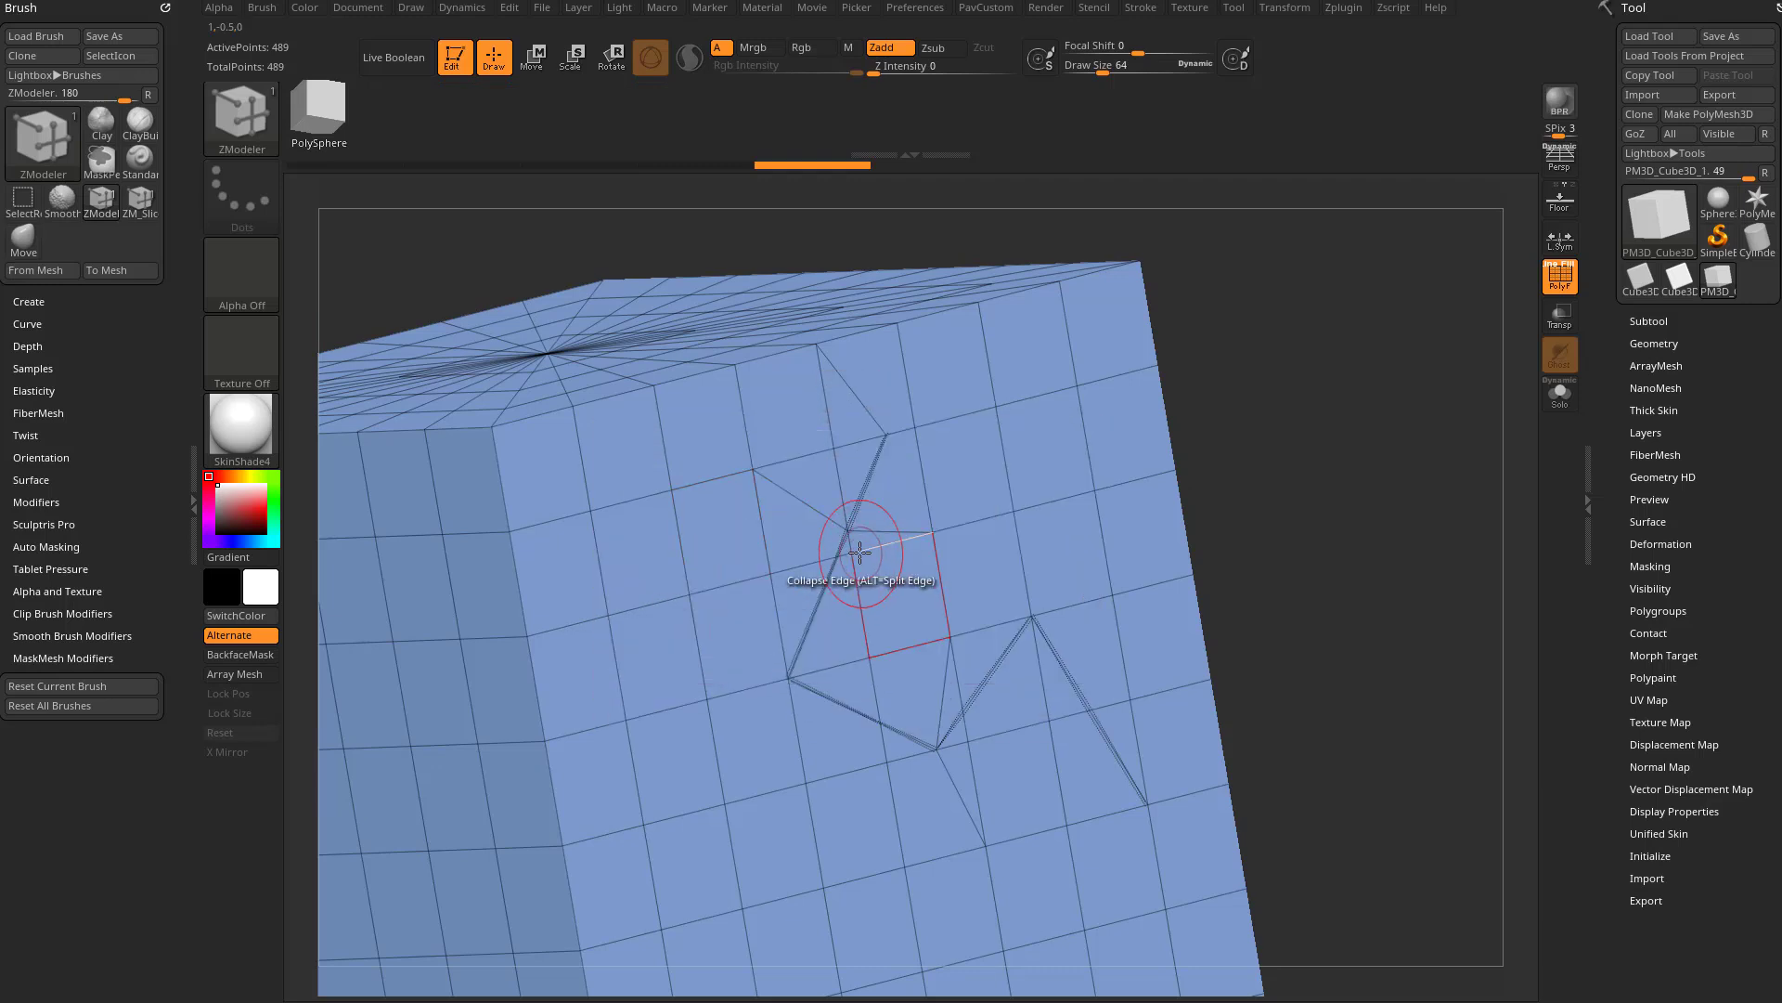
click(841, 543)
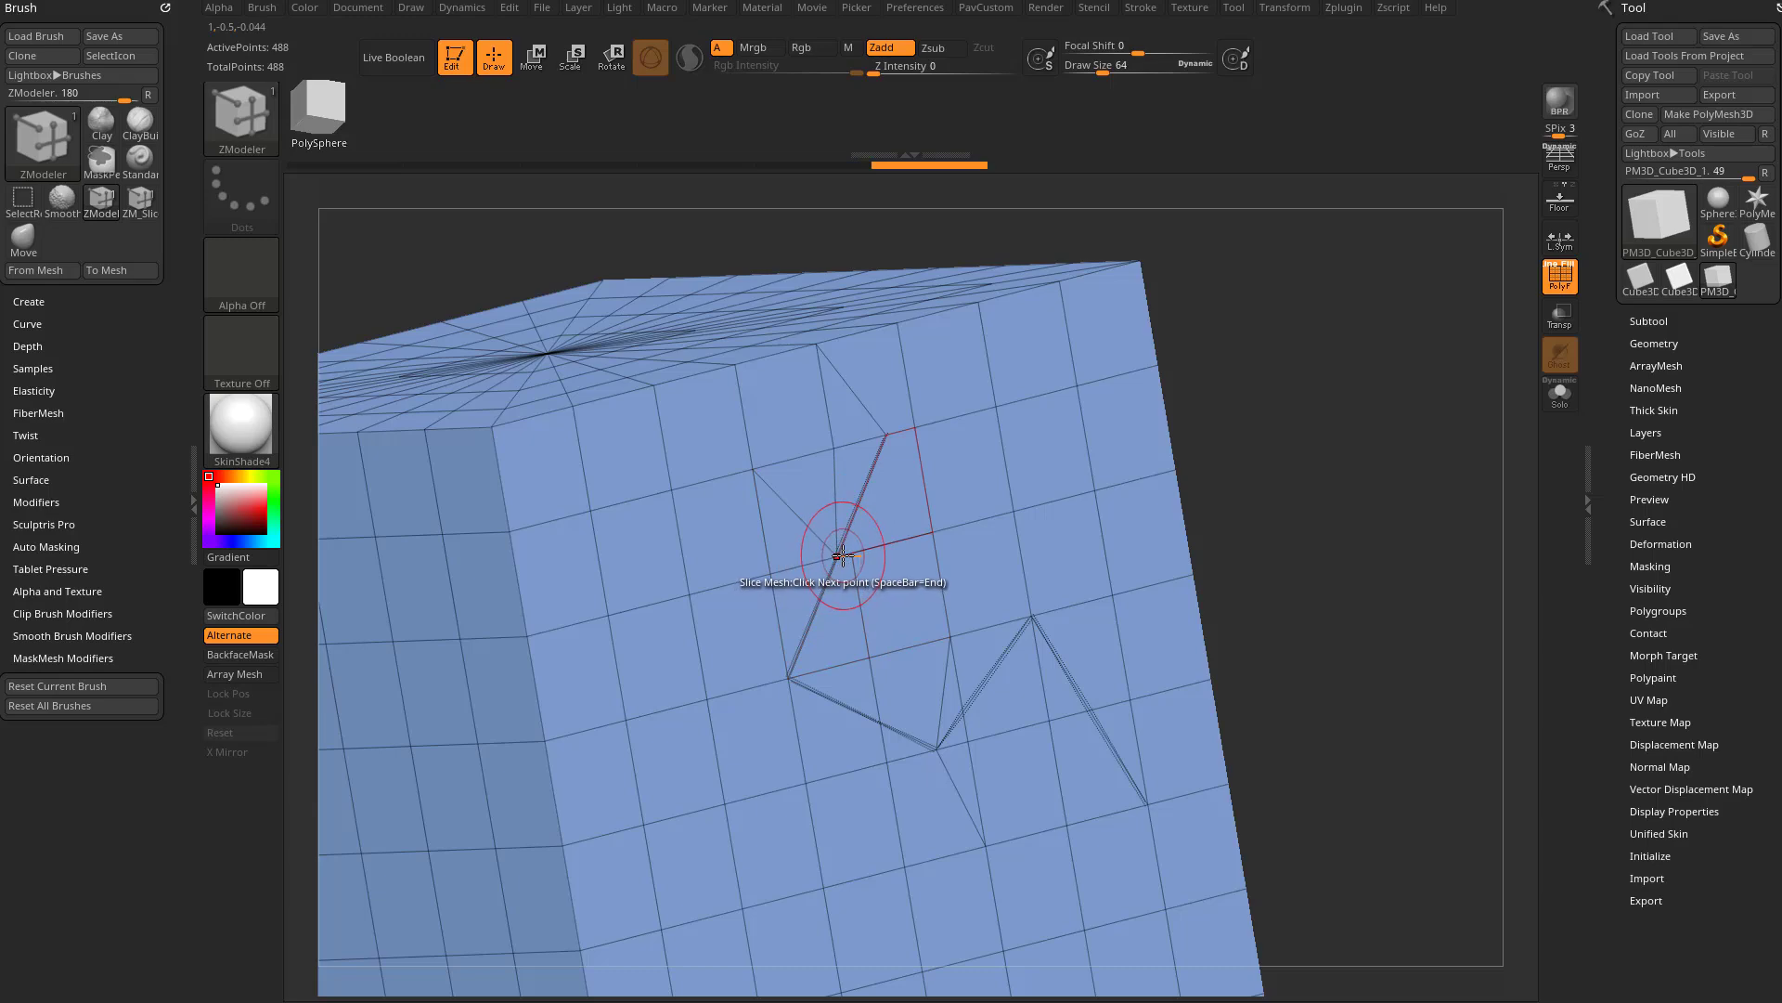
click(846, 555)
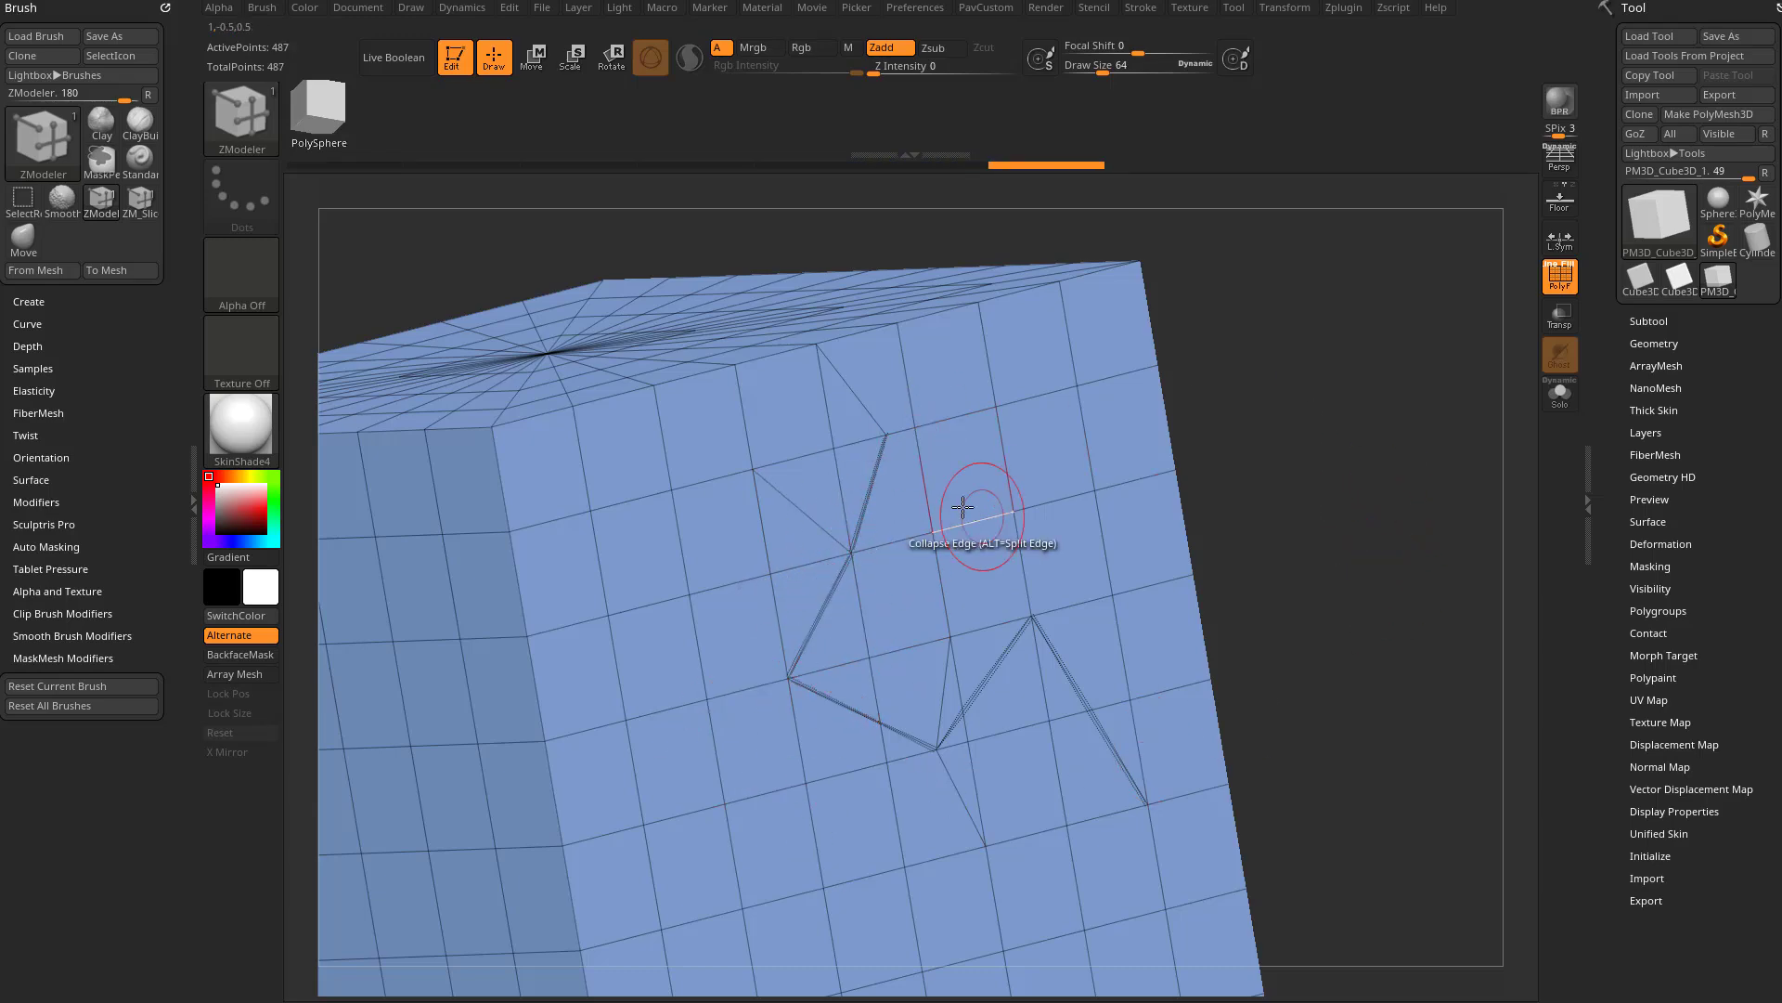
Select the ZM_Topology brush and check its edge and polygon actions, keeping Extrude with the Edge/EdgeLoop target for edges.
key(b)
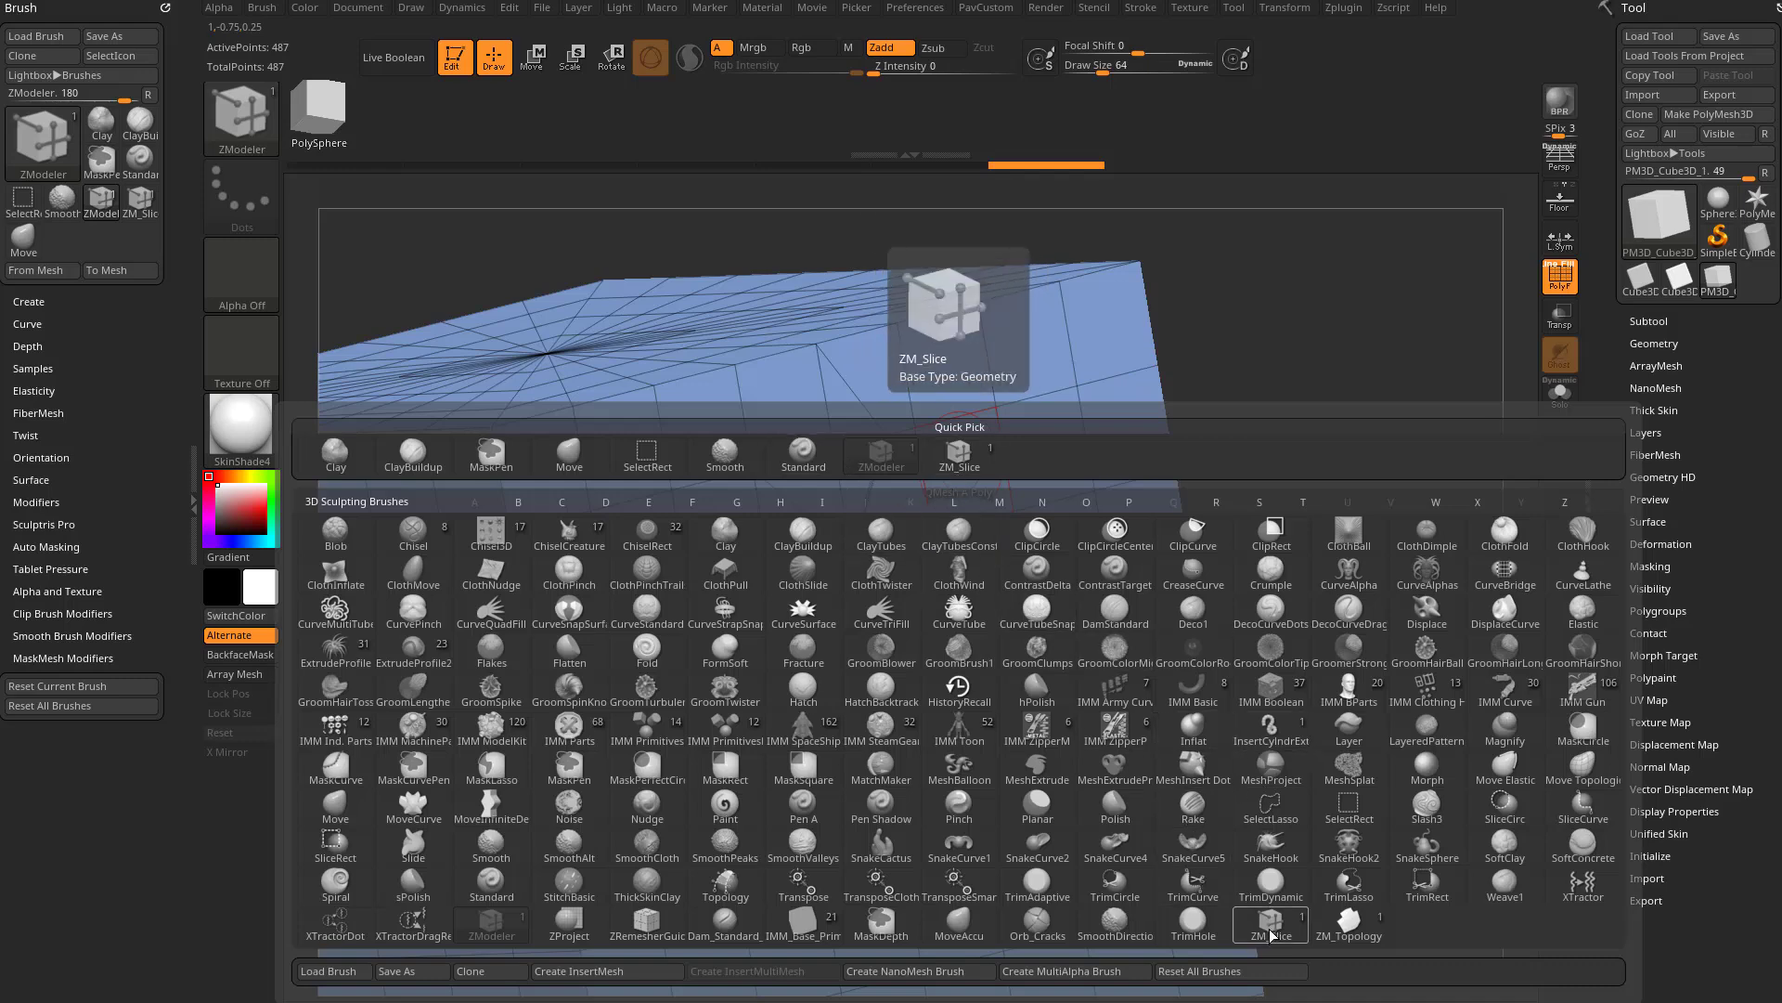
click(1349, 919)
key(space)
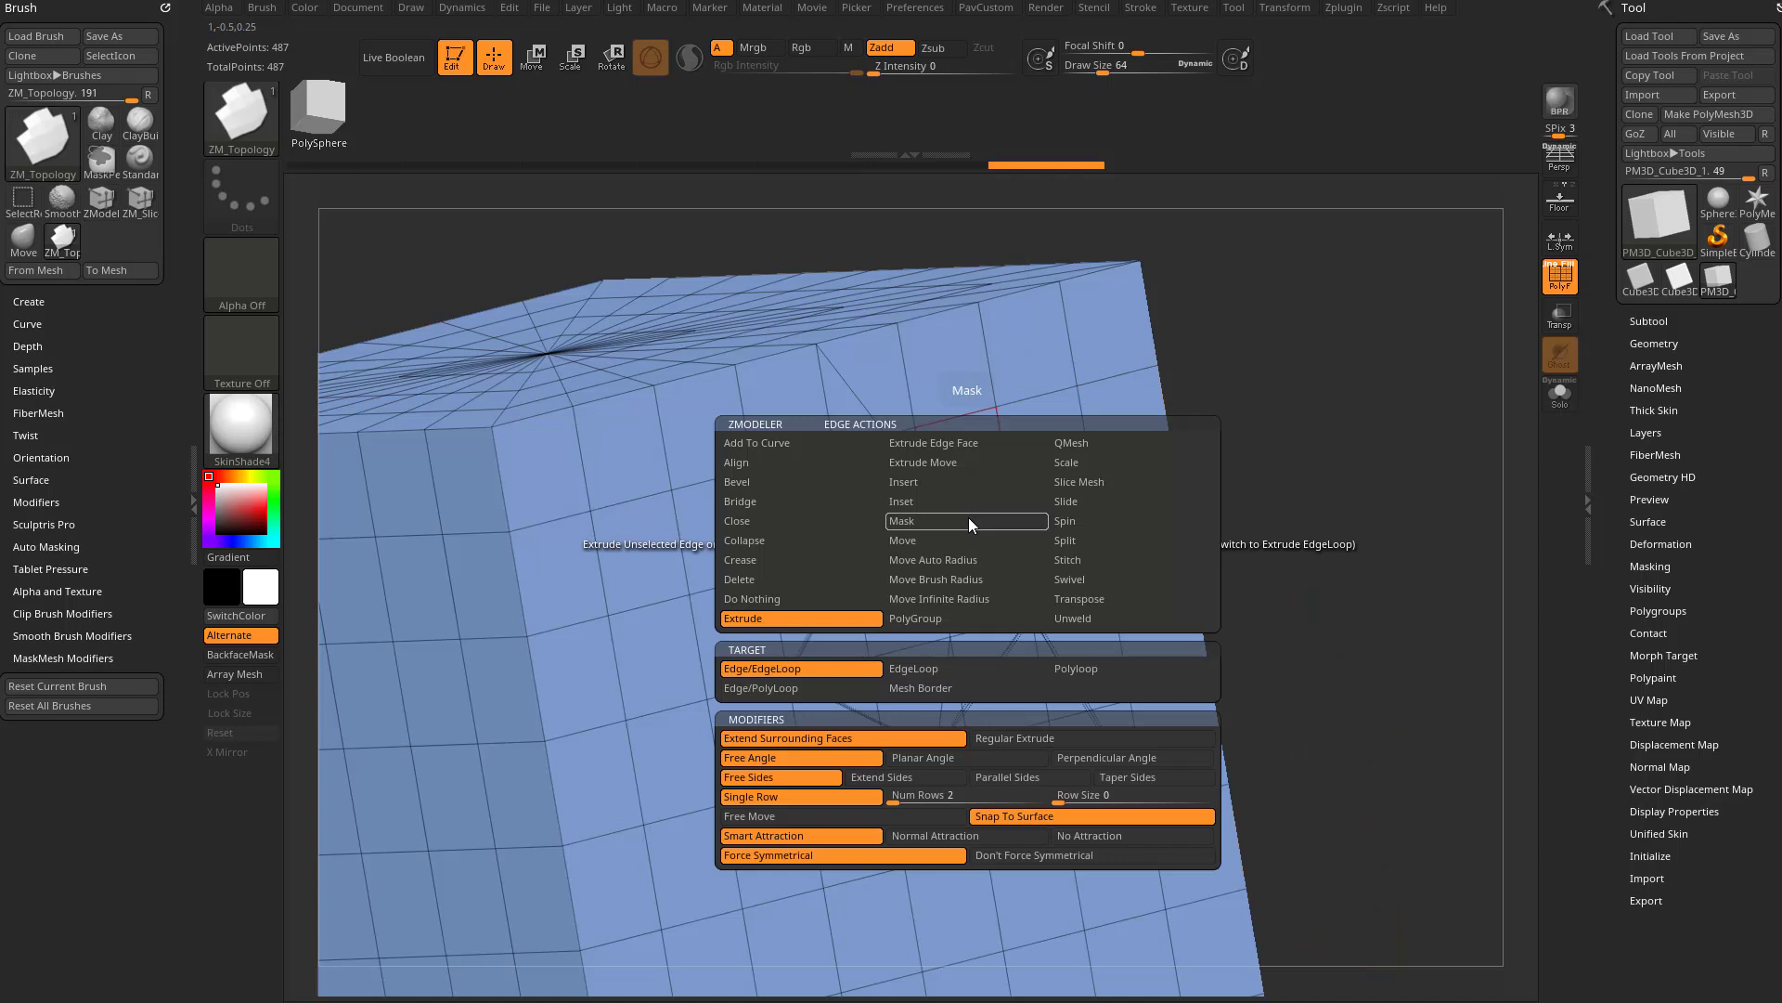
click(856, 664)
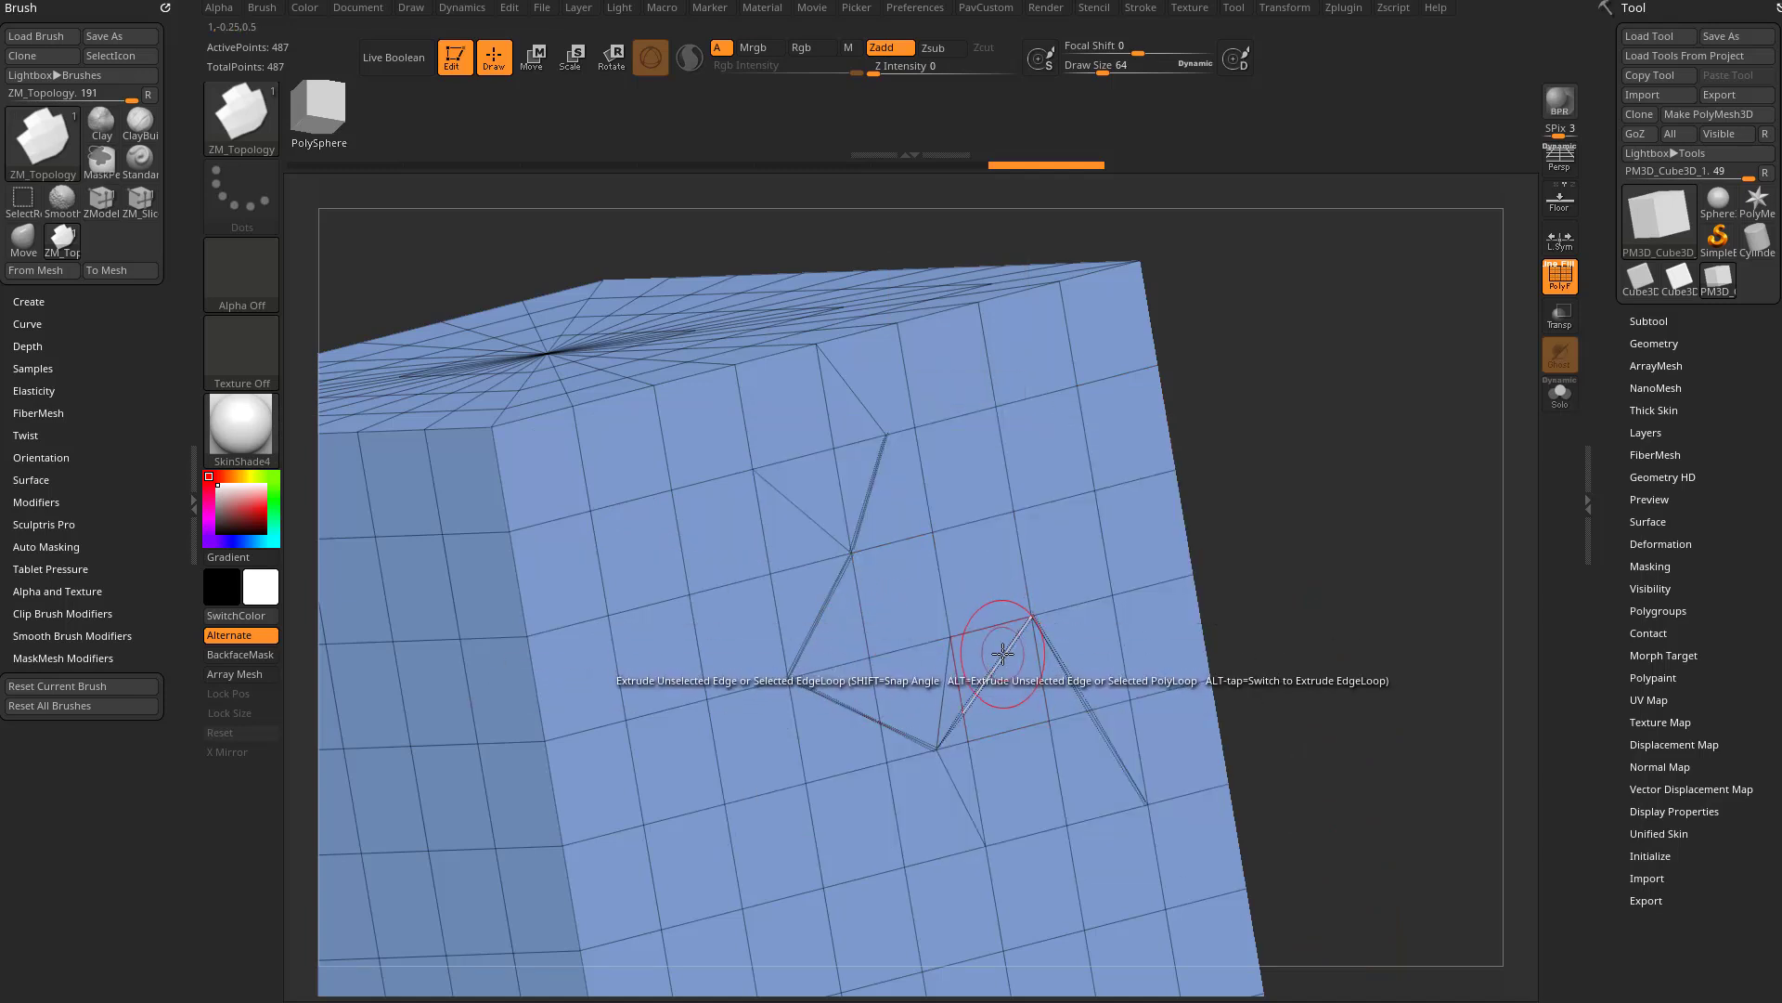
key(space)
click(1053, 707)
key(space)
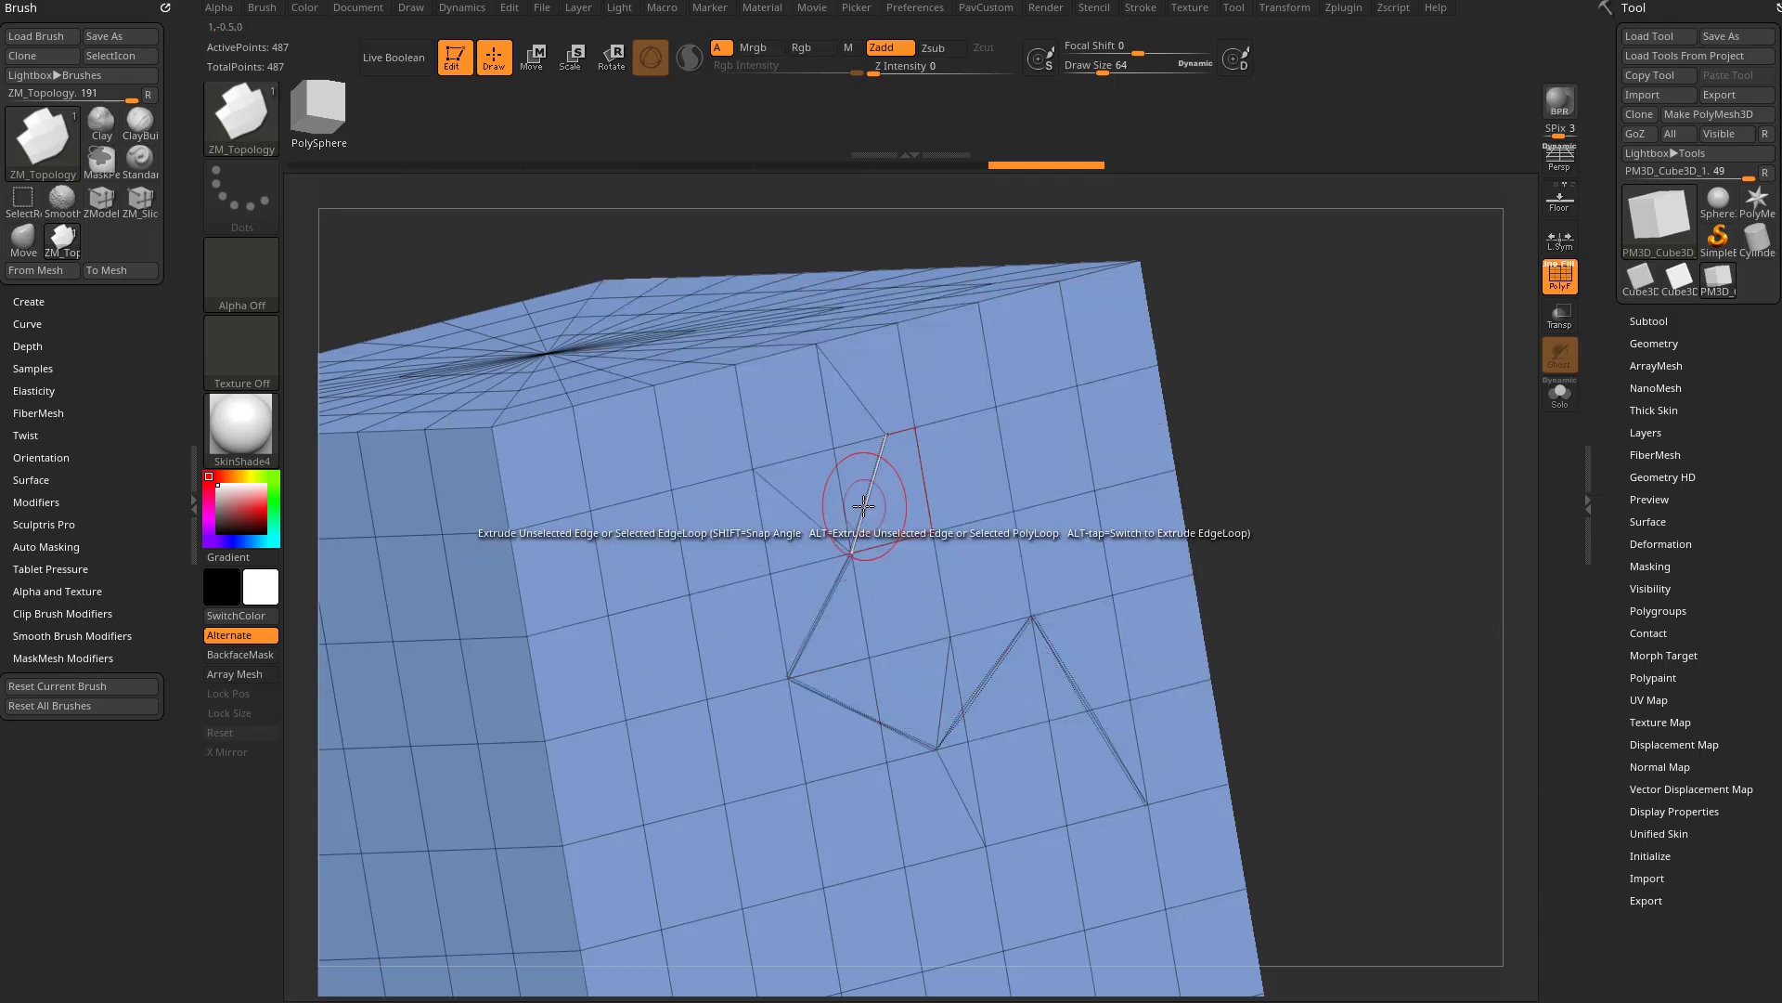
key(space)
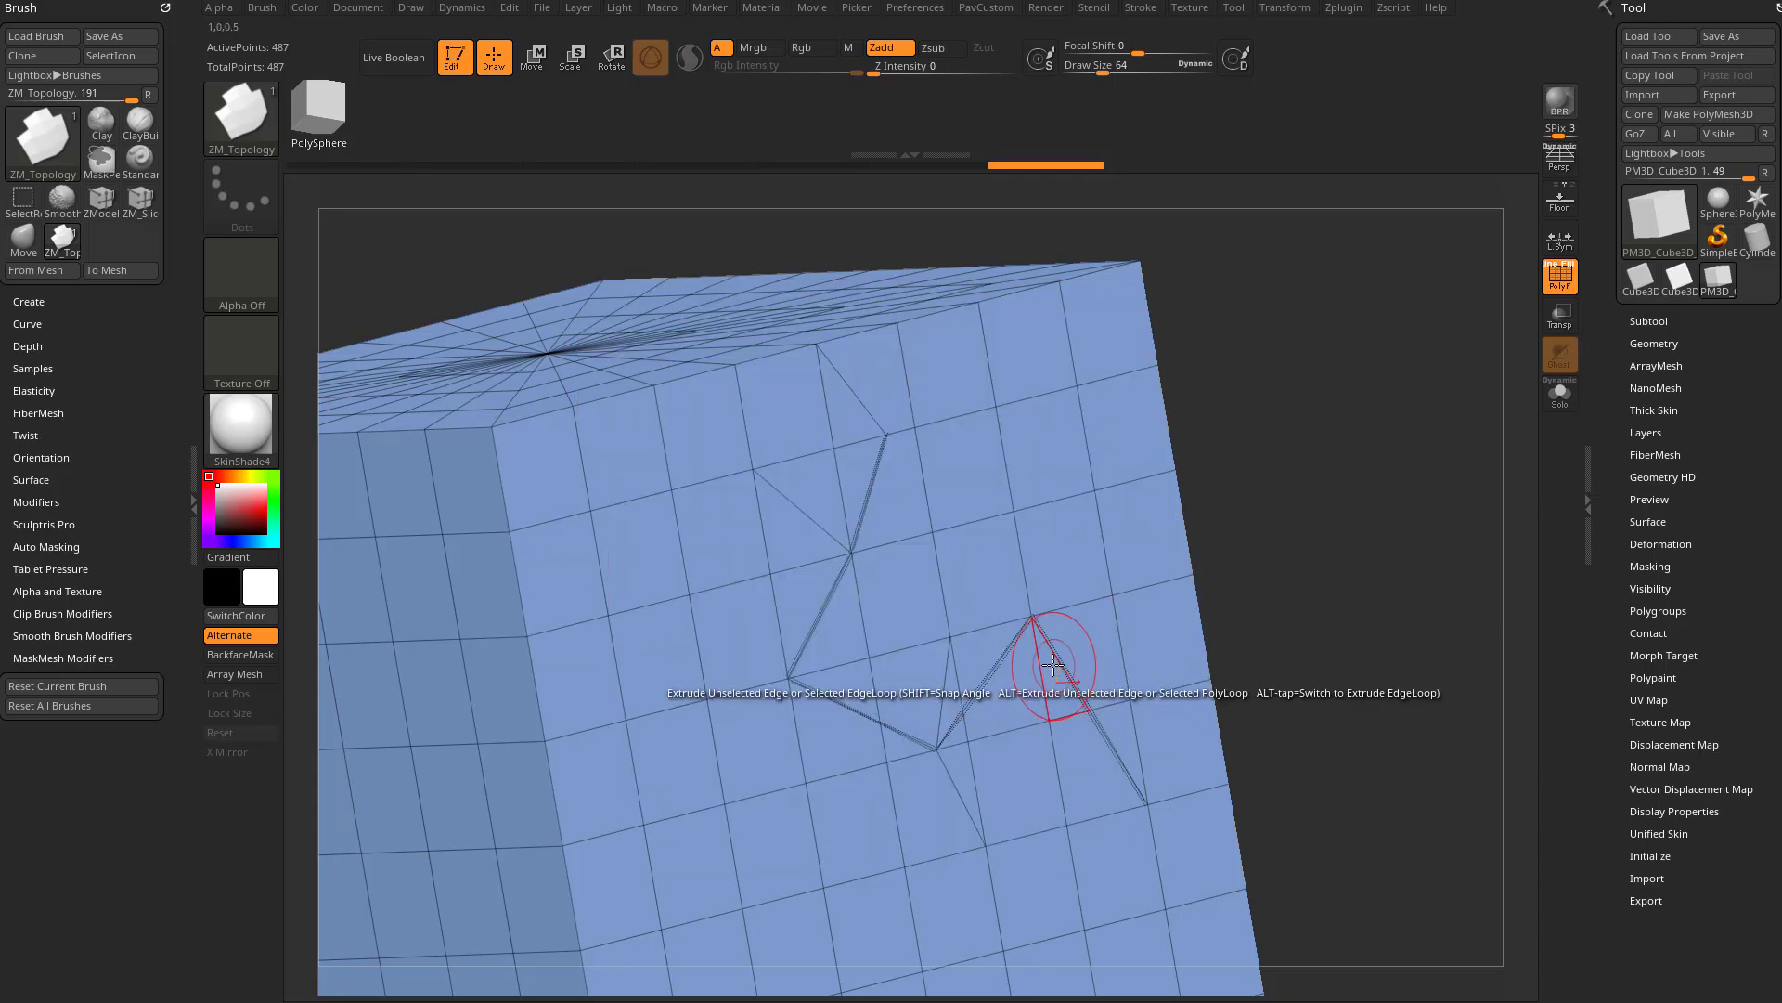
key(space)
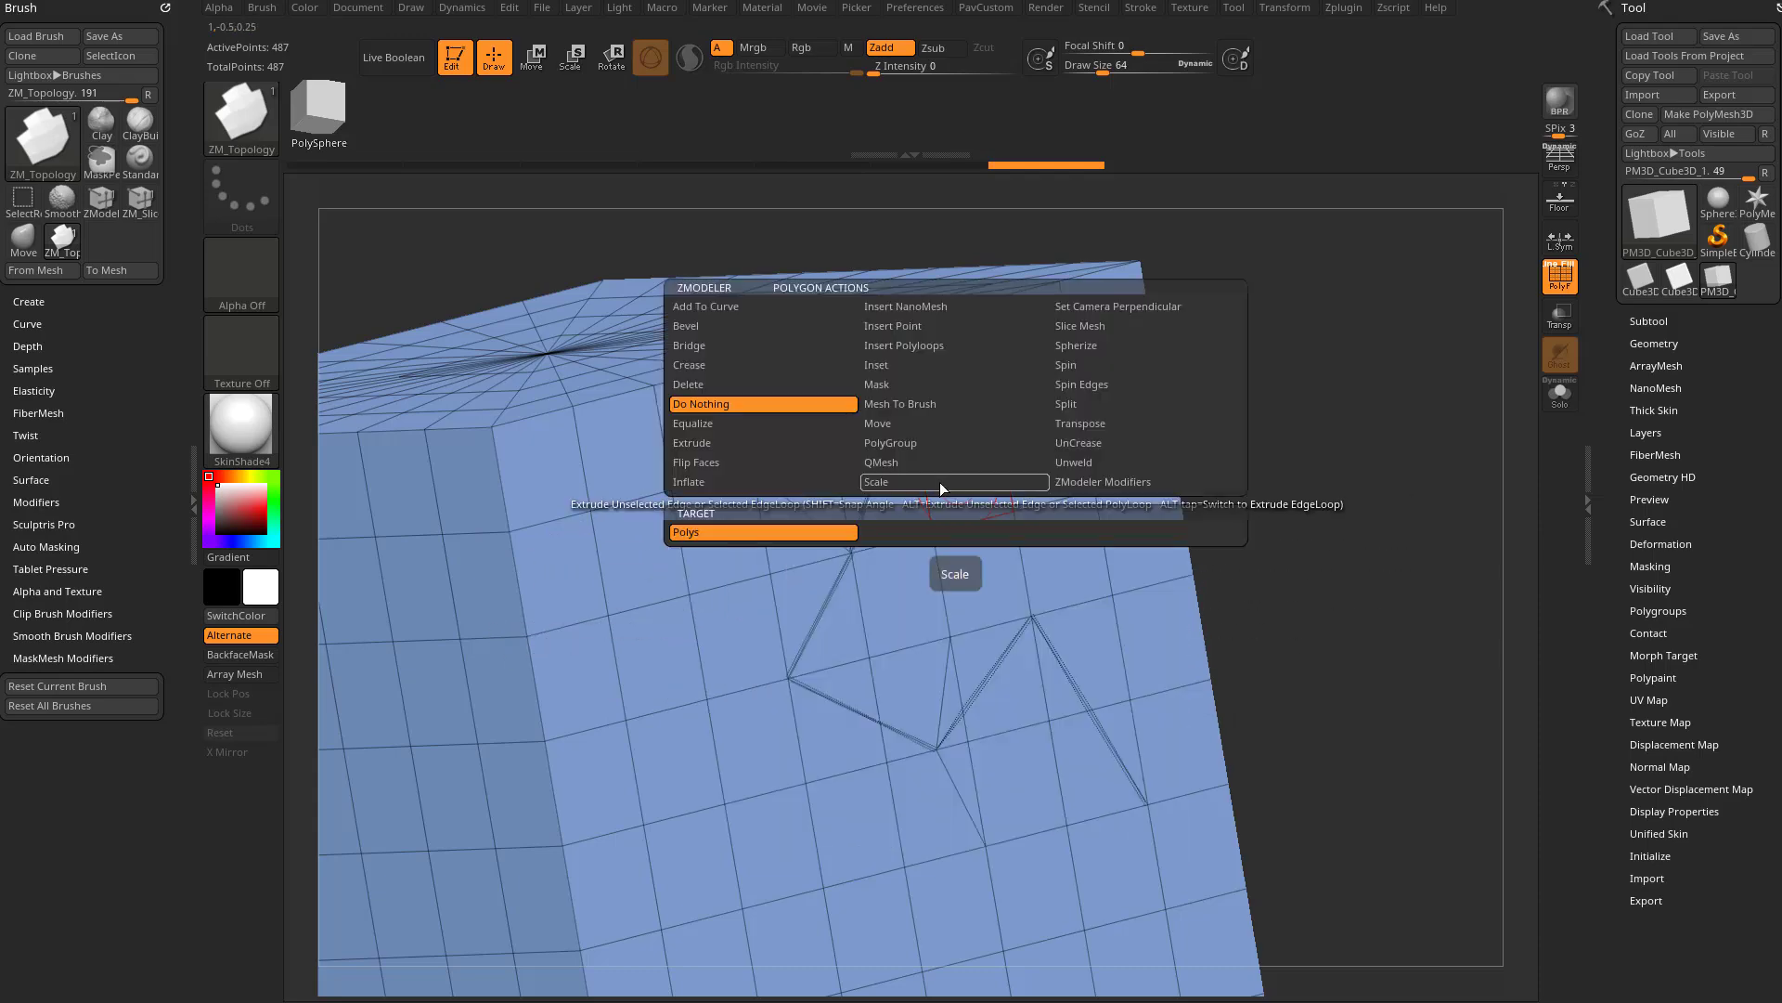